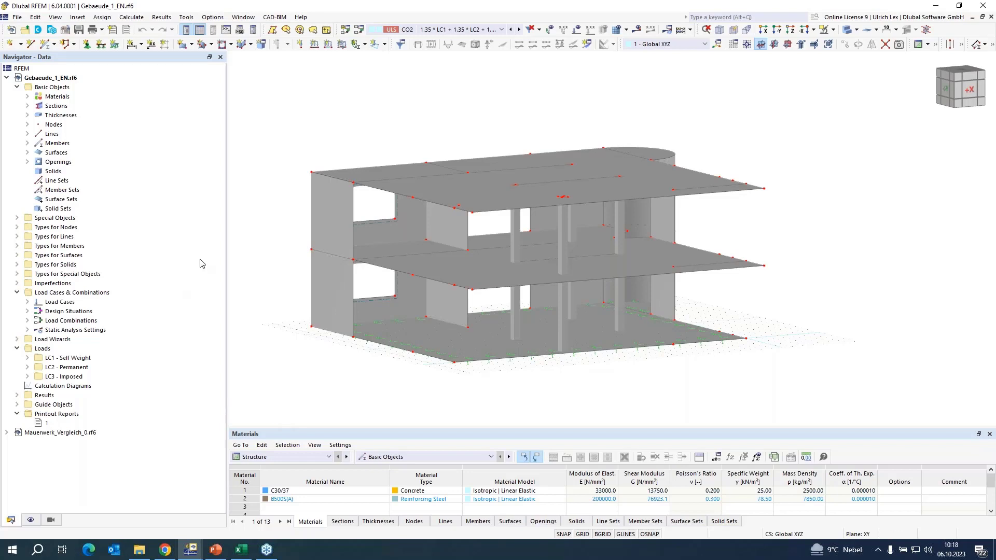
Step: Check in the model's base data whether the Masonry Design add-on is activated
right_click(50, 78)
click(72, 86)
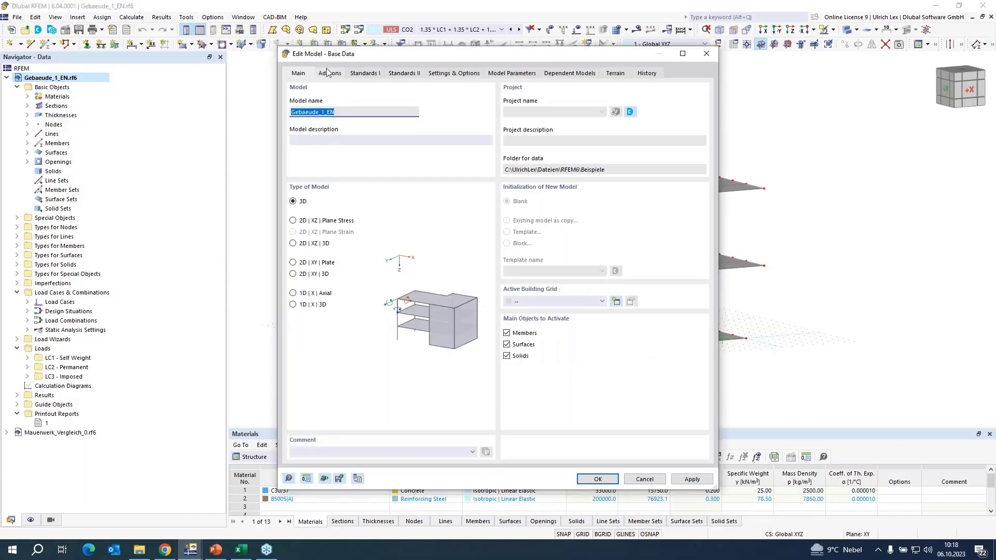
click(330, 73)
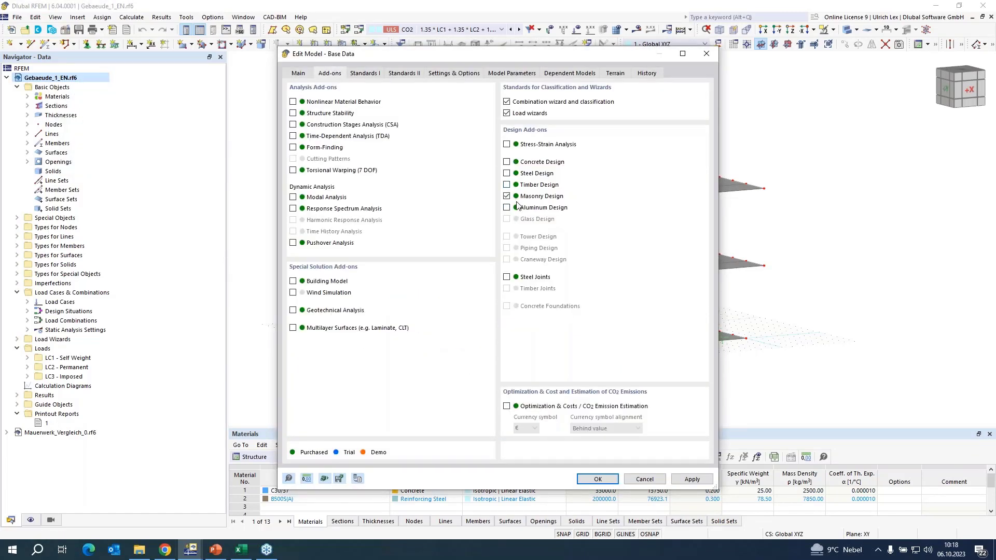
click(614, 479)
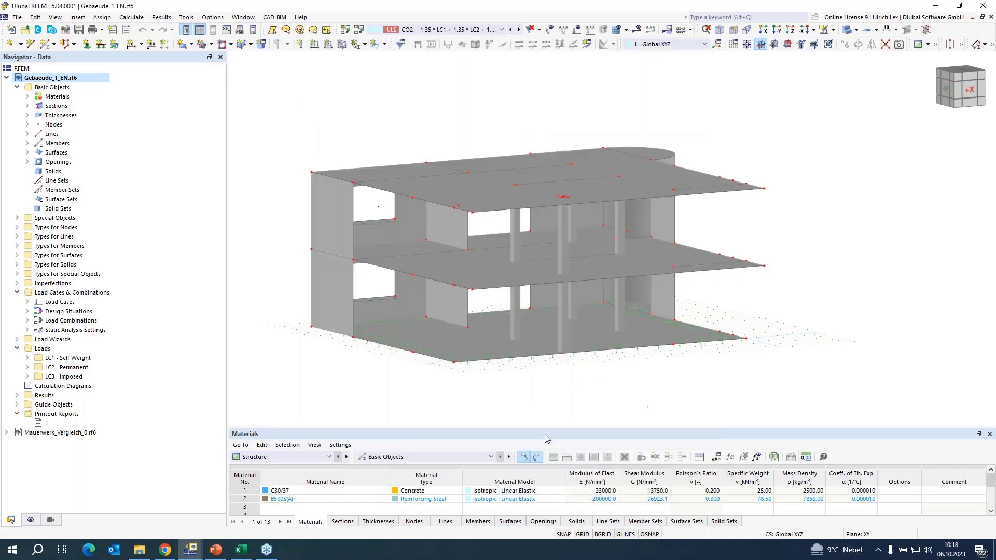
Step: Create a new material of type Masonry with the material model Isotropic | Masonry | Plastic (Surfaces)
right_click(58, 99)
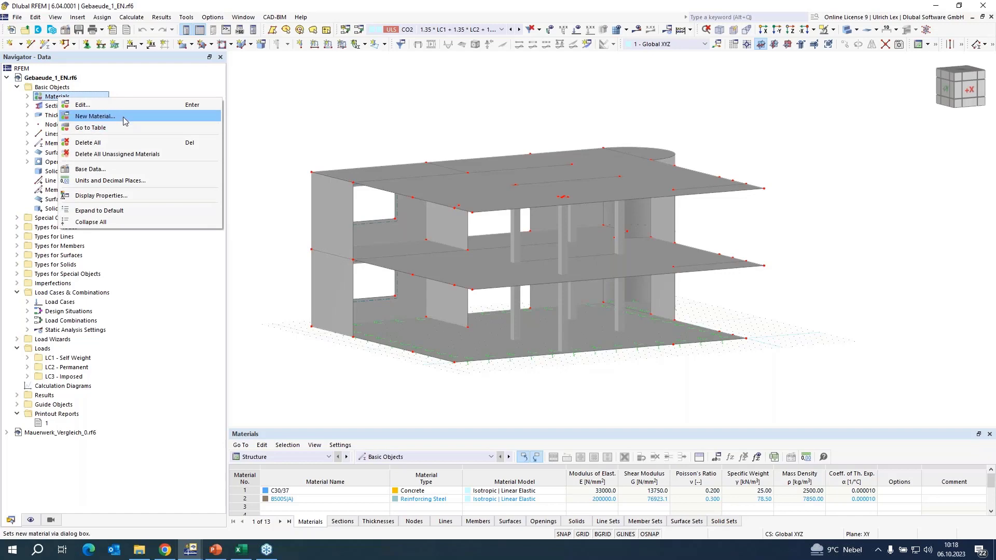
click(104, 116)
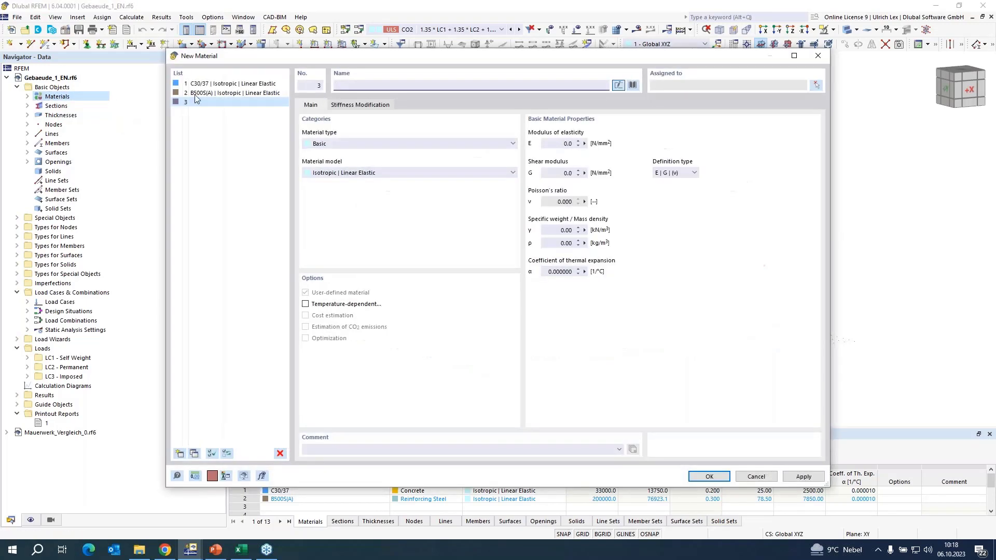
click(355, 144)
click(354, 161)
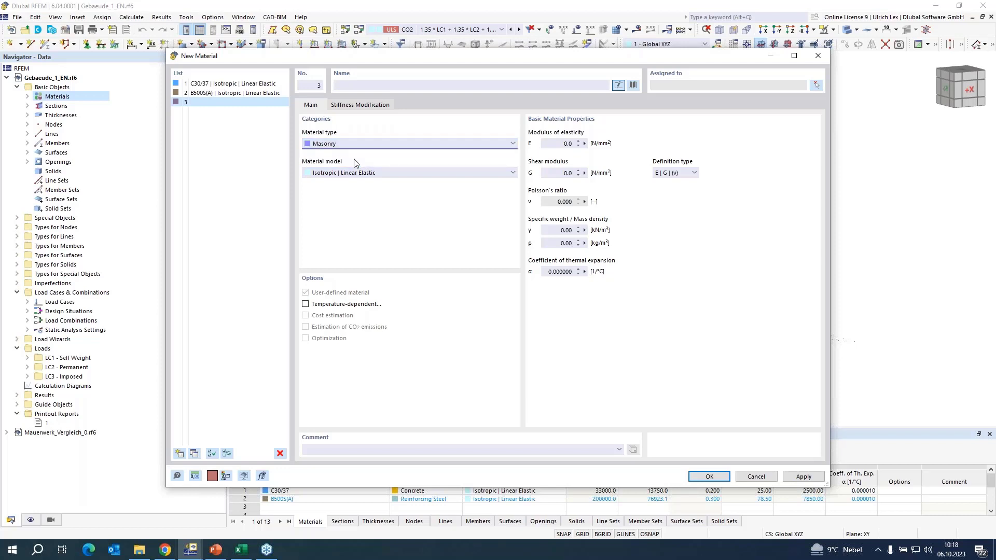
click(418, 172)
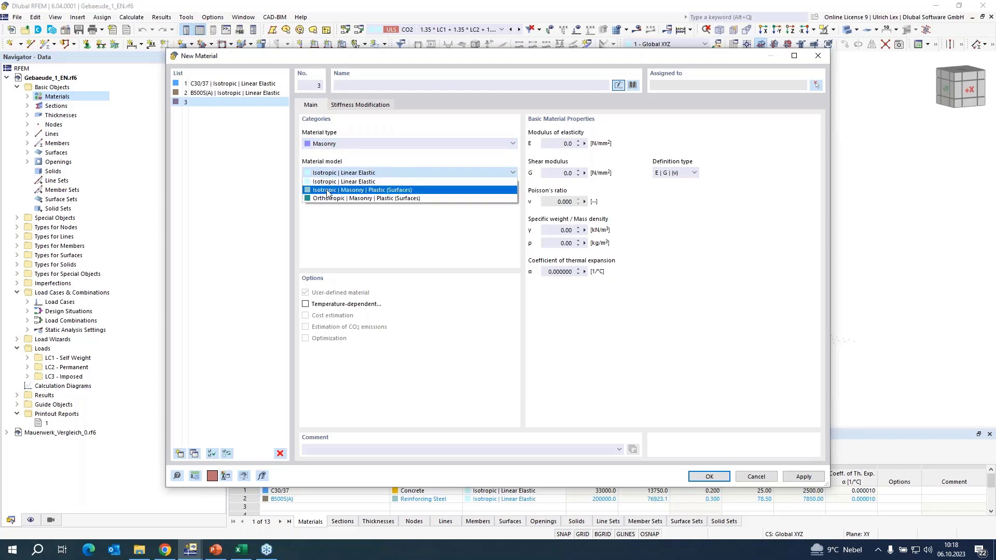
click(430, 191)
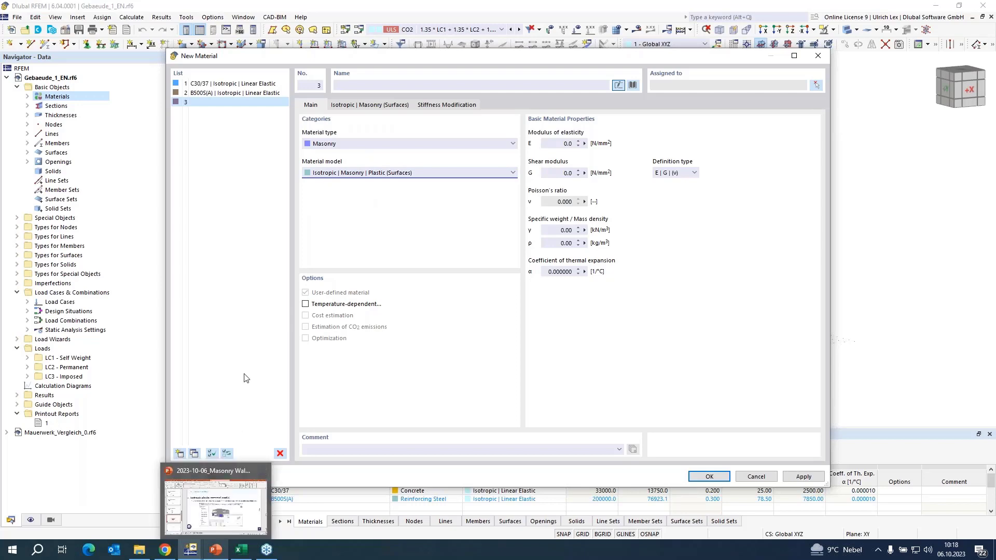
Step: Look up Young's modulus on the PowerPoint material properties slide and set the new material's modulus of elasticity to 2607 N/mm²
click(220, 551)
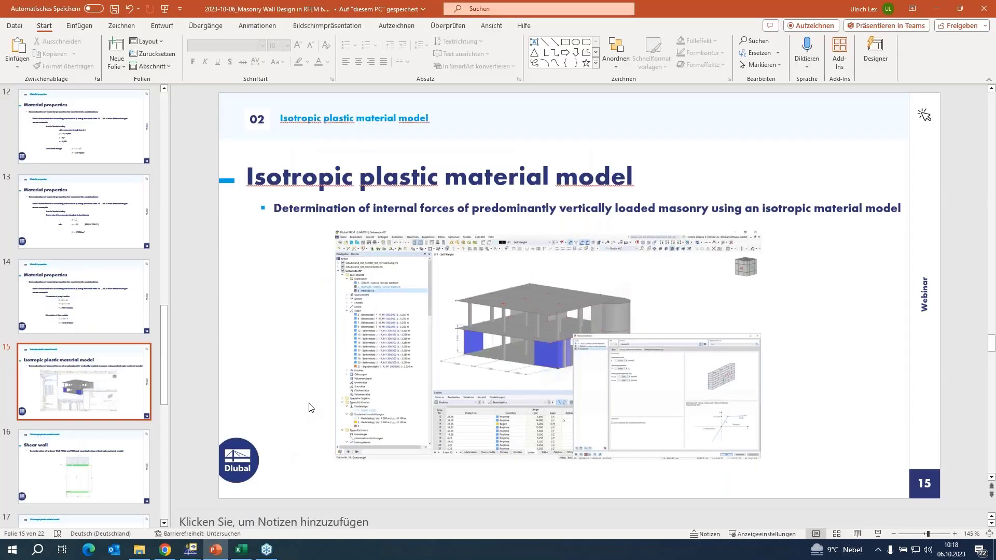
scroll(310, 407, up, 1)
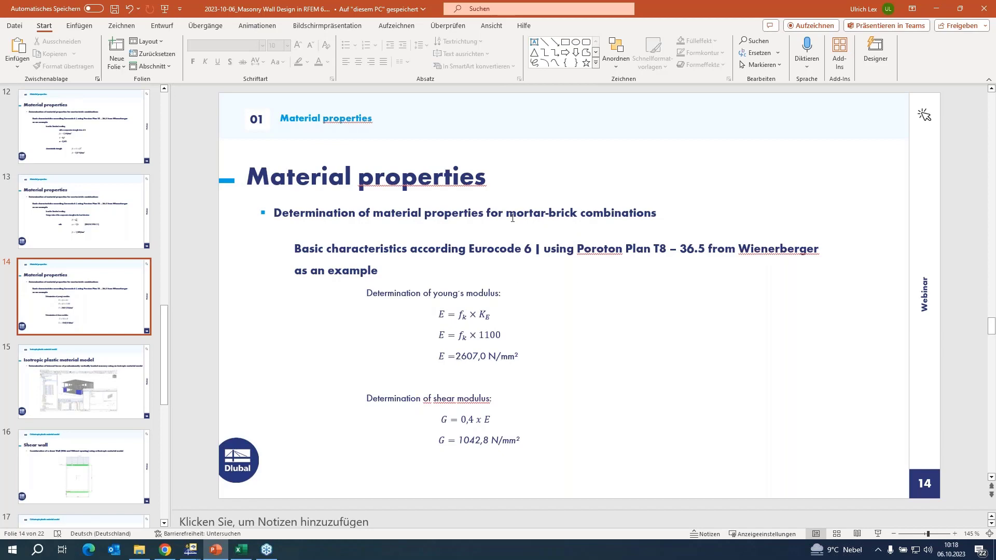
click(936, 8)
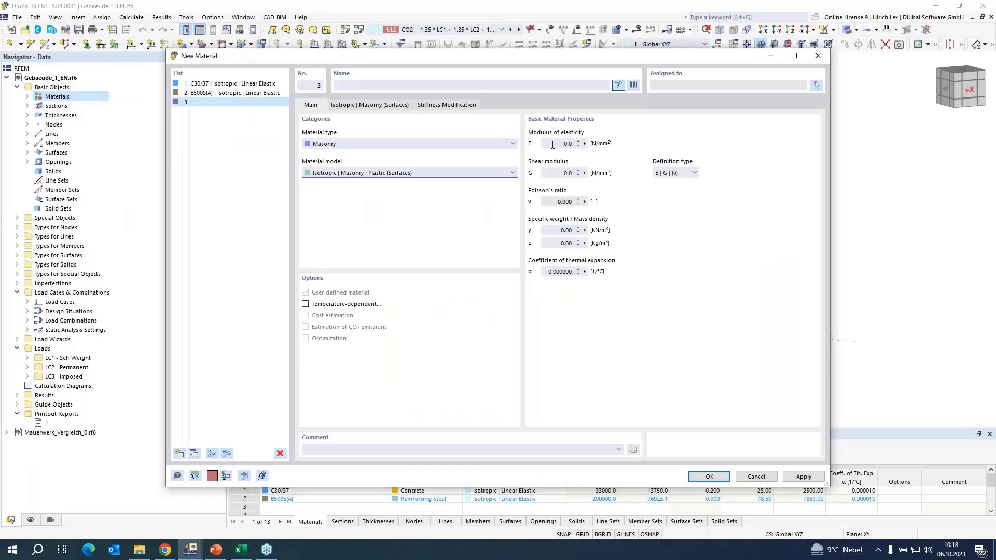
click(552, 145)
double_click(552, 145)
text(2607)
Step: Look up the shear modulus on the PowerPoint slide, set it to 1043 N/mm², and set the specific weight to 7.04 kN/m³
click(560, 172)
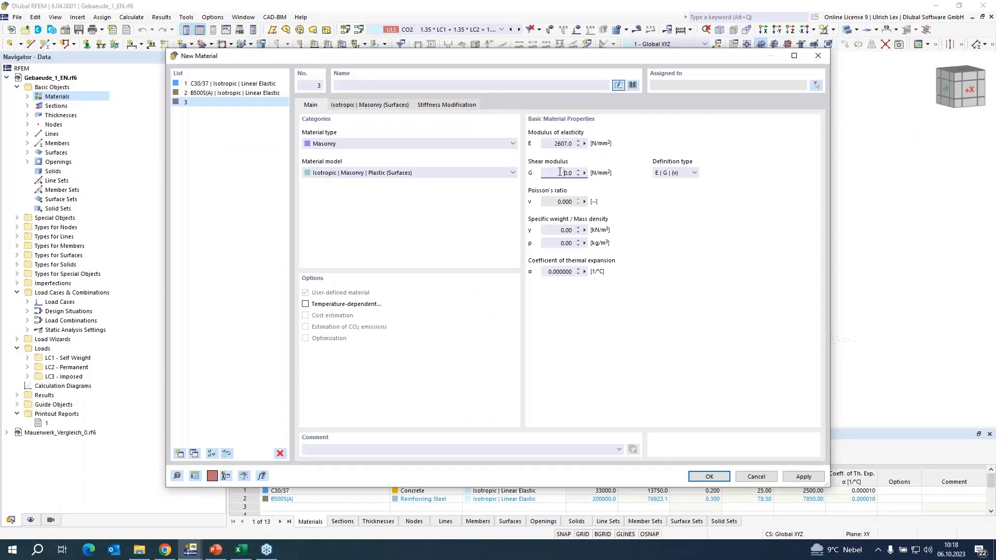
click(221, 553)
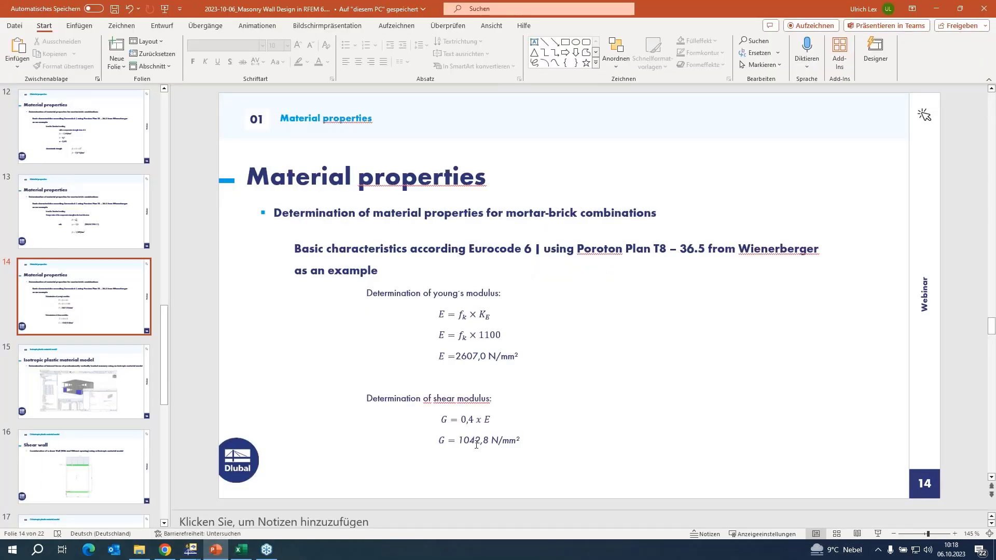
click(935, 12)
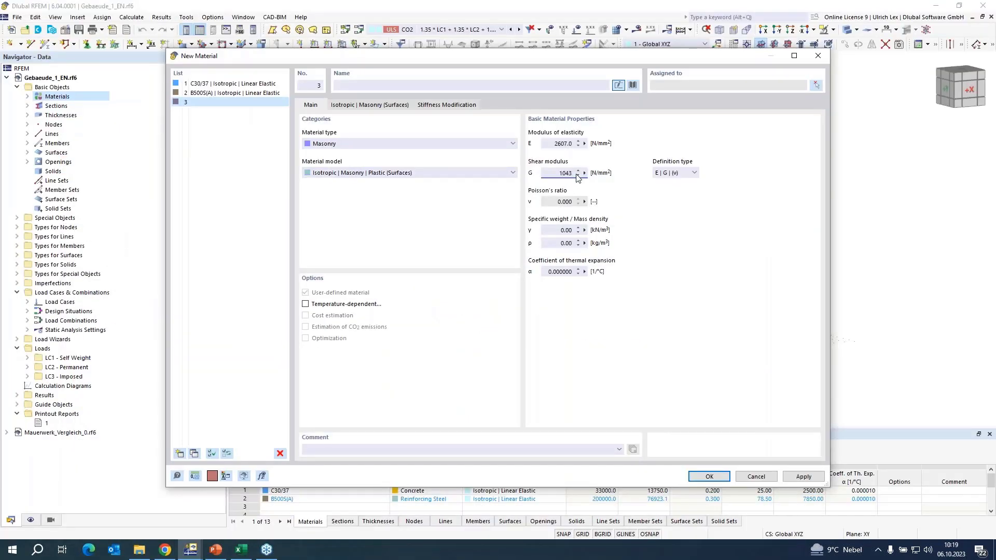
click(562, 231)
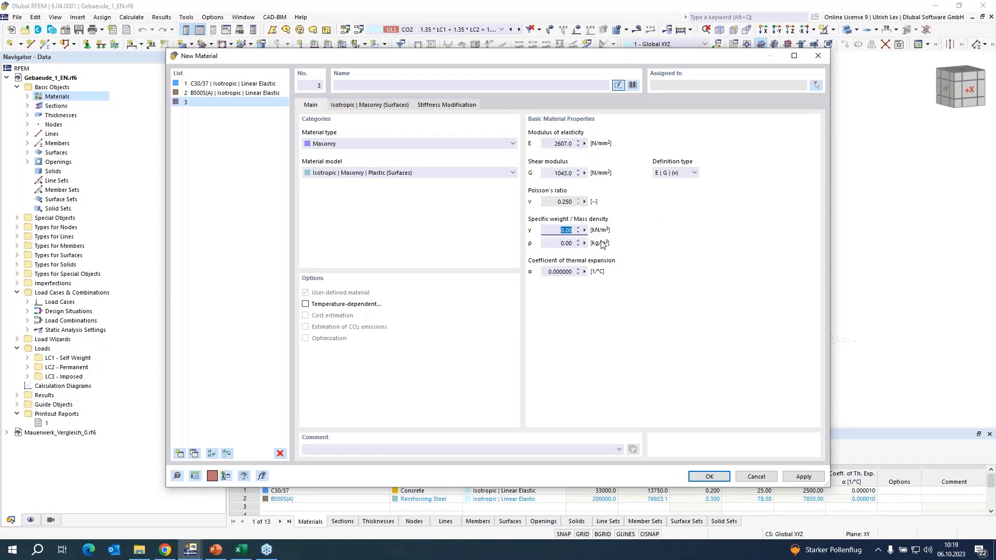
text(1)
Step: Set the masonry's limit stresses for tension in x and y to 0.02 N/mm² and save the material
click(384, 106)
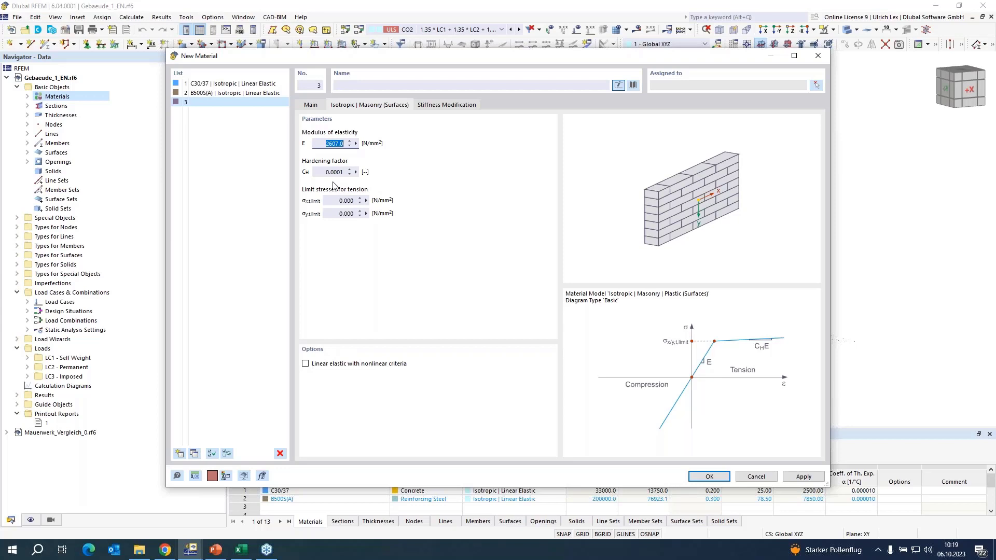
click(344, 201)
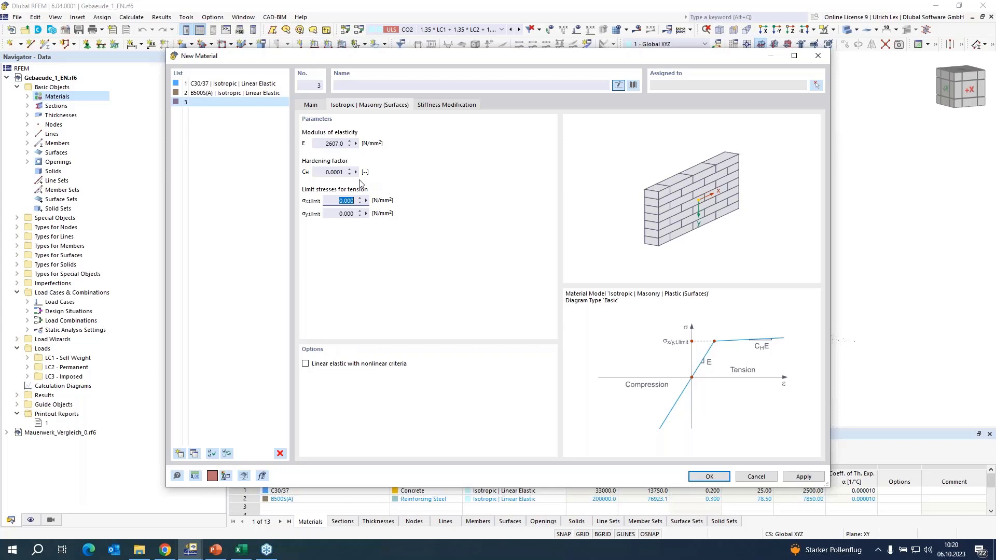
text(0,02)
click(341, 213)
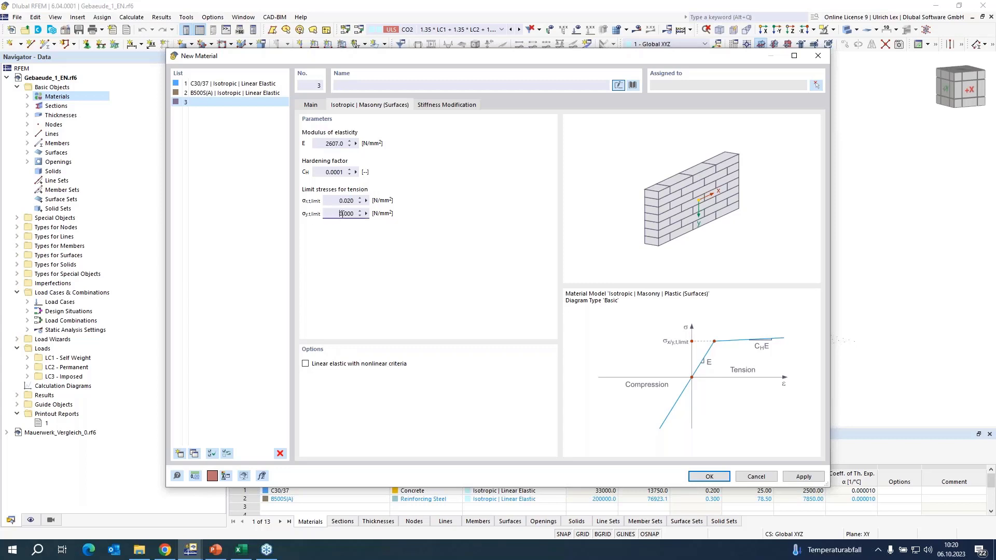
double_click(340, 213)
text(0,02)
click(706, 476)
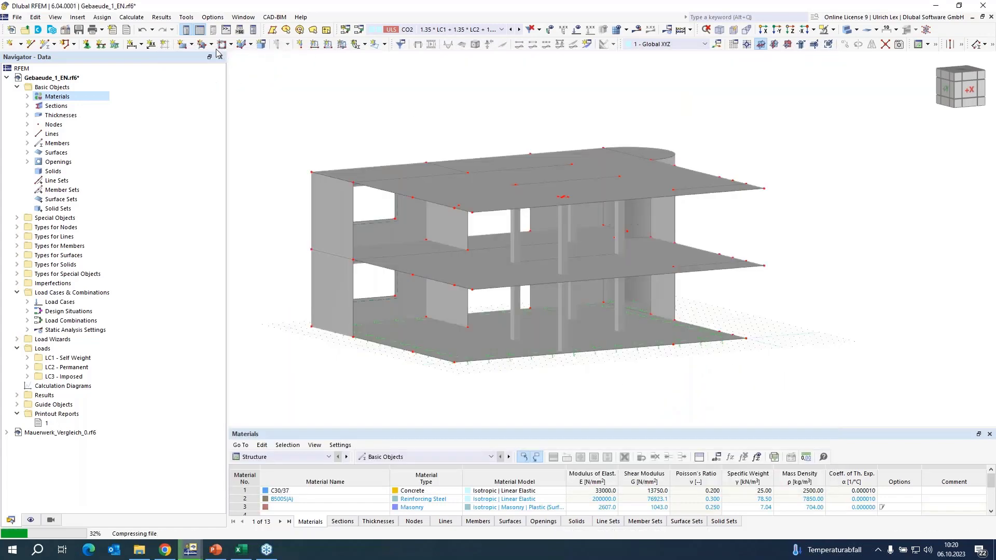
Step: Start a new rectangular surface, define a new uniform thickness for it with masonry material 3, and review that material's parameters
click(182, 45)
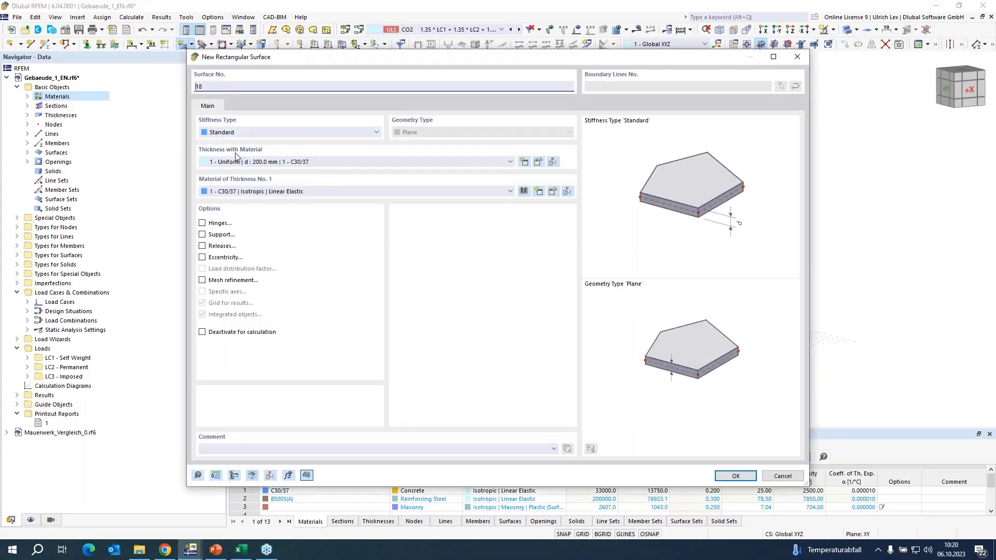
click(538, 163)
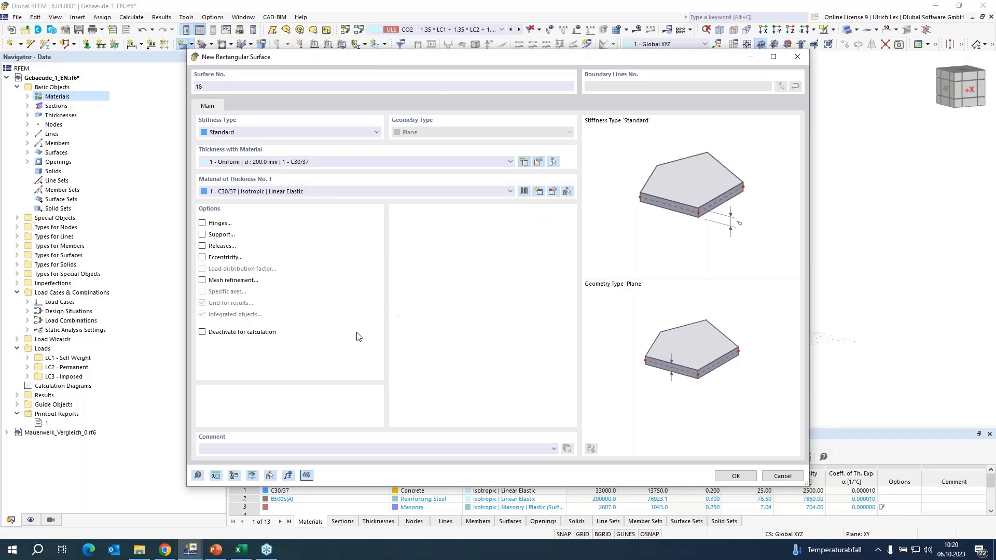
click(440, 152)
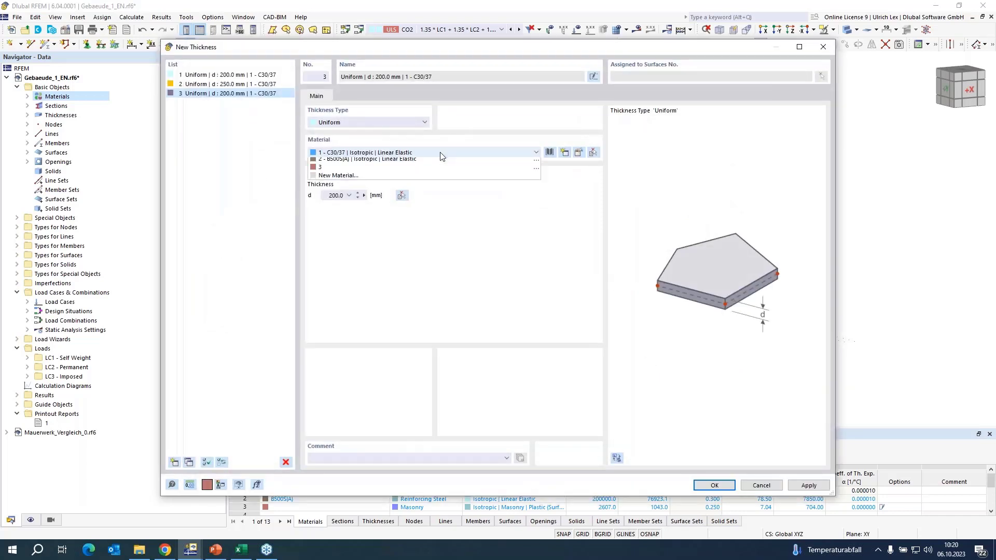
click(370, 181)
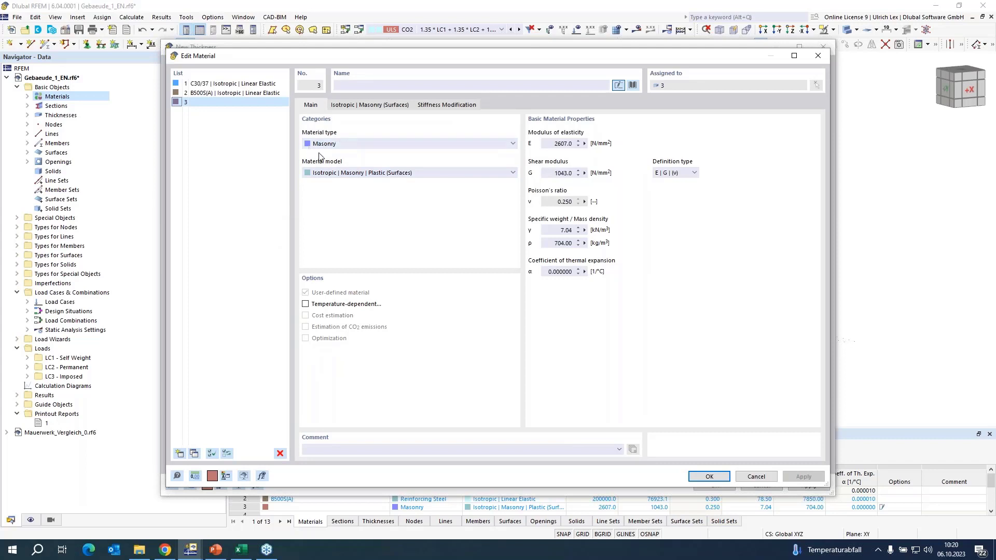
click(369, 105)
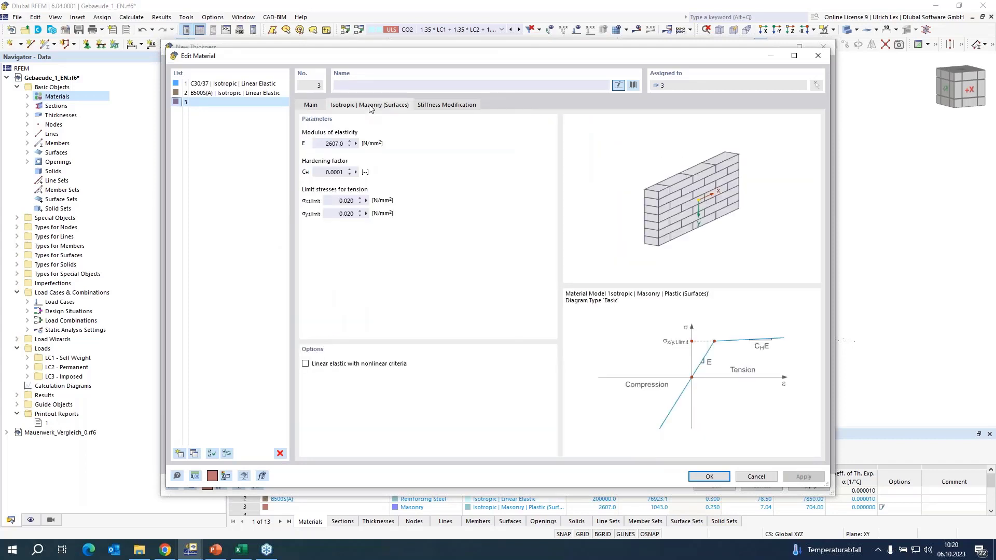
click(318, 108)
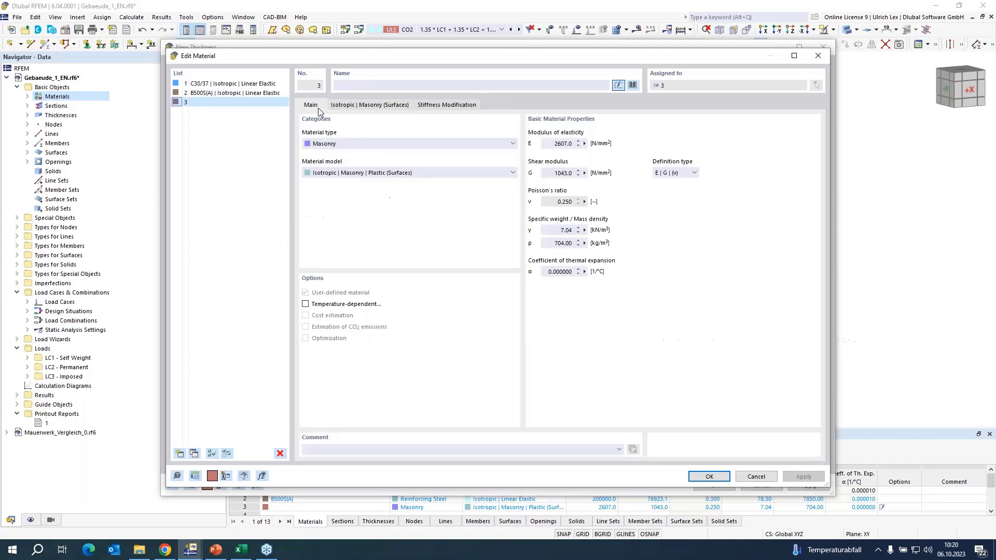
click(709, 477)
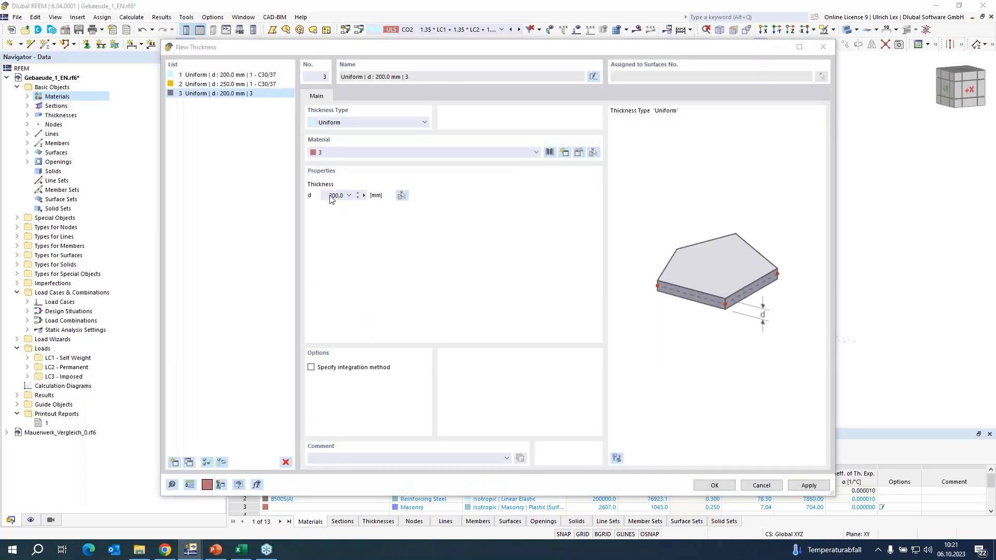
Step: Set the new masonry thickness to 365 mm and accept it for the surface
drag(327, 195, 342, 195)
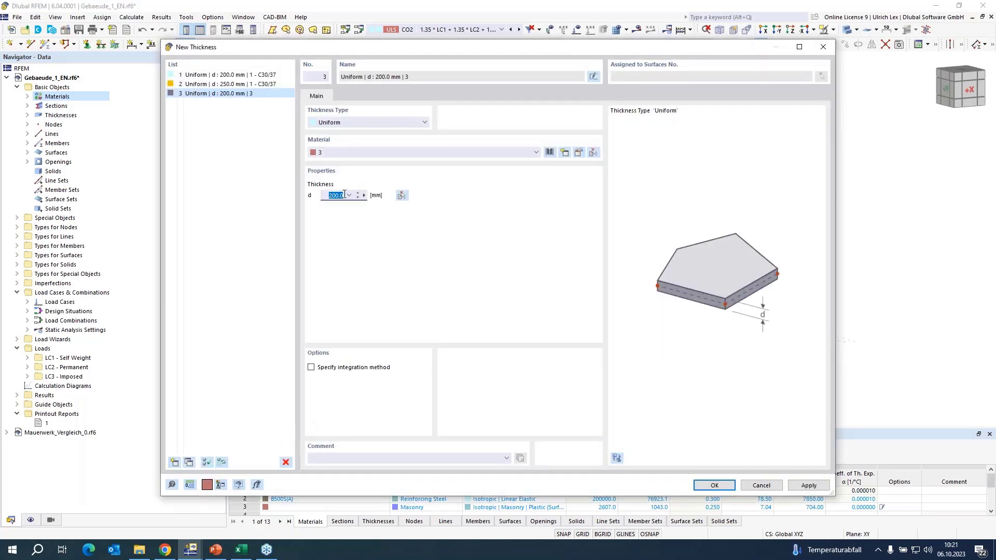
text(30)
click(703, 489)
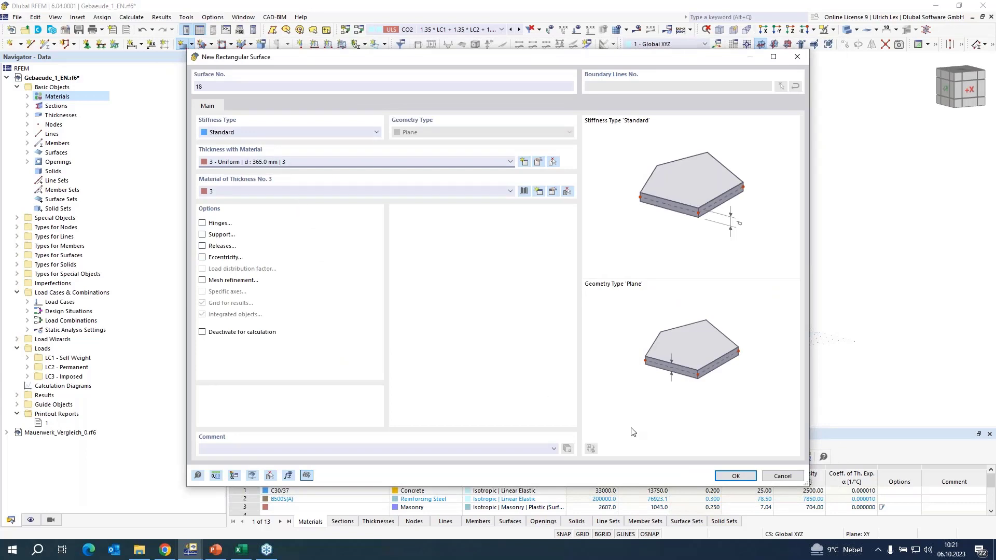
Step: Draw rectangular masonry walls on both storeys along the Y = 0 slab edge, from the nodes at X = 3.5 m to the corner
click(735, 476)
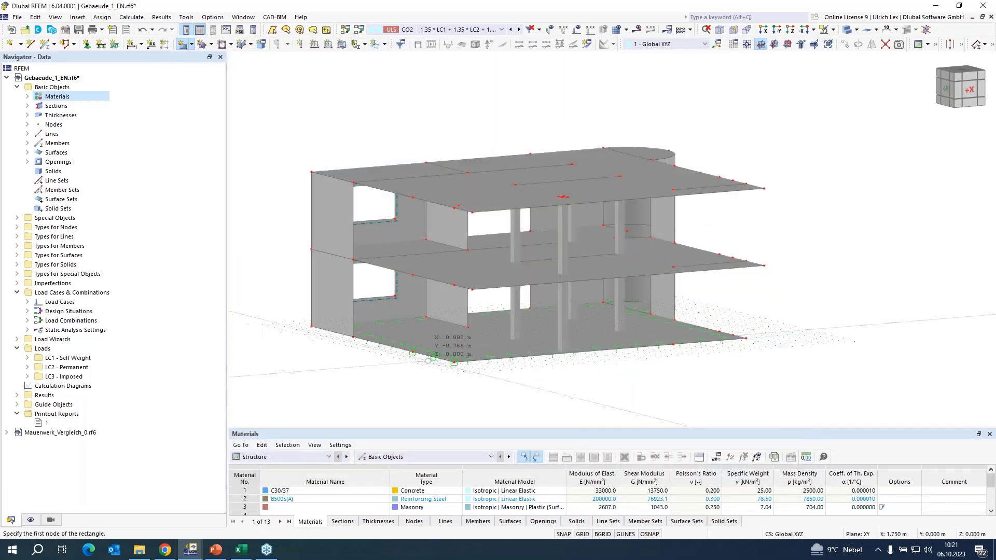
scroll(430, 357, up, 2)
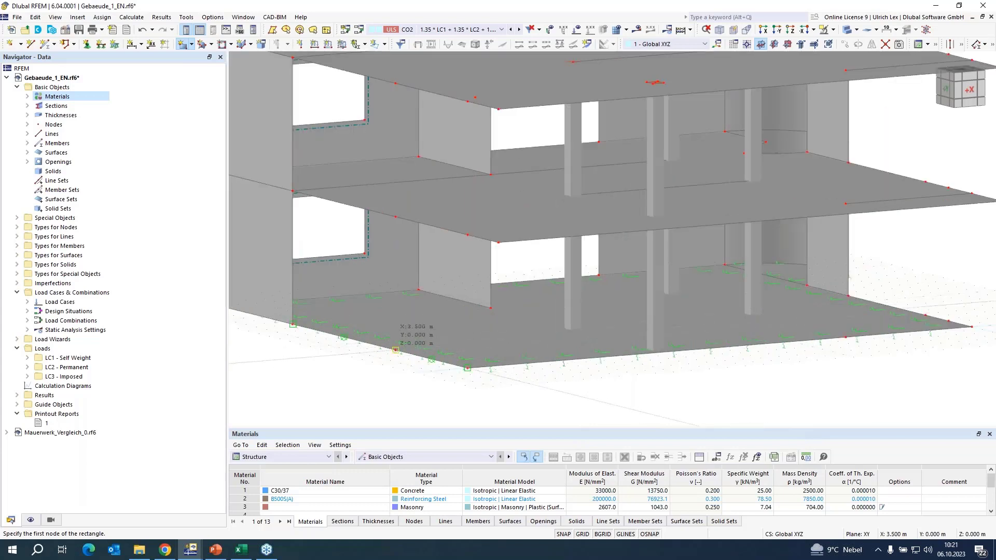
click(395, 350)
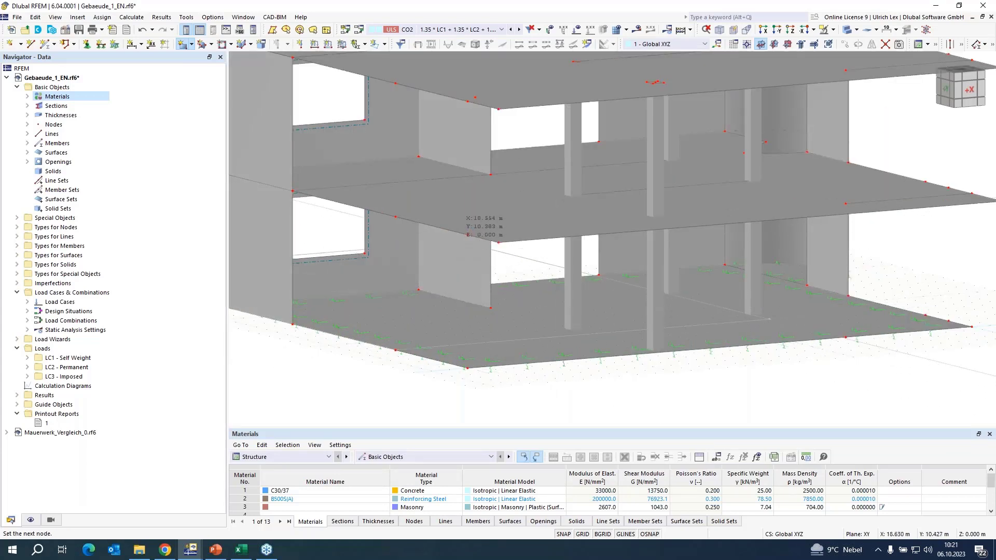
click(467, 235)
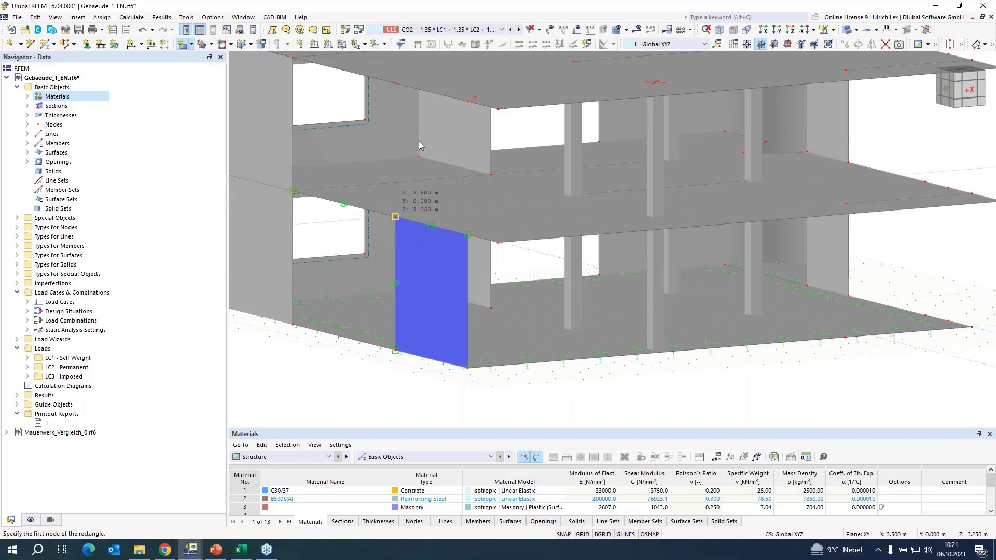
click(395, 216)
click(445, 112)
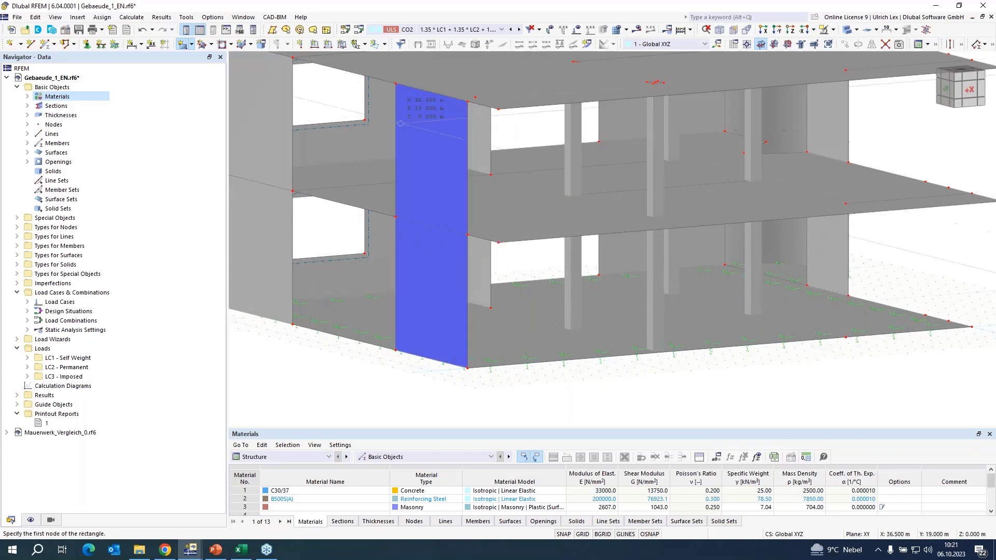
Step: Draw rectangular masonry walls on both storeys along the X = 0 slab edge, at the corner at Y = 14 m
scroll(695, 332, down, 2)
scroll(855, 351, up, 2)
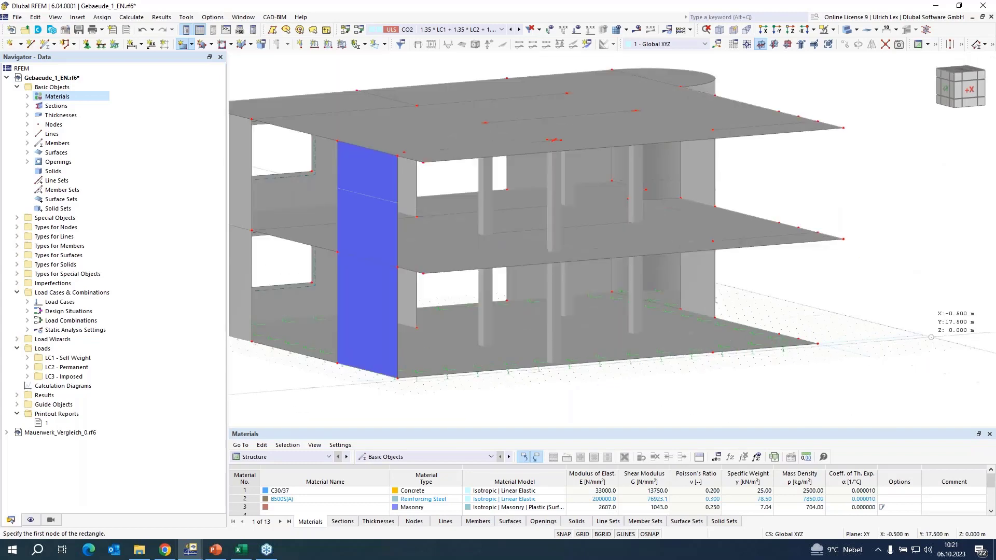
click(799, 346)
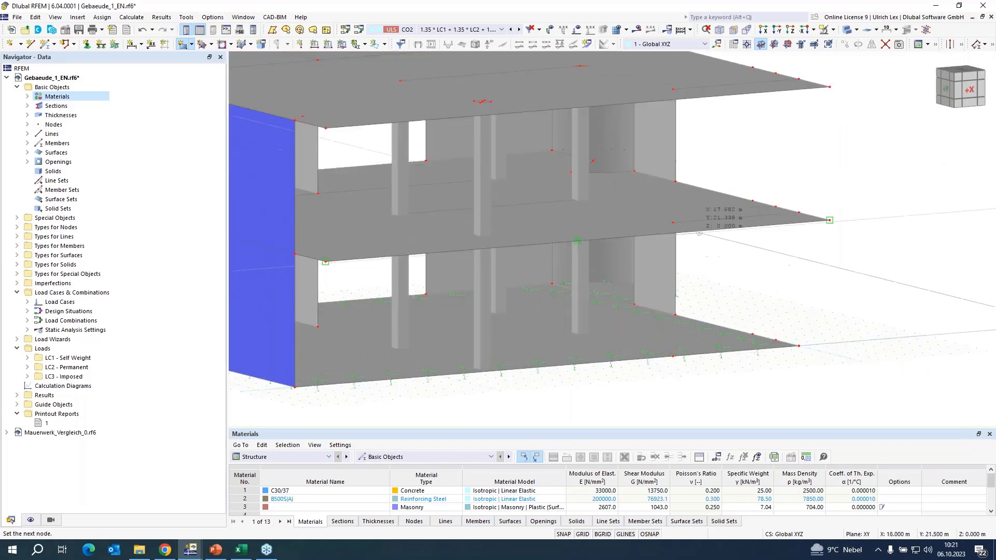
click(799, 223)
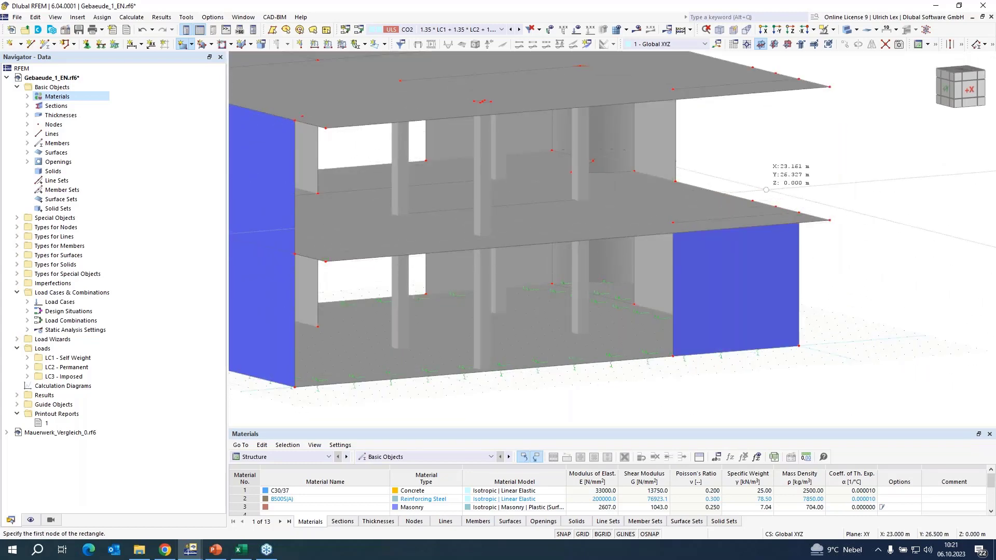
click(799, 213)
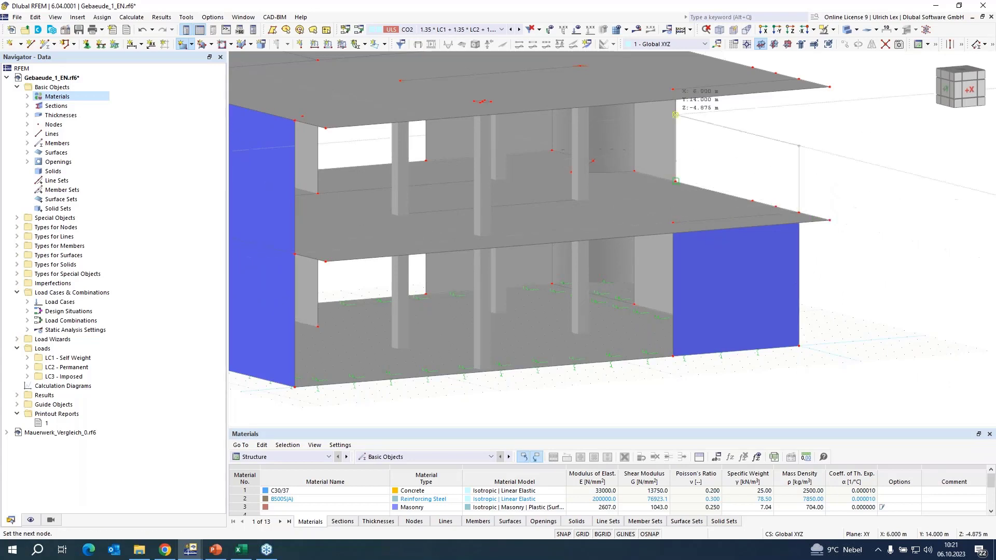
click(673, 89)
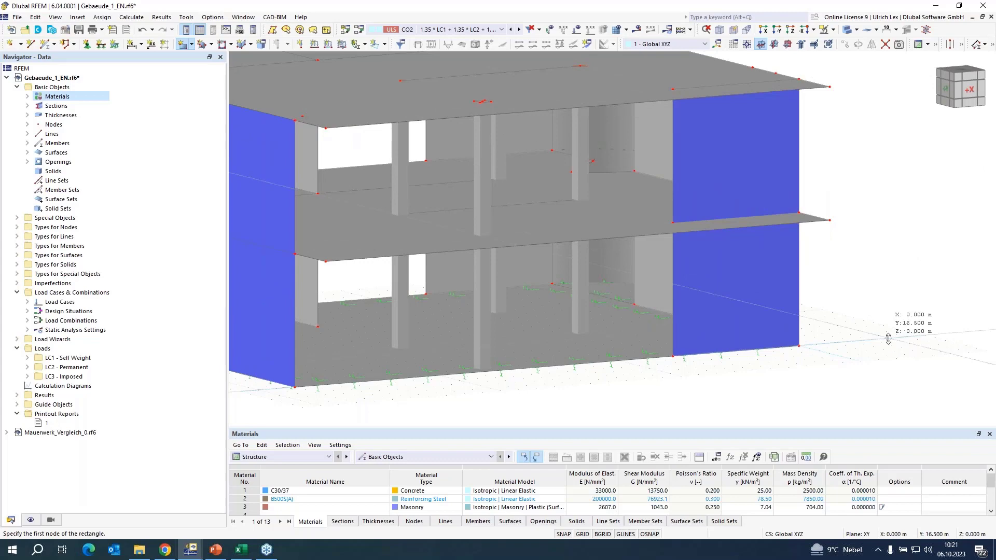
Step: Draw rectangular masonry walls on both storeys along the Y = 14 m edge, meeting the corner at X = 0, and end the surface command
ctrl+middle_drag(888, 338, 630, 358)
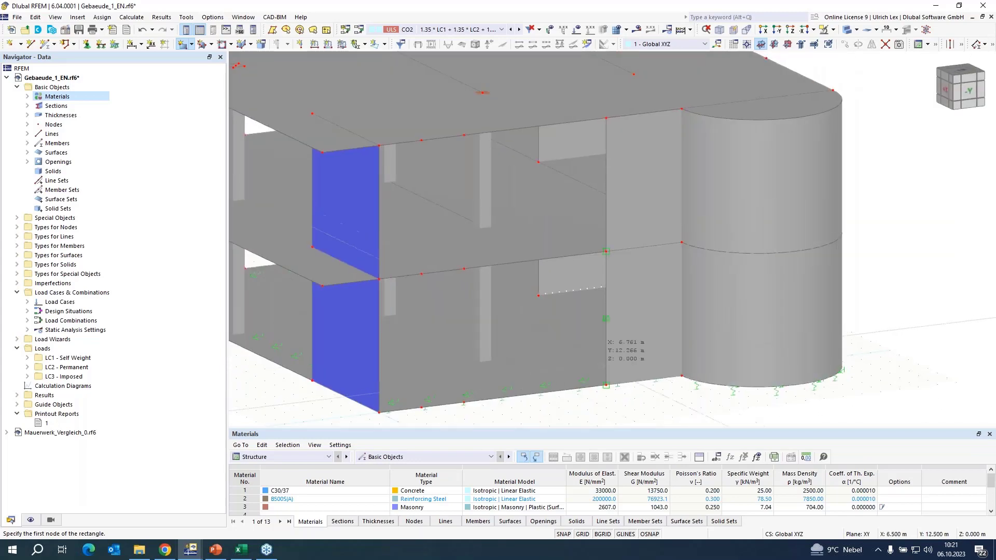
click(464, 402)
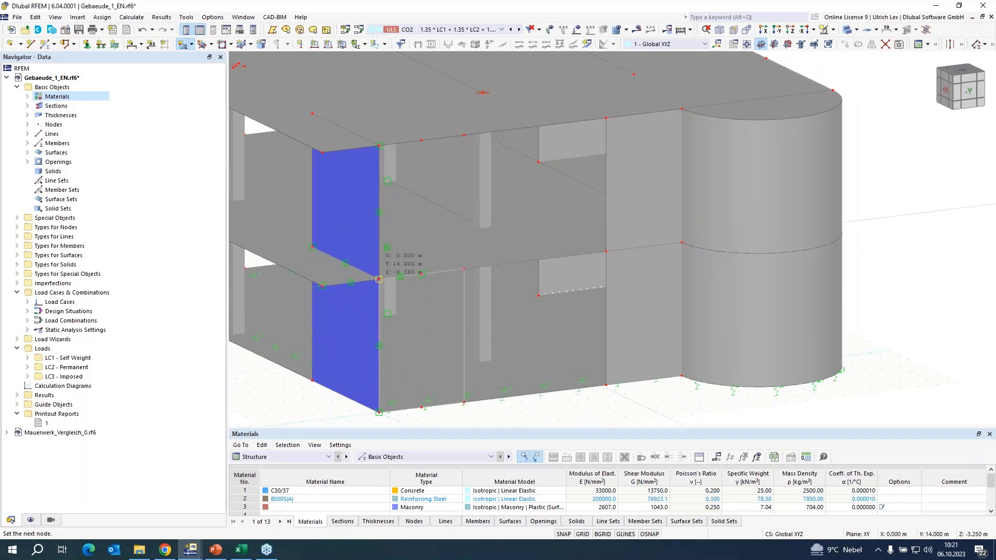
click(379, 279)
click(464, 268)
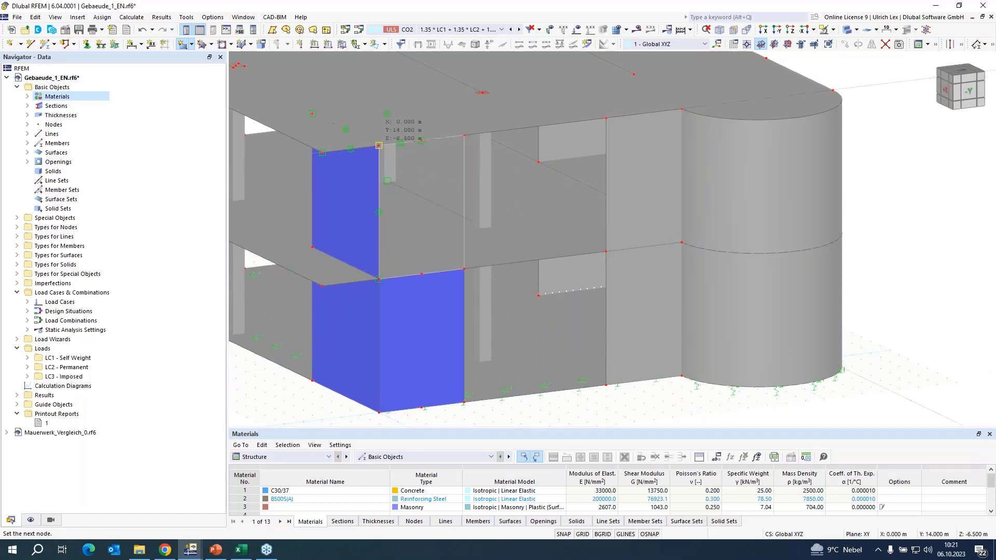
click(379, 146)
scroll(605, 193, down, 5)
key(Escape)
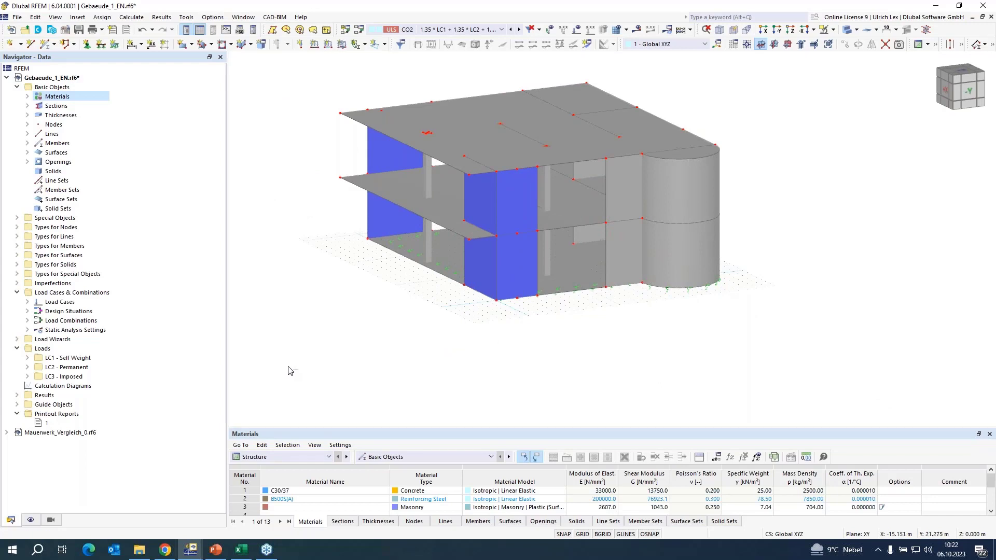
Step: Go through load cases LC1 to LC3 and display the imposed loads of LC3 on the building
ctrl+middle_drag(289, 370, 576, 375)
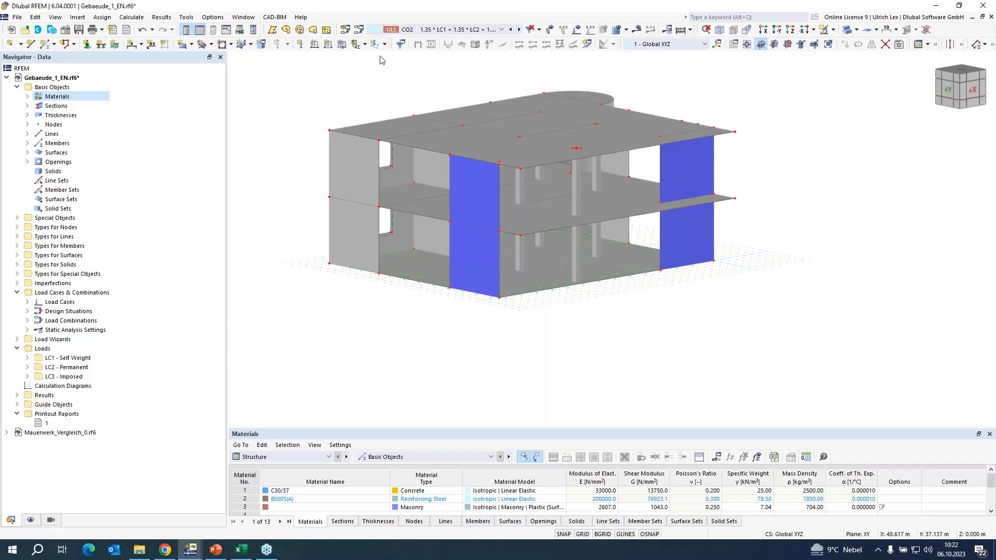
click(441, 33)
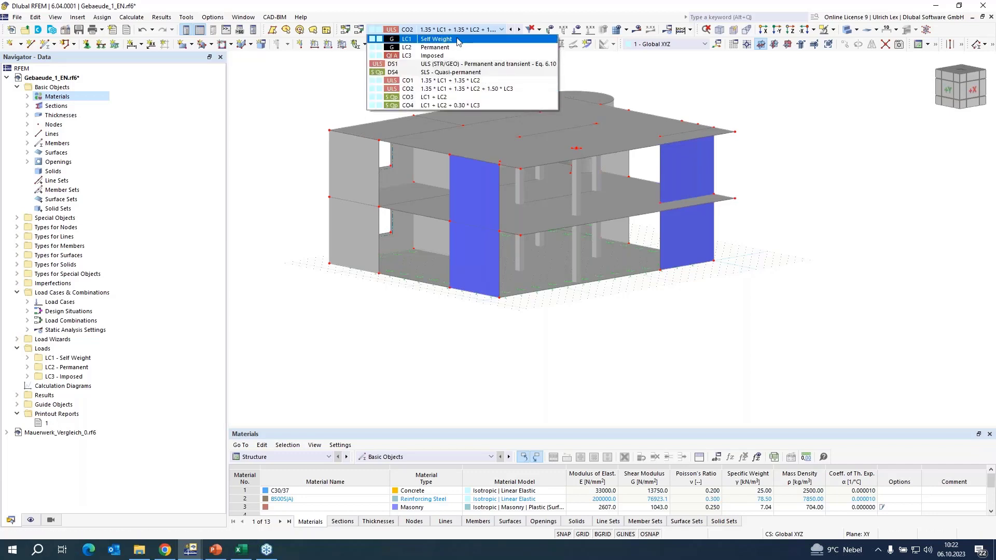
click(417, 41)
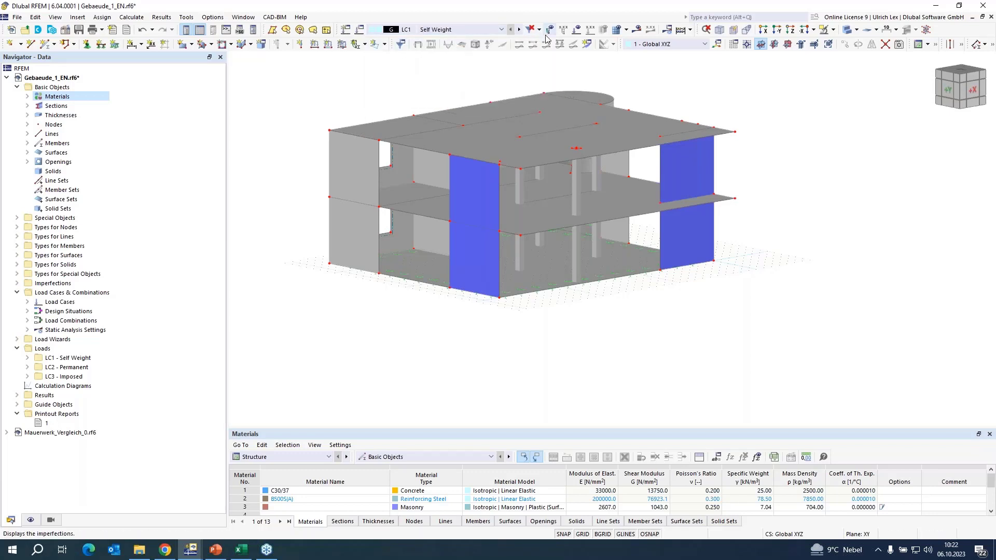
click(517, 30)
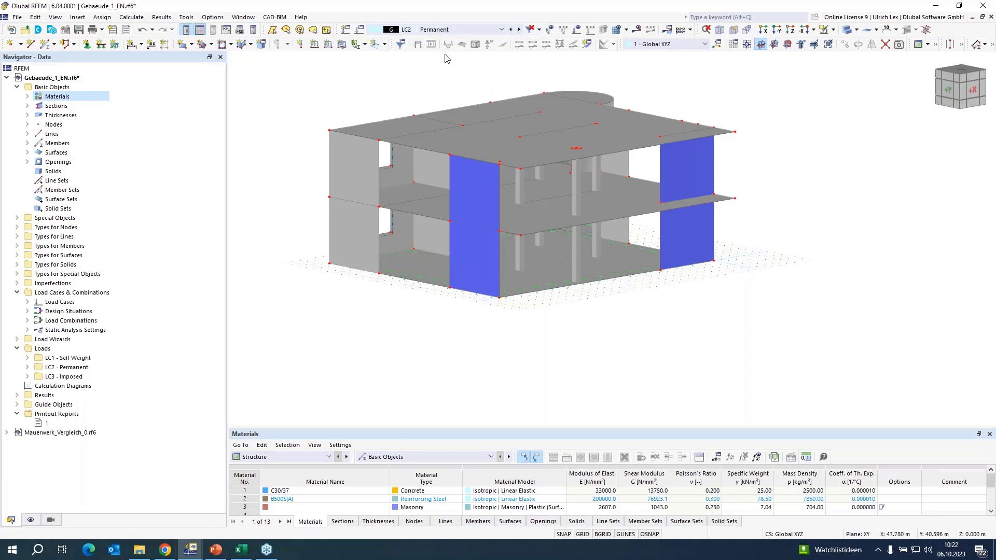
click(517, 29)
click(576, 30)
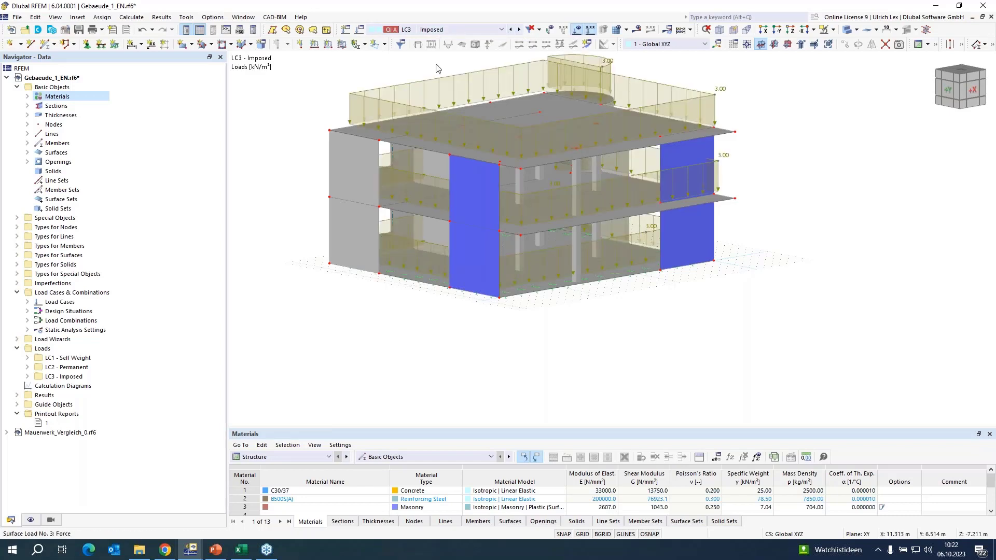
Step: Examine the loads of combination CO2 on the whole building and hide the load display
click(467, 30)
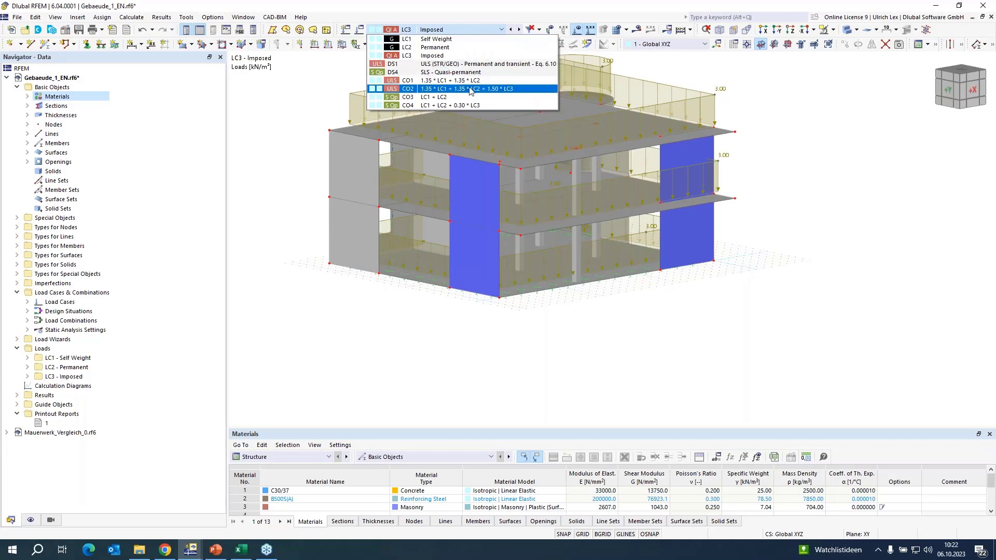
click(469, 89)
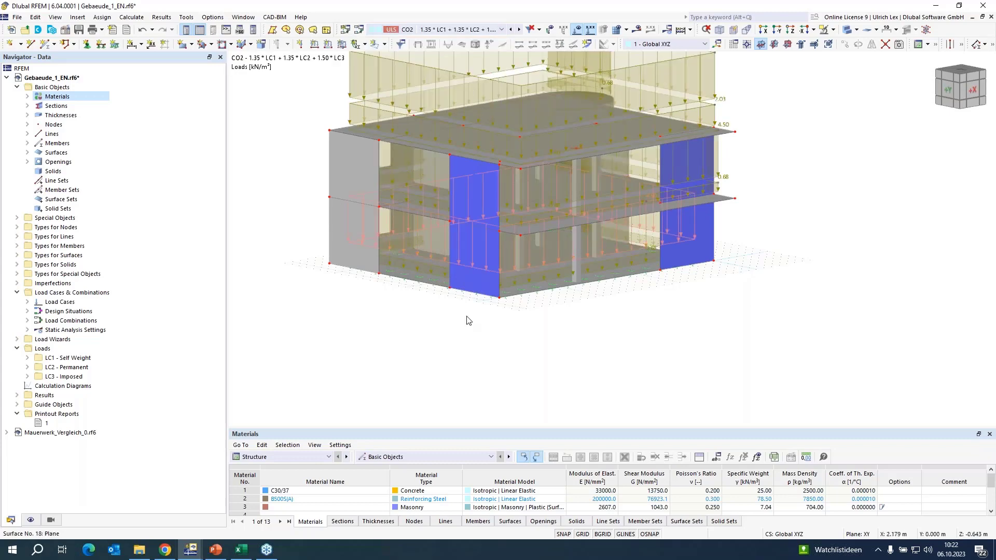
scroll(476, 408, down, 2)
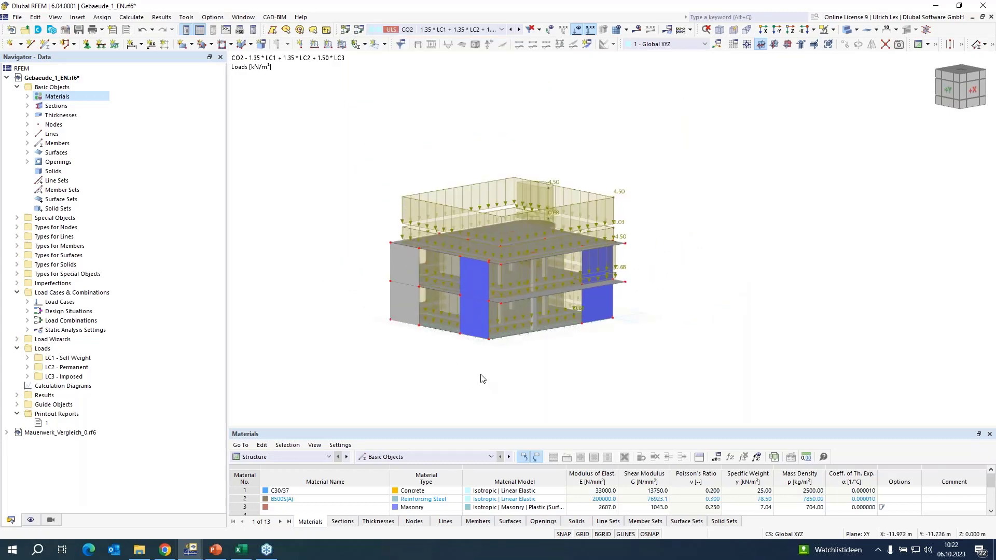
scroll(477, 380, up, 1)
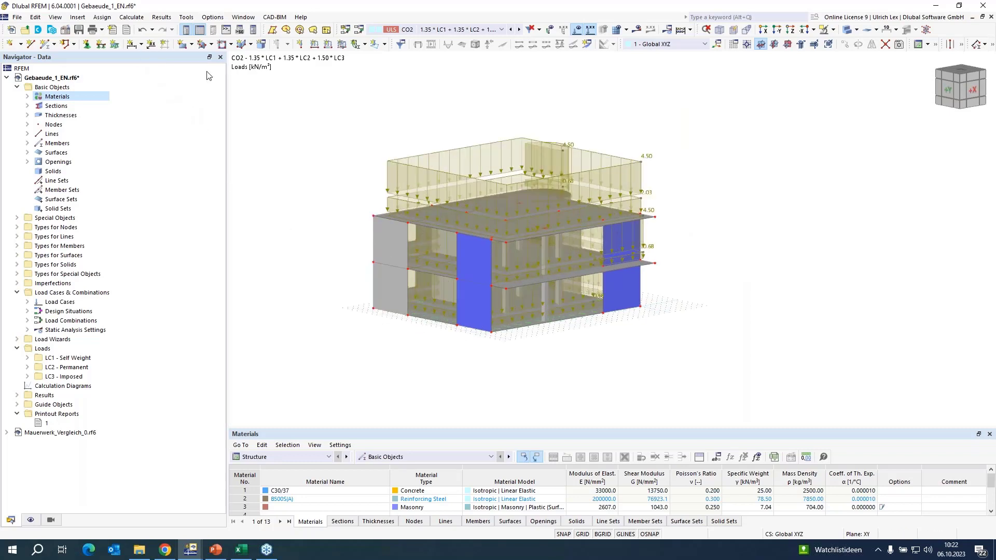
click(556, 30)
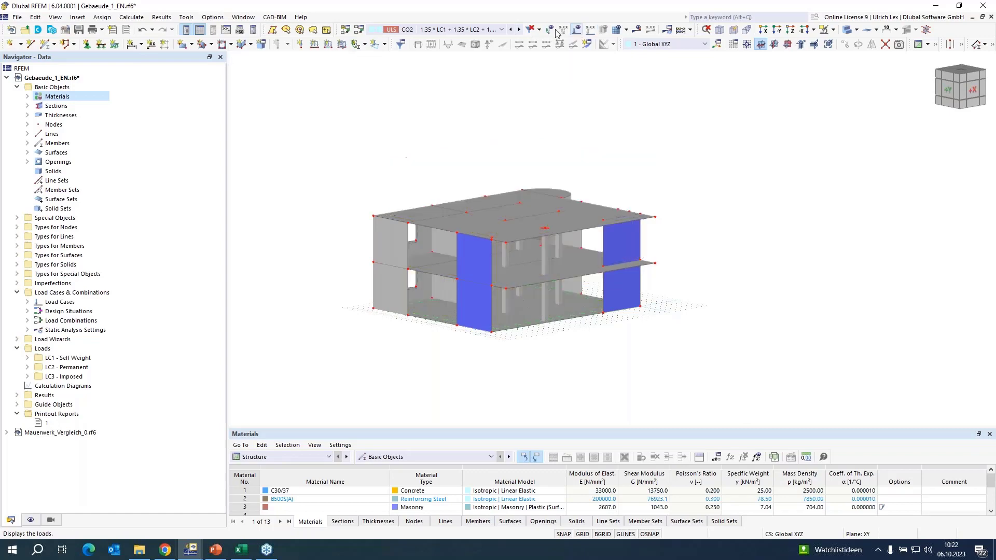
Step: Review the general mesh settings, including the target length of finite elements, and close them without changes
click(139, 19)
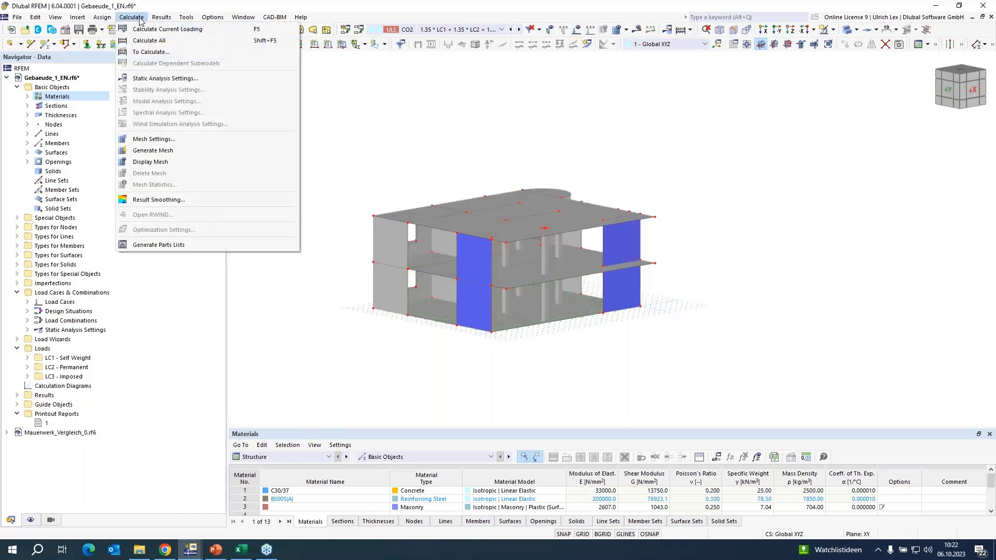
click(154, 139)
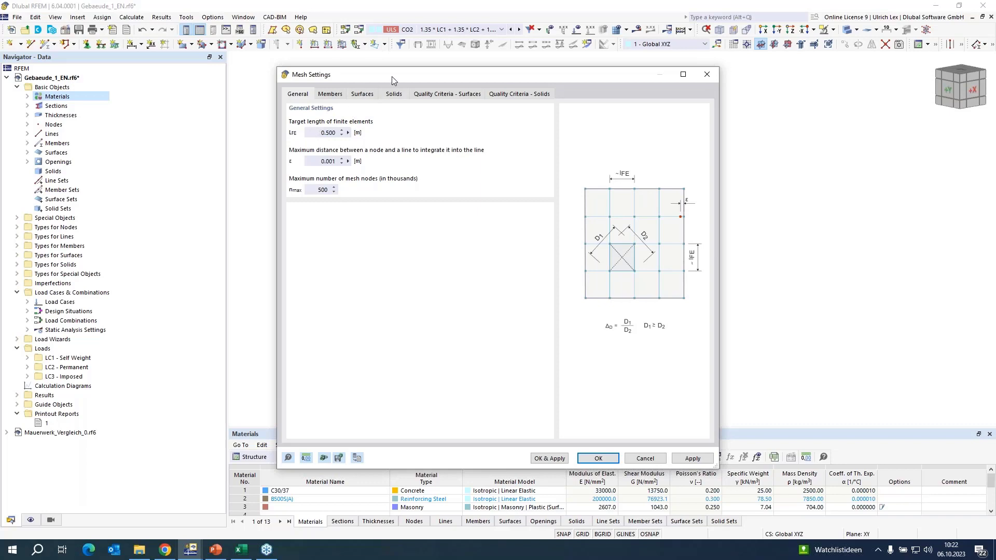
drag(391, 76, 417, 73)
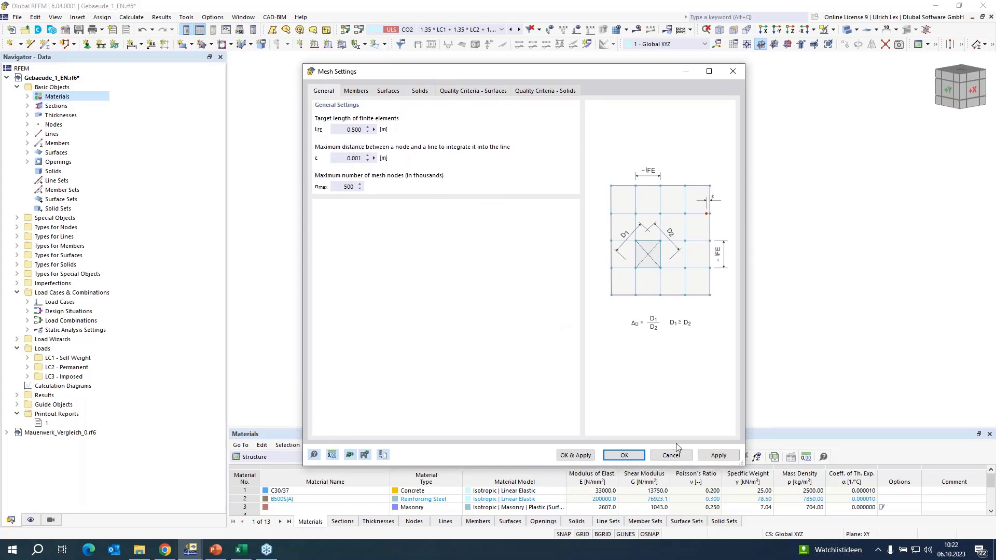
click(666, 456)
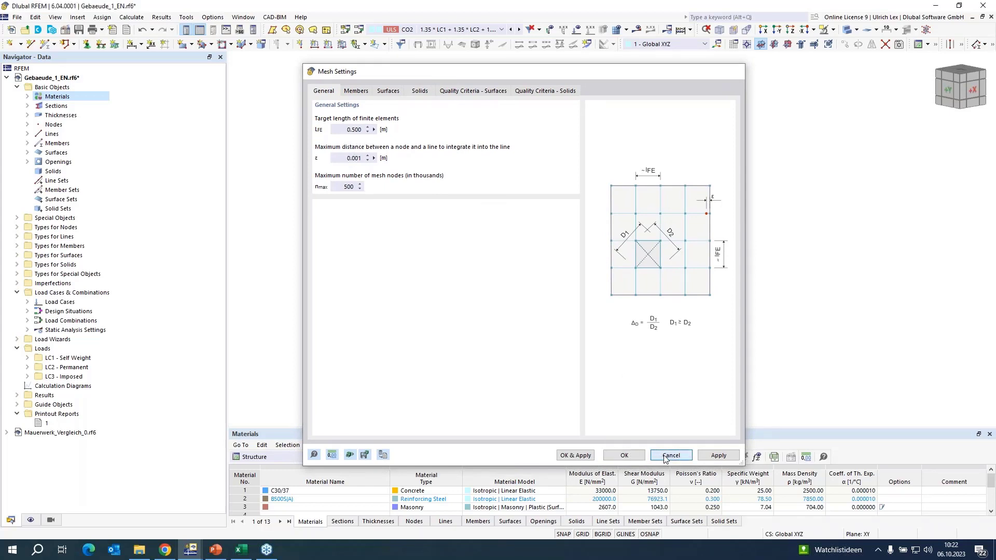
Step: Create a new surface mesh refinement with a target FE length of 0.25 m
click(16, 255)
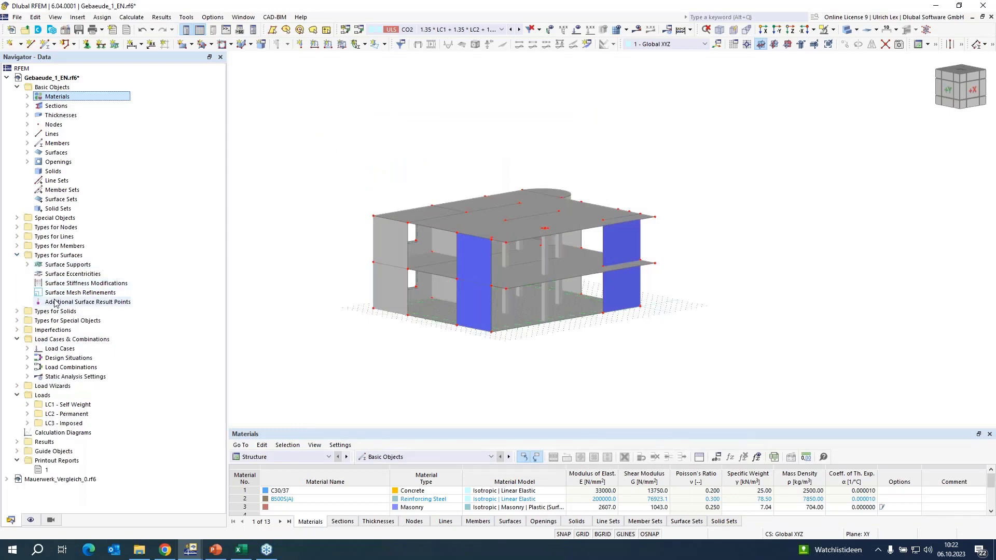
click(69, 293)
right_click(68, 293)
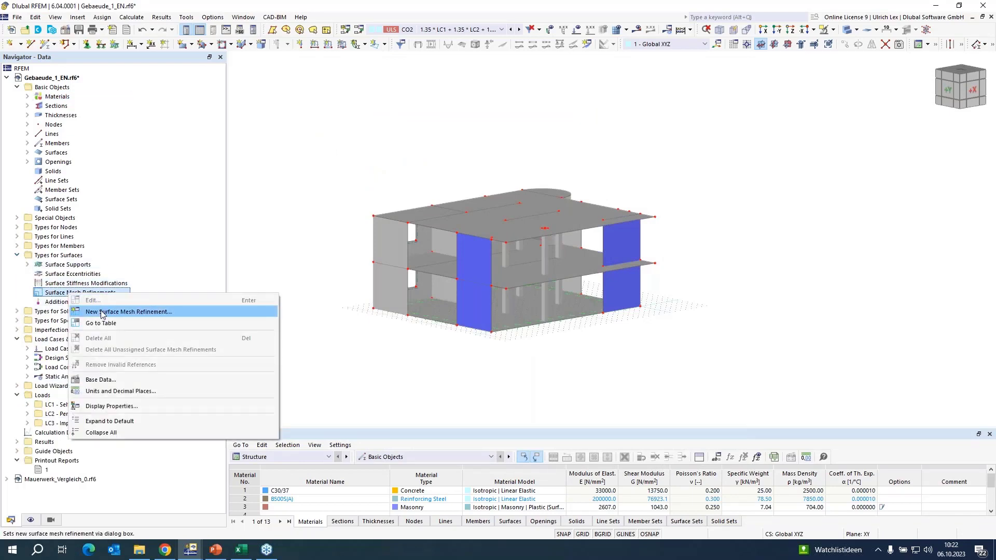
click(104, 309)
click(359, 182)
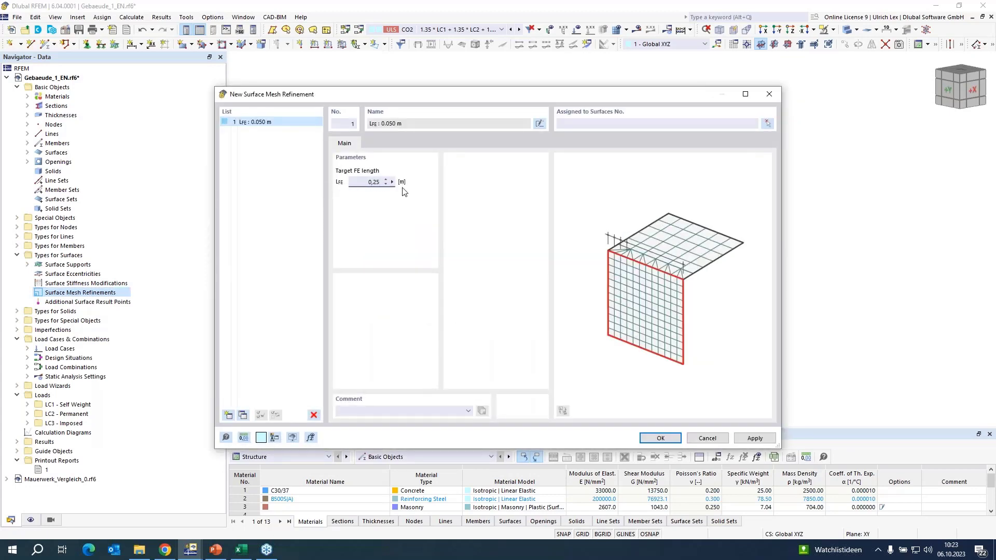
Step: Assign the 0.25 m mesh refinement to all six masonry wall surfaces on both storeys and save it
click(766, 124)
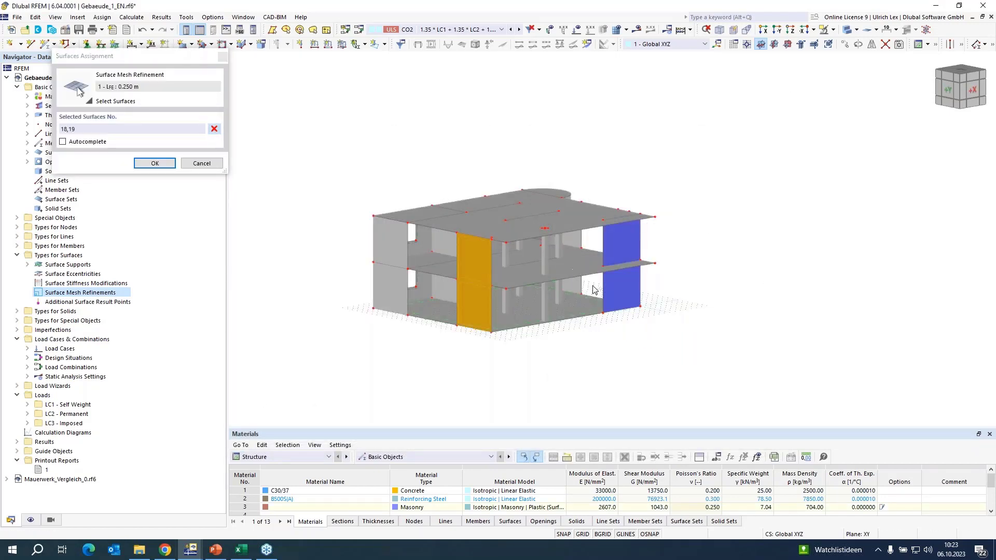
click(616, 274)
click(616, 254)
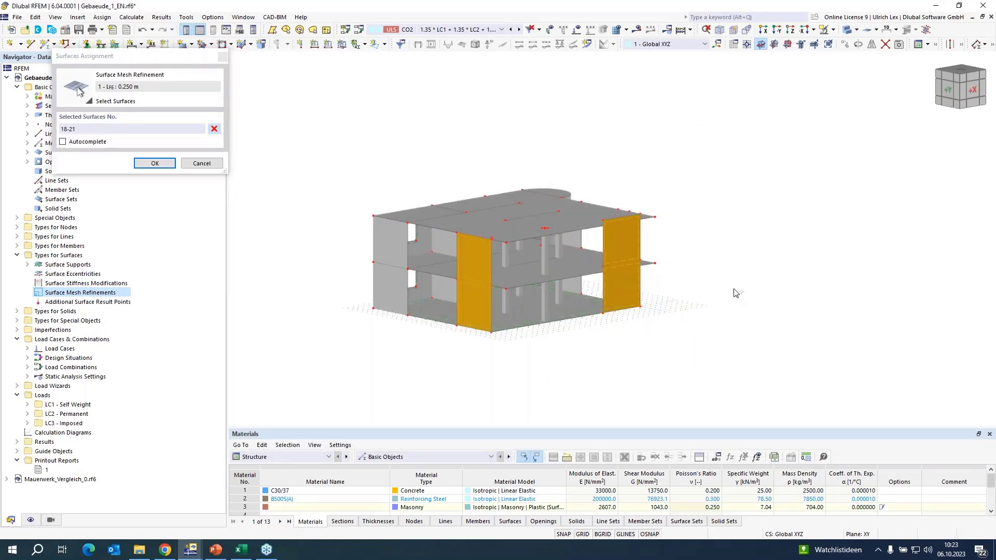
ctrl+middle_drag(735, 293, 523, 305)
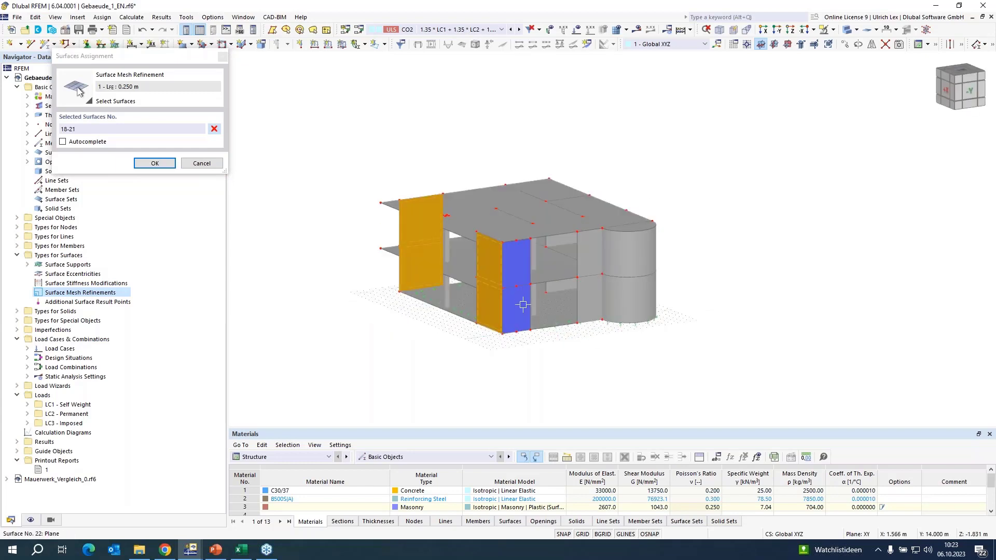
click(150, 164)
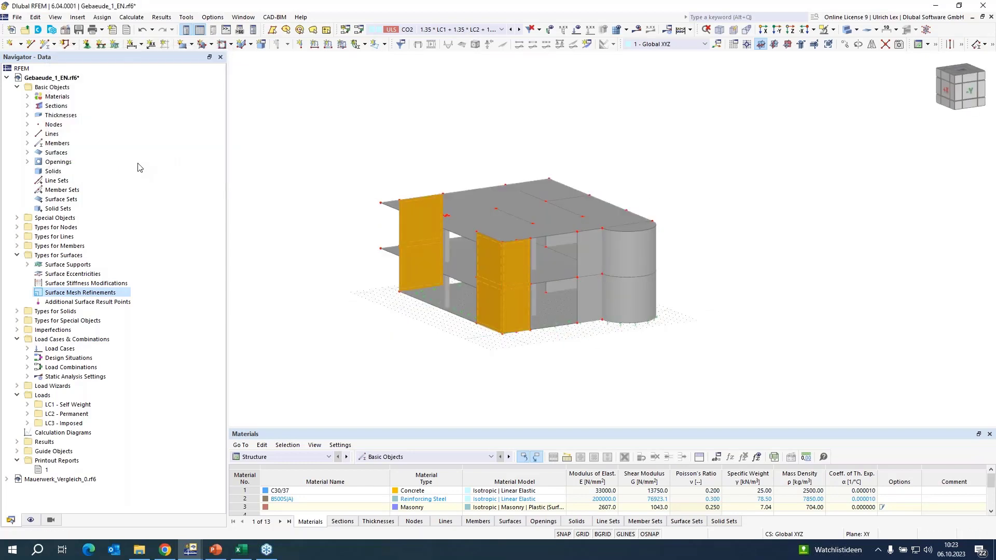
click(660, 439)
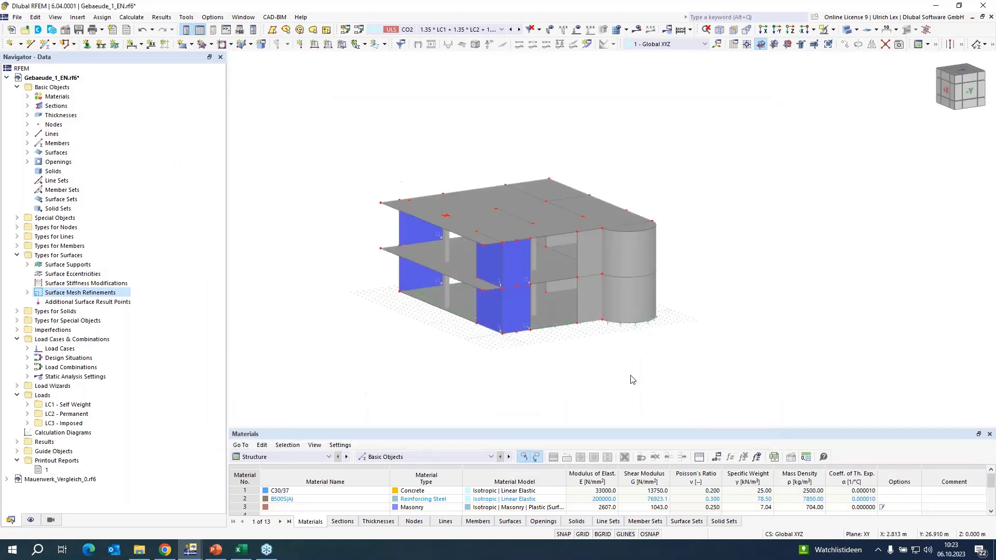
Step: Calculate load combination CO2 and display its results on the building model
ctrl+middle_drag(356, 347, 398, 339)
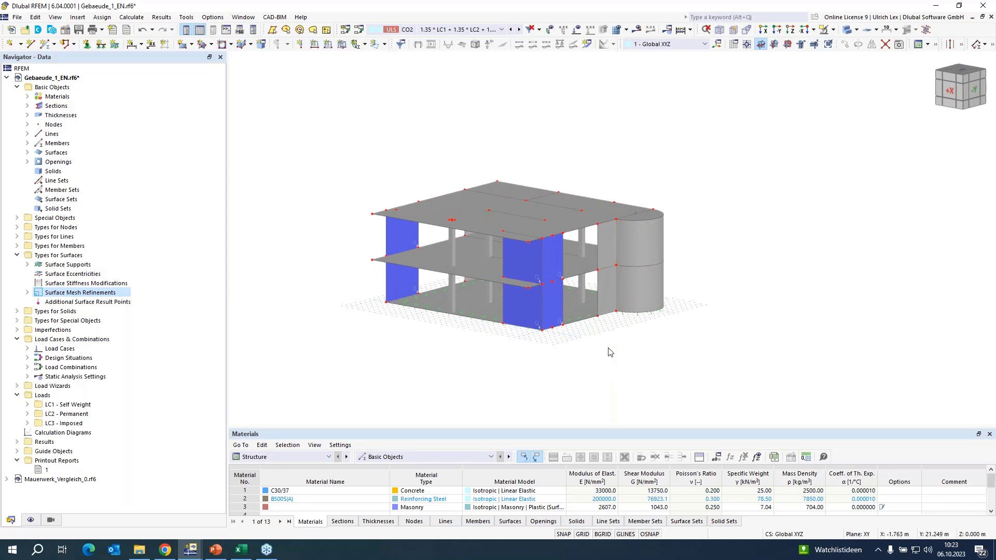
scroll(608, 348, up, 1)
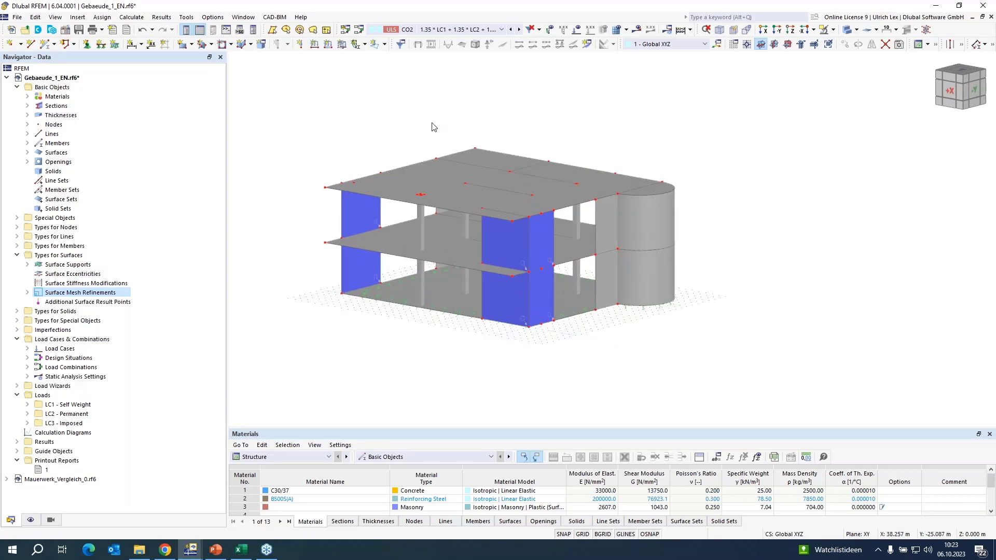
click(637, 29)
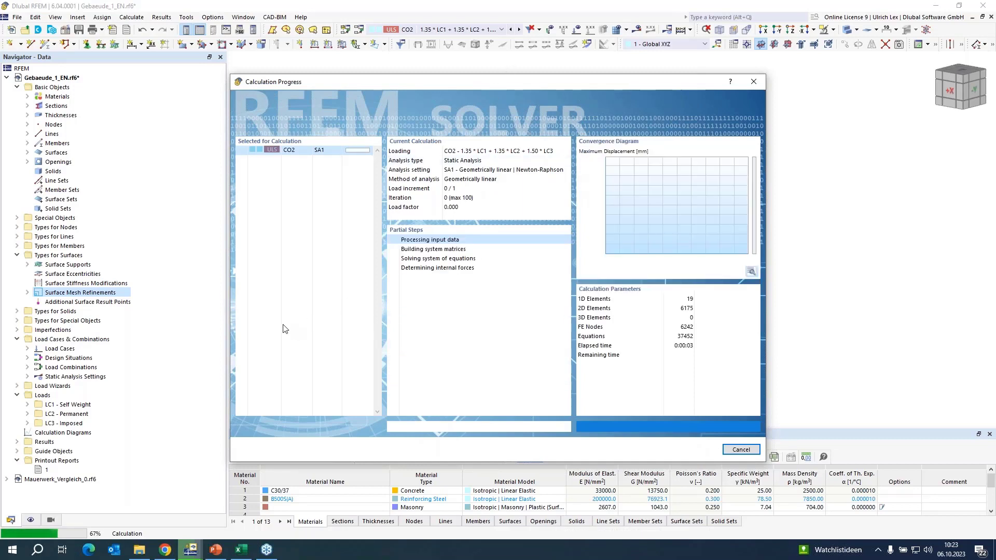
drag(560, 82, 637, 64)
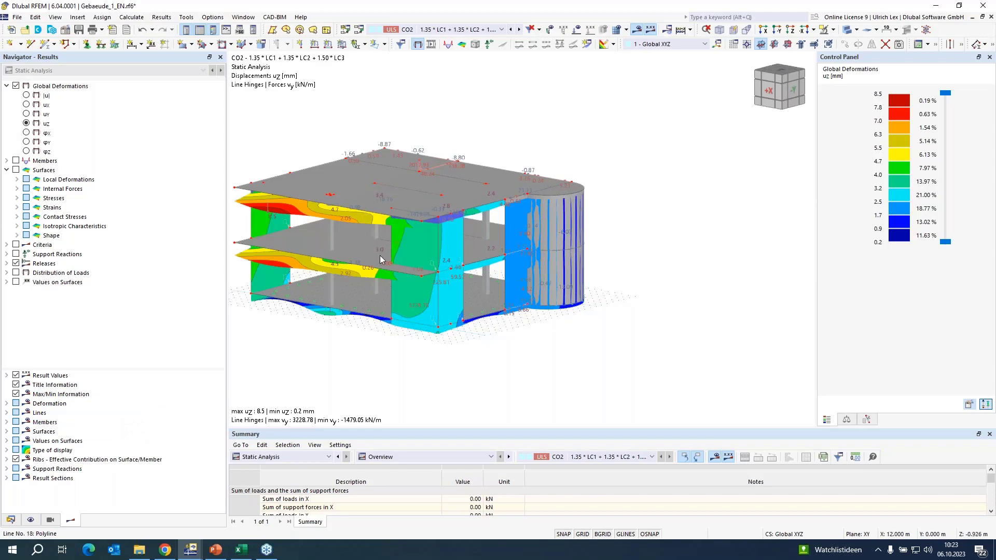
Step: Open printout report 1 of the building model, look over its pages and close it
ctrl+middle_drag(380, 255, 377, 268)
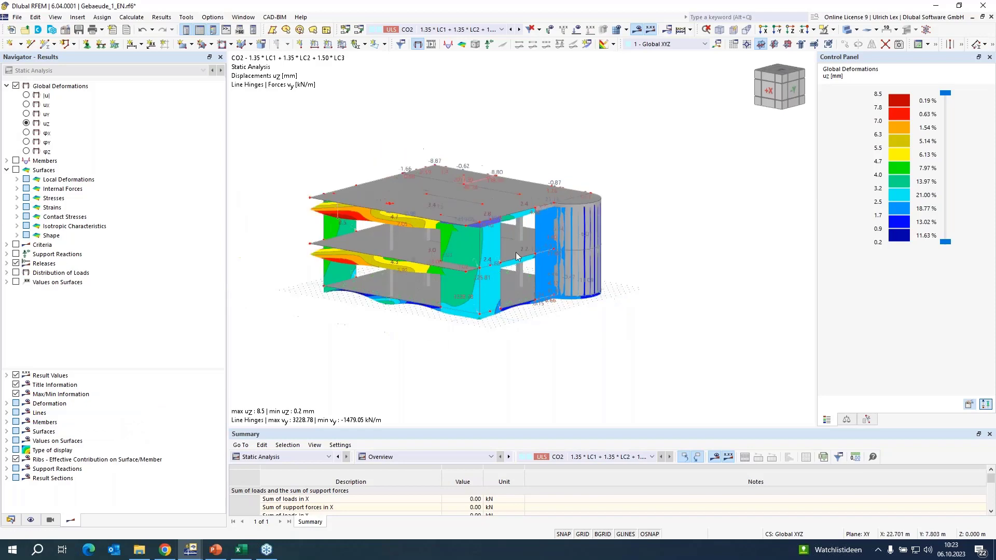
click(10, 519)
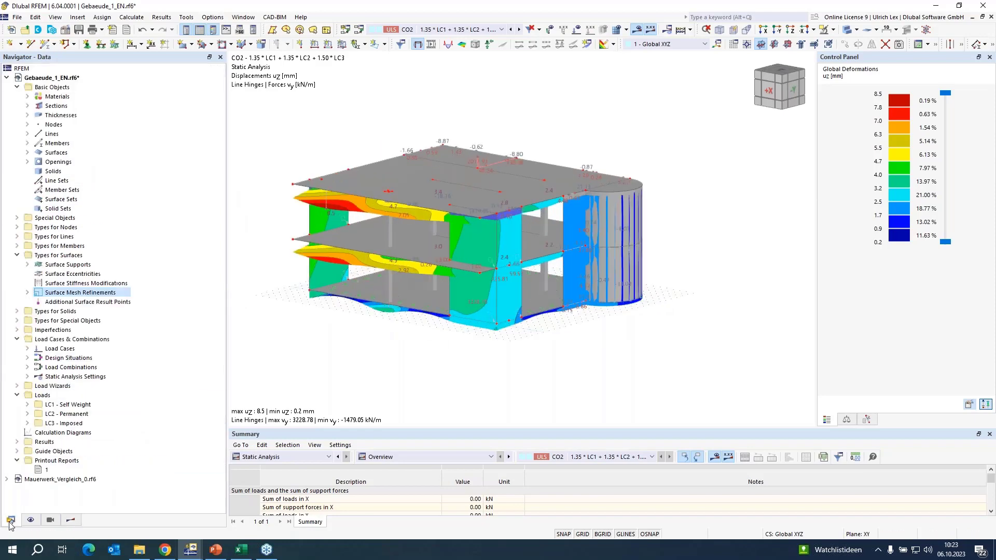
click(7, 479)
scroll(78, 415, down, 5)
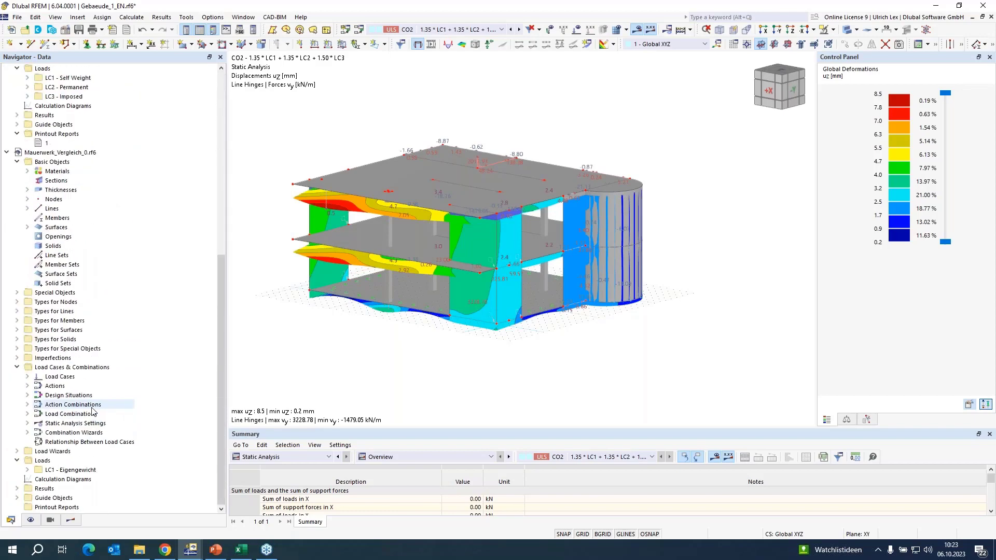
click(7, 349)
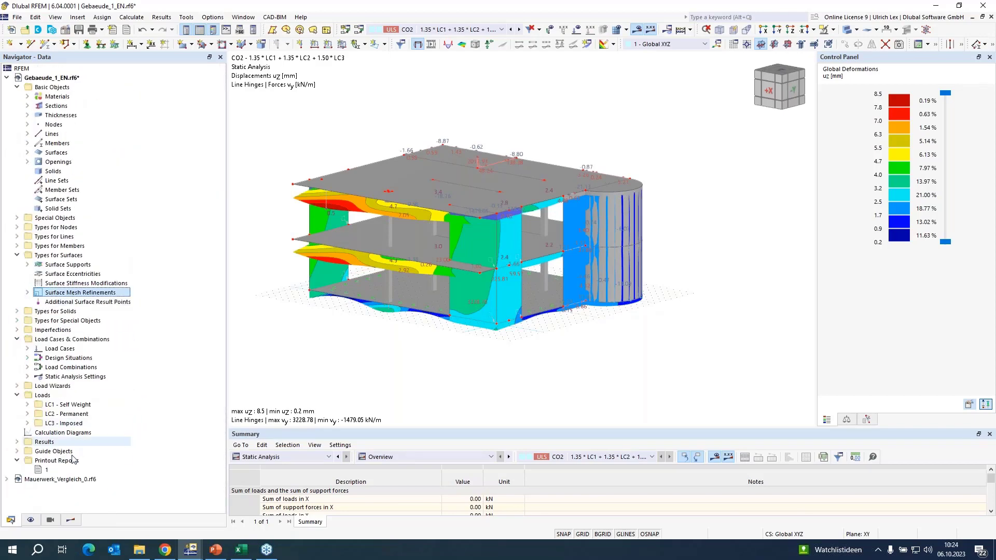
click(46, 470)
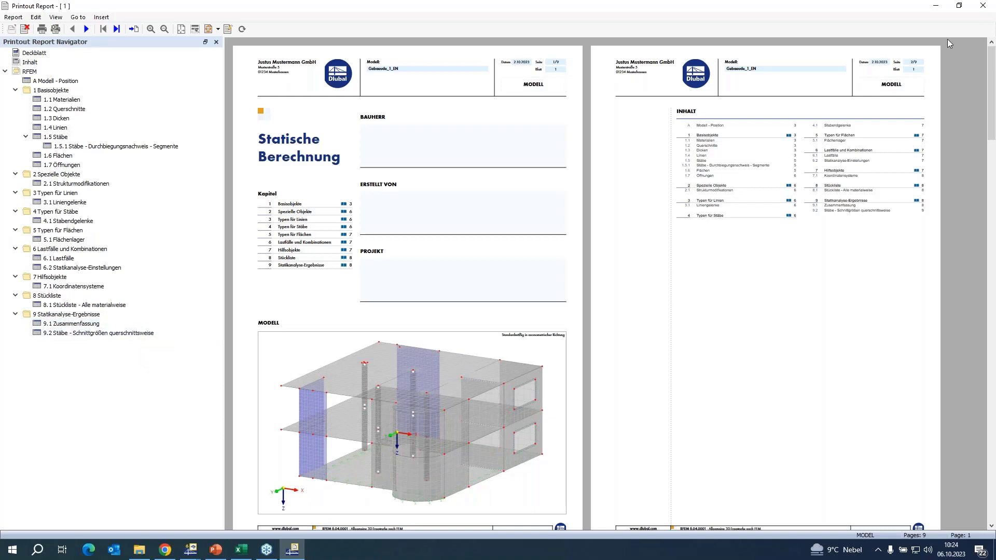
click(982, 7)
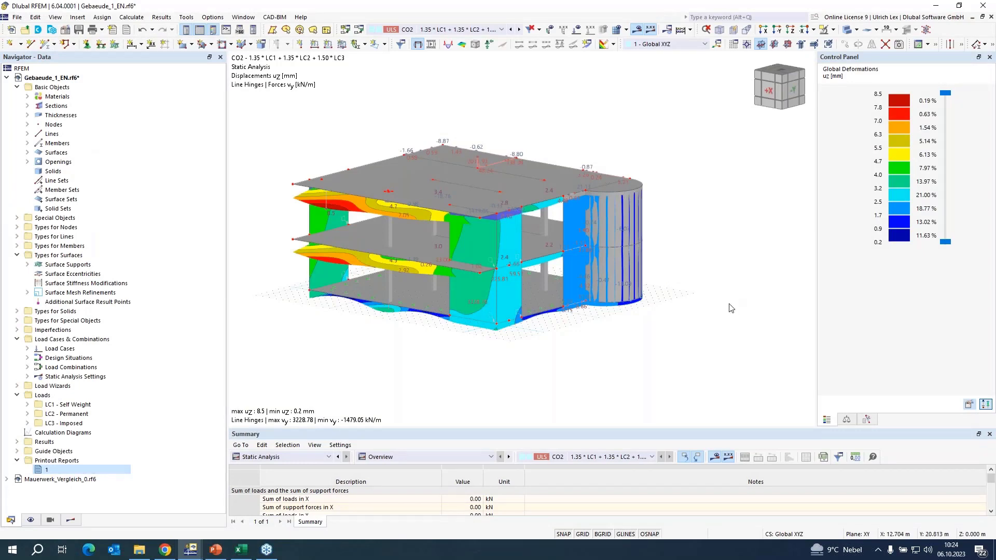
Step: Start a new member on the building model with the member type Result Beam
scroll(721, 259, up, 2)
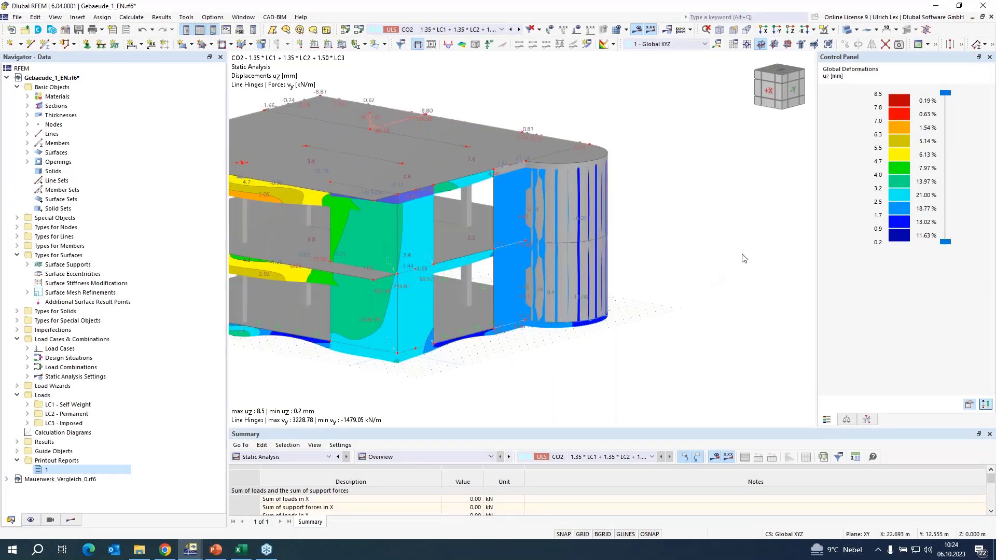
scroll(742, 255, down, 1)
scroll(356, 335, up, 1)
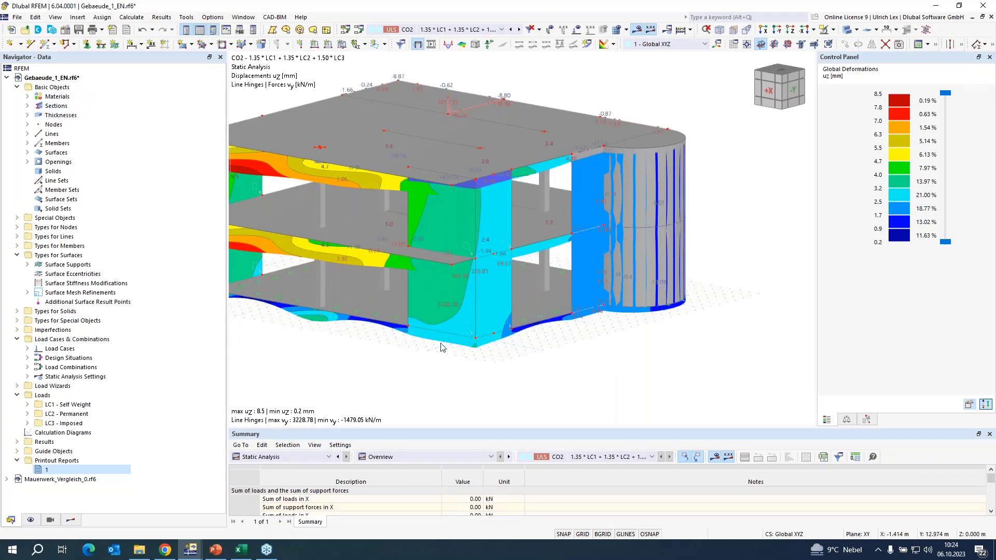
click(45, 45)
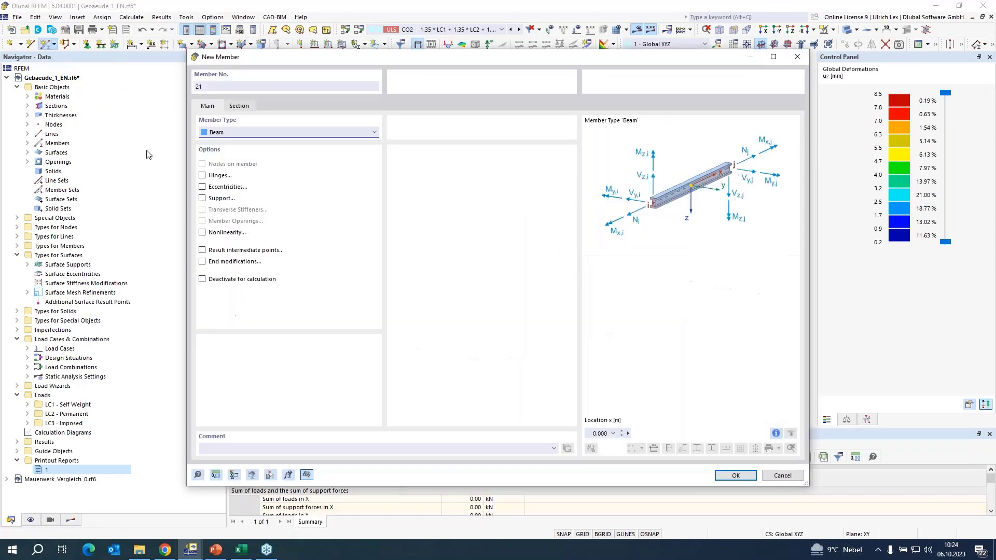
click(245, 133)
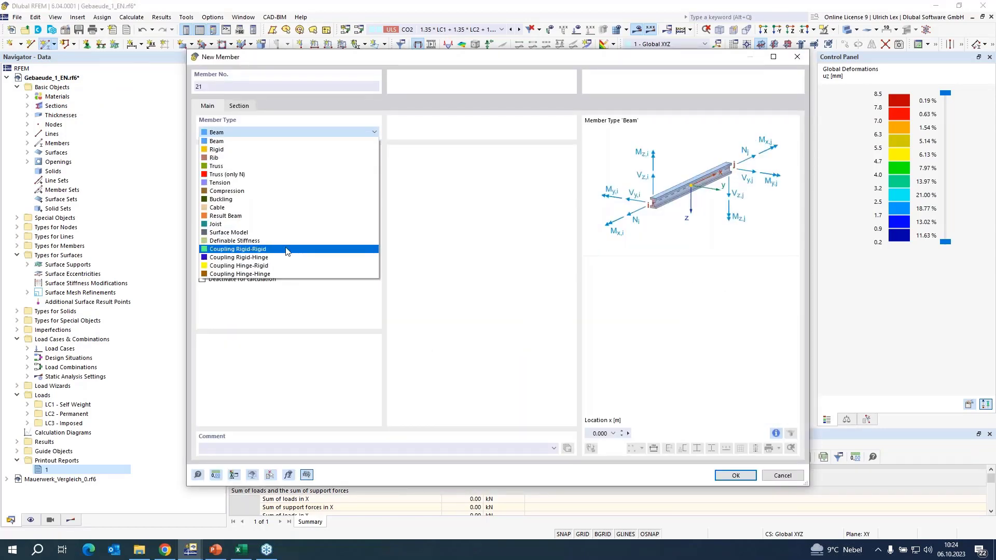
click(281, 217)
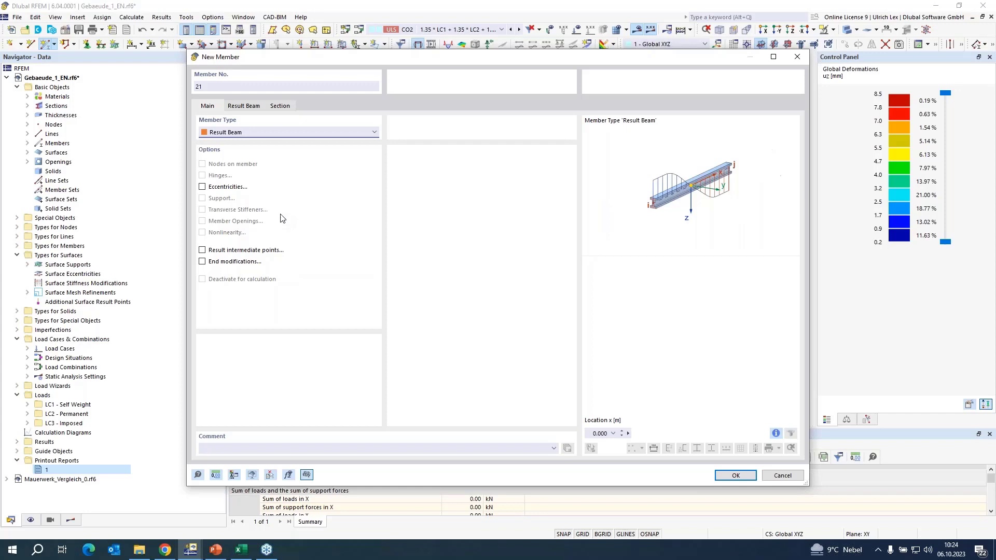
Step: Set the result beam to integrate stresses and forces within a block with square base, with dimension Yz 1 m
click(245, 107)
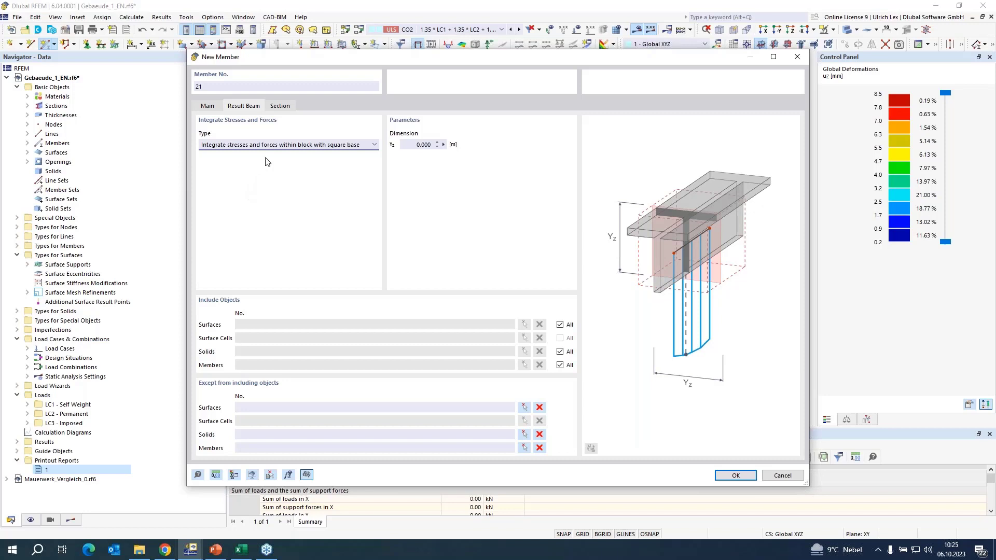
click(374, 146)
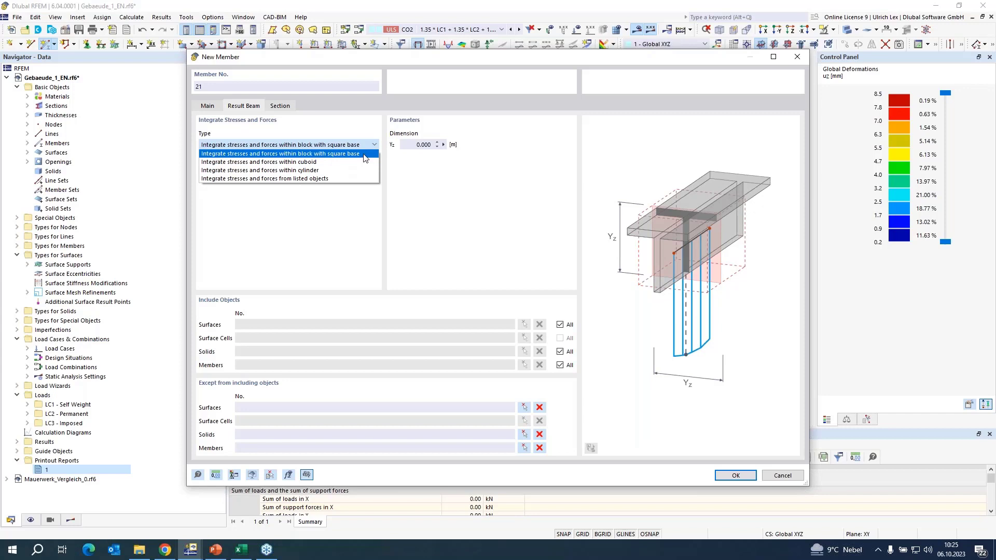
click(272, 154)
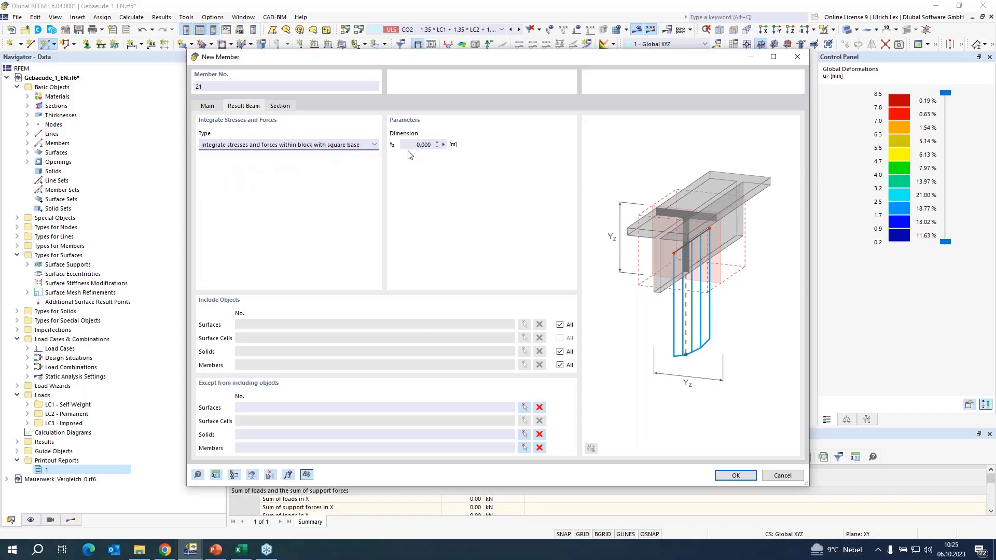
click(415, 146)
drag(415, 145, 443, 146)
text(1)
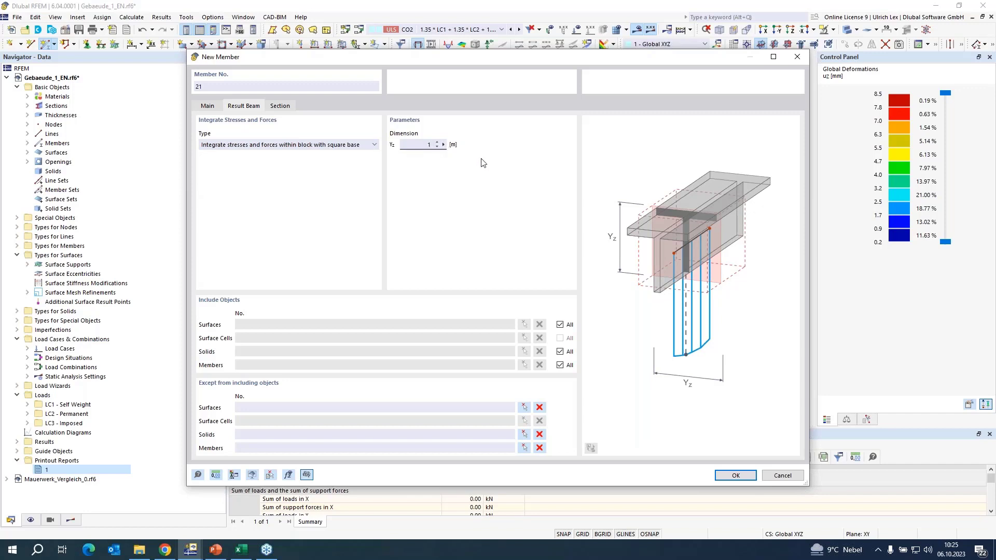
Step: Restrict the result beam's included surfaces to surface 22, the lower-storey narrow corner wall, and accept the member settings
click(560, 324)
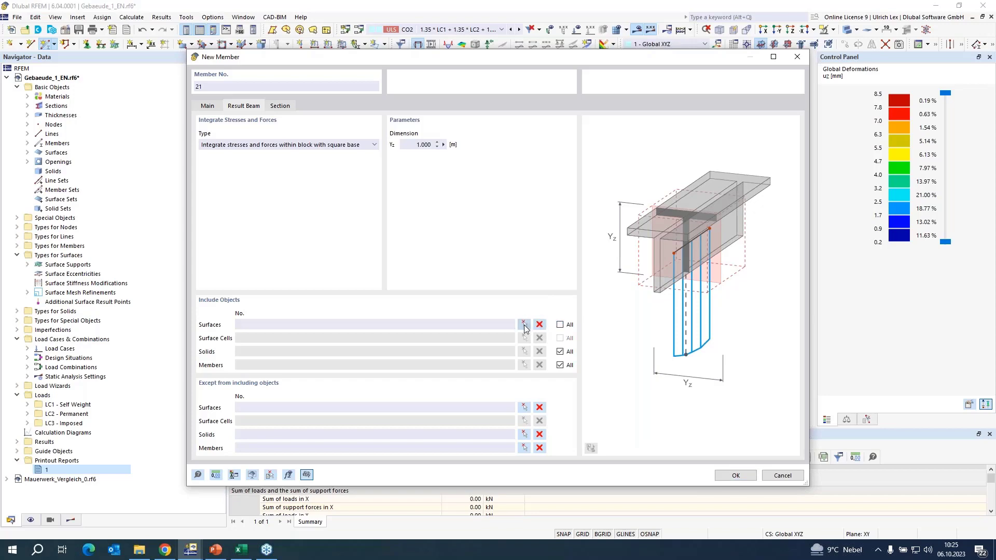
click(524, 324)
click(500, 306)
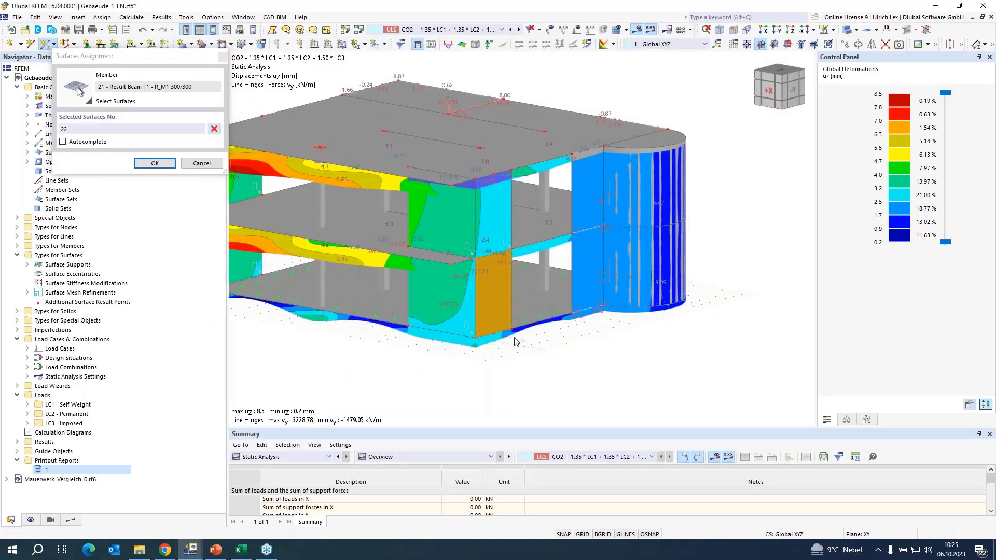
click(153, 163)
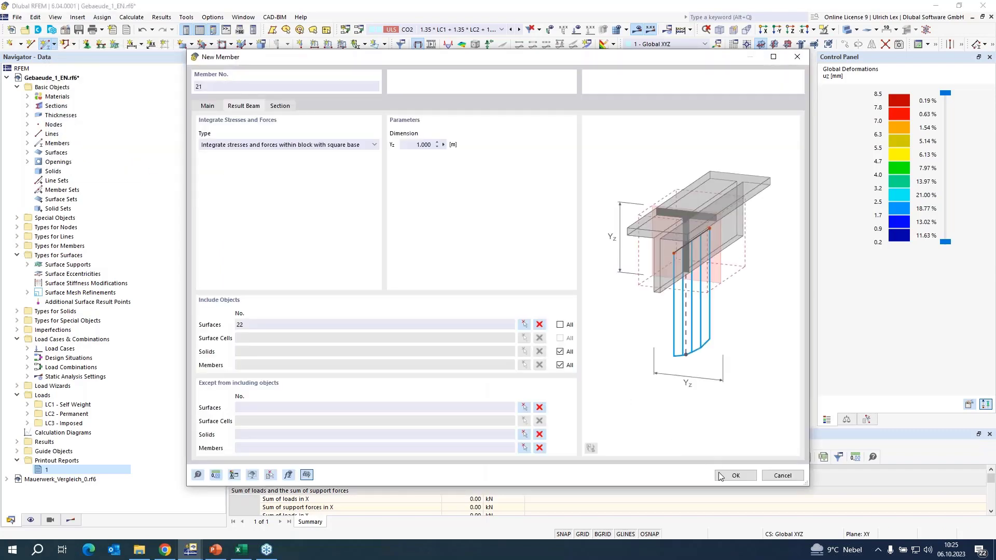
click(736, 475)
Step: Place the result beam vertically at mid-width of the lower-storey corner wall, from X 1.125, Y 14.000, Z -3.250 m to the wall base
scroll(513, 328, up, 3)
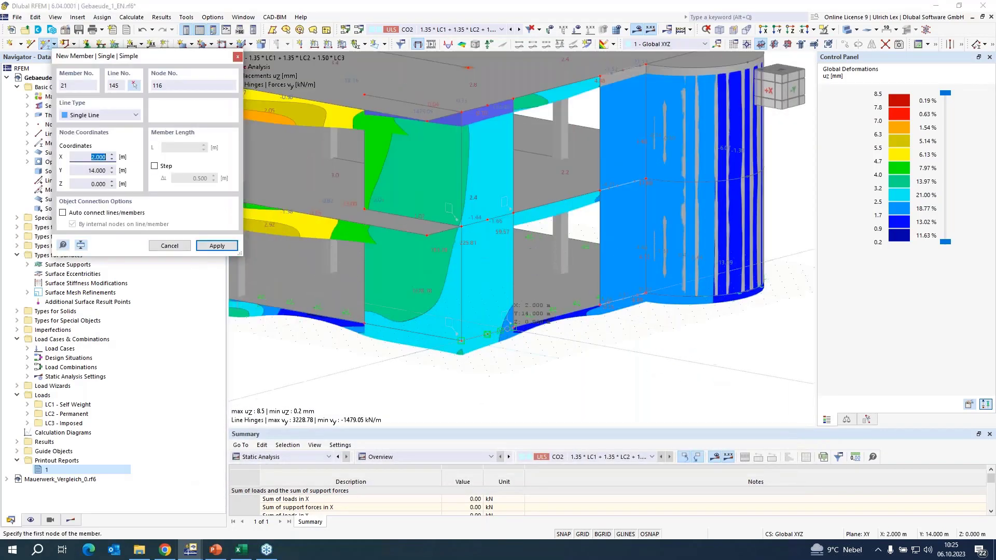
click(492, 244)
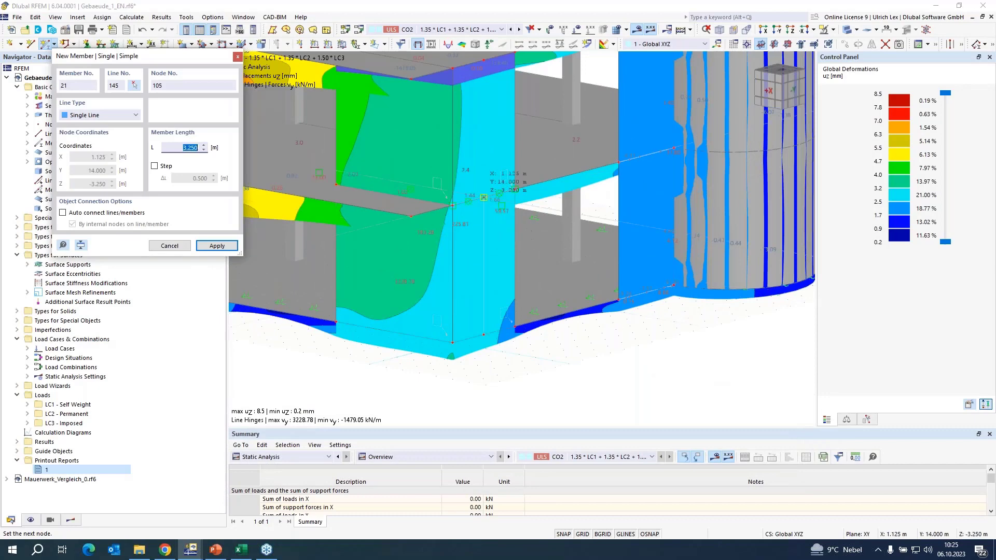
click(556, 322)
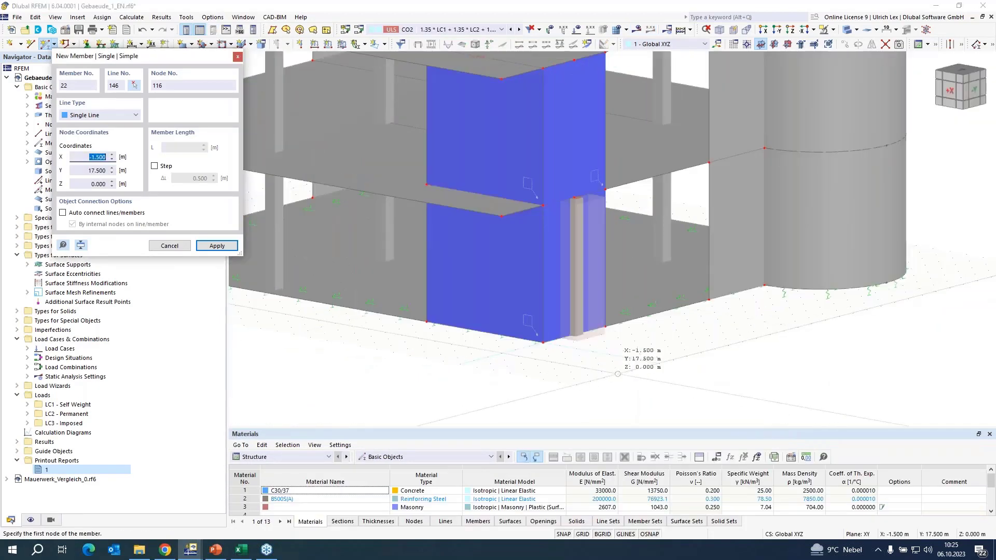
key(Escape)
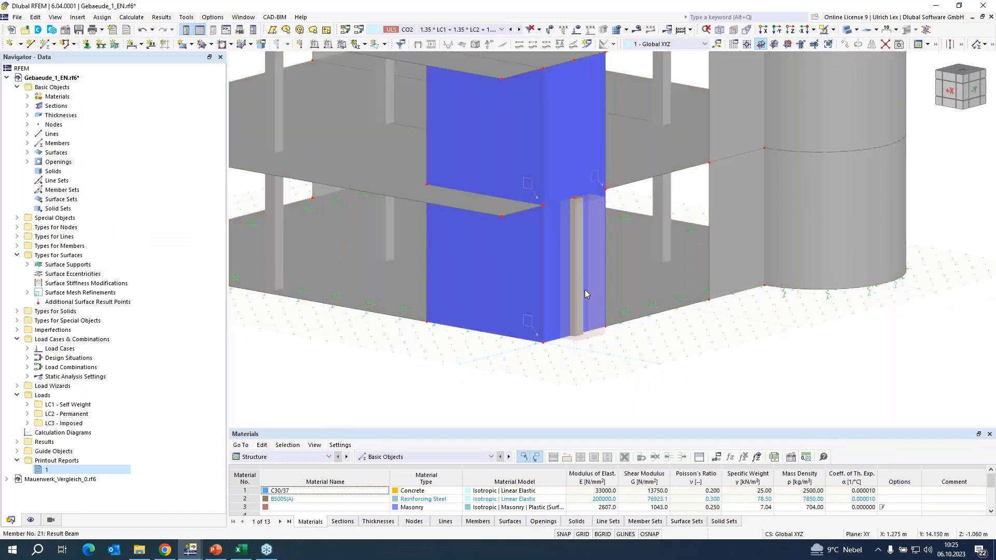
Step: Review the lower-storey result beam's section, rotation and integration settings and close them without changes
double_click(579, 209)
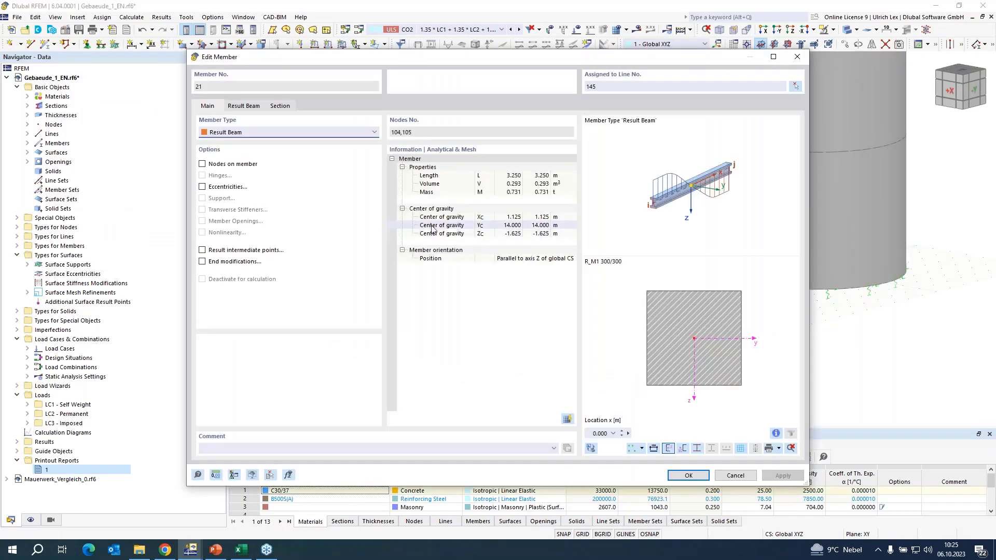
click(289, 111)
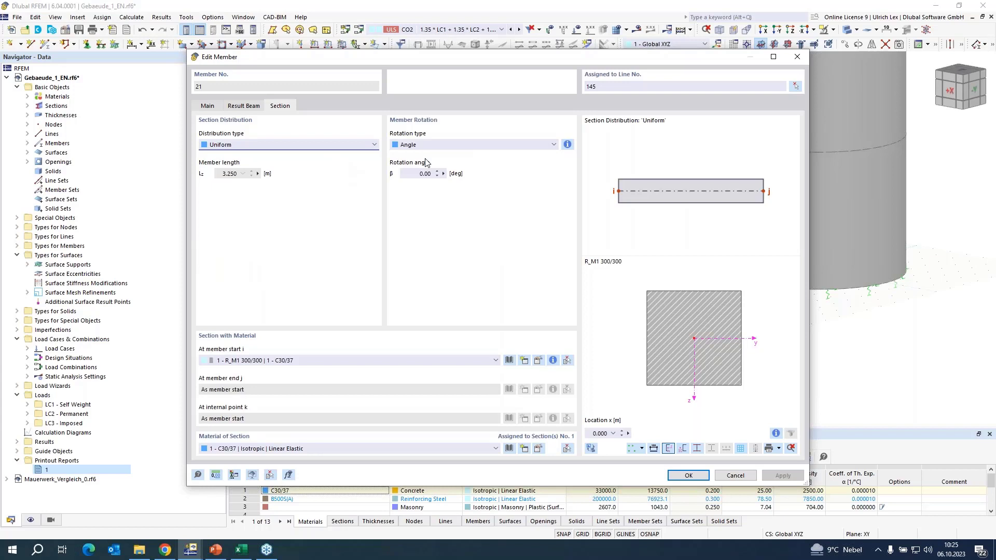
click(246, 107)
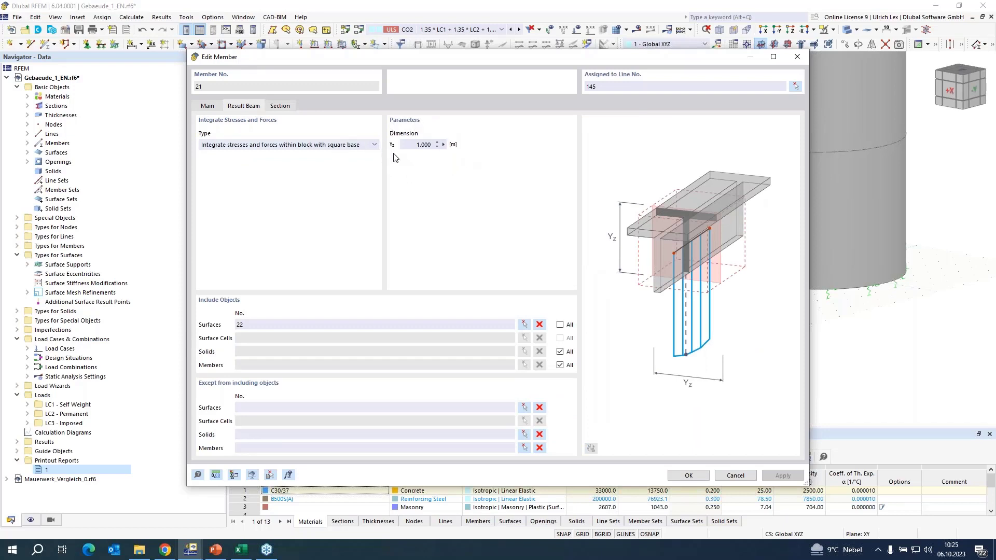
click(695, 476)
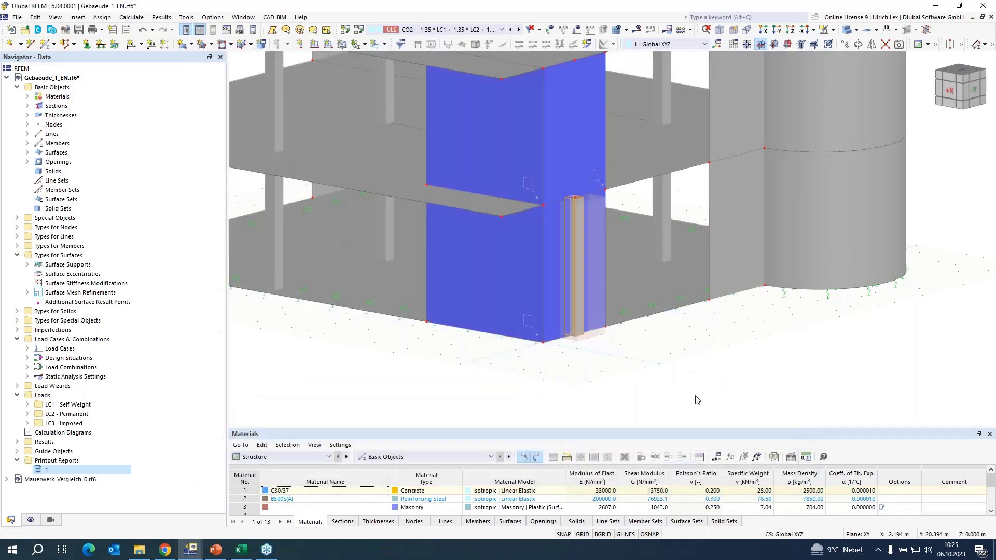
Step: Add a second result beam directly above the first, from X 1.125, Y 14.000, Z -3.250 m to the top of the upper-storey wall
click(46, 43)
double_click(307, 177)
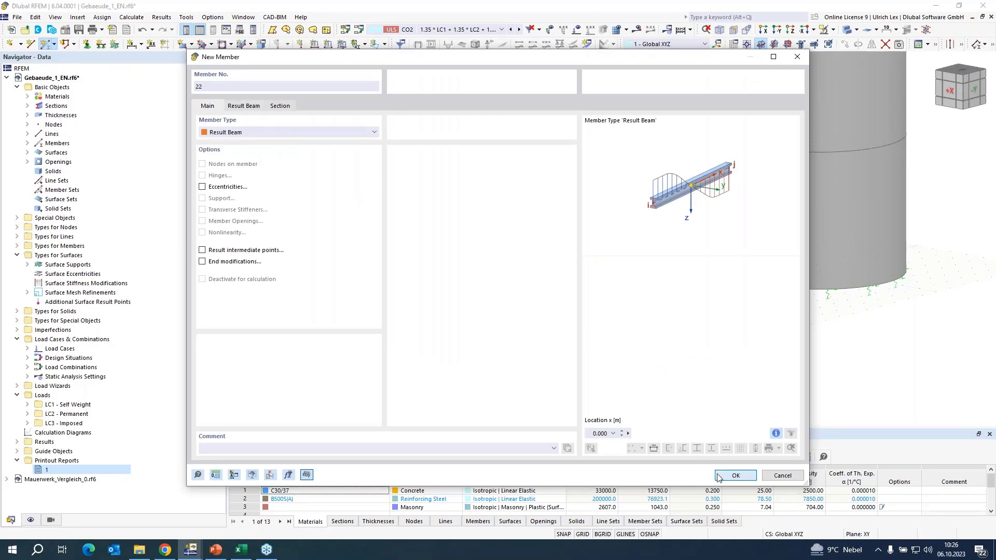
click(735, 475)
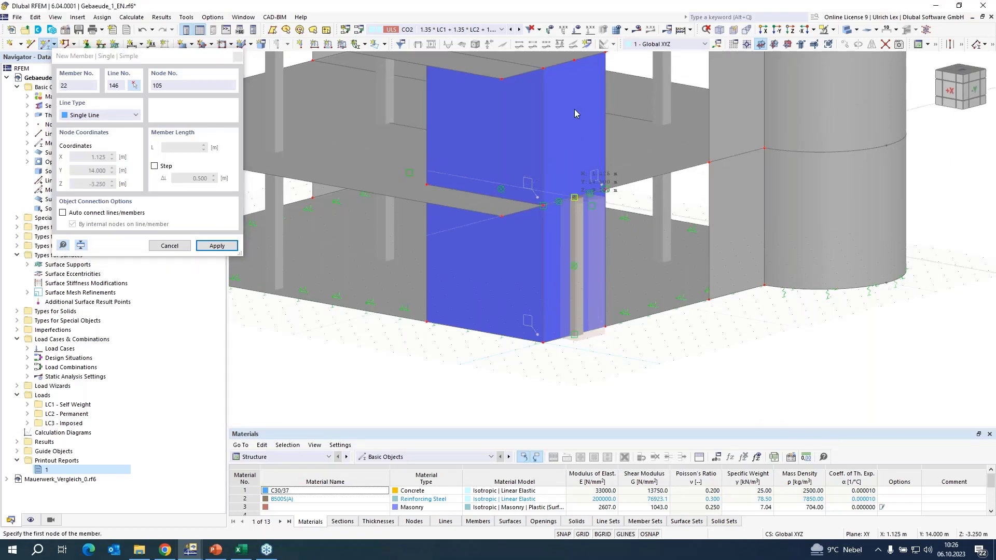
click(574, 60)
key(Return)
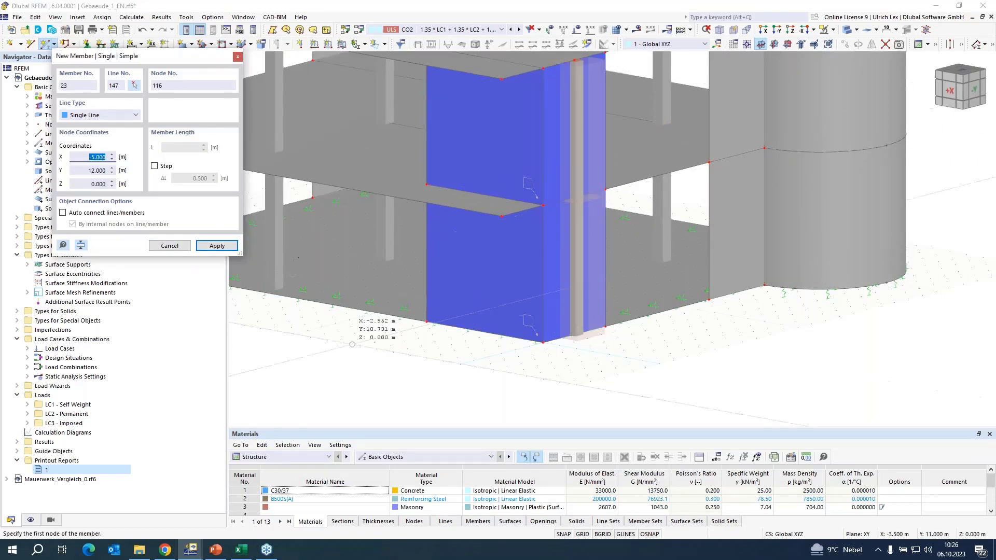
key(Escape)
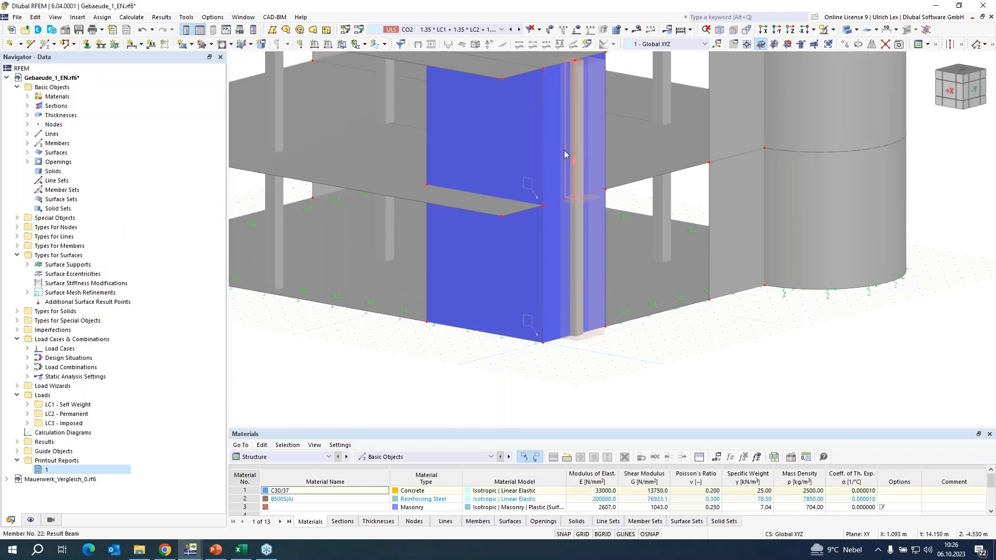
Step: Assign surface 23, the upper-storey corner wall, as the included surface of the upper result beam and save it
double_click(565, 150)
click(244, 106)
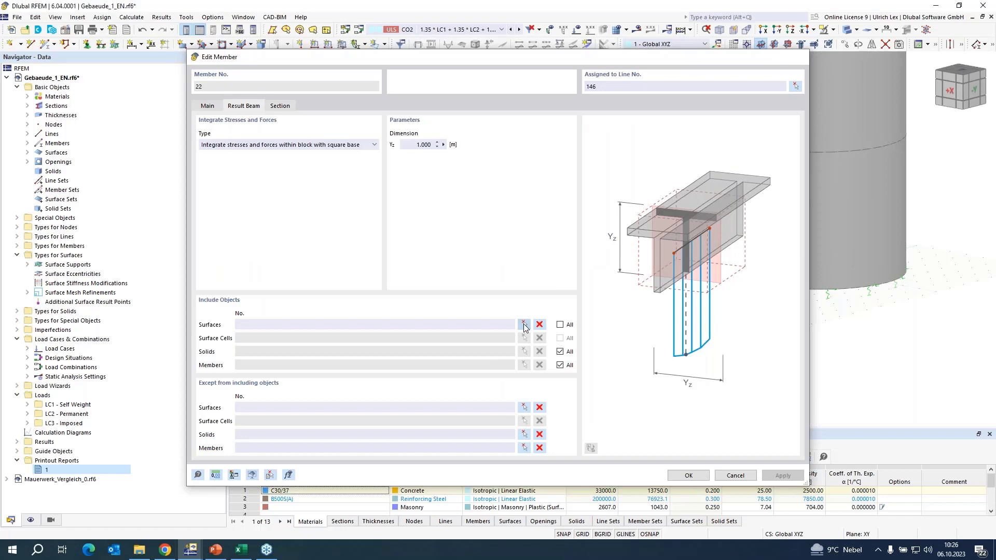
click(524, 326)
click(551, 142)
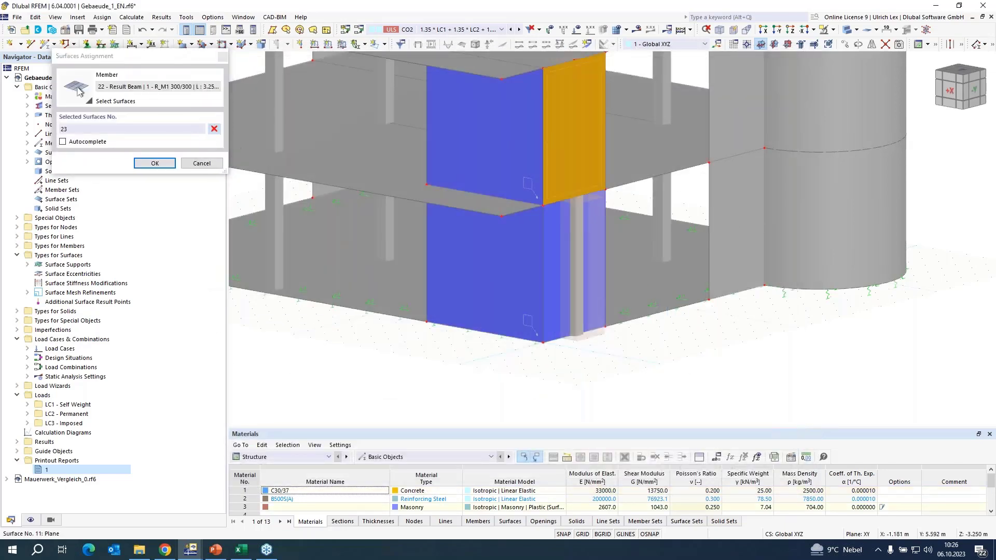
click(154, 163)
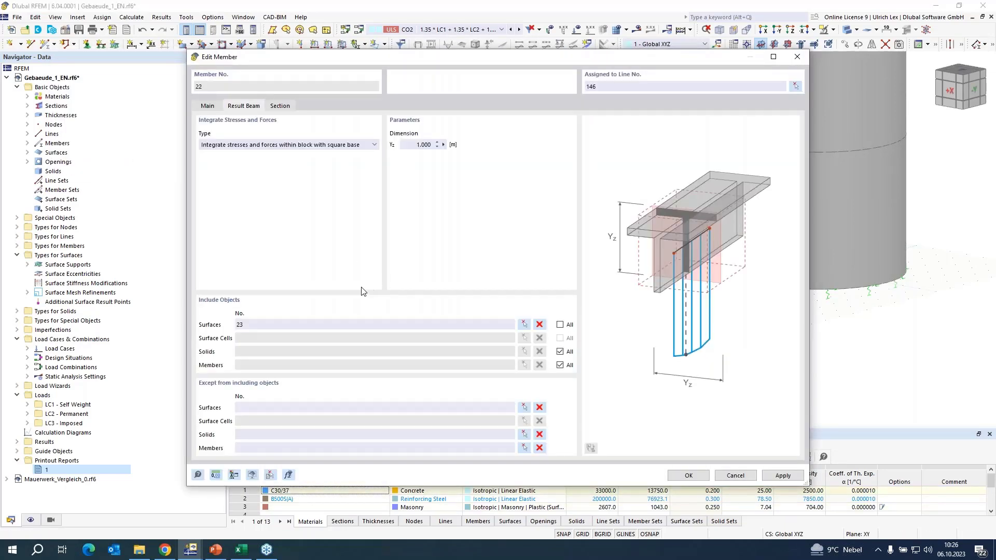
click(696, 476)
Step: Recalculate load combination CO2 with the two result beams included
scroll(515, 342, down, 3)
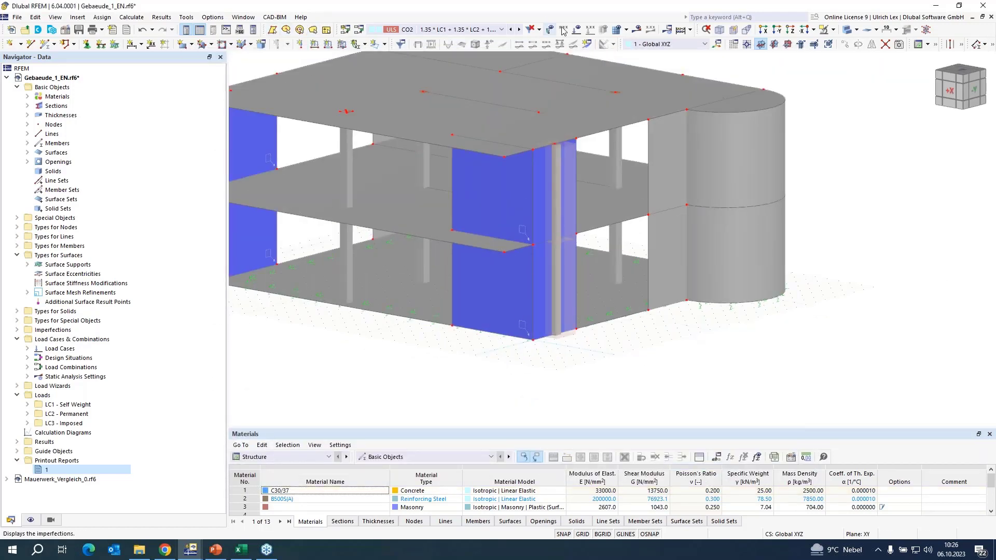
click(637, 29)
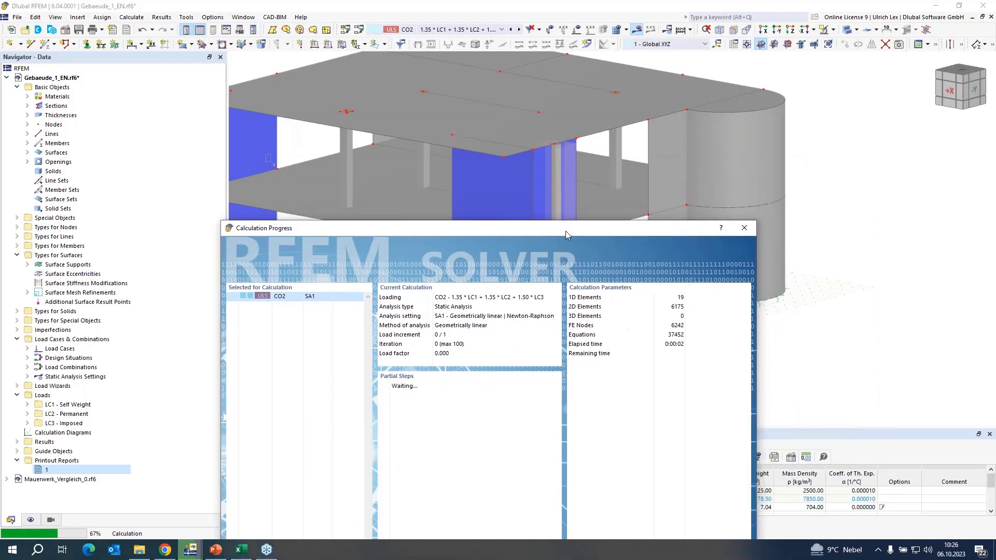
Step: Isolate the two-storey corner wall with its two result beams so that only these objects are displayed
drag(736, 92, 329, 117)
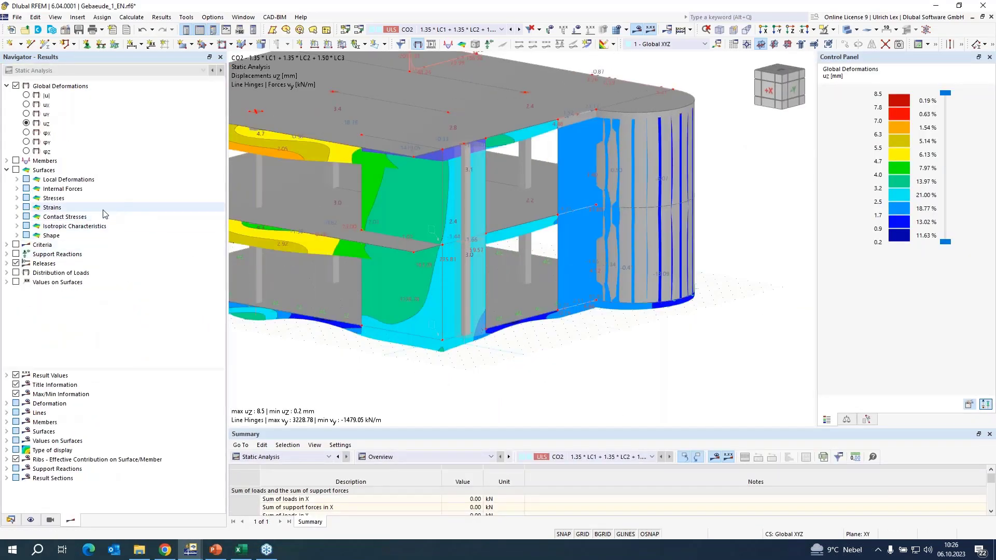
click(7, 161)
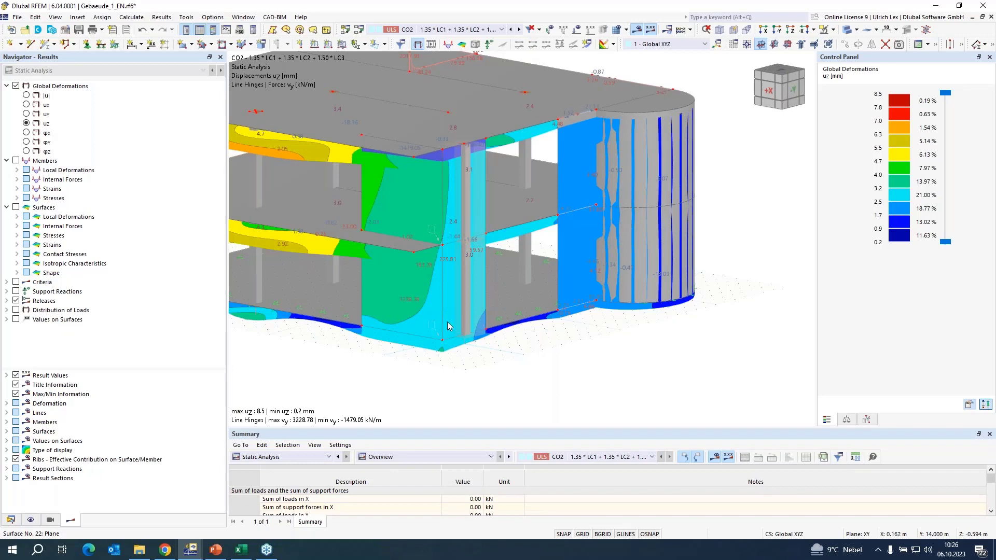
scroll(451, 326, down, 5)
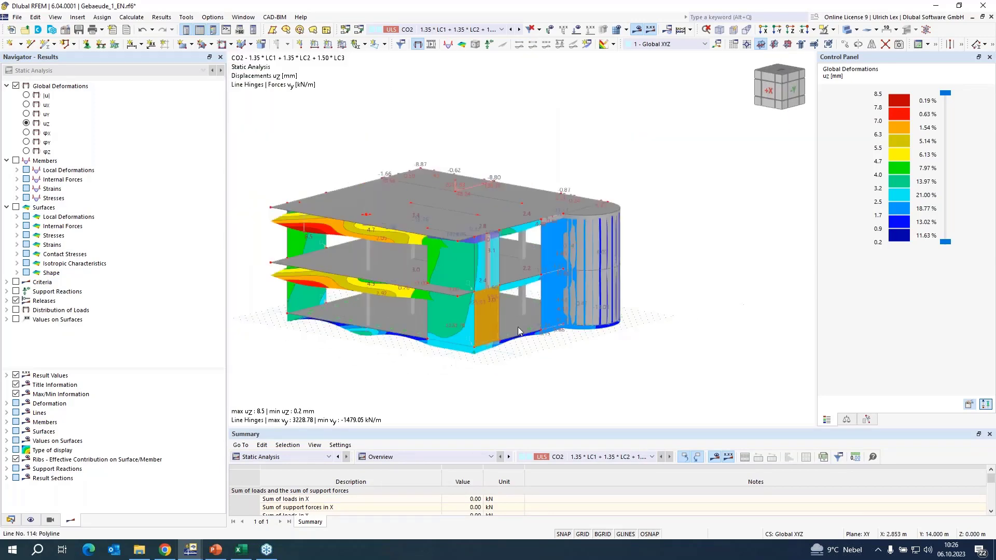
scroll(517, 327, down, 1)
ctrl+middle_drag(643, 188, 633, 331)
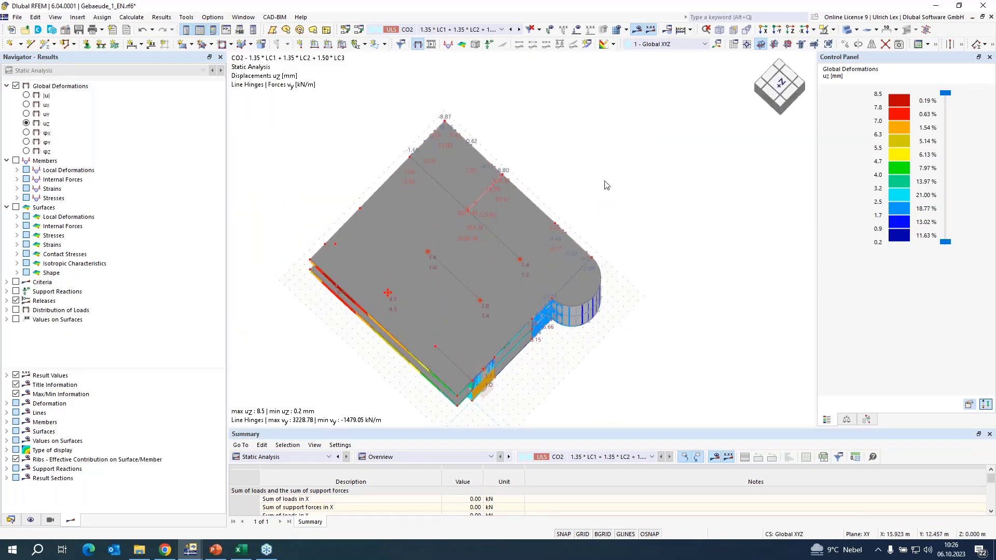
scroll(607, 185, down, 2)
ctrl+middle_drag(641, 201, 640, 213)
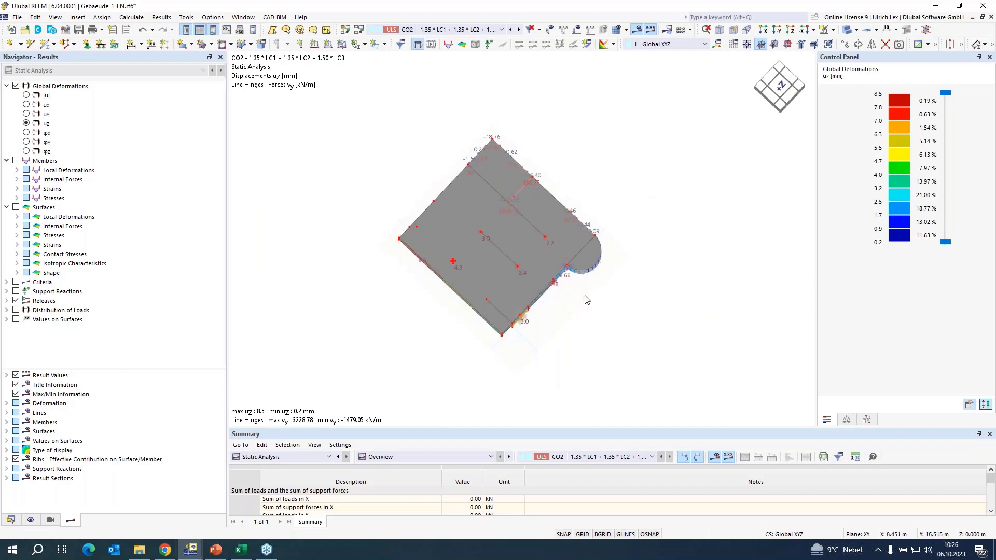
drag(526, 345, 509, 300)
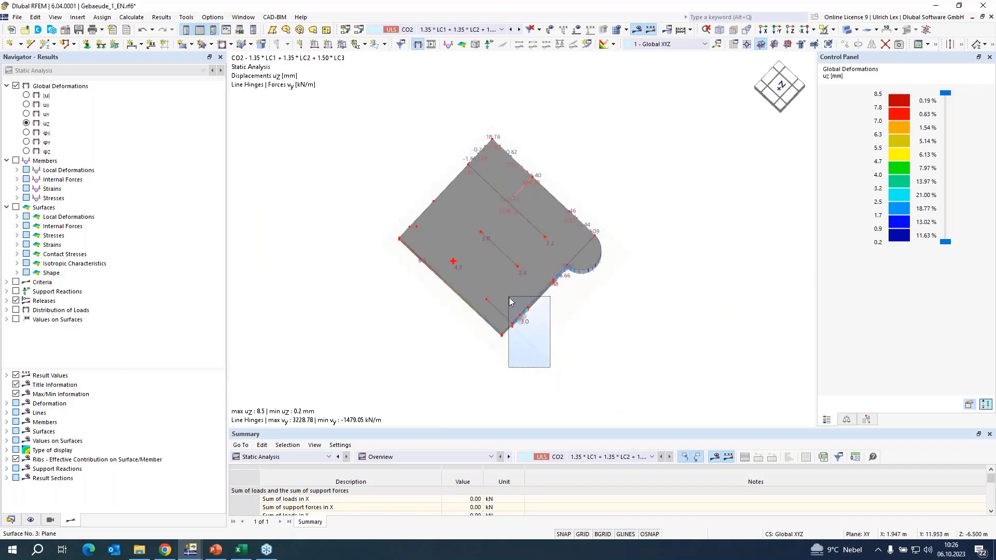
click(683, 105)
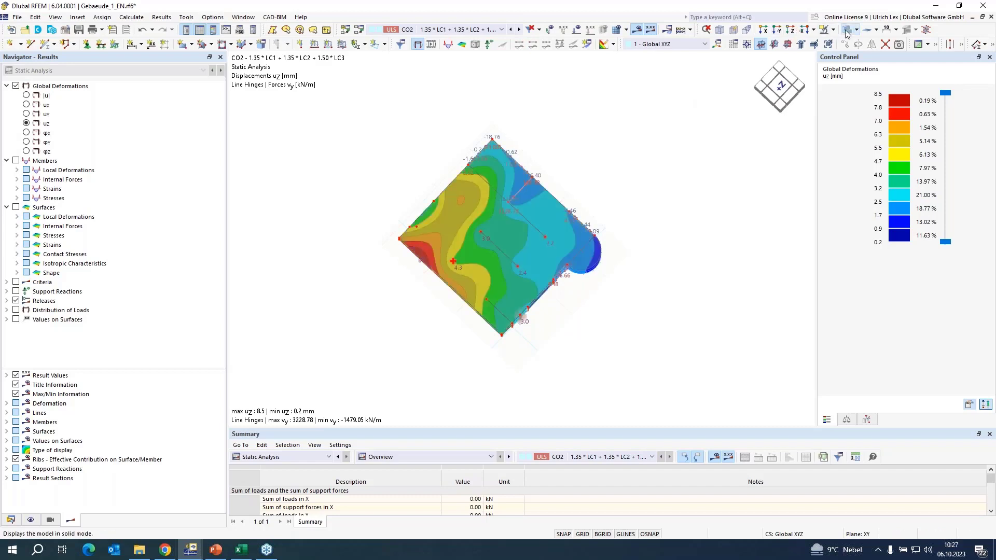
scroll(512, 357, up, 2)
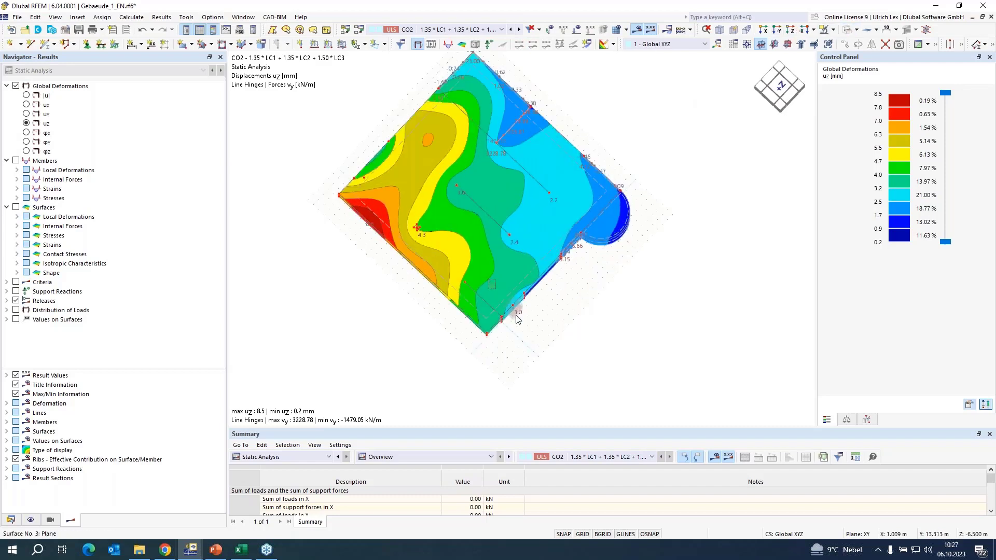
drag(516, 315, 540, 345)
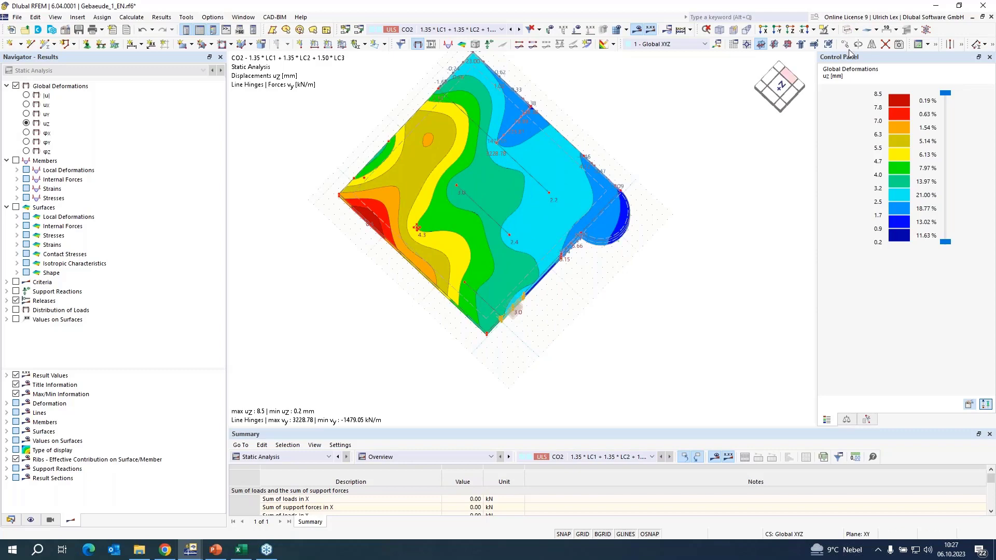
click(828, 44)
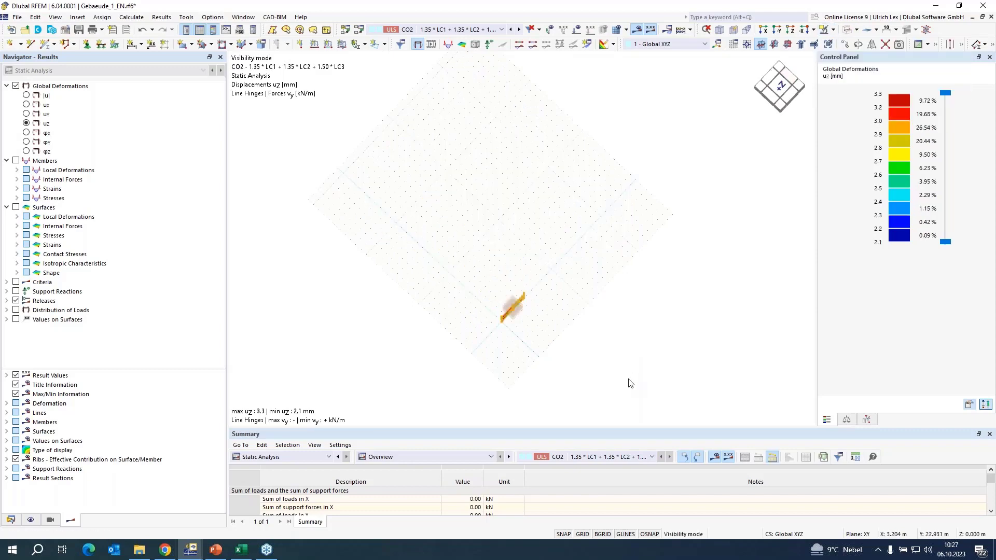
Step: Display the axial force N of the two result beams in the isolated wall instead of the global deformations
ctrl+middle_drag(629, 374, 593, 229)
scroll(571, 334, up, 2)
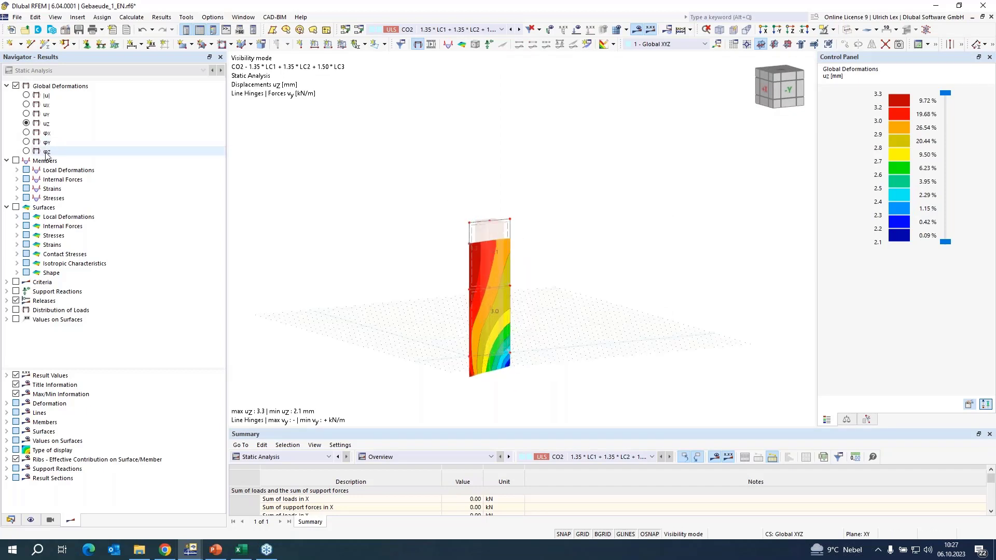
click(16, 161)
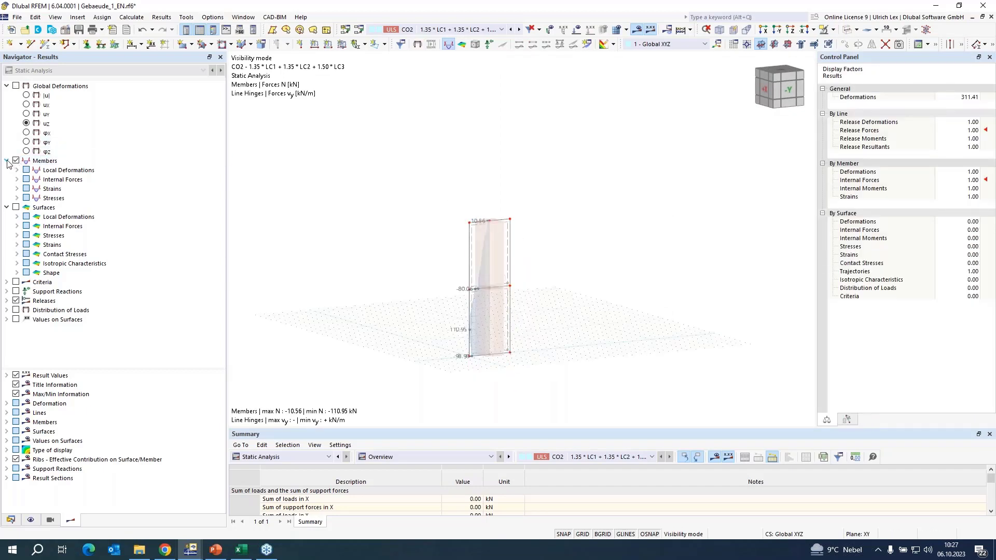
click(18, 179)
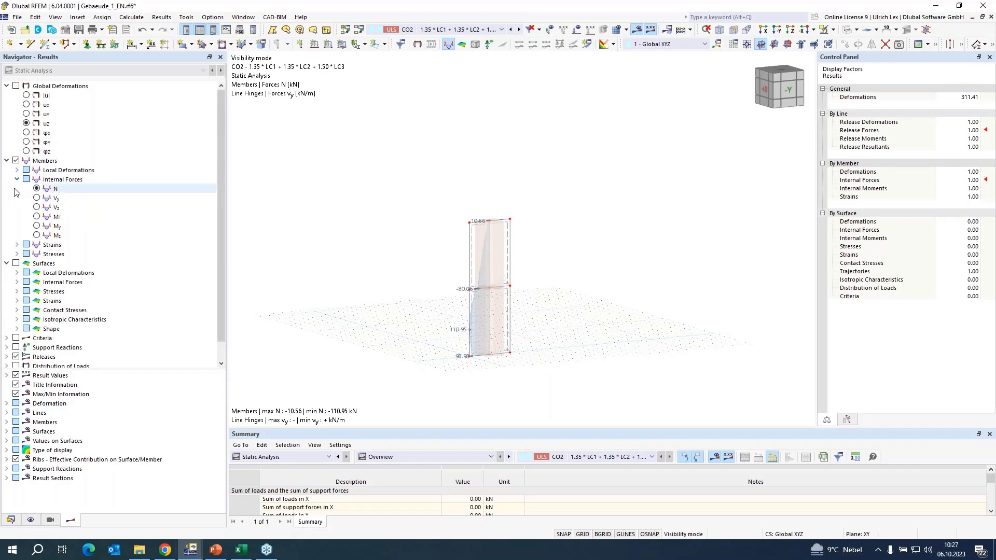
scroll(562, 182, down, 1)
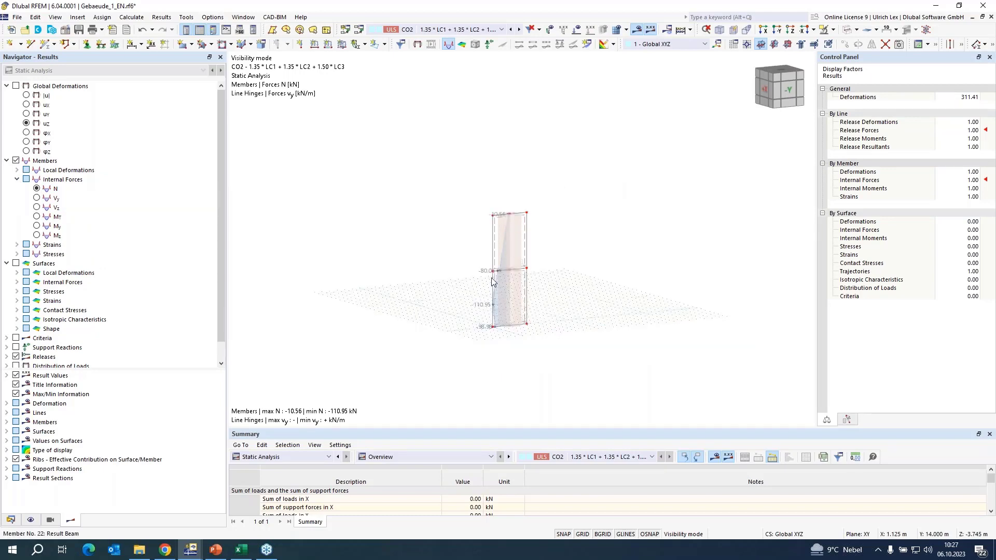
mouse_move(480, 324)
ctrl+middle_down()
mouse_move(500, 334)
mouse_move(474, 338)
ctrl+middle_up()
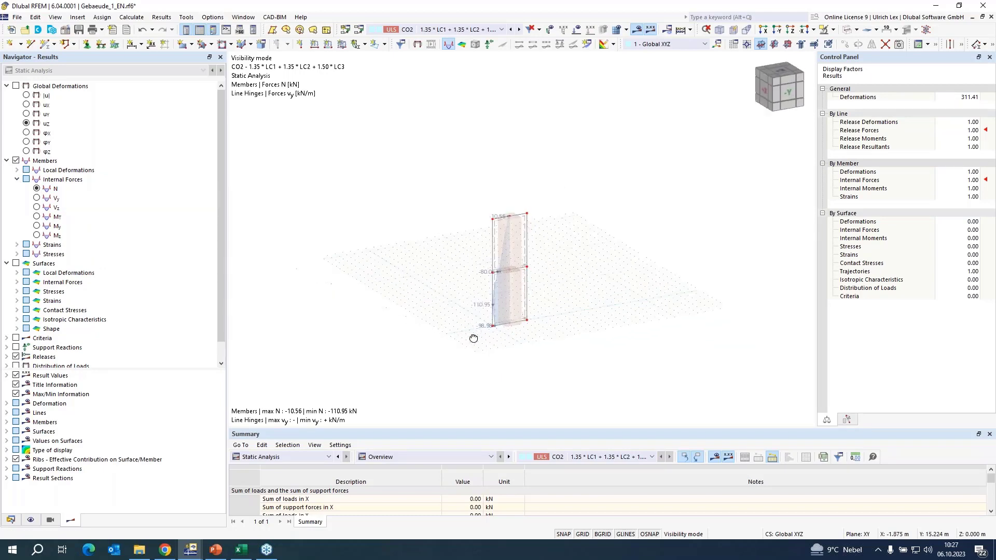
right_click(474, 338)
click(570, 299)
scroll(548, 325, up, 3)
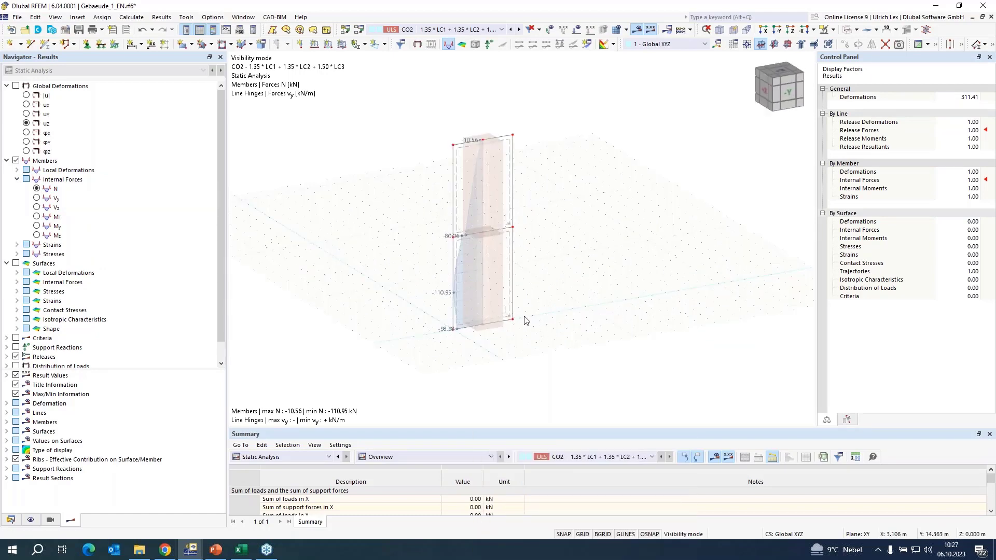
Step: Display the bending moment Mz along both result beams
click(36, 236)
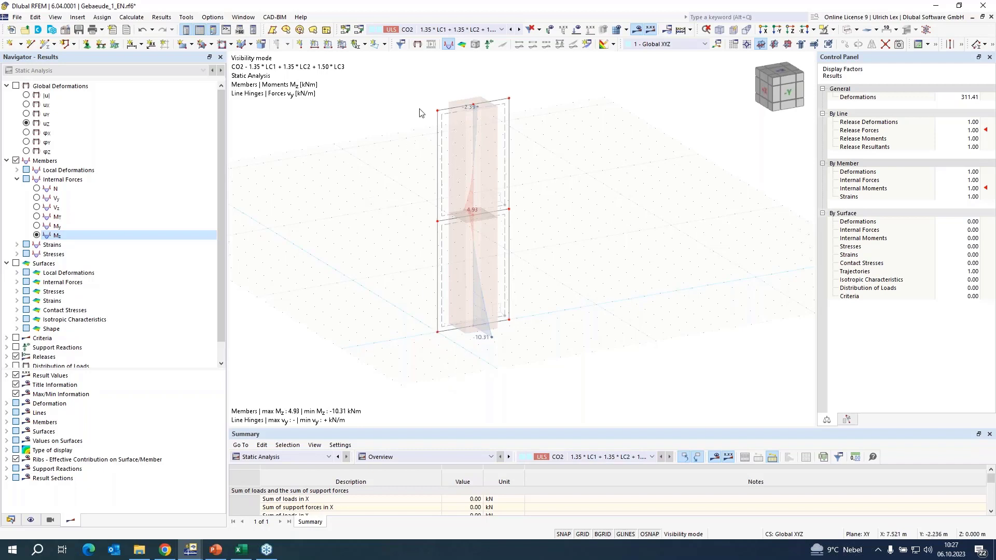
scroll(433, 92, up, 3)
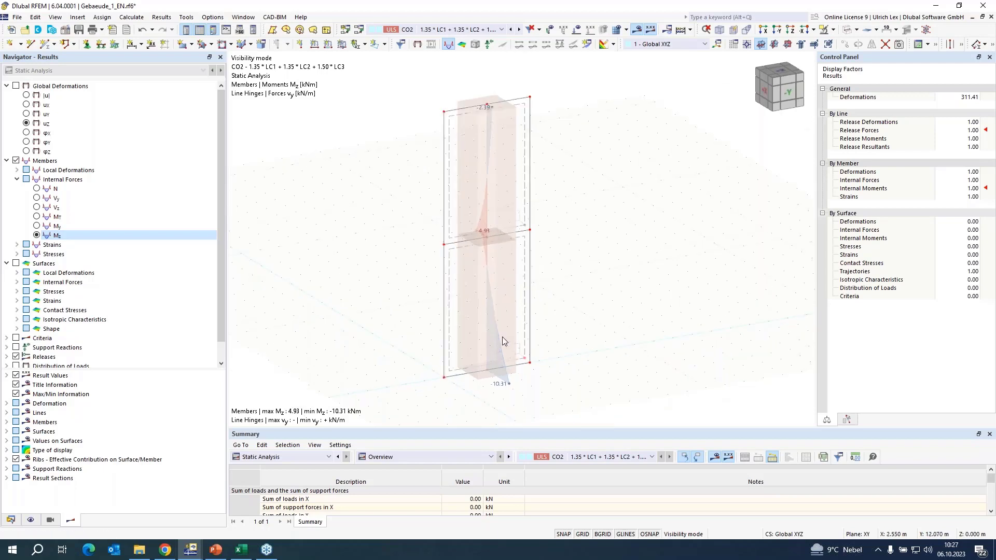
scroll(542, 327, up, 1)
scroll(542, 326, down, 1)
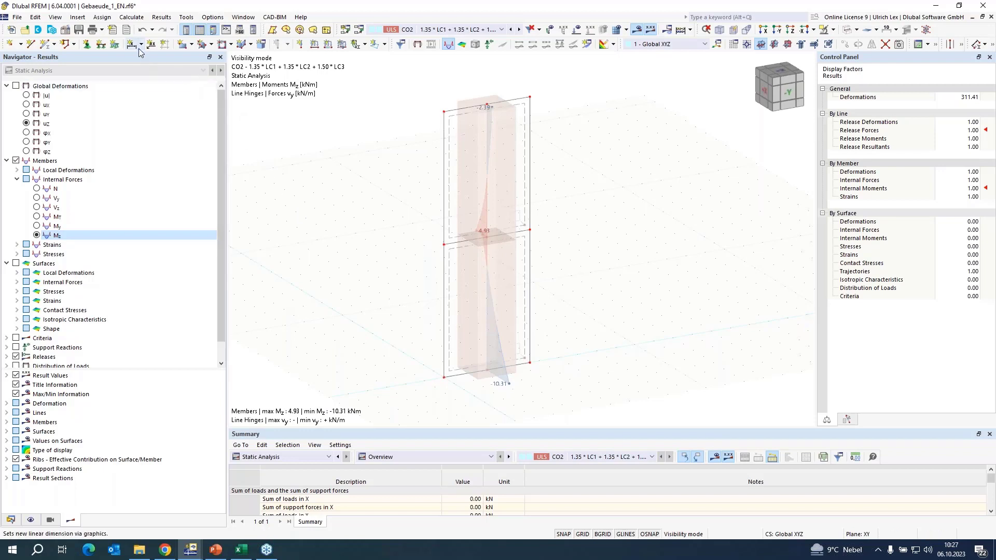
Step: Send the Mz graphic to printout report 1 with the window-filling option, check its page in the report and close the report
click(102, 31)
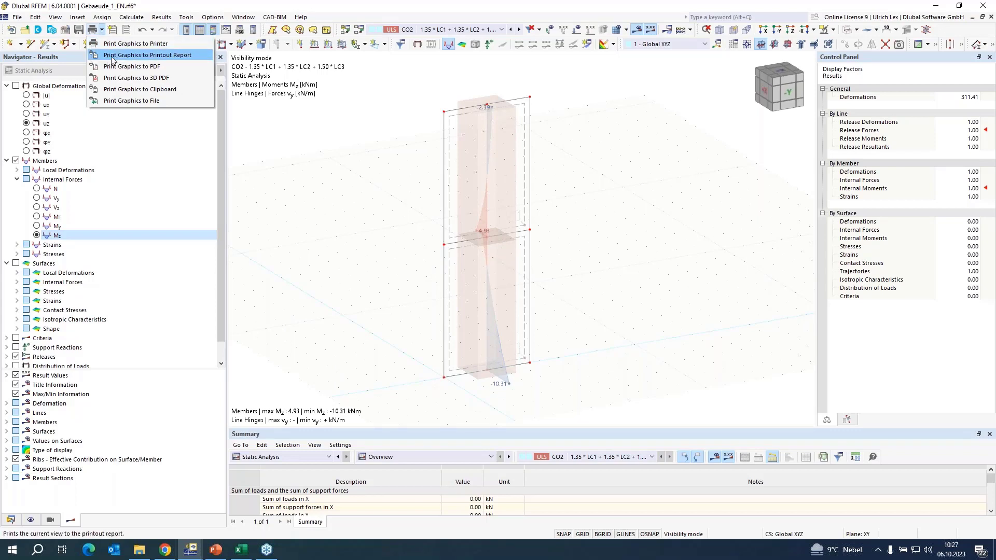
click(138, 56)
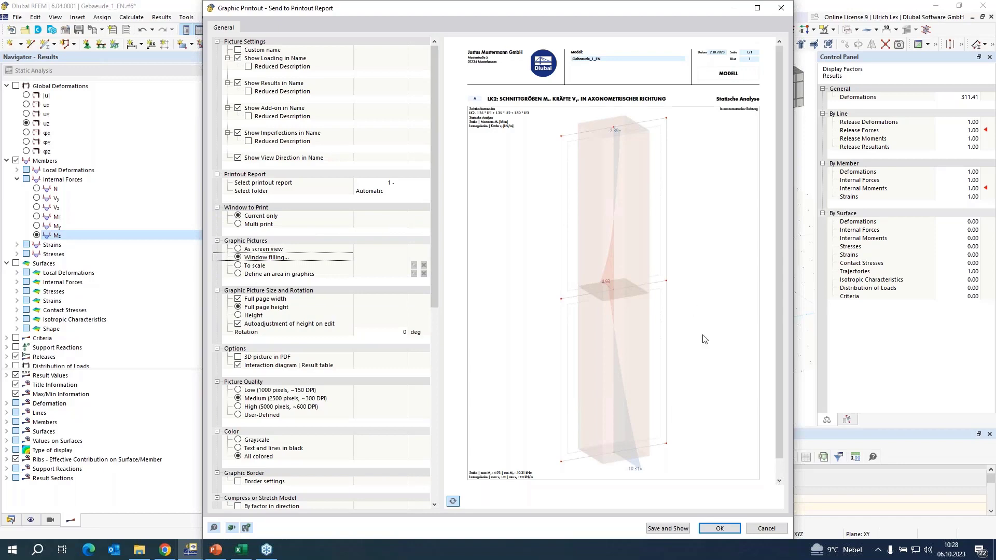
click(658, 529)
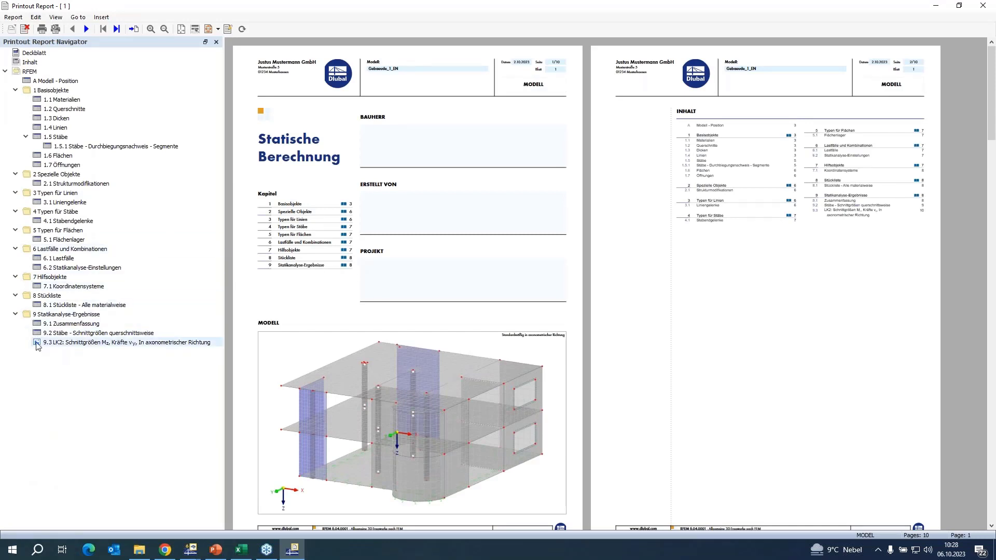
click(67, 343)
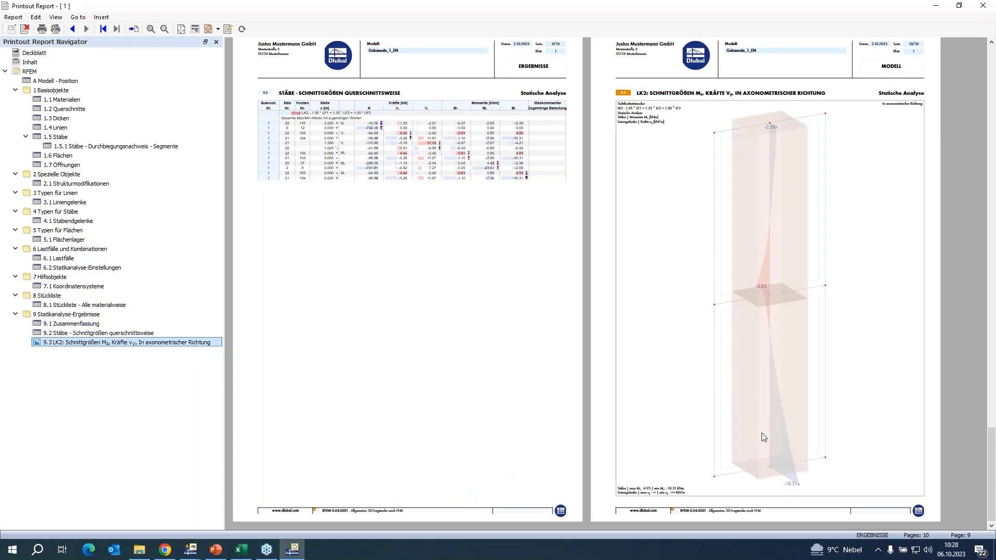
click(980, 7)
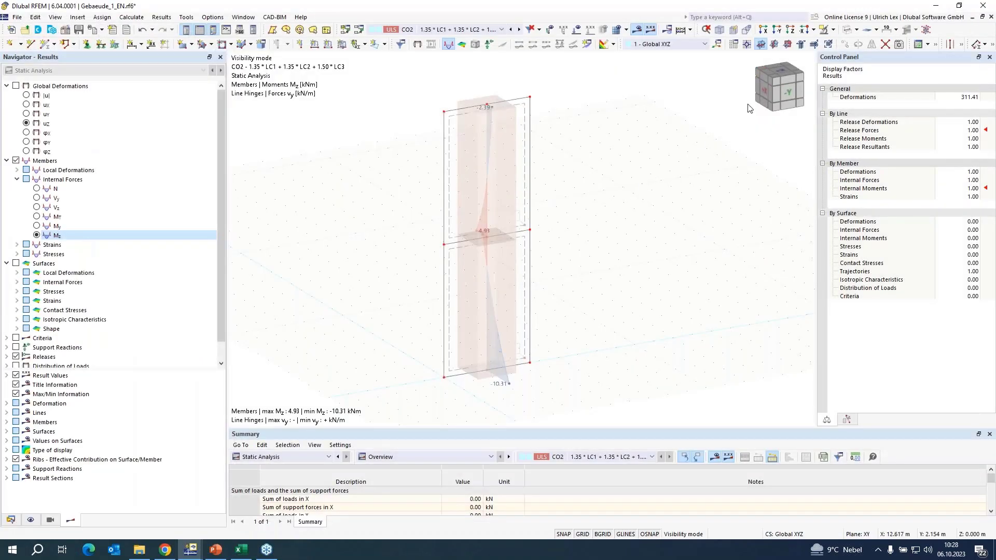
Step: Cancel the visibility mode to show the whole building again
click(832, 30)
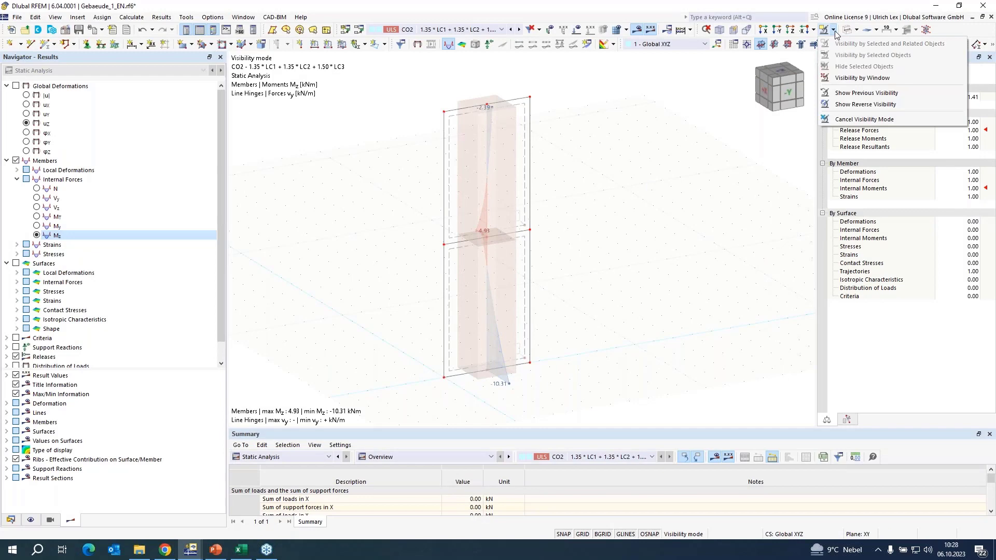
click(841, 120)
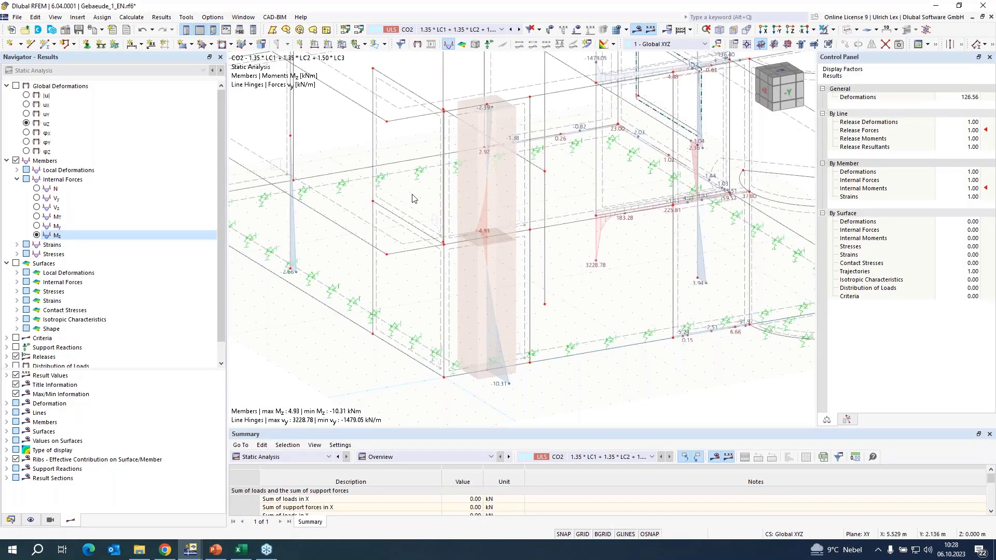
scroll(413, 199, up, 2)
scroll(412, 198, down, 4)
ctrl+middle_drag(340, 262, 569, 280)
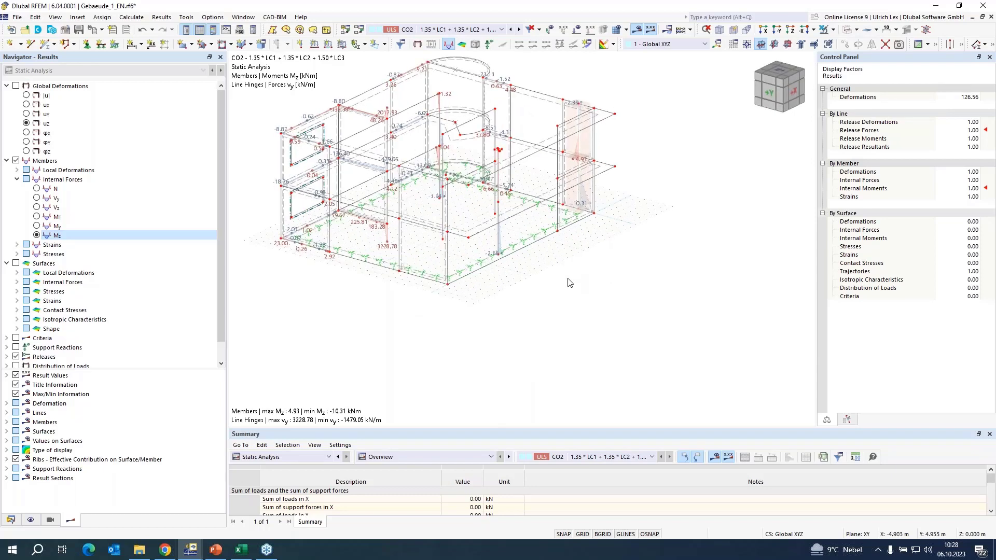
Step: Display the total displacement |u| of the whole building for CO2
click(16, 85)
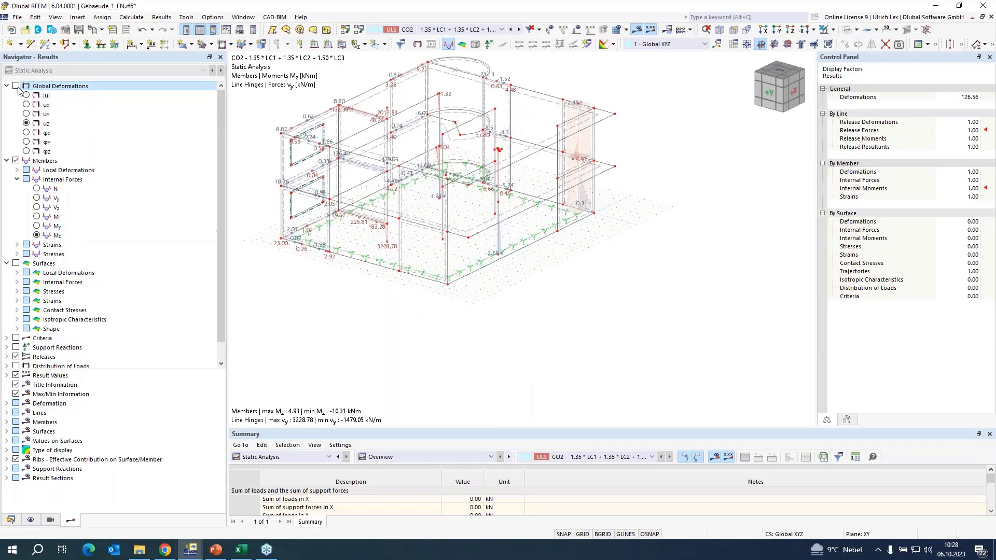
click(26, 95)
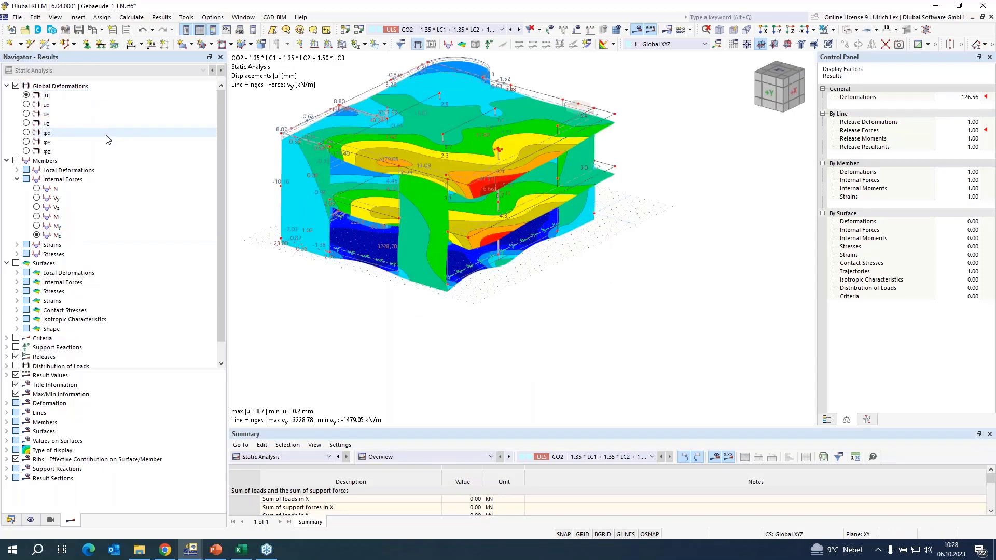
scroll(403, 216, up, 3)
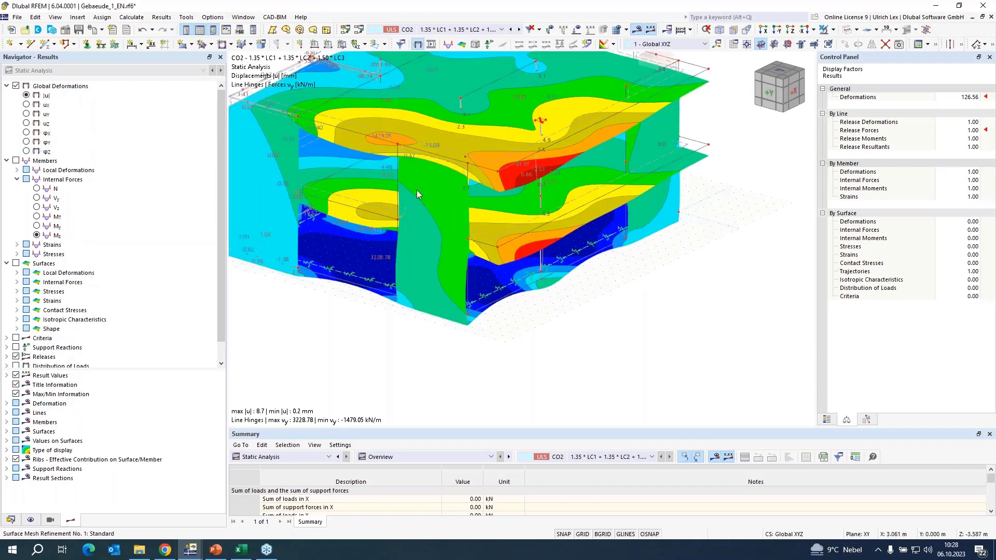
right_click(434, 154)
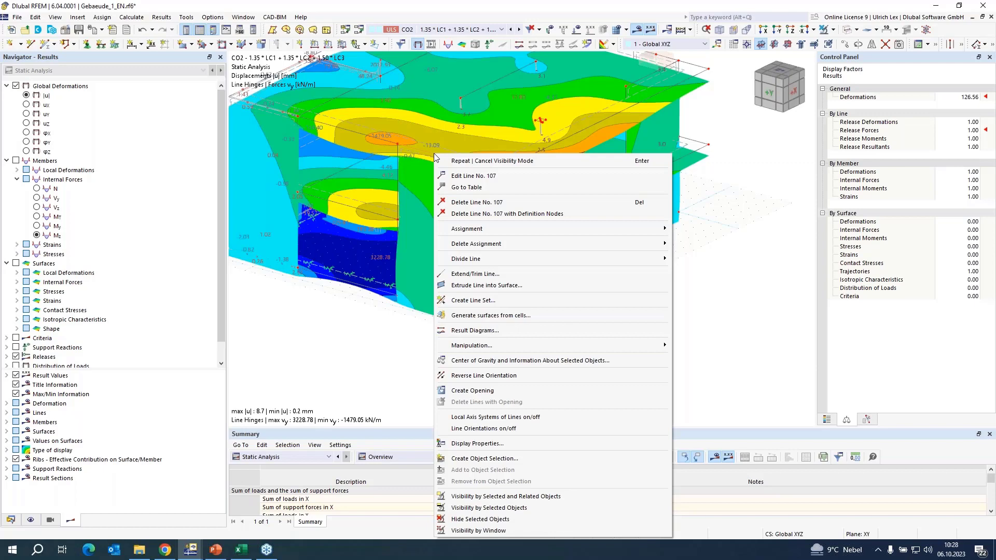
click(355, 325)
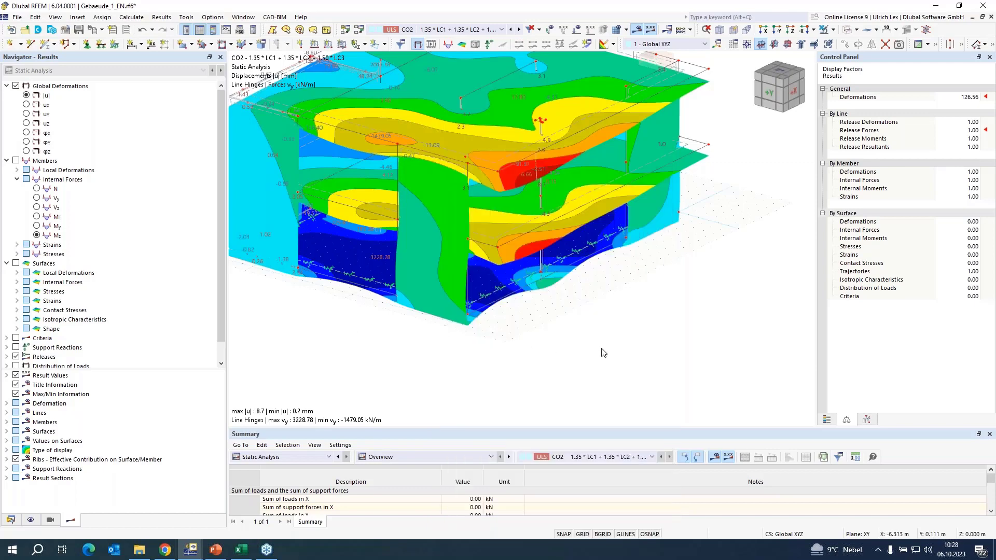
Step: Switch the building model to solid rendering and hide the CO2 results
ctrl+middle_drag(603, 352, 550, 311)
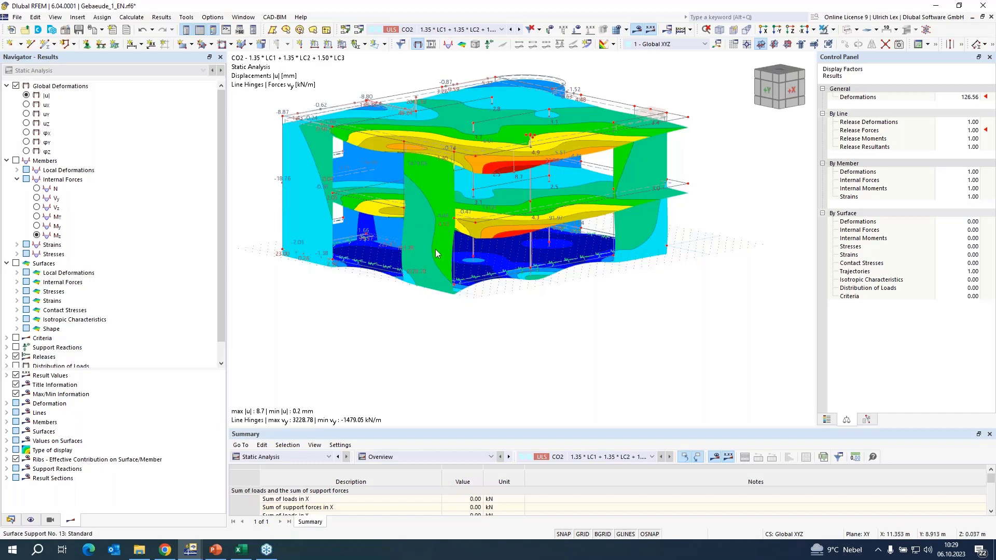
scroll(418, 213, up, 5)
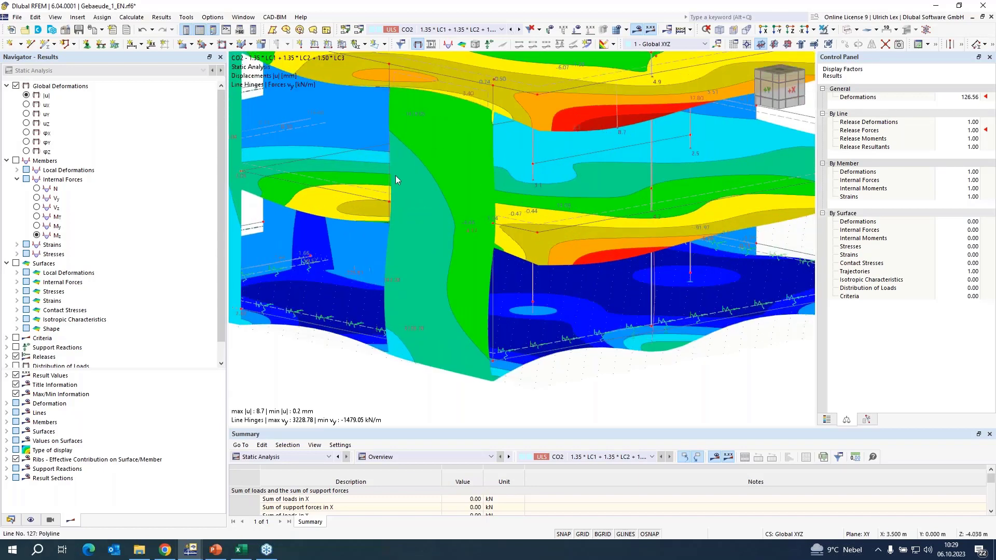
right_click(400, 209)
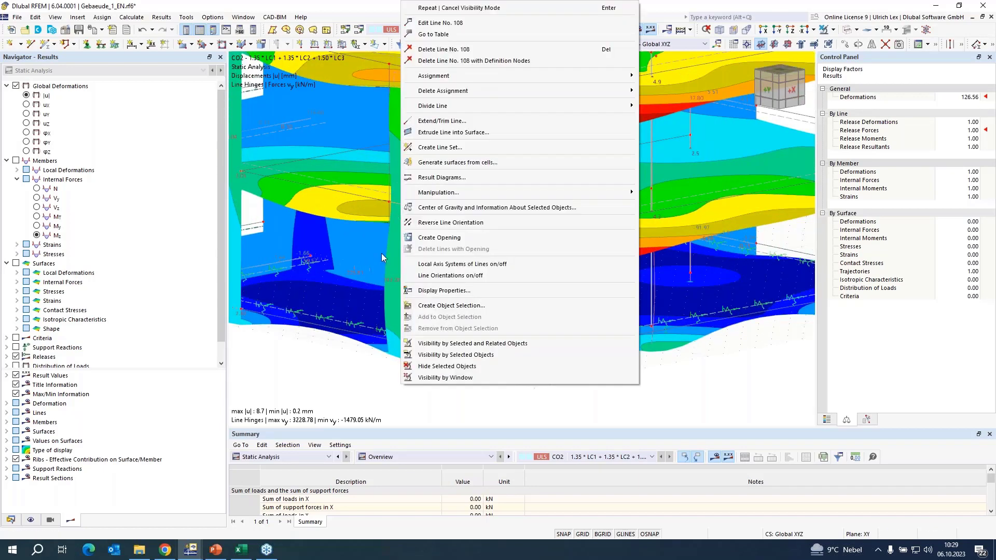
click(314, 389)
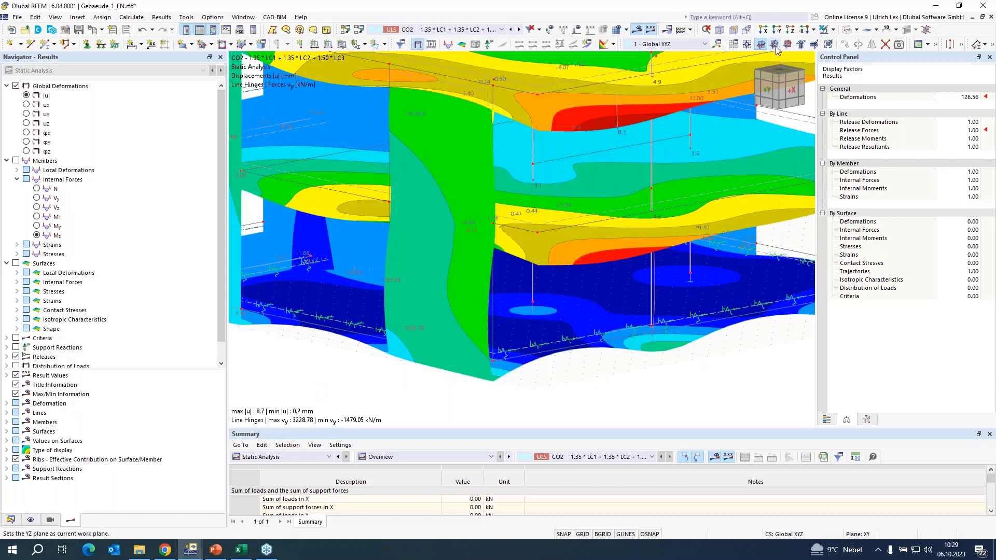
click(848, 30)
scroll(530, 153, up, 5)
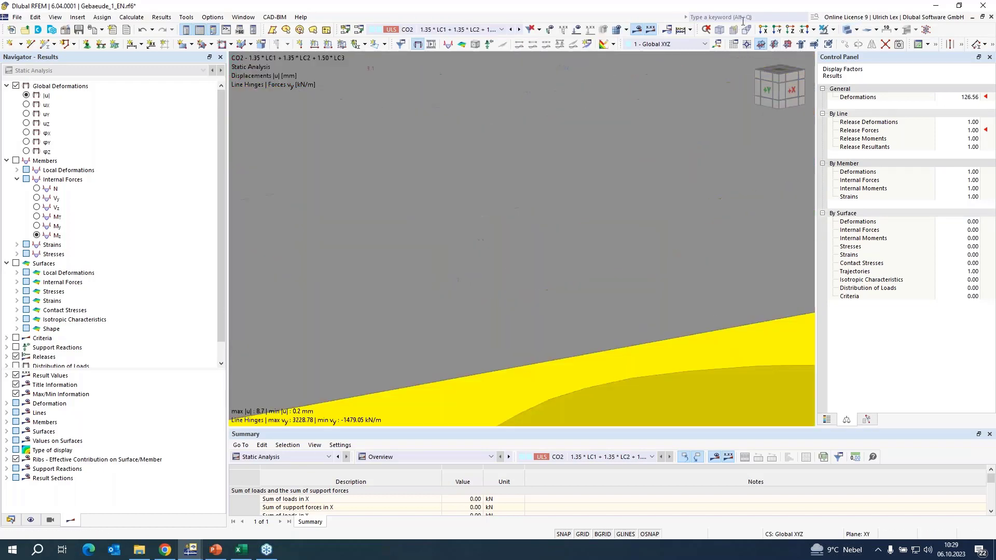
scroll(696, 123, down, 8)
scroll(706, 124, down, 1)
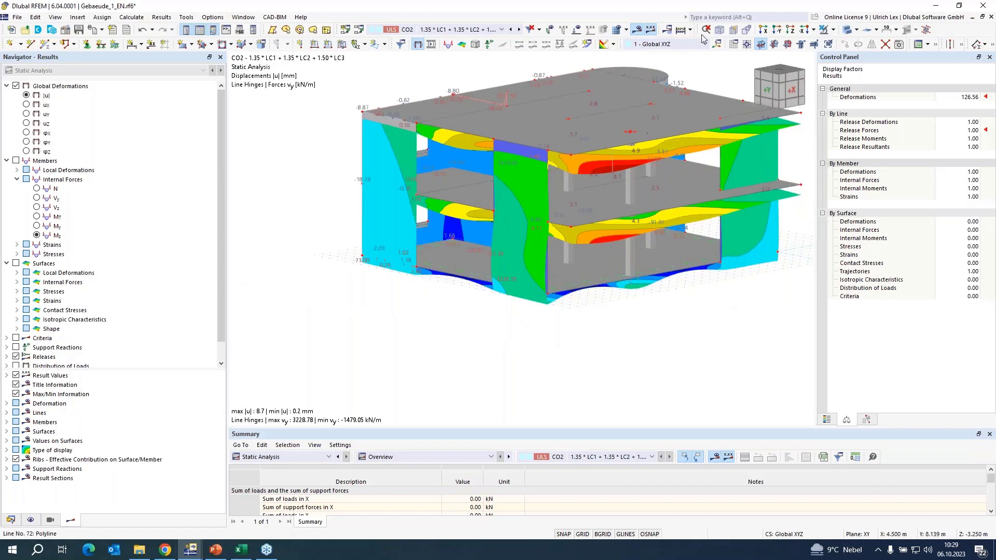
click(637, 29)
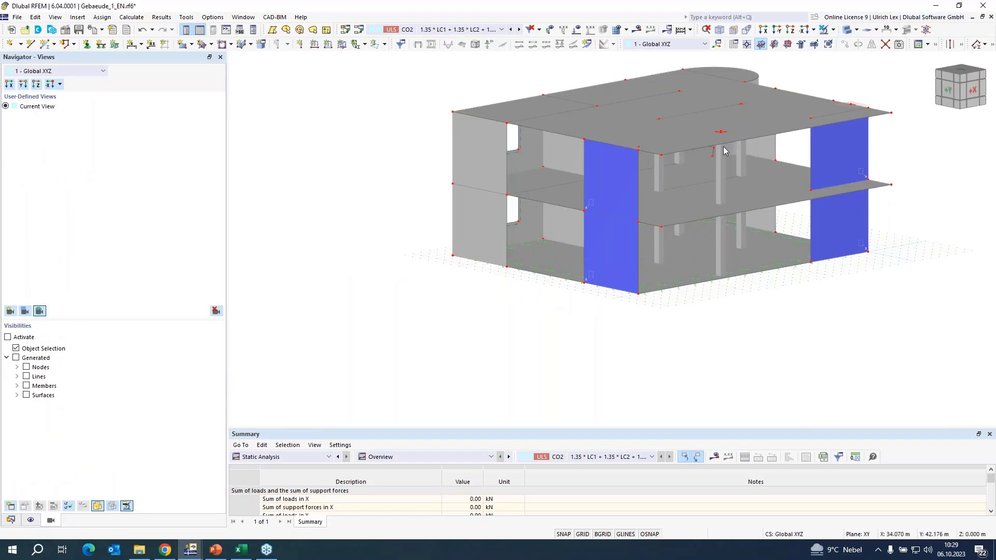
Step: Open the result diagrams for line 108 along the top edge of the lower corner wall, limited to surface 18
click(628, 247)
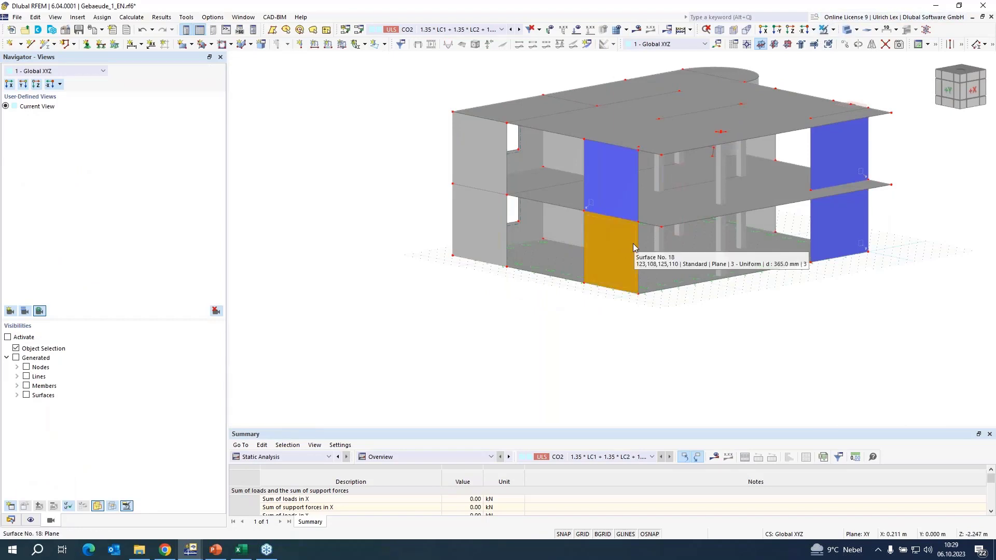
scroll(624, 220, up, 5)
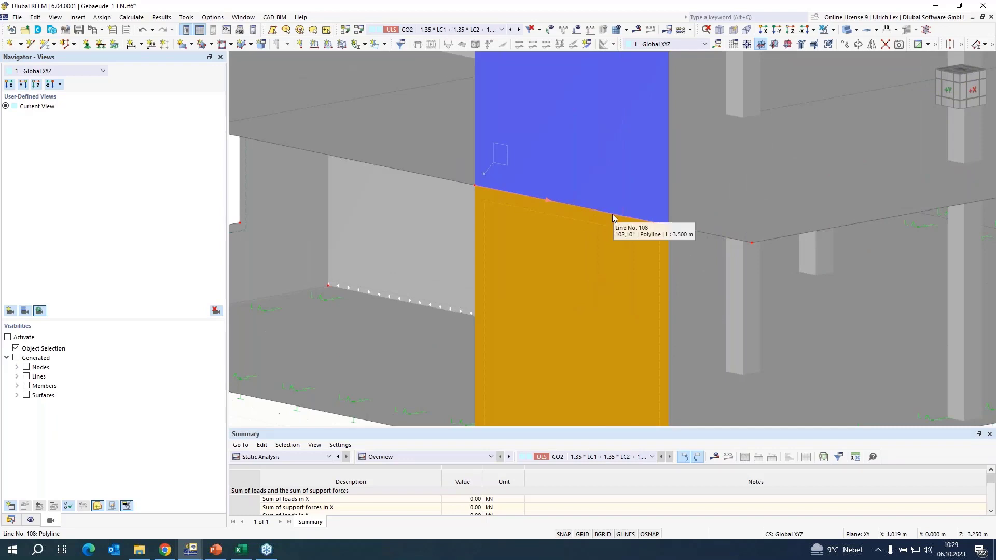
scroll(472, 205, down, 5)
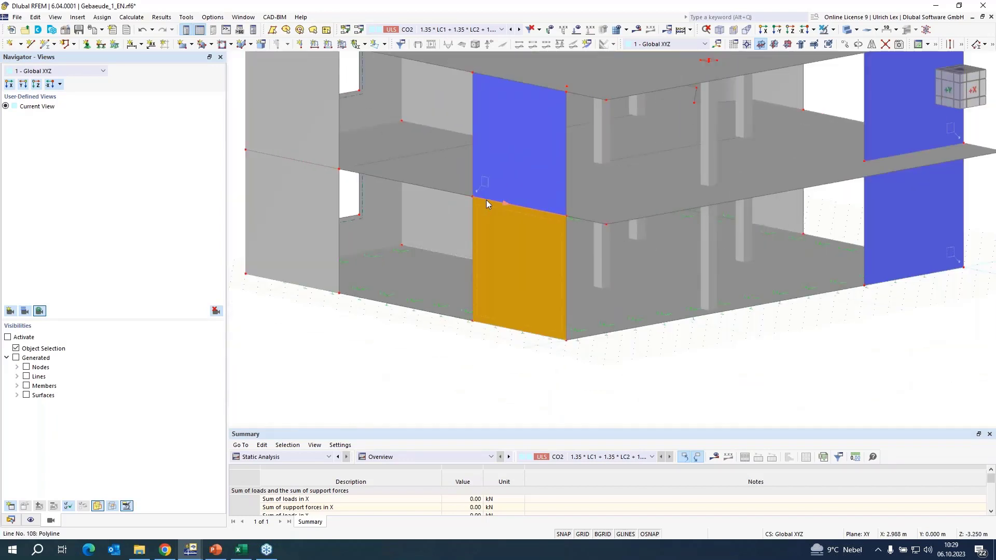
right_click(487, 201)
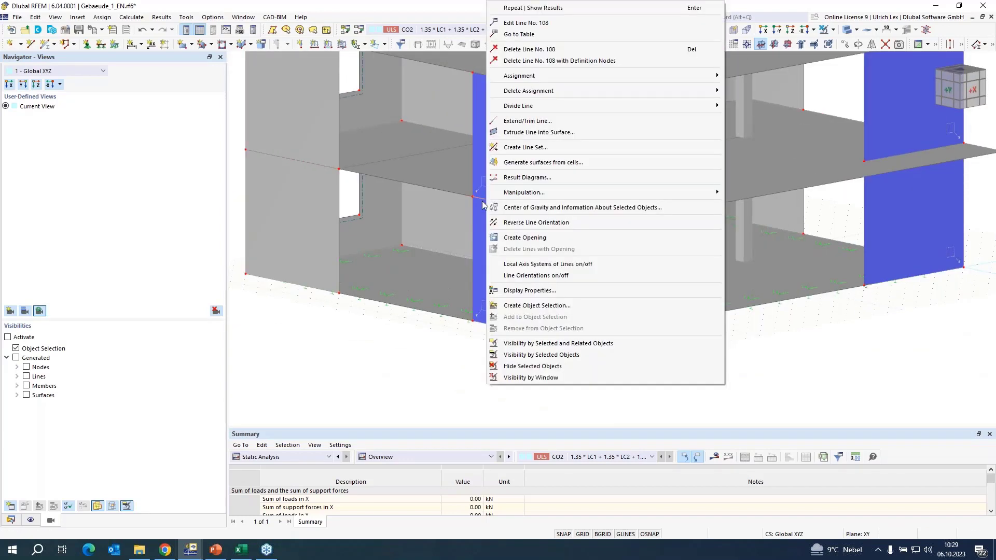
click(524, 178)
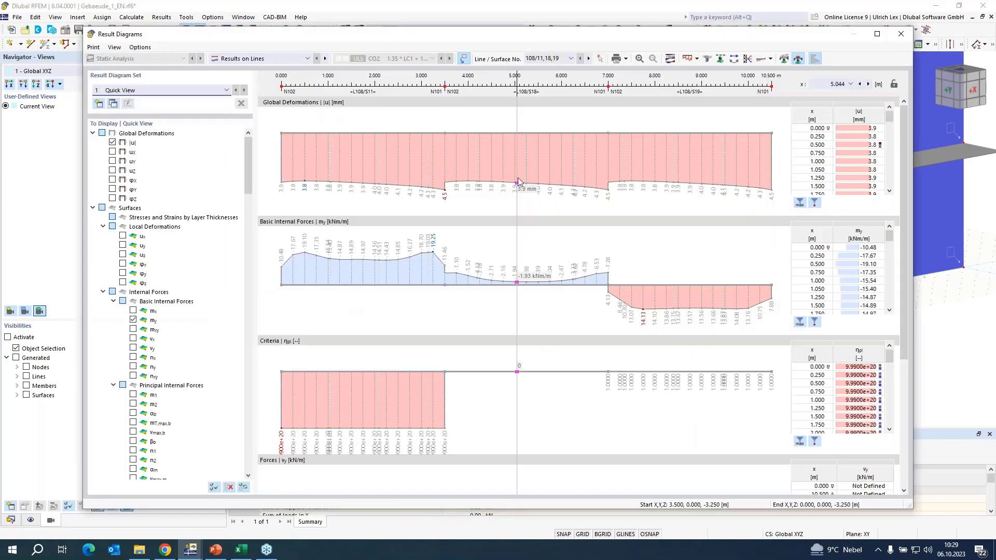
click(571, 59)
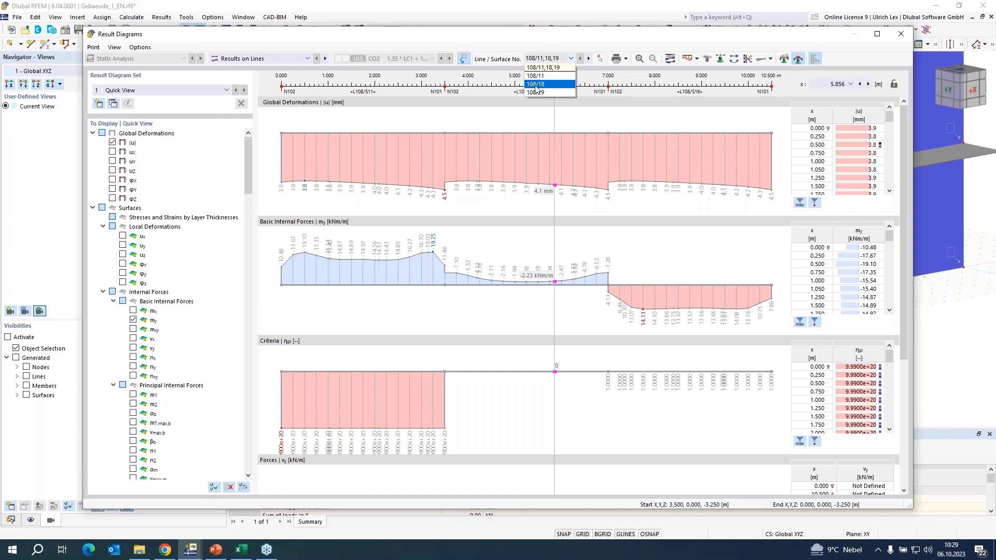
click(552, 86)
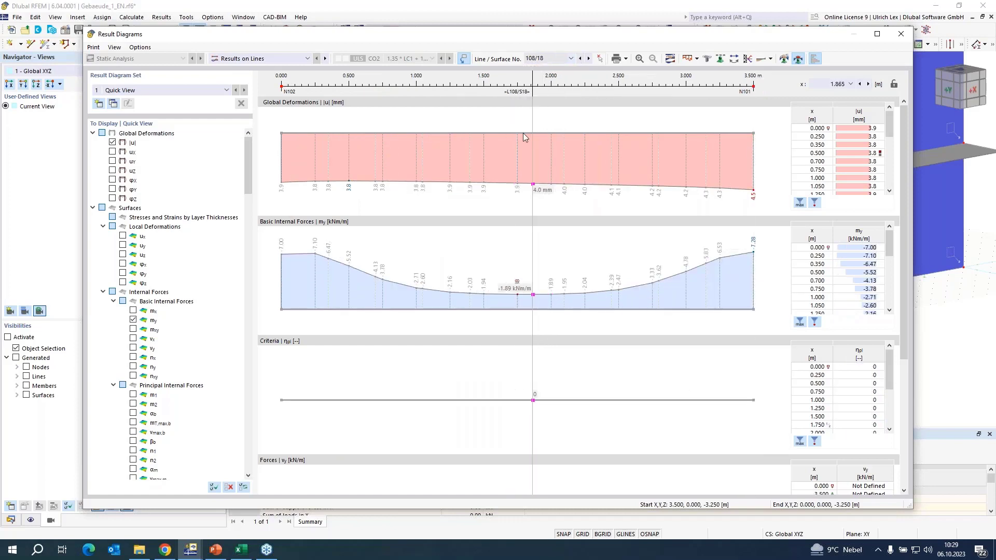
Step: Clear all displayed result diagrams and show only the basic internal force ny
click(229, 486)
scroll(159, 302, down, 4)
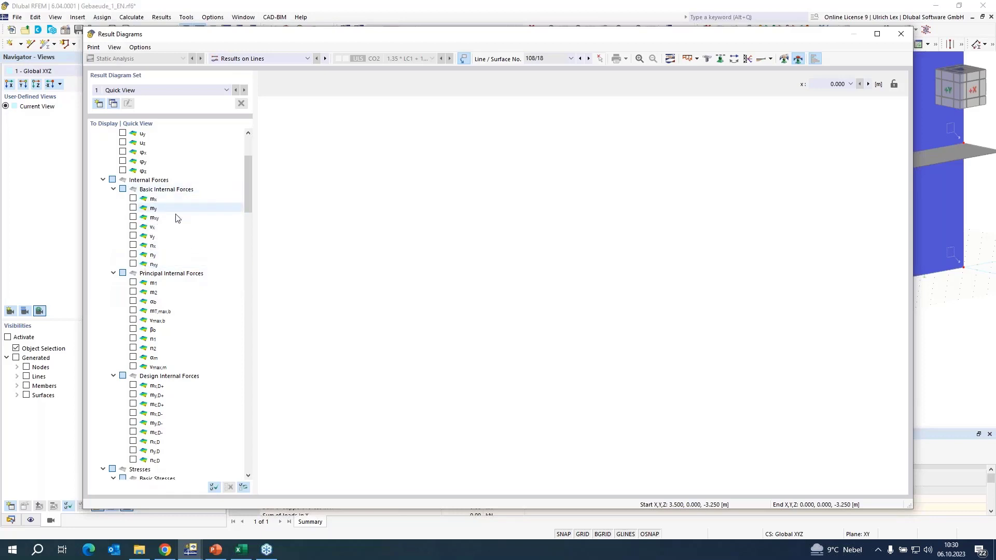
click(133, 254)
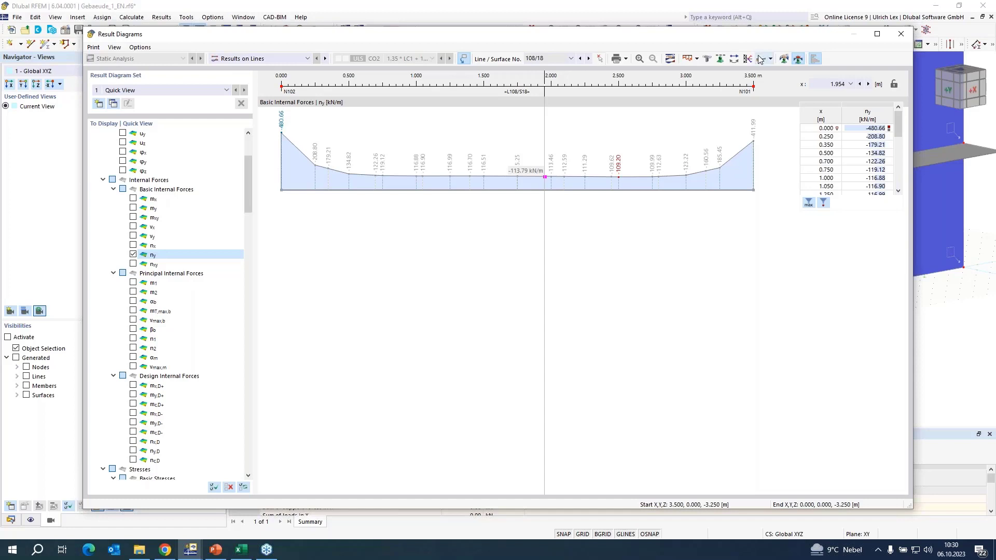
Step: Open the smooth ranges of the result diagrams and define the first range from 0.000 to 0.250 m
click(784, 59)
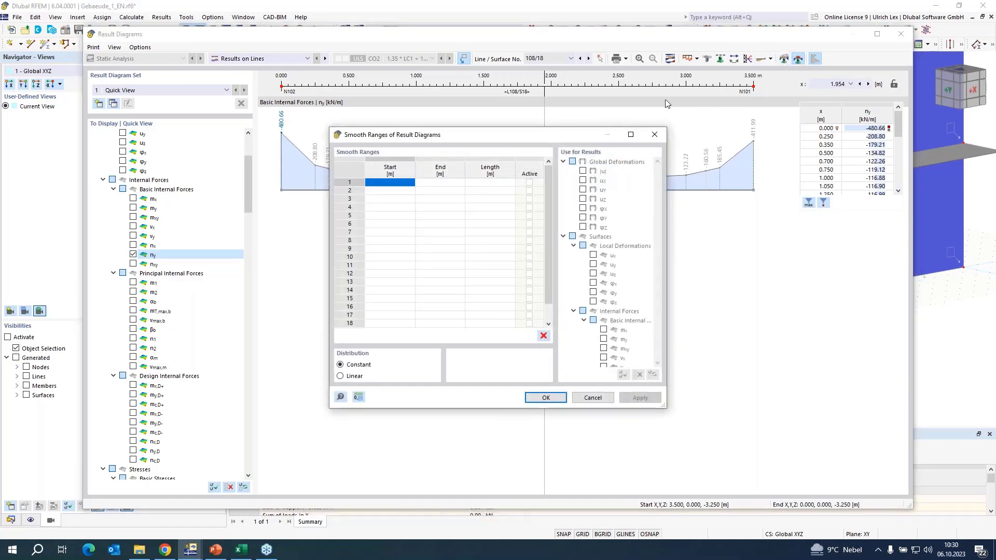
drag(496, 139, 597, 149)
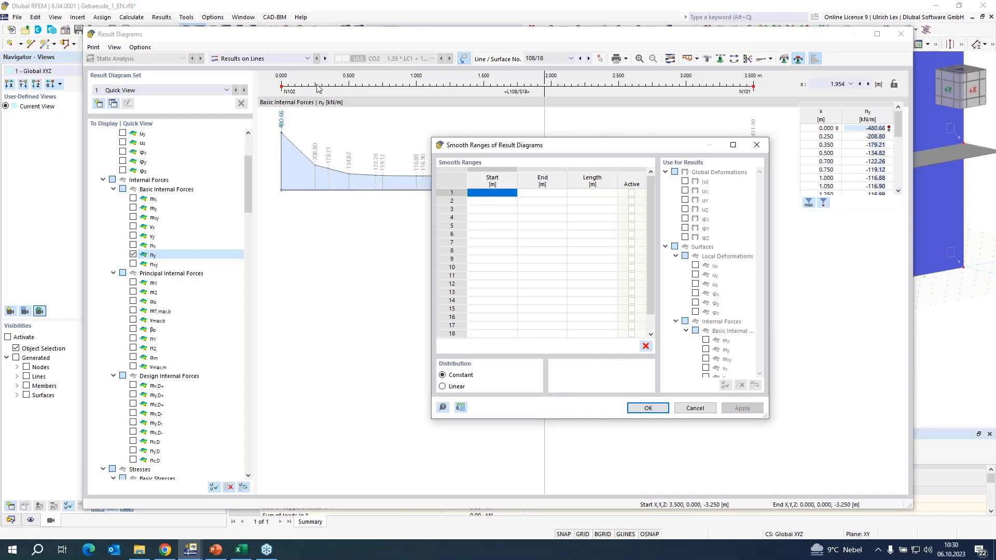
click(477, 192)
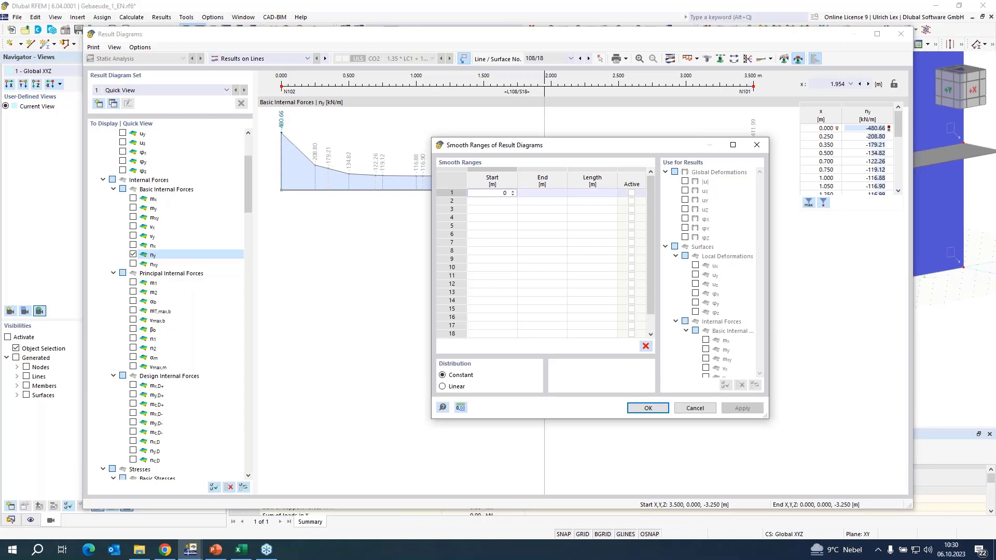
key(Tab)
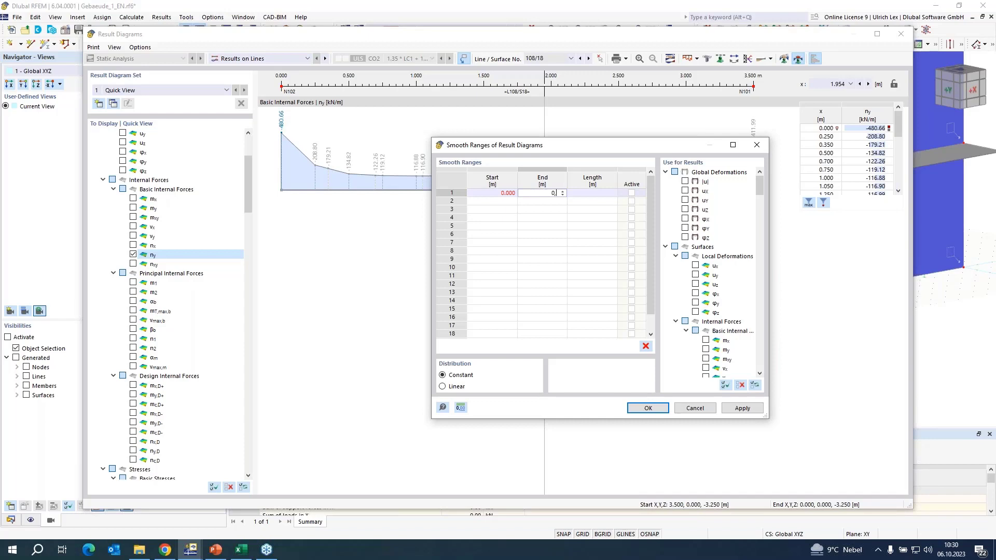
key(Return)
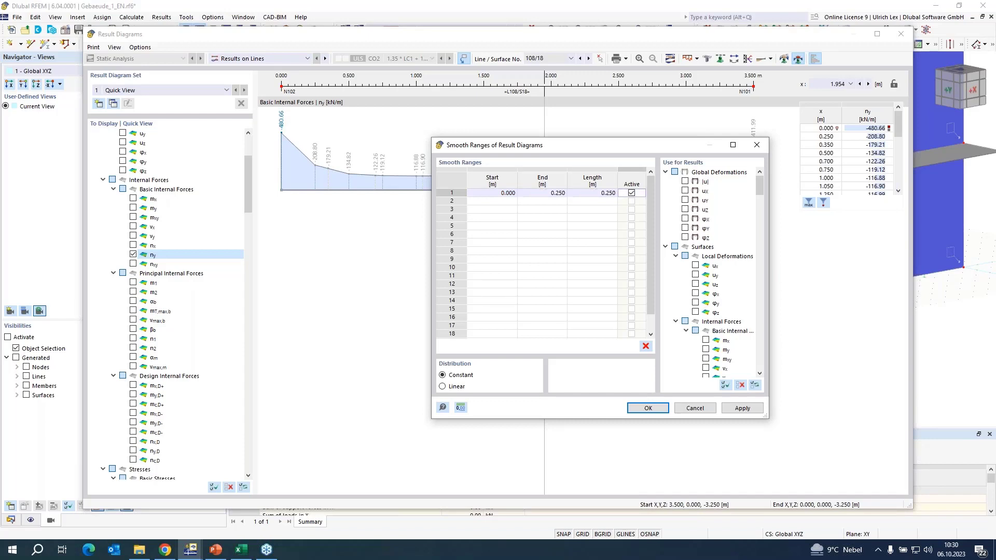
Step: Define the second smooth range from 0.250 to 3.250 m
click(507, 202)
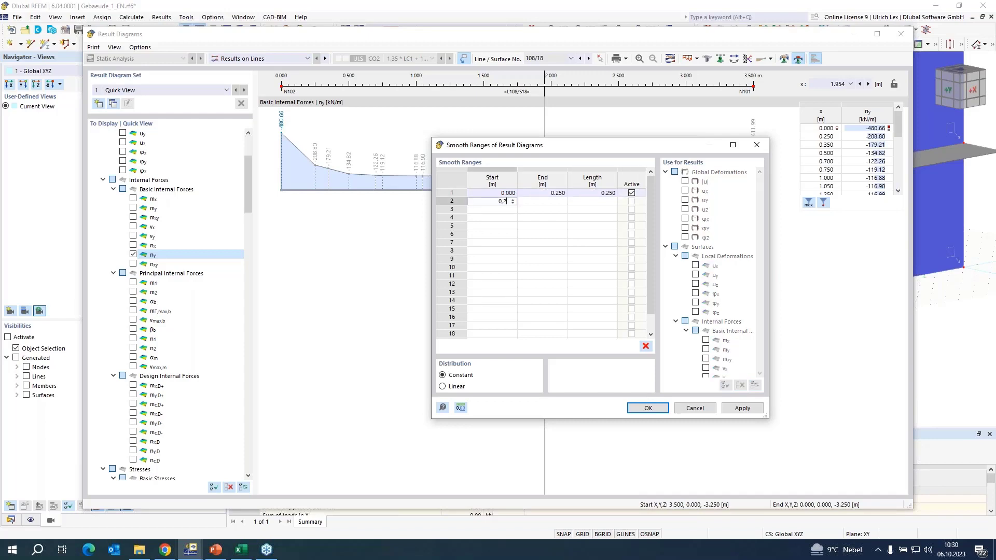
key(Tab)
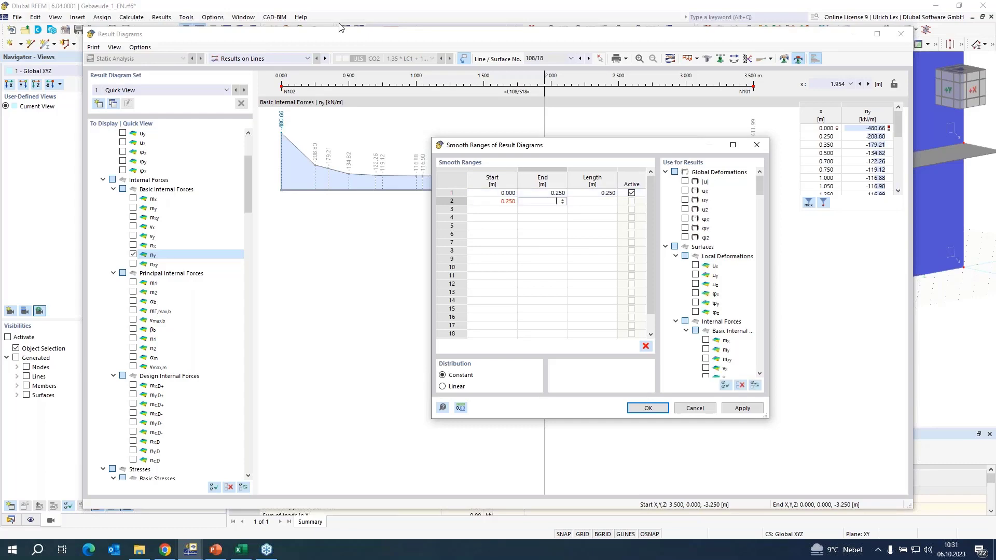
drag(648, 149, 523, 168)
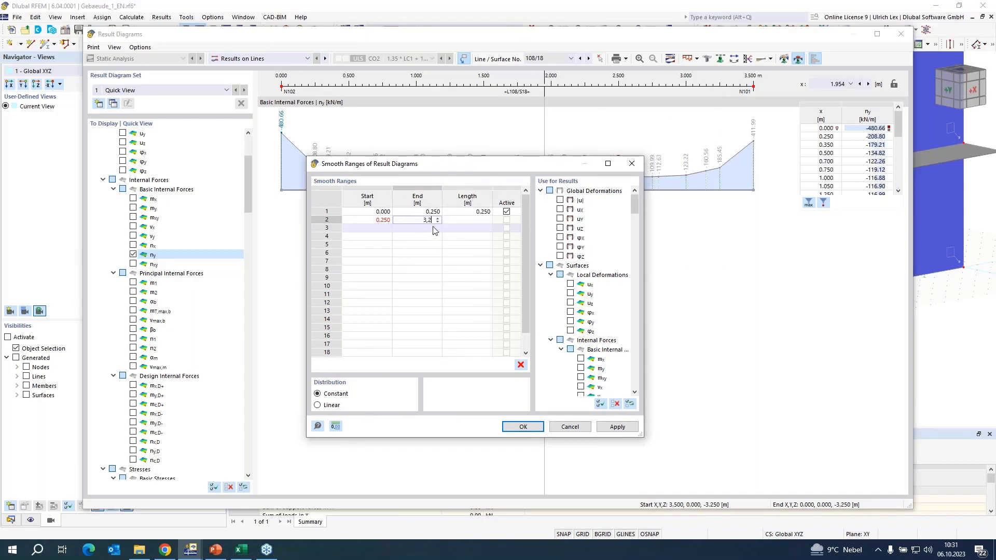
text(5)
key(Return)
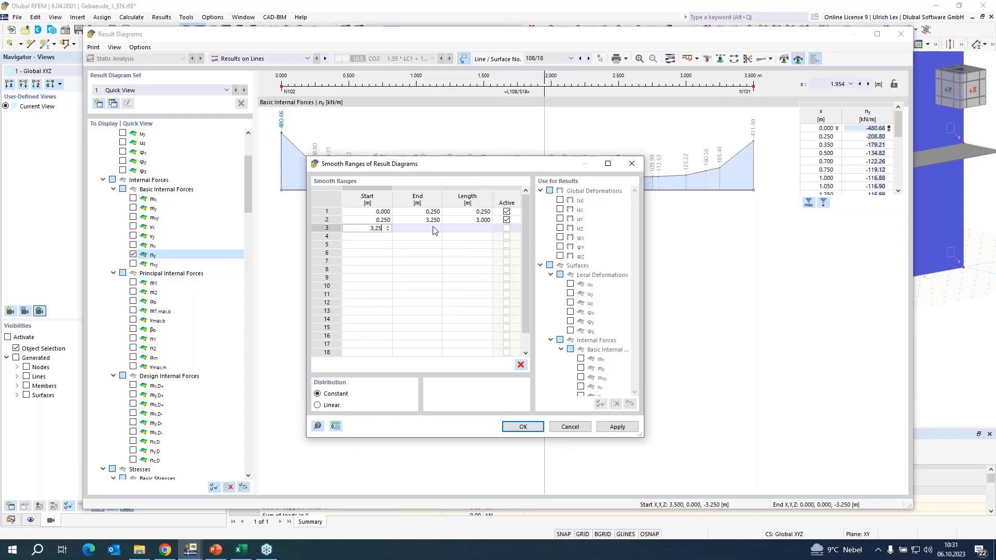
Step: Define the third smooth range from 3.250 to 3.500 m and apply the ranges to the ny diagram
key(Return)
text(3,)
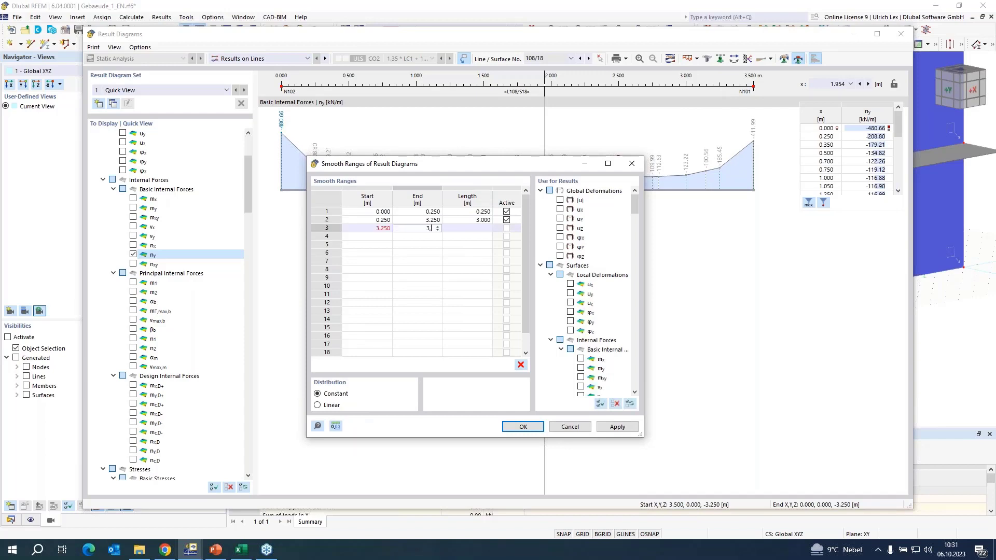
text(5)
key(Return)
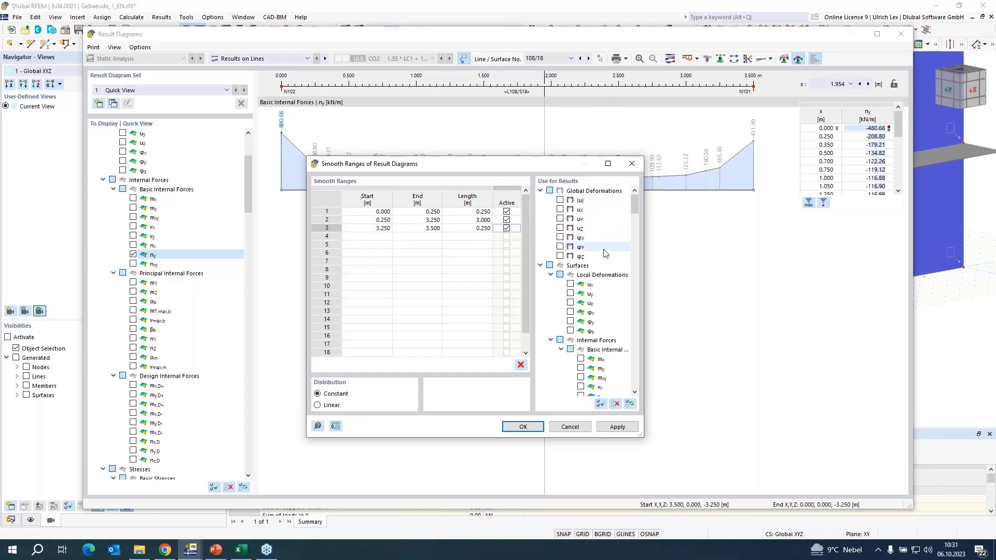
scroll(606, 244, down, 2)
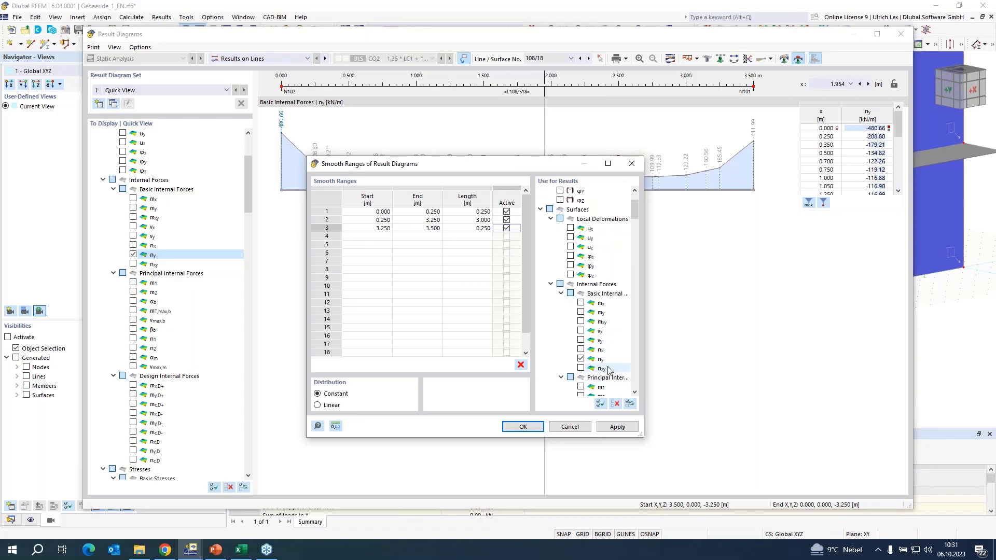
click(523, 426)
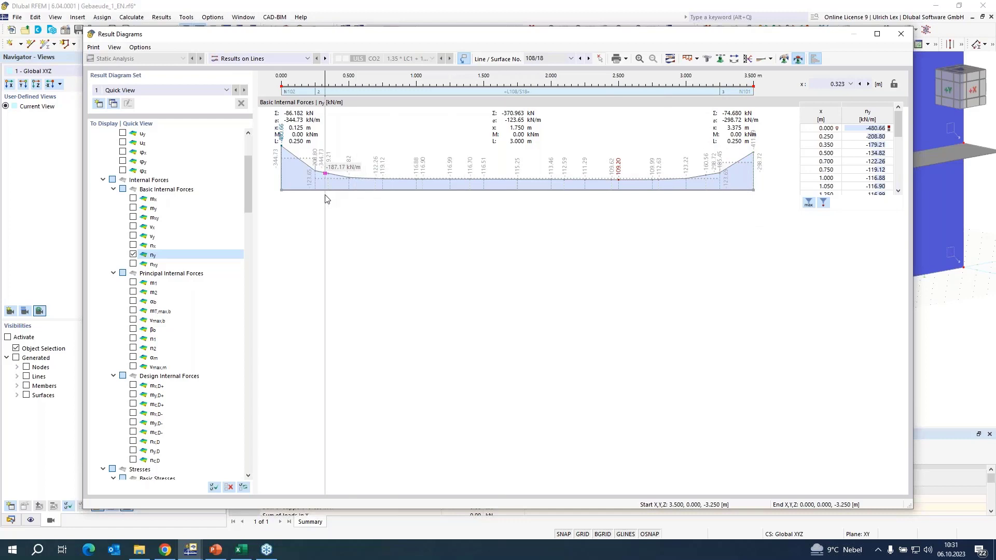
Step: Send the smoothed ny diagram to printout report 1 rotated by 270 degrees and check its page in the report
click(626, 59)
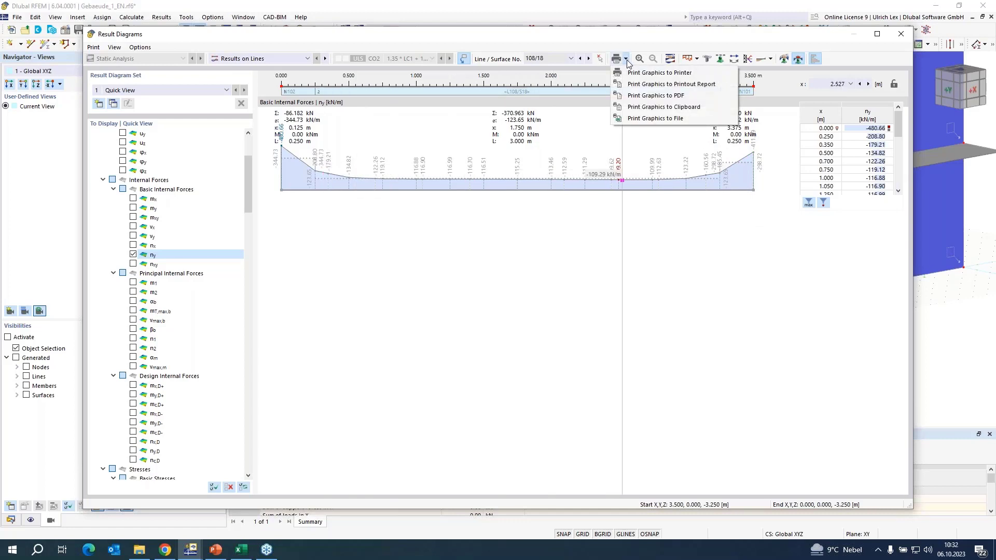
click(728, 85)
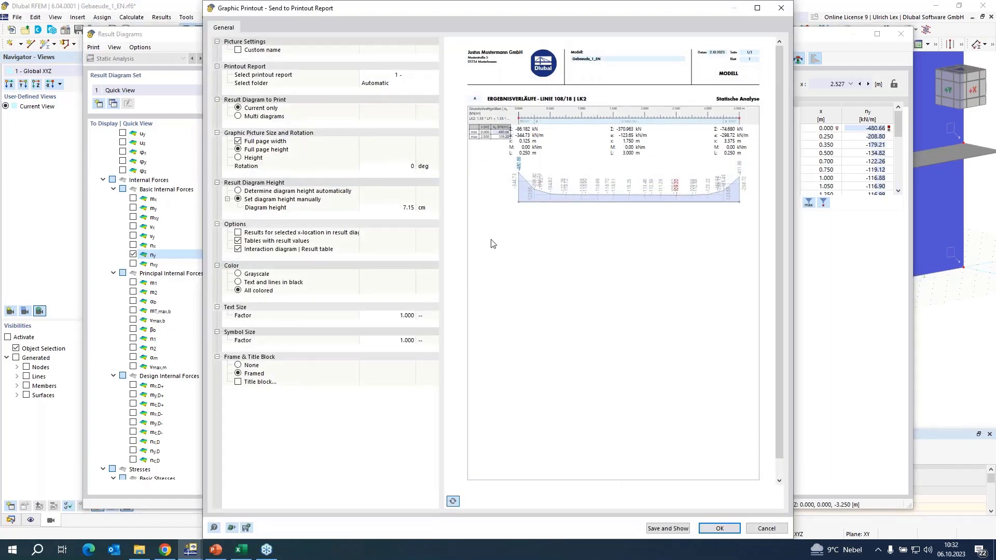
click(398, 169)
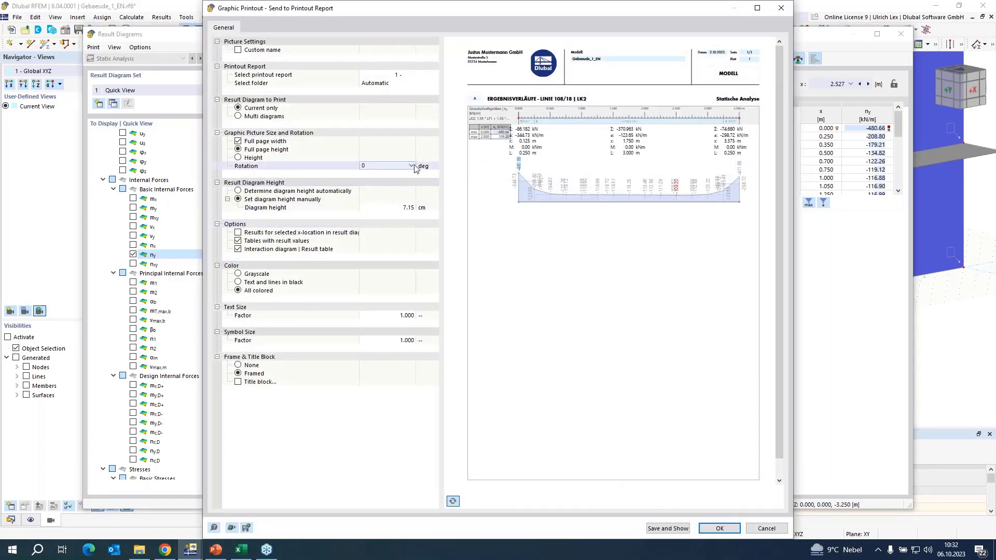
click(412, 165)
click(385, 200)
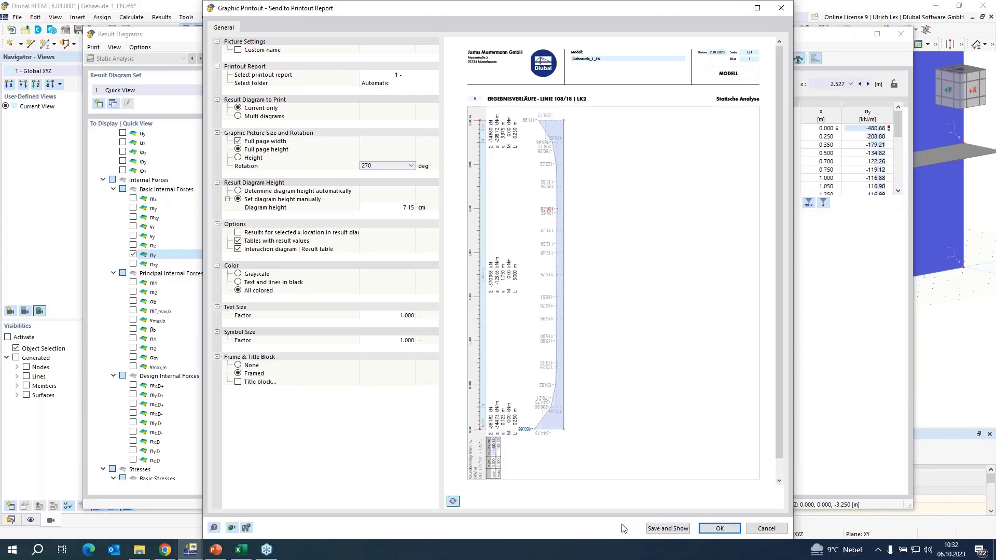
click(652, 529)
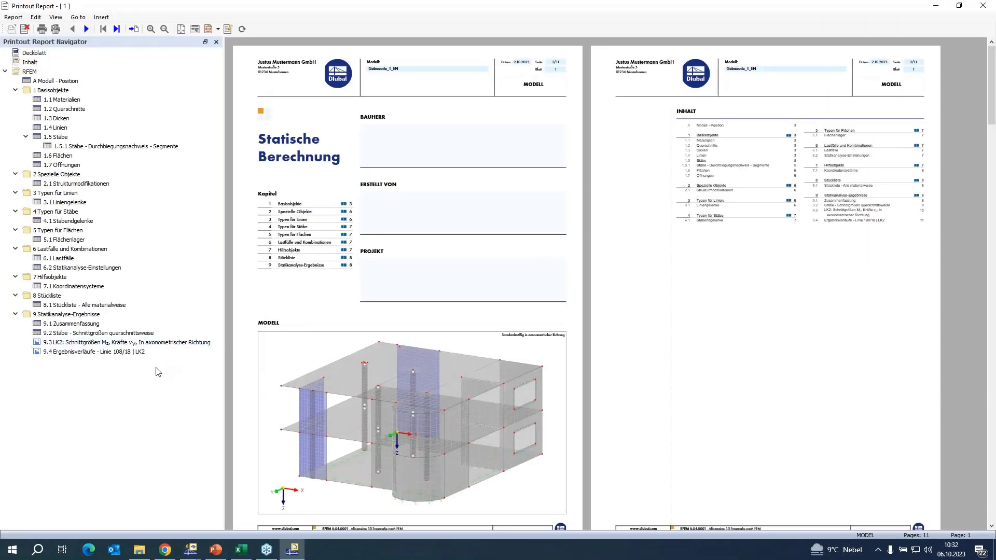
click(62, 352)
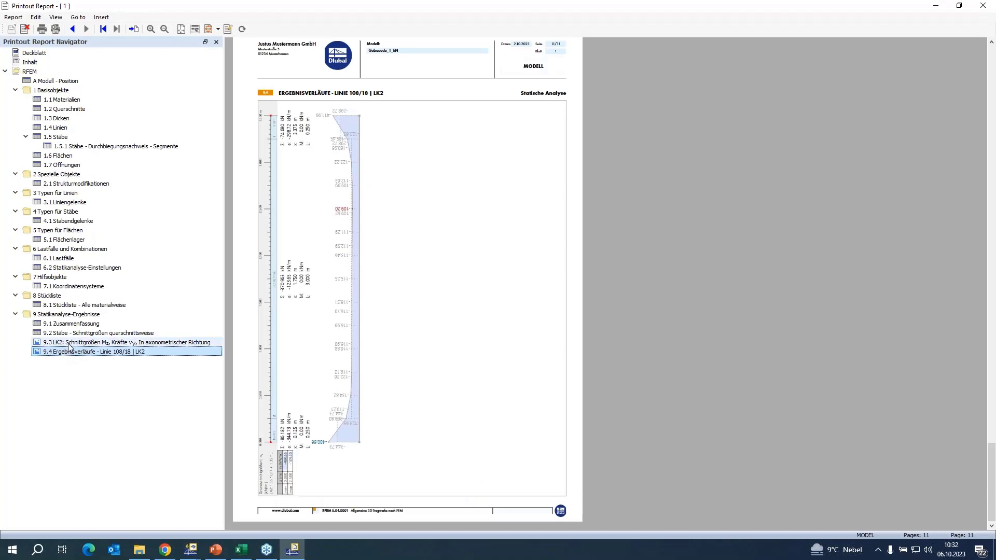
Step: Compare the member force graphic with the line 108/18 result diagram in the report, and close the report and the result diagrams
click(69, 343)
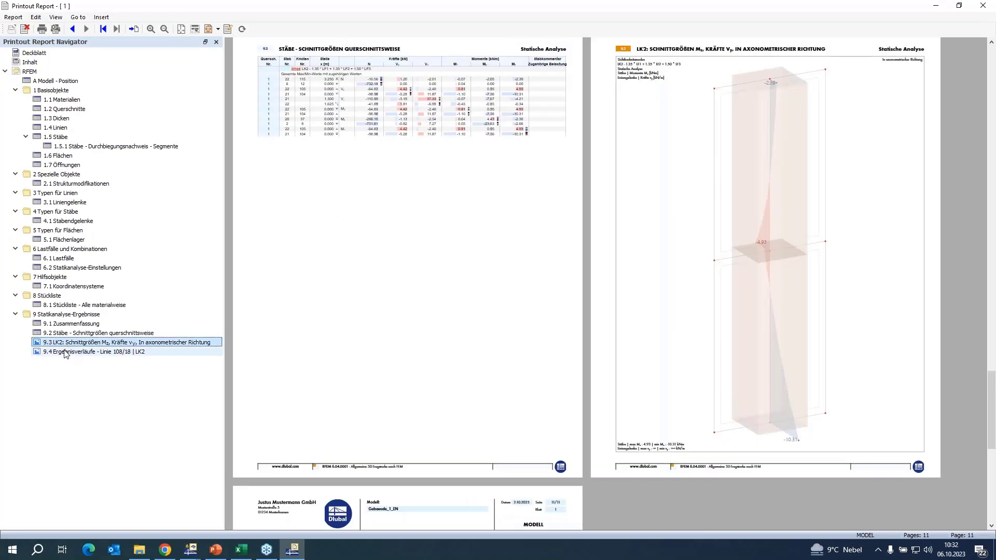
click(65, 353)
click(78, 387)
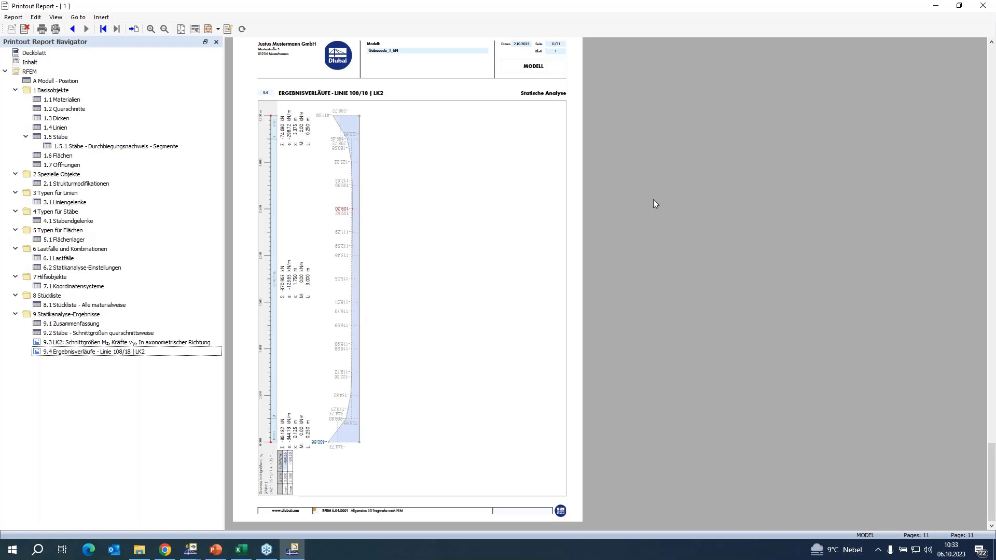
click(983, 5)
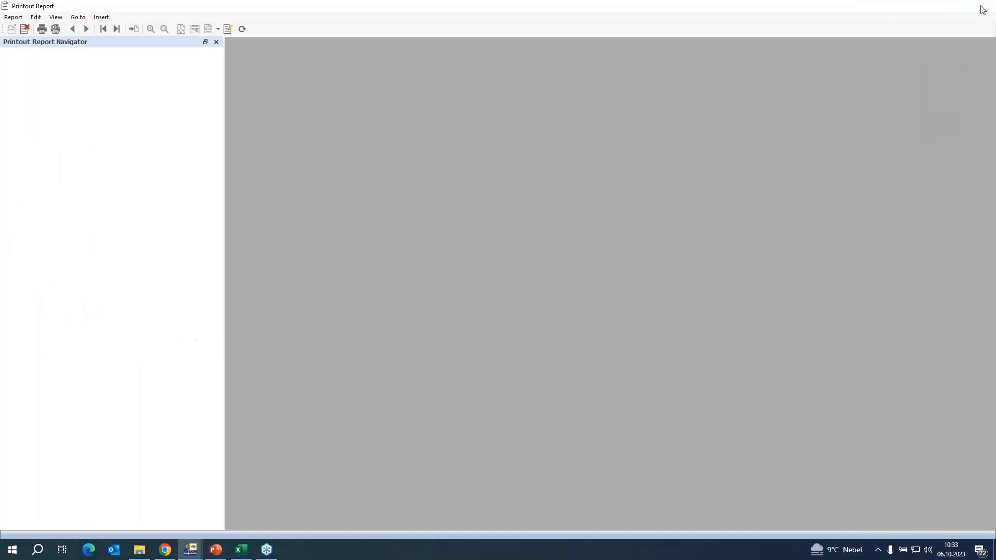
click(558, 487)
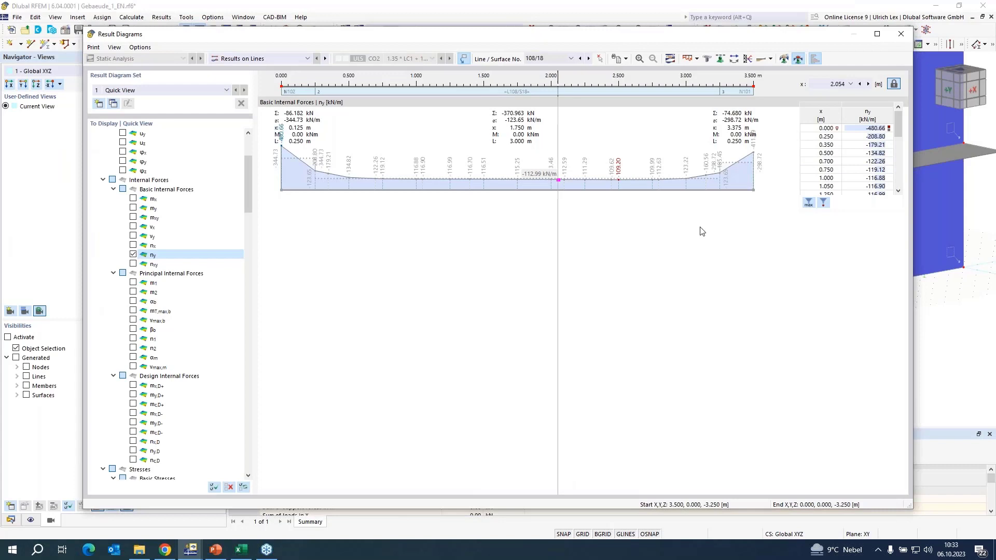
click(900, 33)
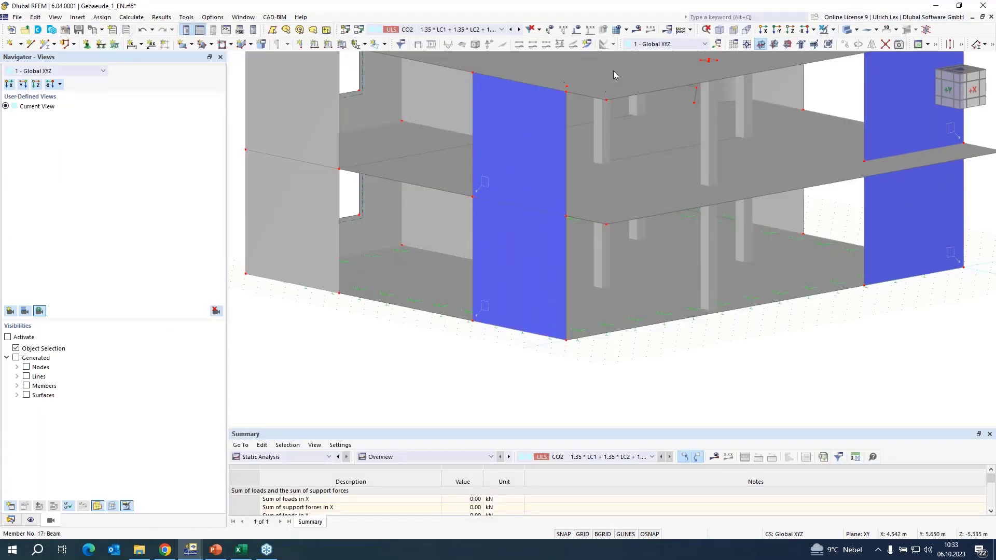
Step: Display the CO2 deformation results on the whole building and switch to the model Mauerwerk_Vergleich_0.rf6
click(636, 29)
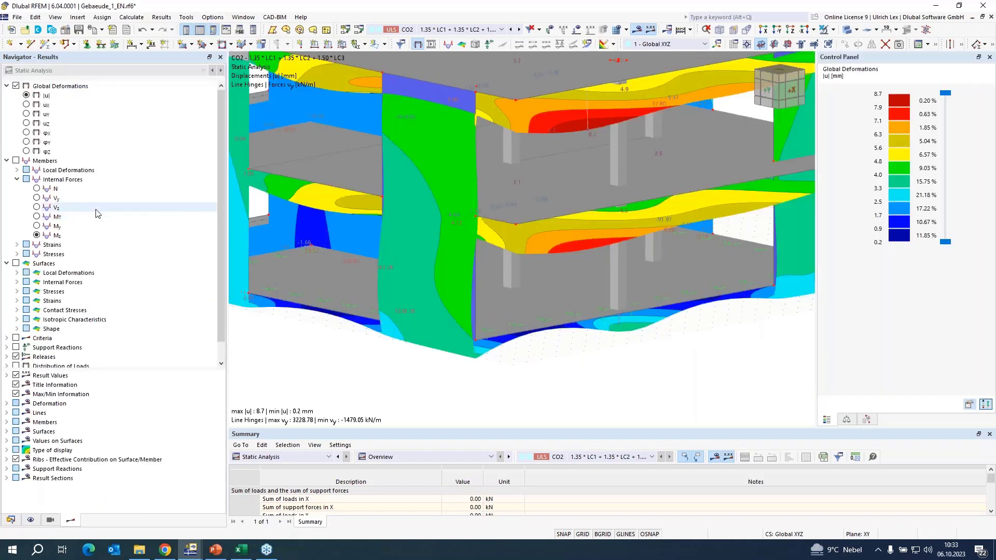
scroll(595, 403, down, 3)
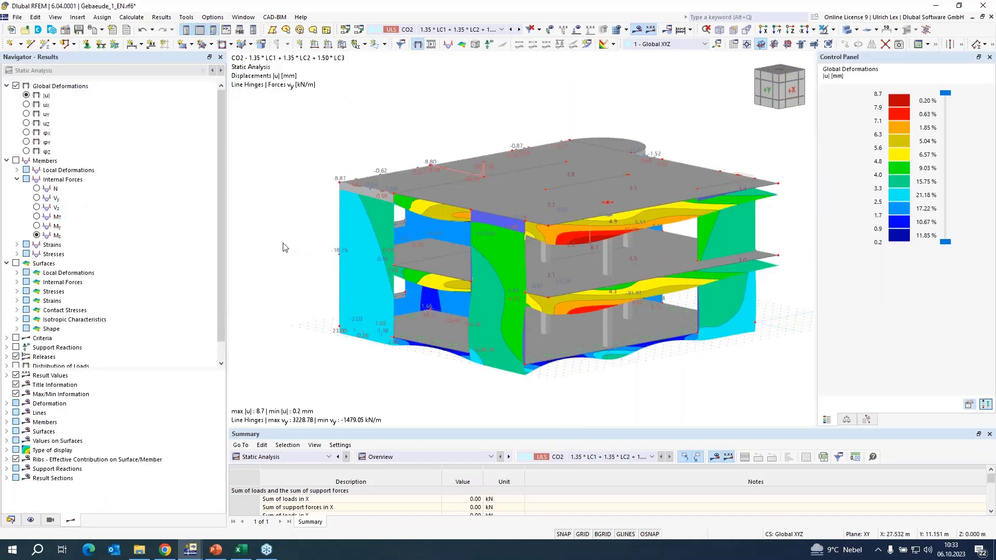
scroll(86, 181, down, 1)
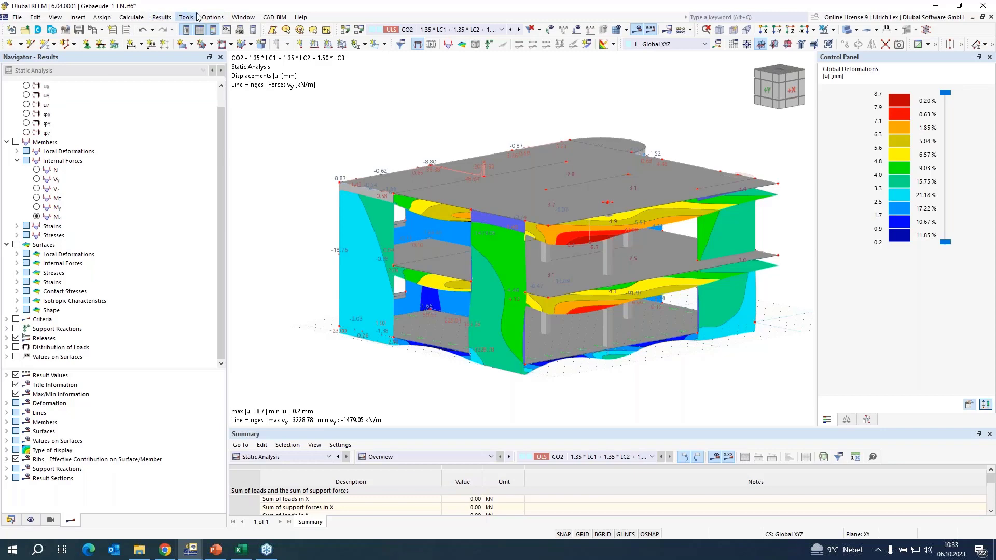
click(241, 17)
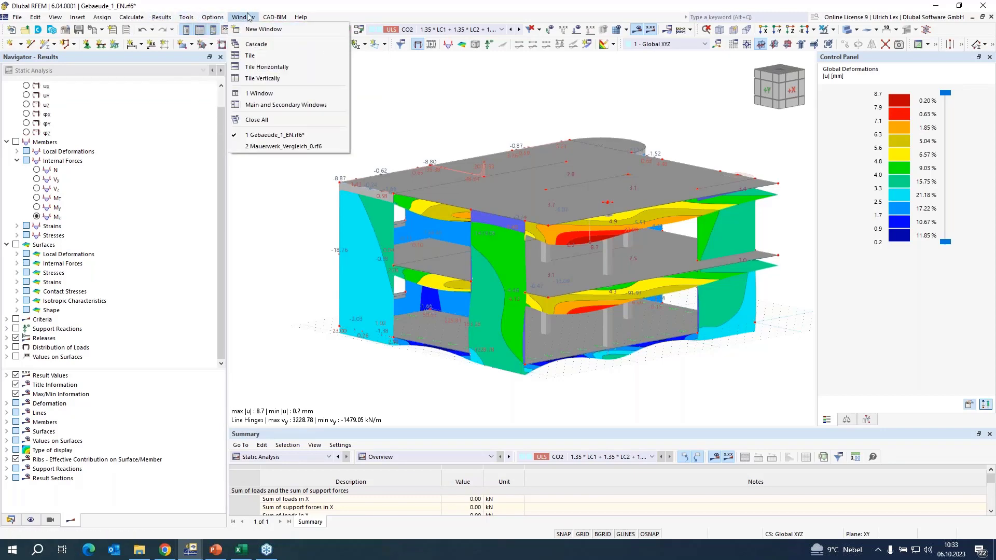
click(280, 146)
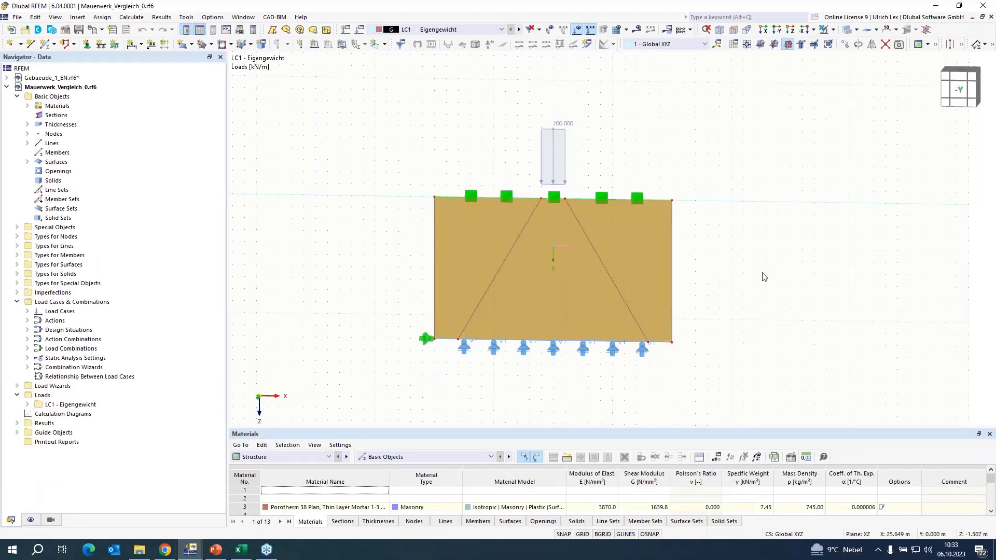
Step: Set both tension limit stresses of the wall's Porotherm 38 Plan masonry material to 5 N/mm²
scroll(757, 251, up, 3)
double_click(577, 216)
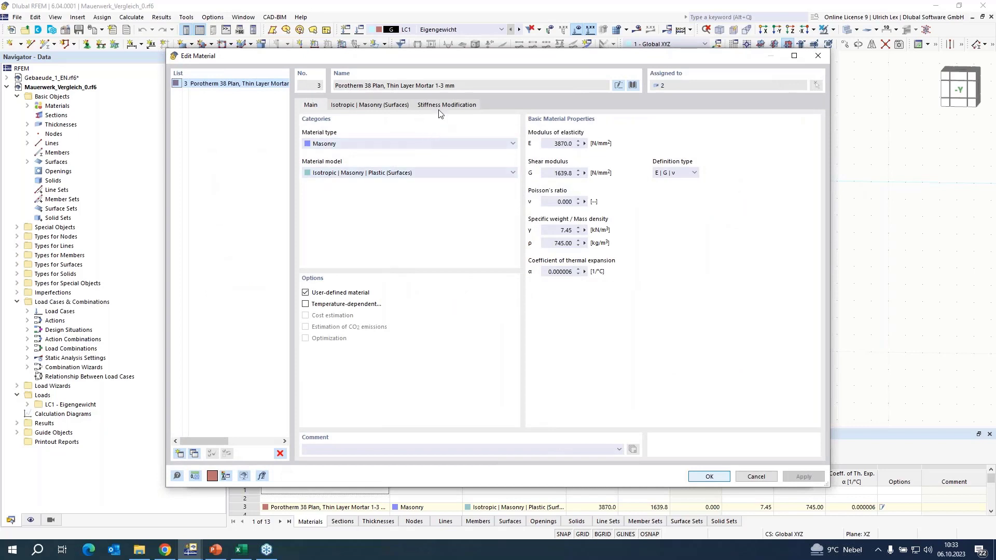
click(382, 105)
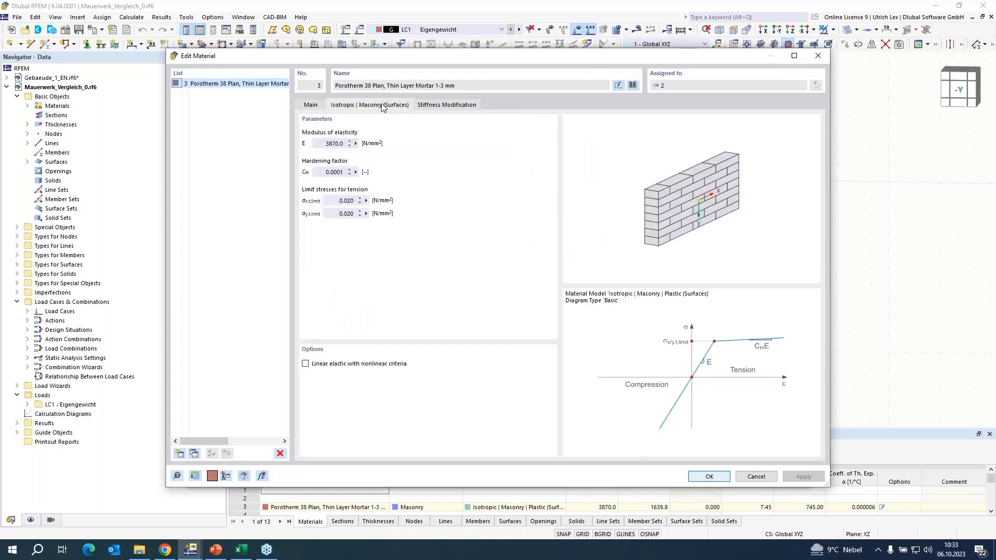
click(346, 201)
text(5)
key(Tab)
click(709, 477)
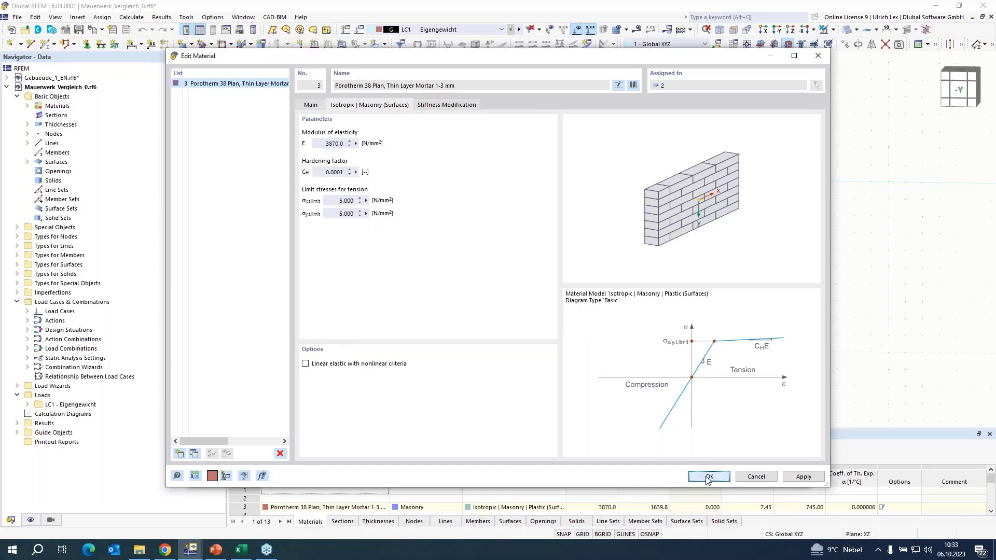
click(689, 477)
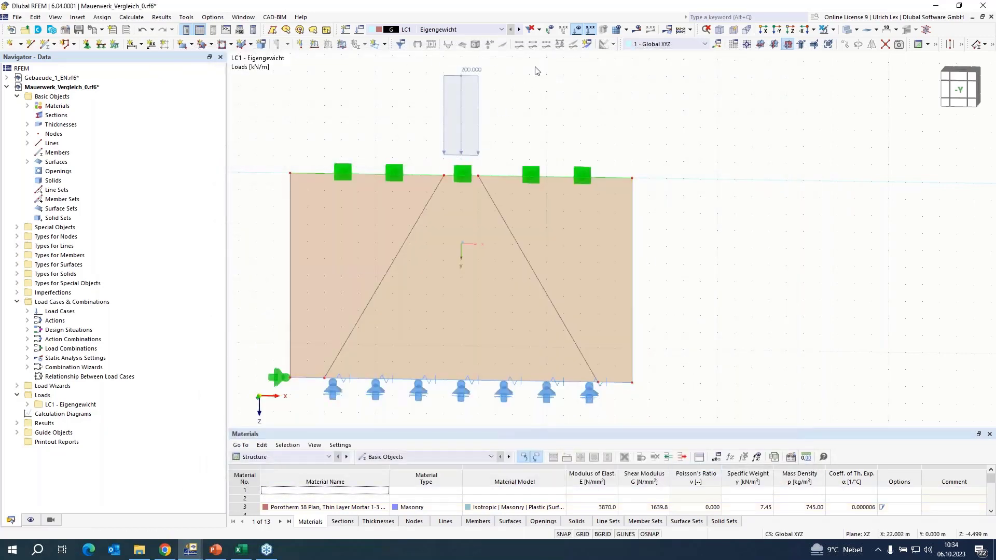
Step: Calculate LC1 and examine the wall's principal stress directions together with the line support reactions at its base
click(637, 29)
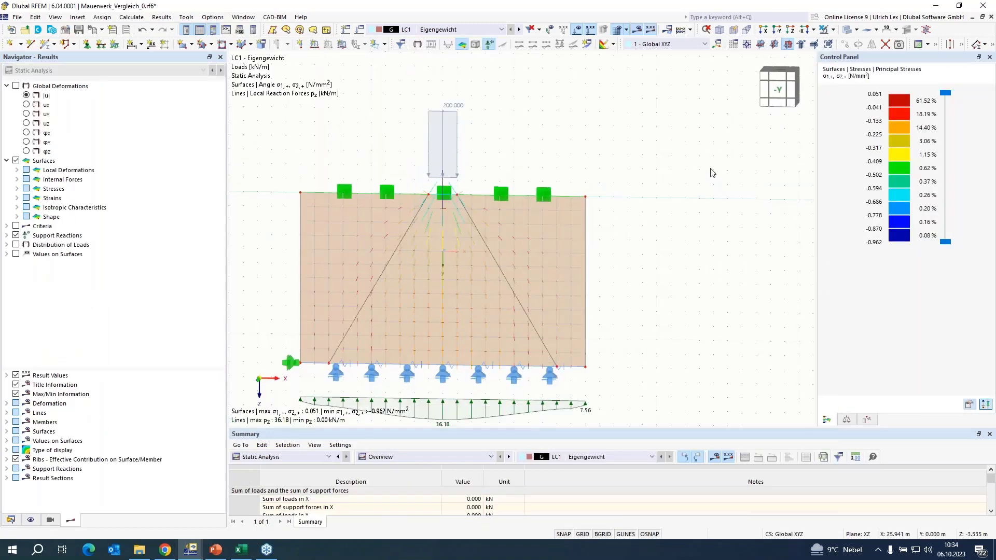
scroll(710, 173, down, 1)
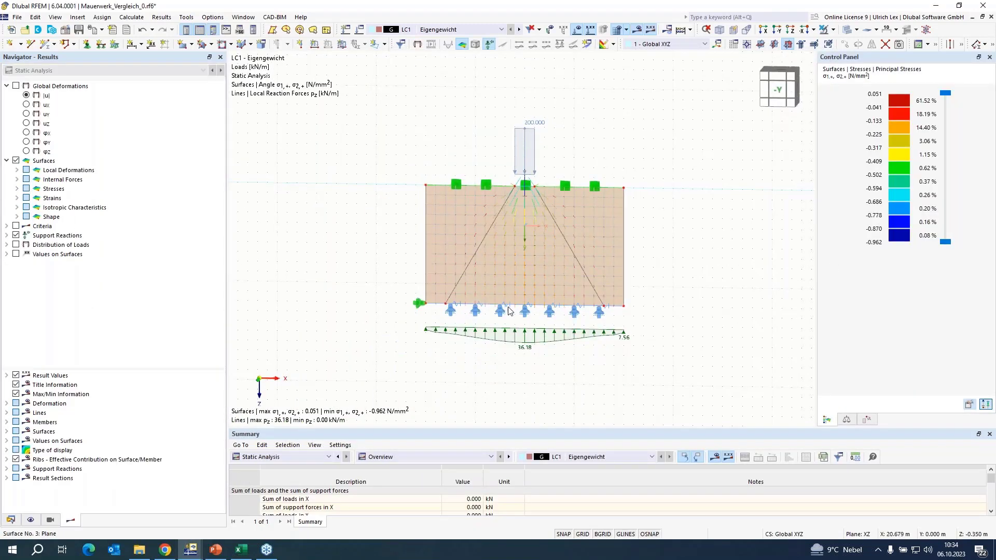
scroll(508, 310, up, 1)
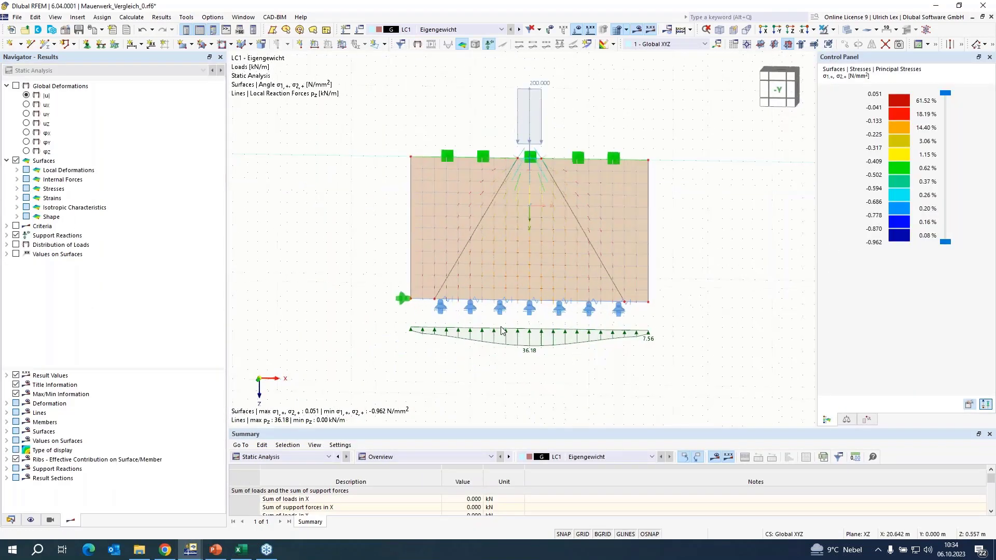
click(17, 189)
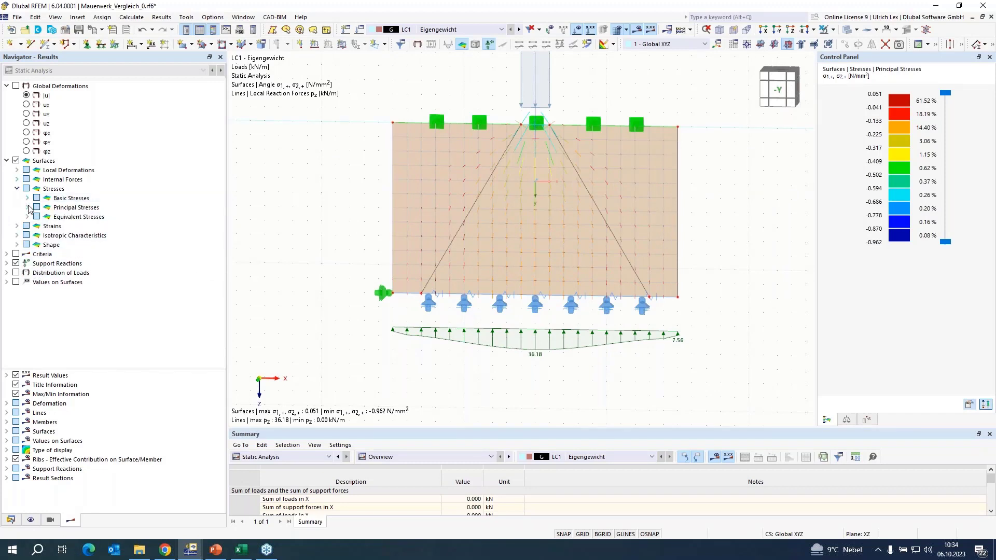
click(27, 208)
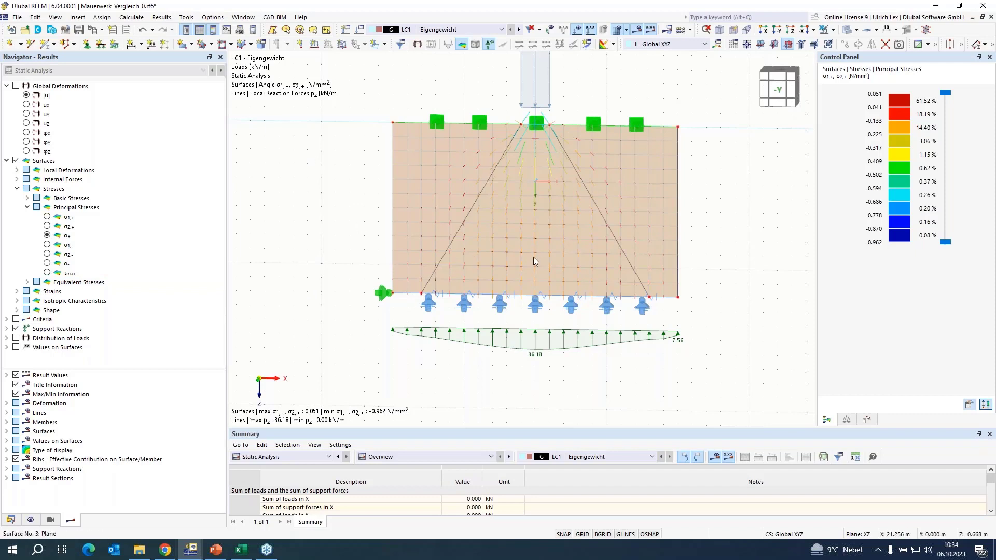
scroll(533, 257, down, 2)
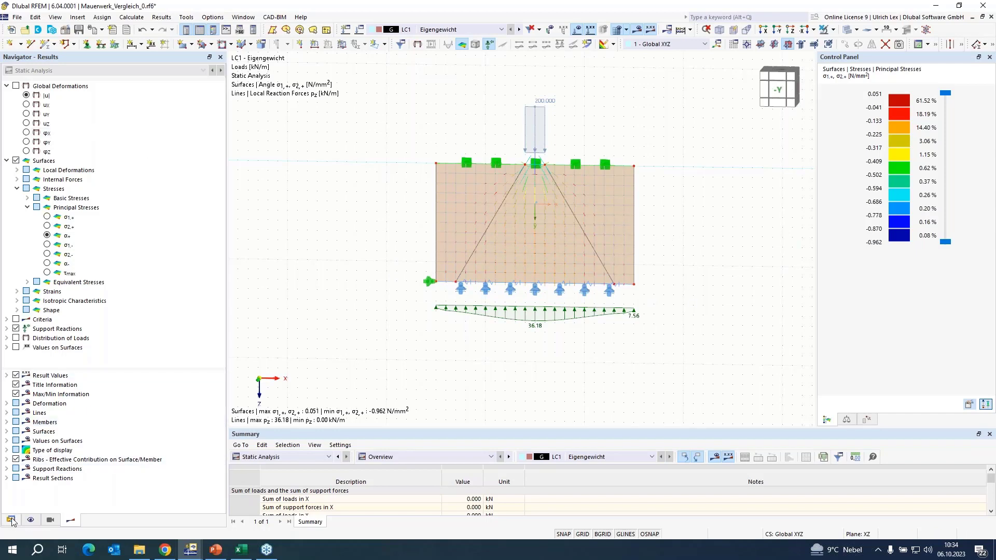
Step: Set both tension limit stresses of the wall's masonry material to 0.005 N/mm² and recalculate LC1
double_click(608, 203)
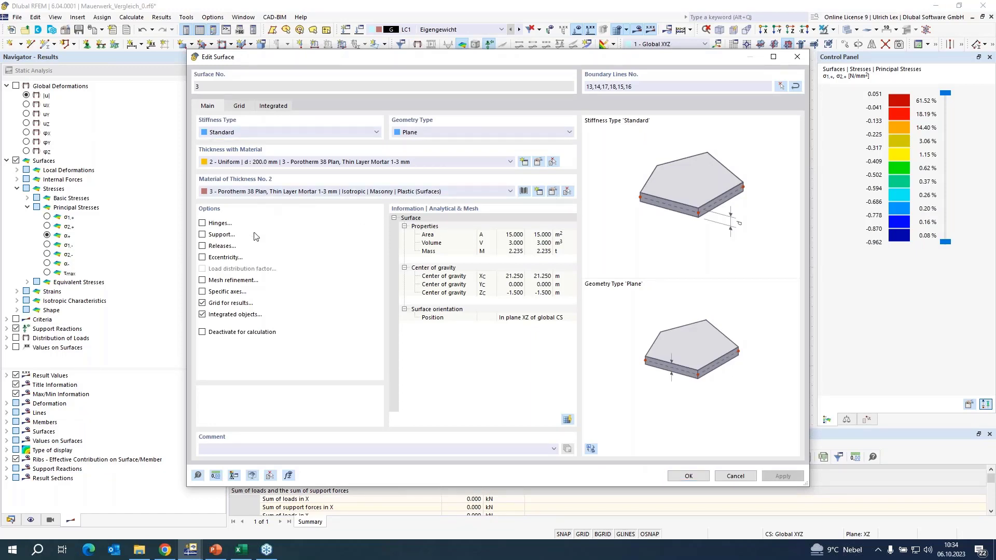
click(369, 106)
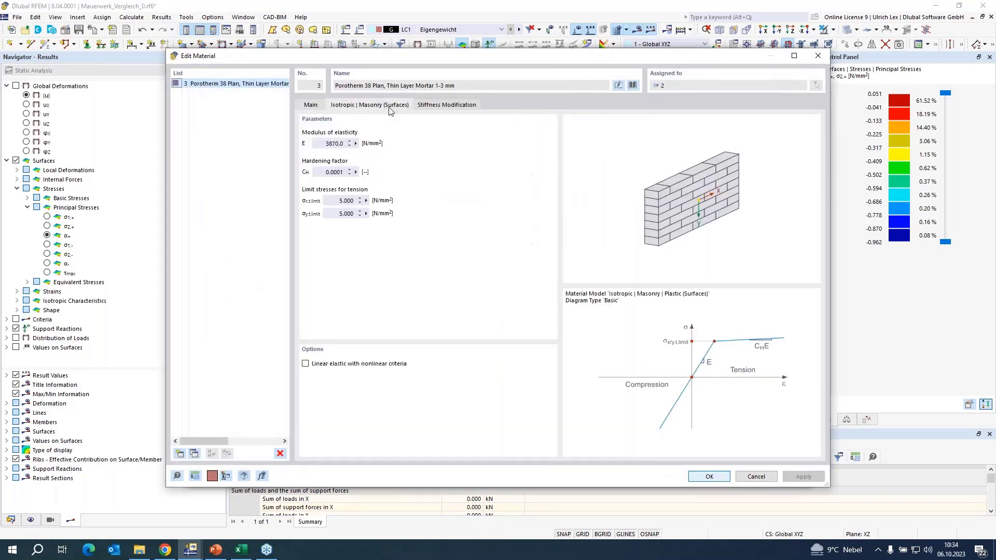
double_click(346, 200)
text(0,005)
double_click(343, 213)
text(005)
key(Return)
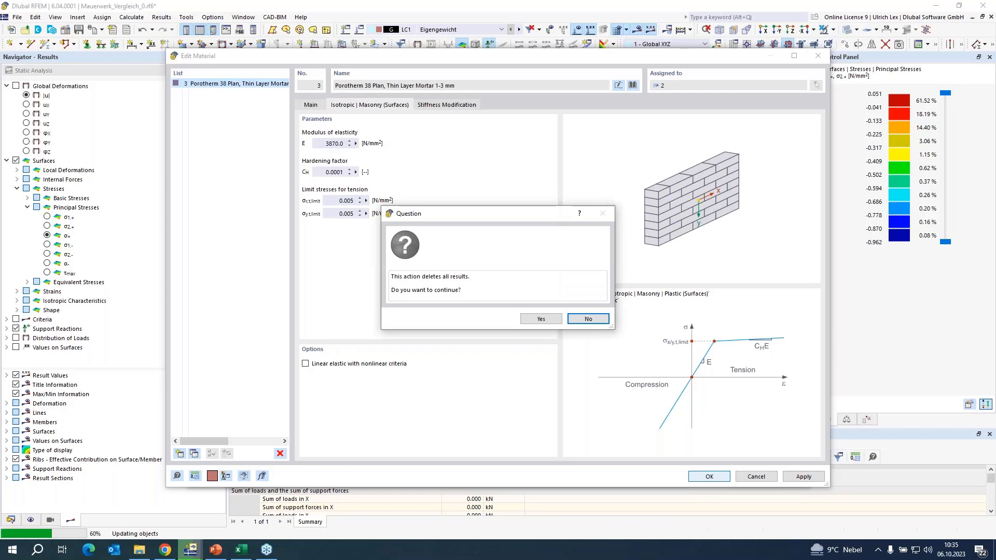
click(539, 317)
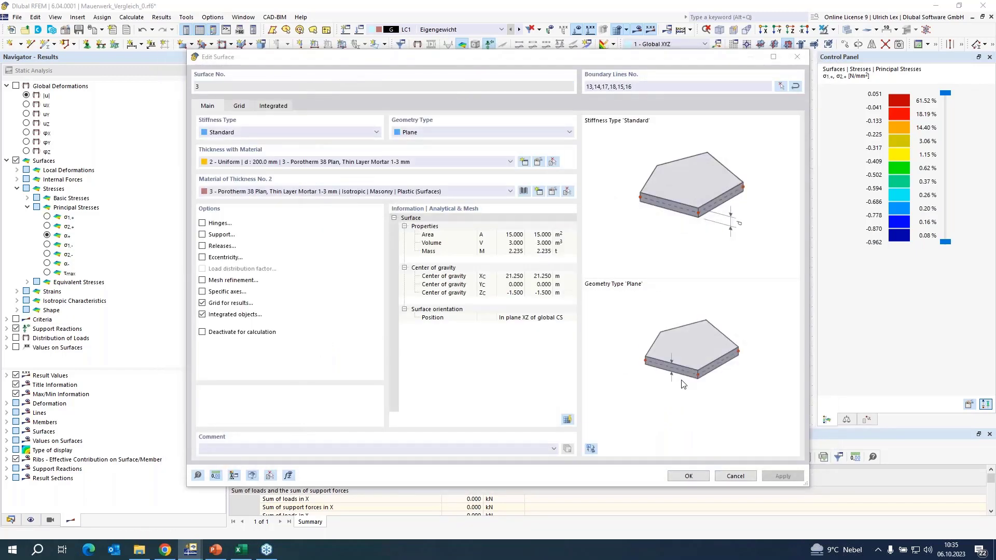
key(Return)
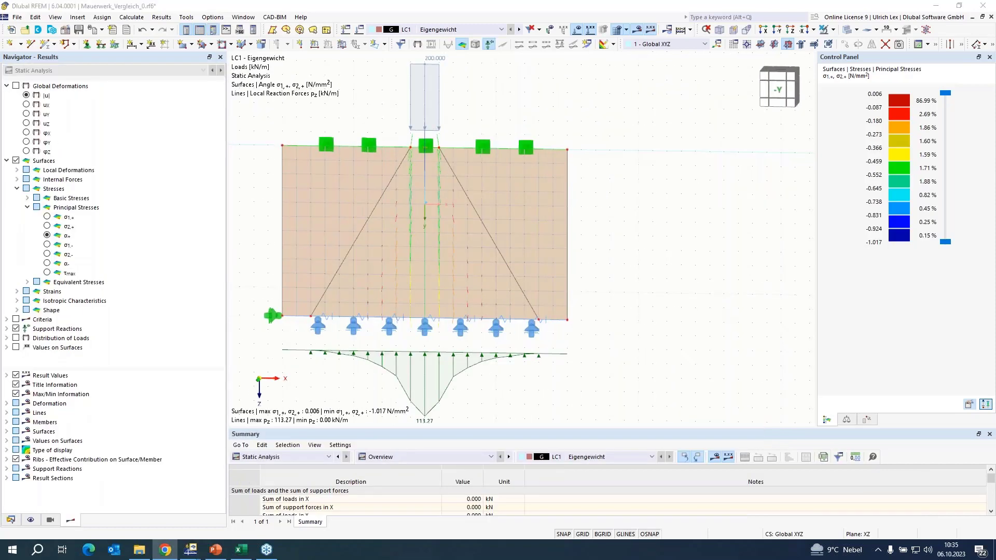
scroll(729, 126, down, 3)
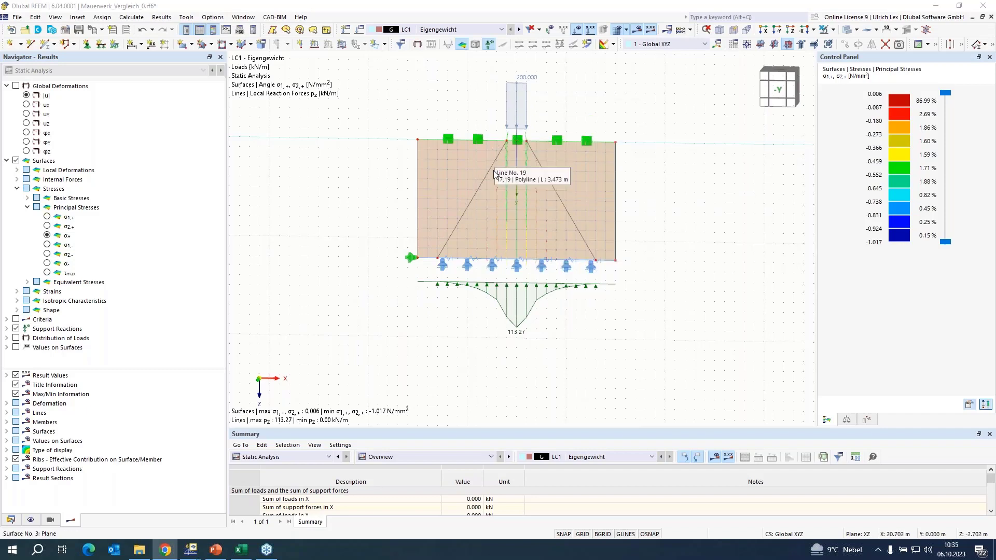
click(570, 319)
scroll(680, 130, up, 1)
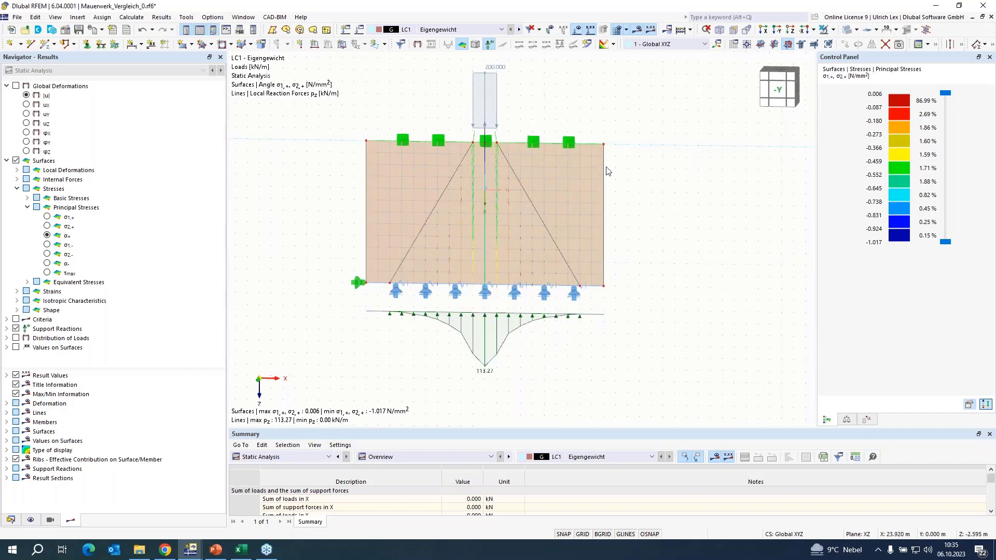
Step: Set both tension limit stresses of the wall's masonry material to 0.020 N/mm², accepting the deletion of results
double_click(579, 177)
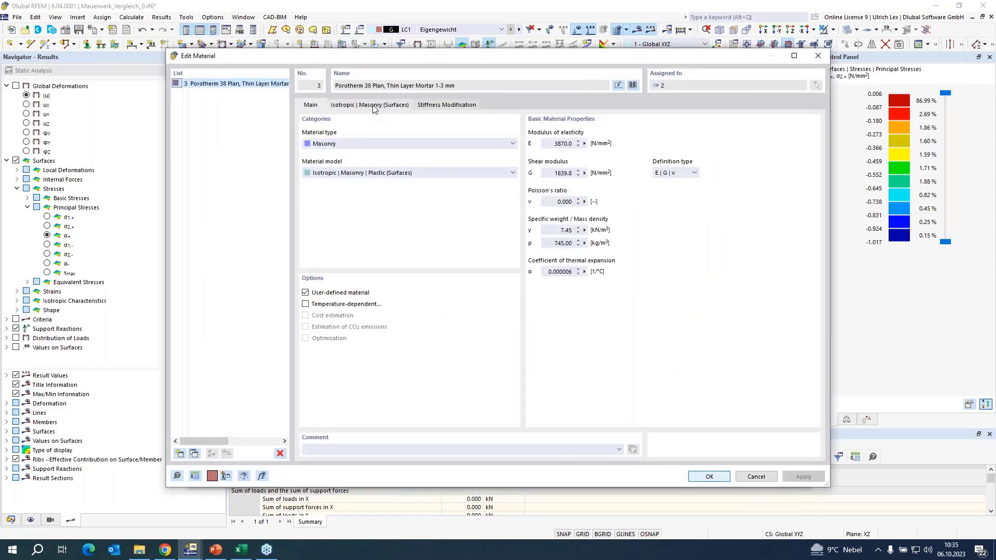
click(373, 105)
click(338, 200)
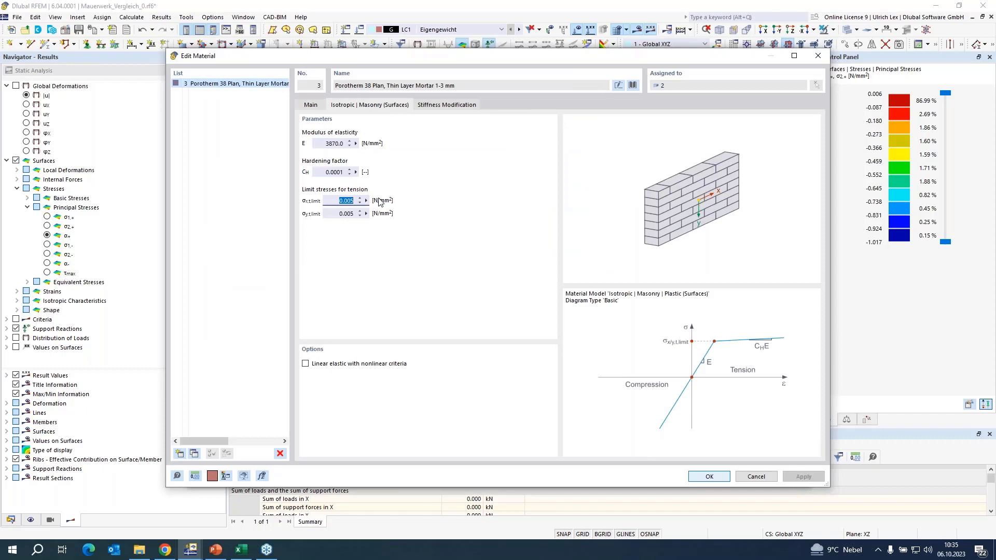
text(0,)
click(337, 213)
text(0,0)
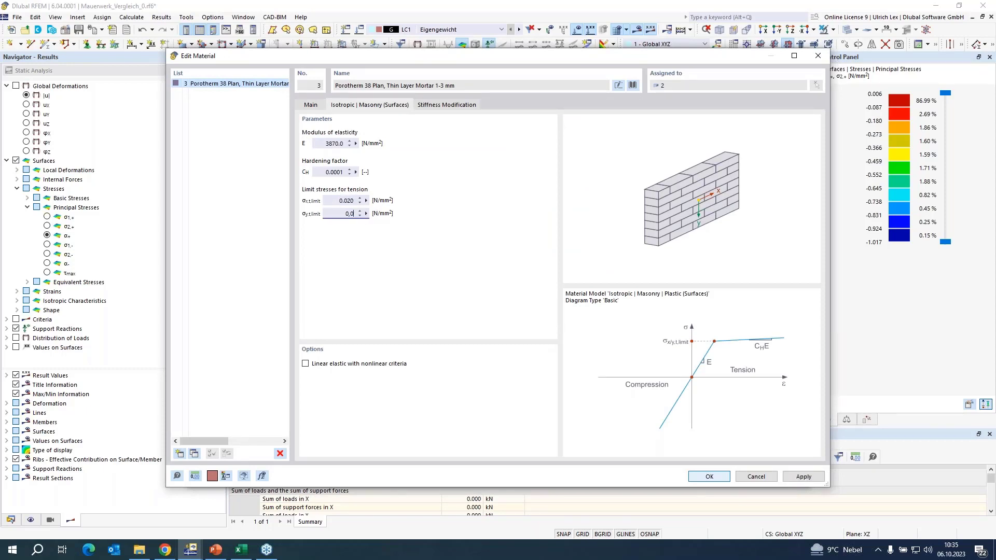
key(Tab)
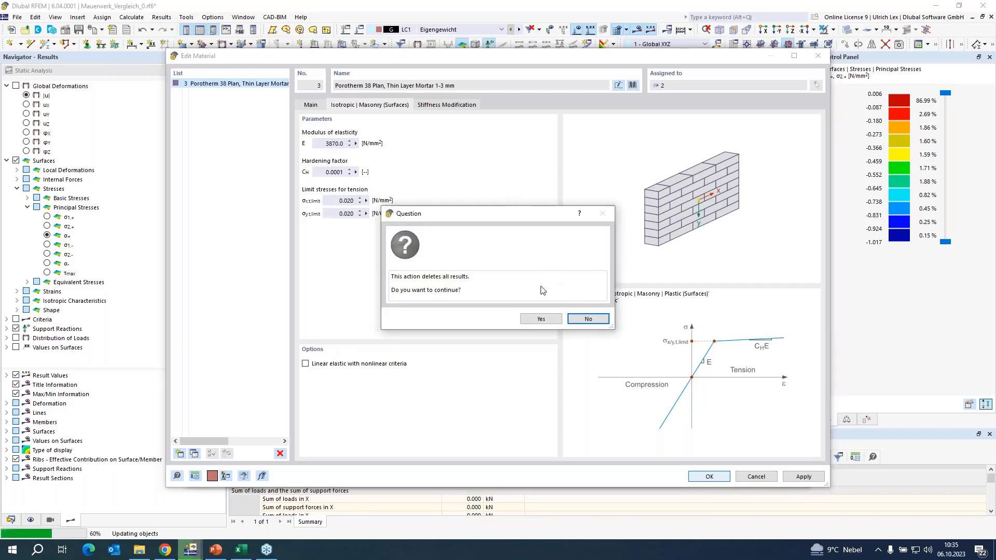
click(541, 320)
click(692, 476)
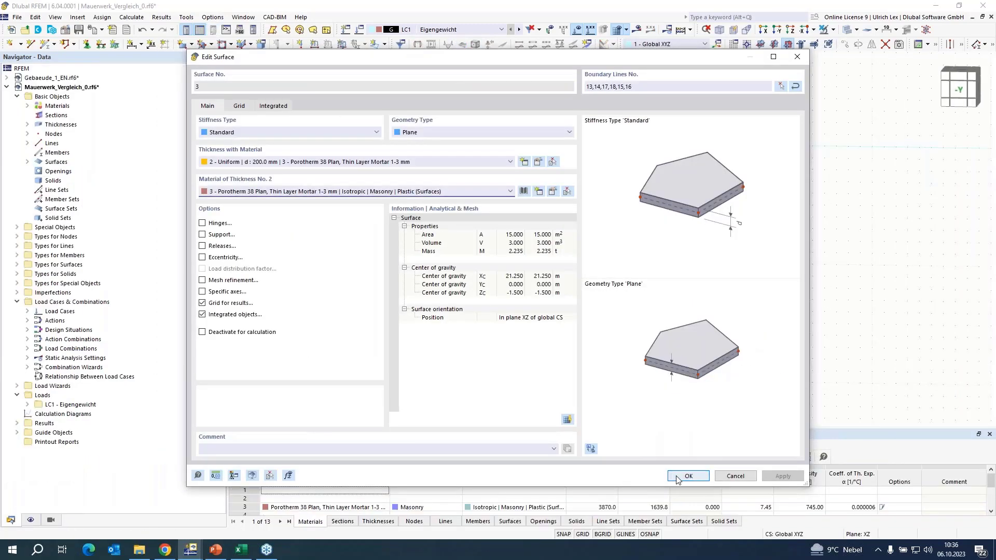
click(689, 476)
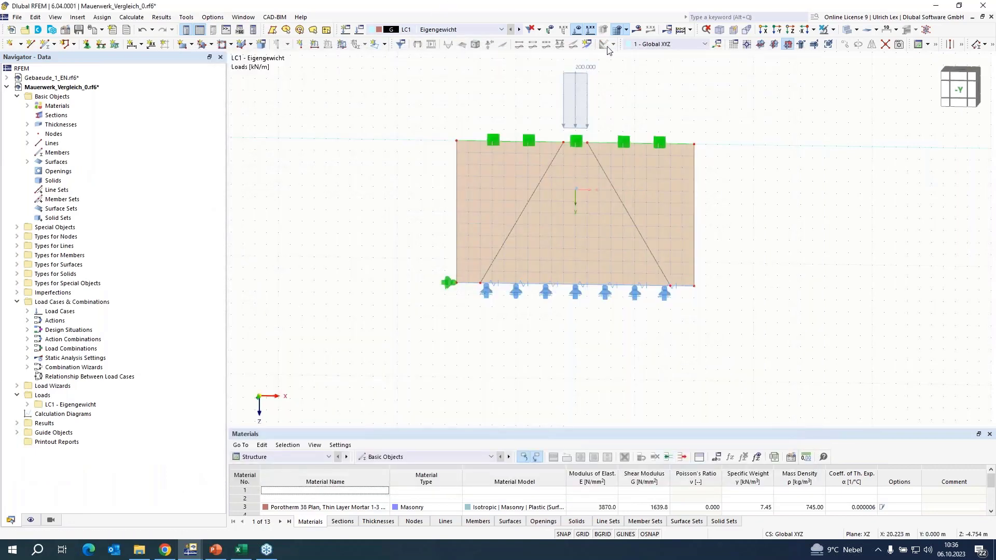
Step: Recalculate LC1 to review the wall's stresses and support reactions, and switch to the PowerPoint presentation
click(639, 30)
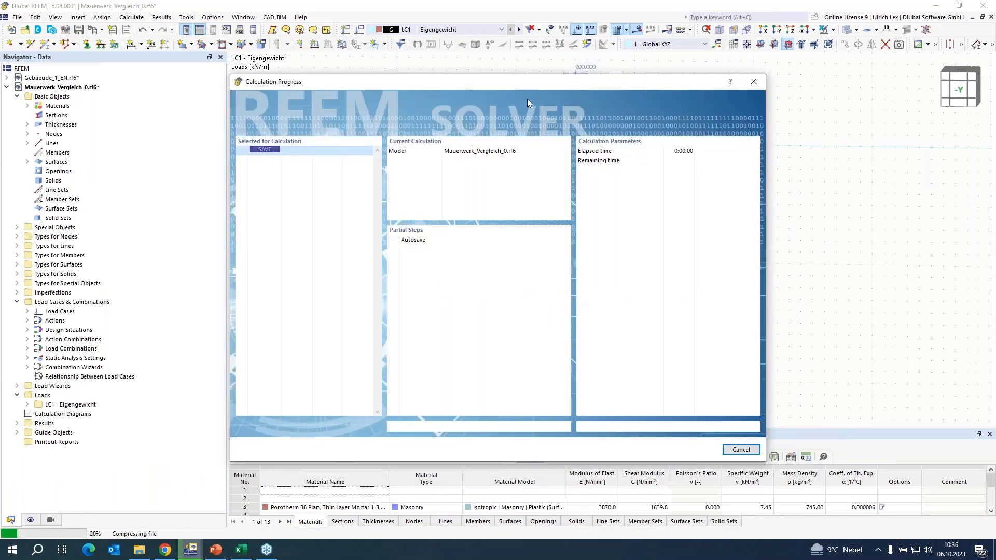
drag(481, 95, 443, 103)
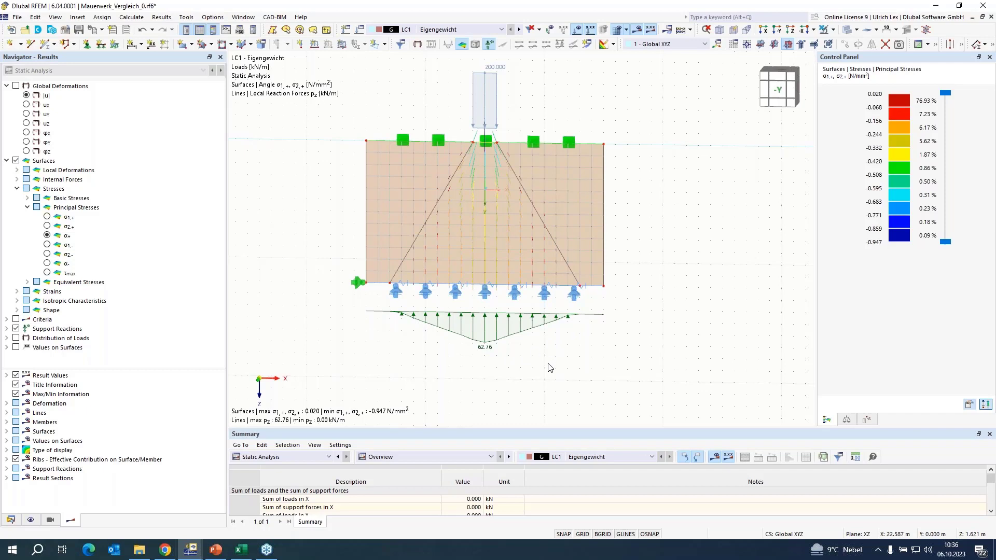
scroll(587, 397, down, 1)
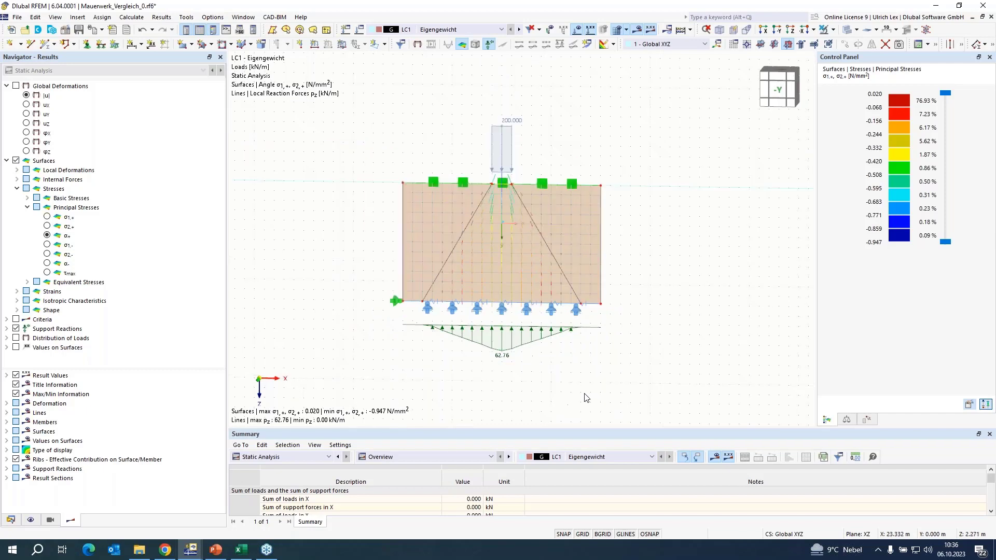
scroll(585, 397, up, 1)
scroll(581, 399, down, 1)
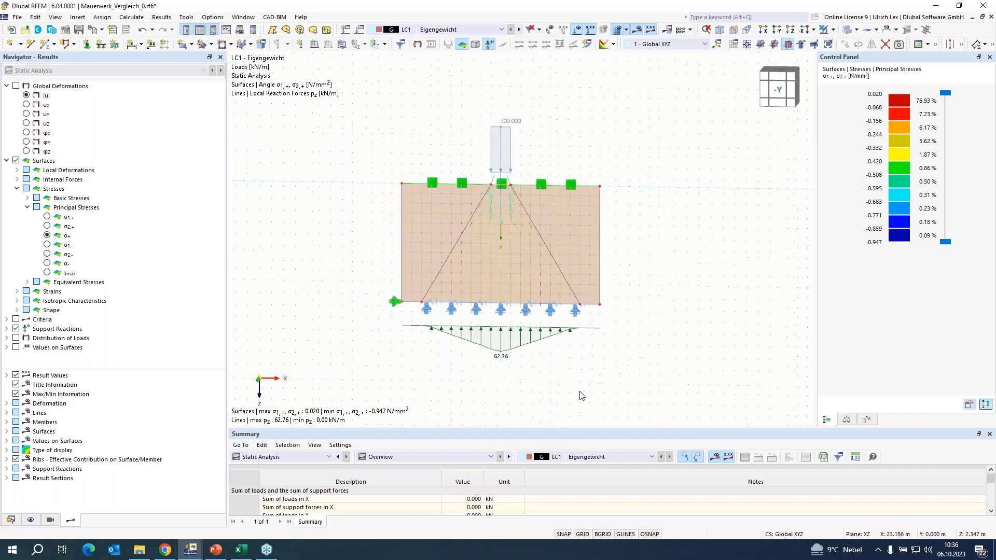
scroll(645, 320, up, 1)
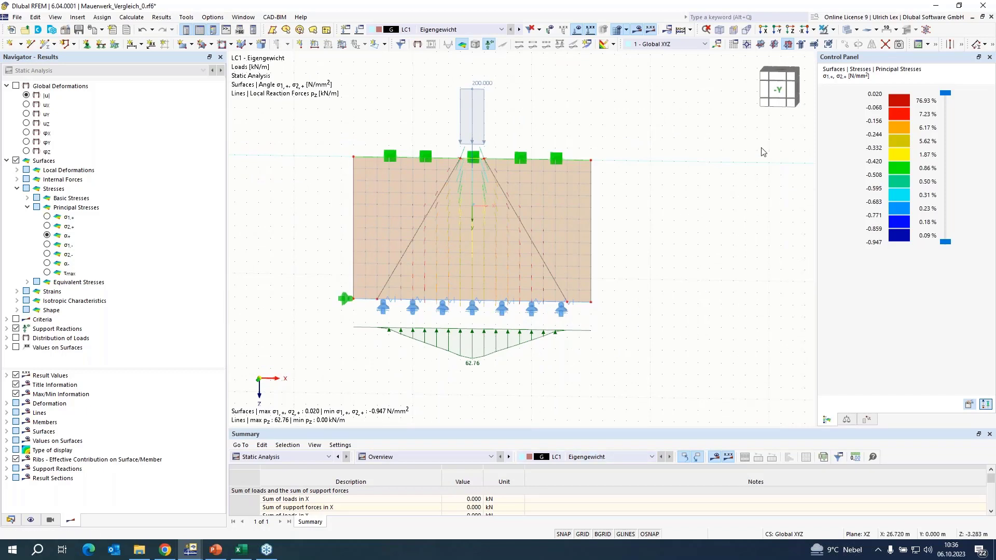
click(215, 551)
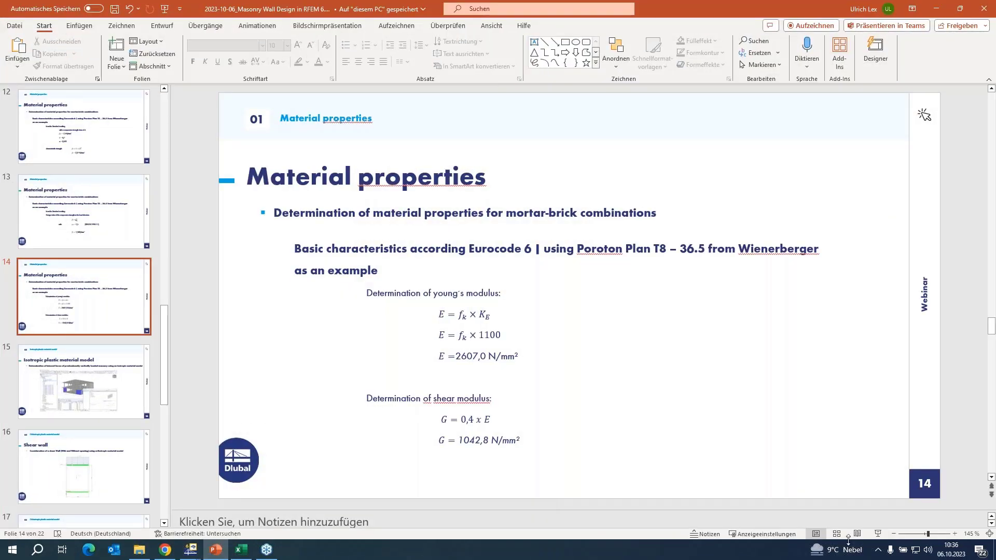
Step: Present the slide show from the isotropic plastic material model slide through to the Shear wall slide
click(877, 533)
key(Right)
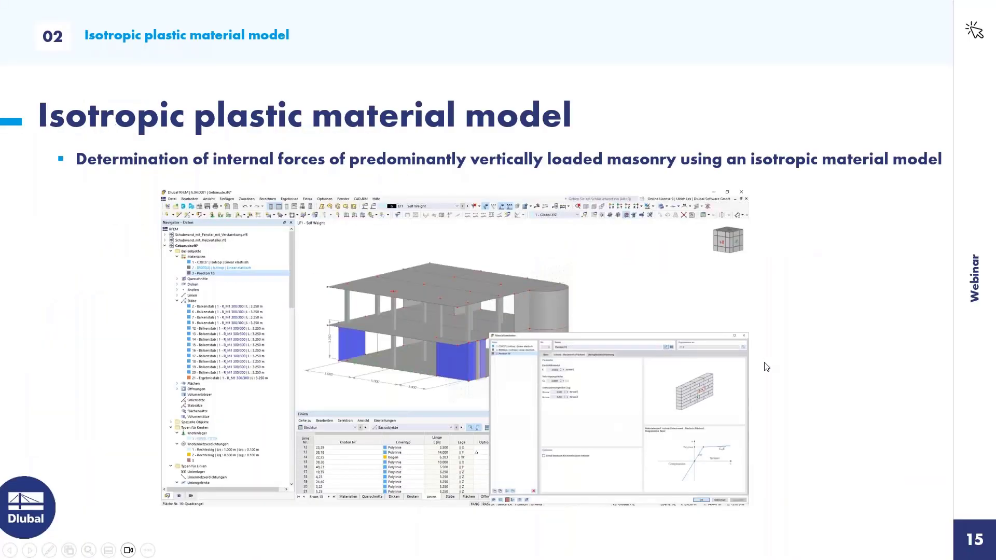
key(Right)
key(Left)
key(Right)
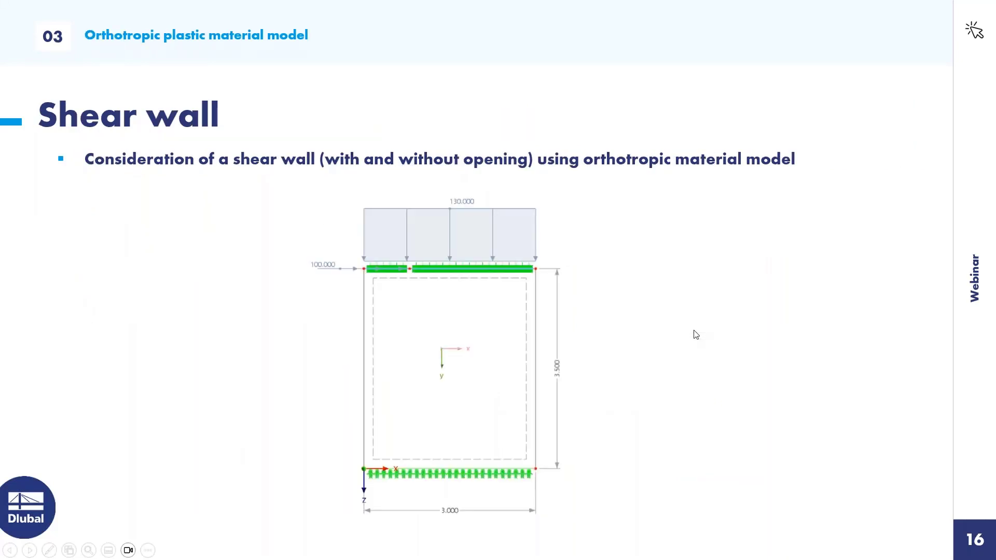
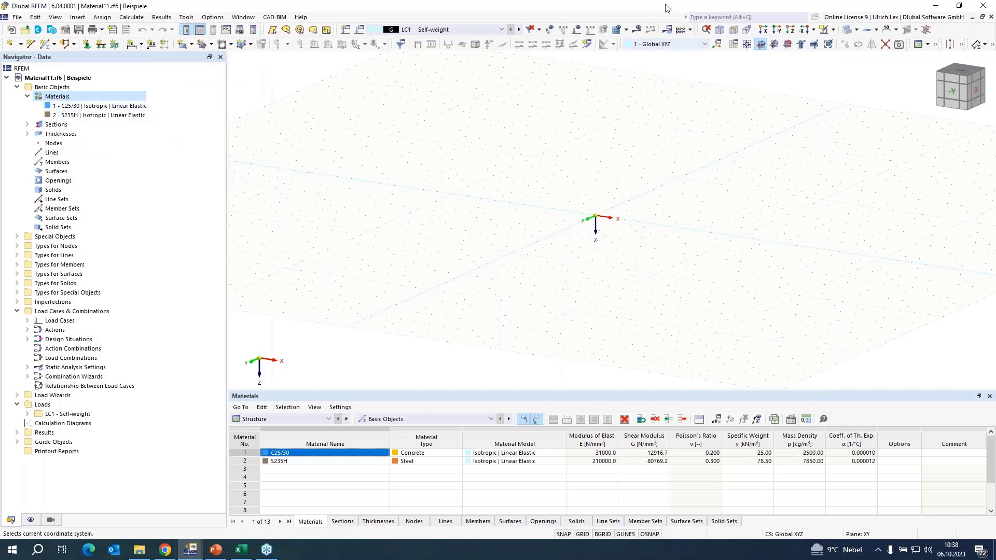
Step: Set the work plane to XZ and create a new Masonry material with the Orthotropic | Masonry | Plastic (Surfaces) model
click(787, 44)
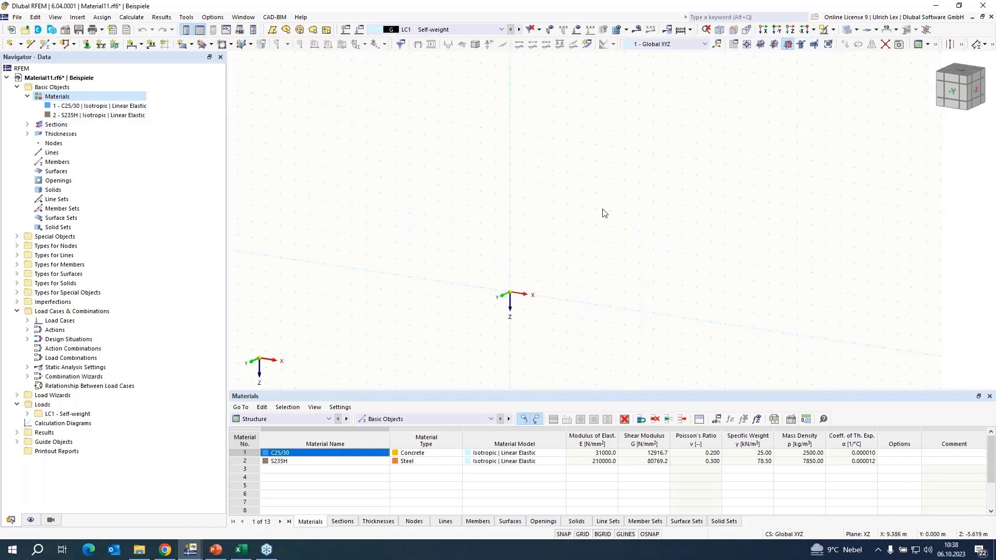
right_click(65, 98)
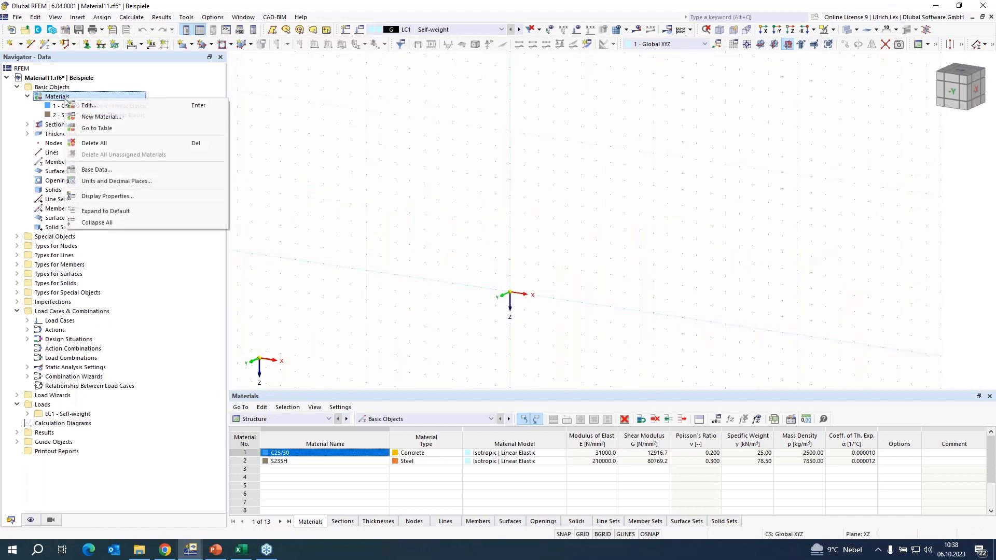
click(101, 115)
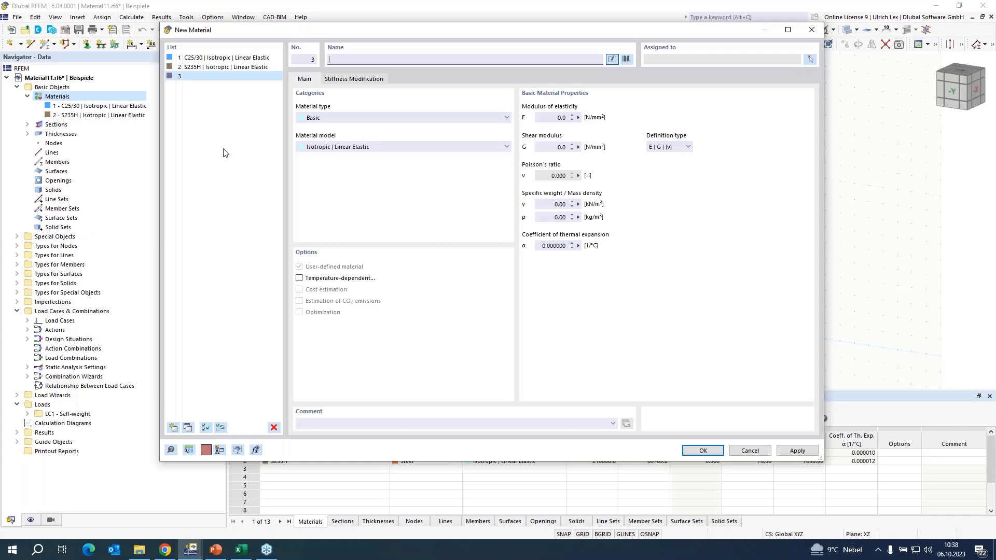
click(376, 119)
click(370, 131)
click(373, 146)
click(379, 172)
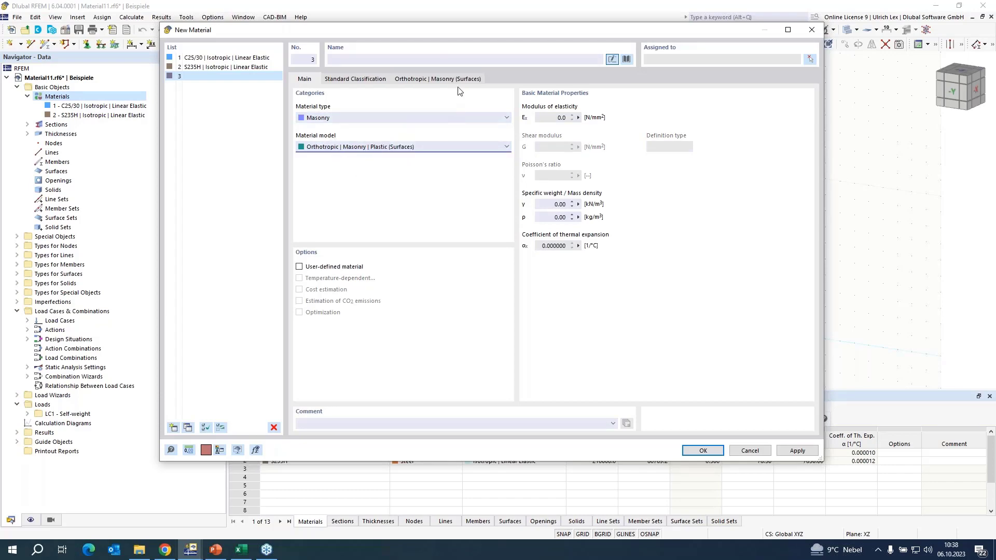
Step: Assign the Wienerberger Österreich library material Porotherm 25-38 Objekt LDF Plan, Thin Layer Mortar 1-3 mm, 5.14 N/mm², from the mortared masonry series
click(626, 59)
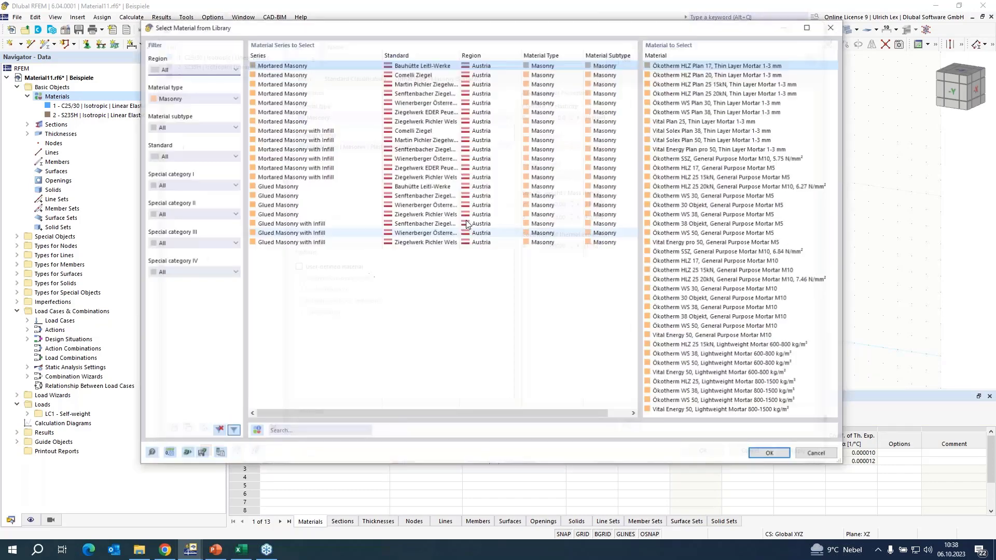
click(402, 103)
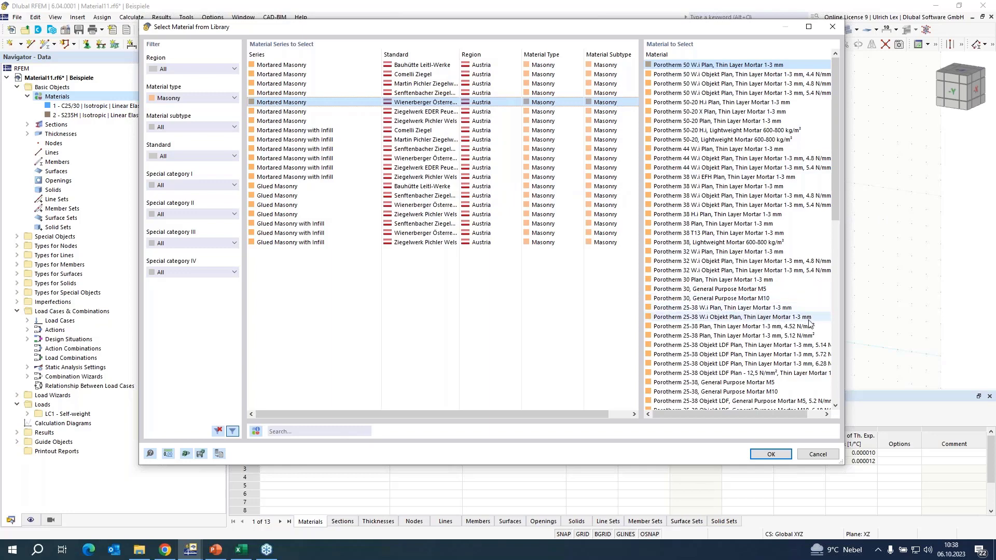
click(819, 345)
click(785, 455)
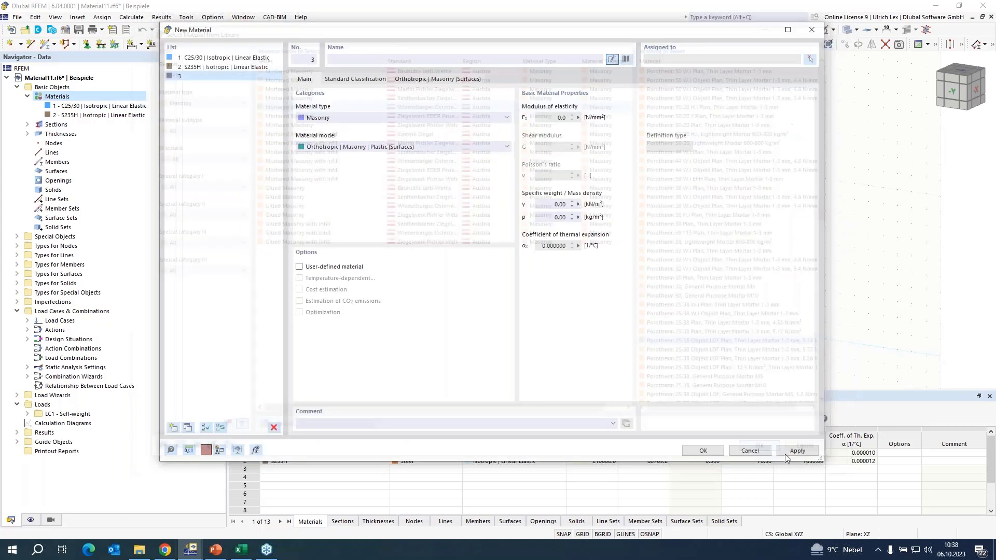
click(703, 450)
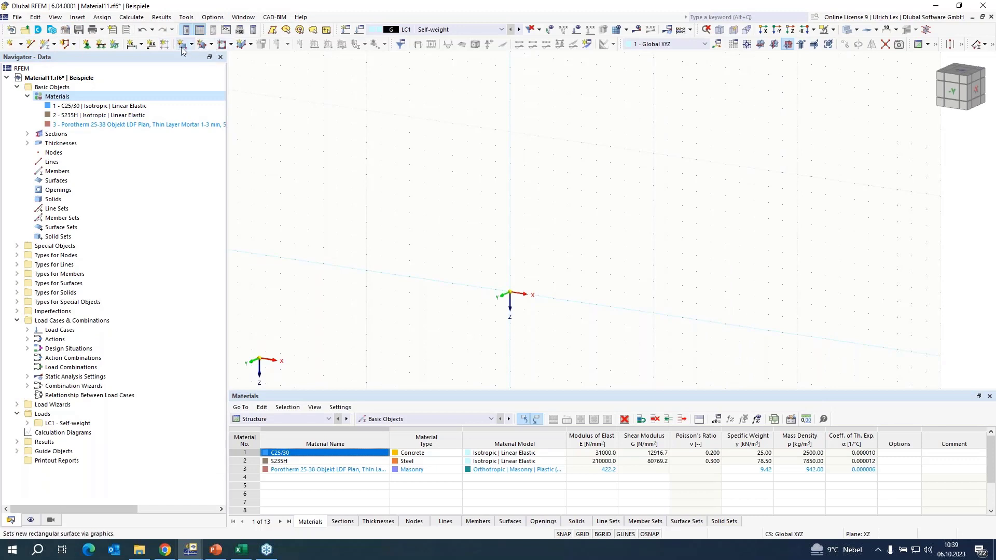
Step: Create a new uniform thickness of 250 mm using the Porotherm 25-38 masonry material
click(27, 144)
right_click(52, 144)
click(81, 165)
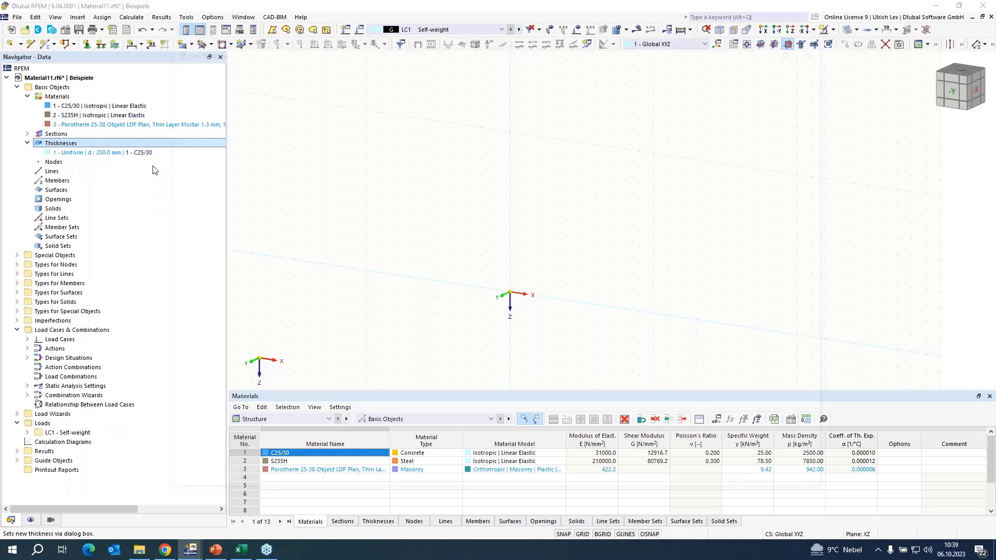
click(415, 154)
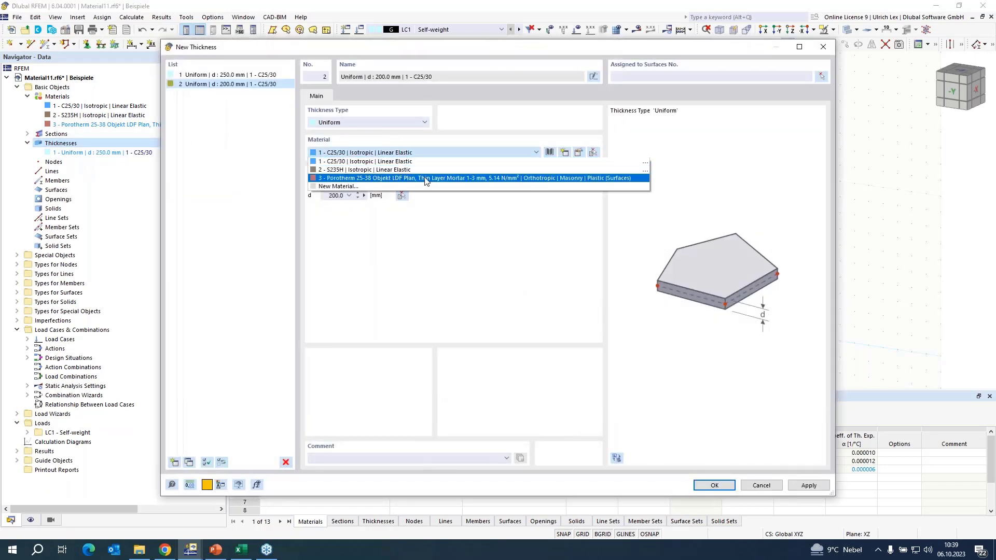
click(429, 181)
double_click(351, 193)
text(250)
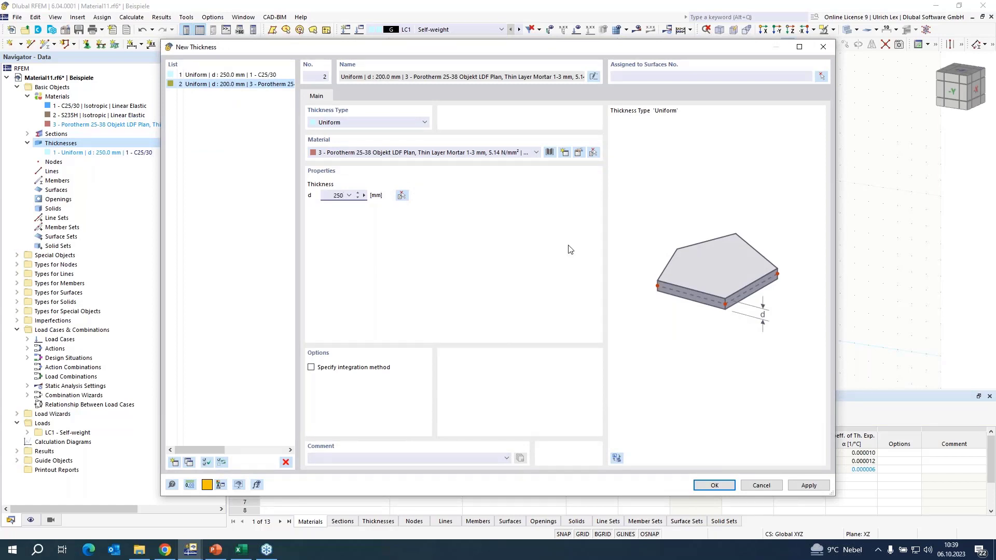
click(712, 485)
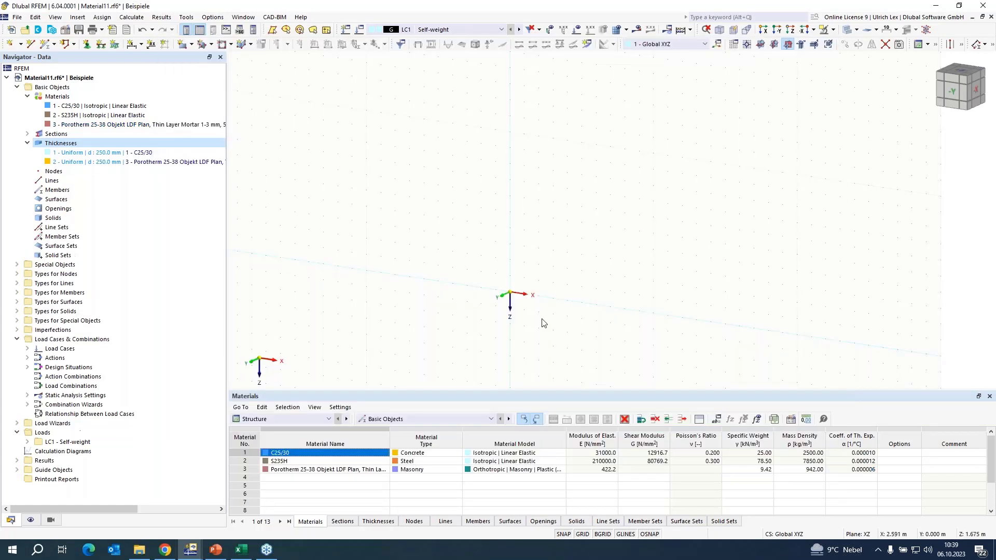
Step: Draw a rectangular surface with the 250 mm Porotherm thickness from the origin to X 6 m, Z -6 m
click(183, 44)
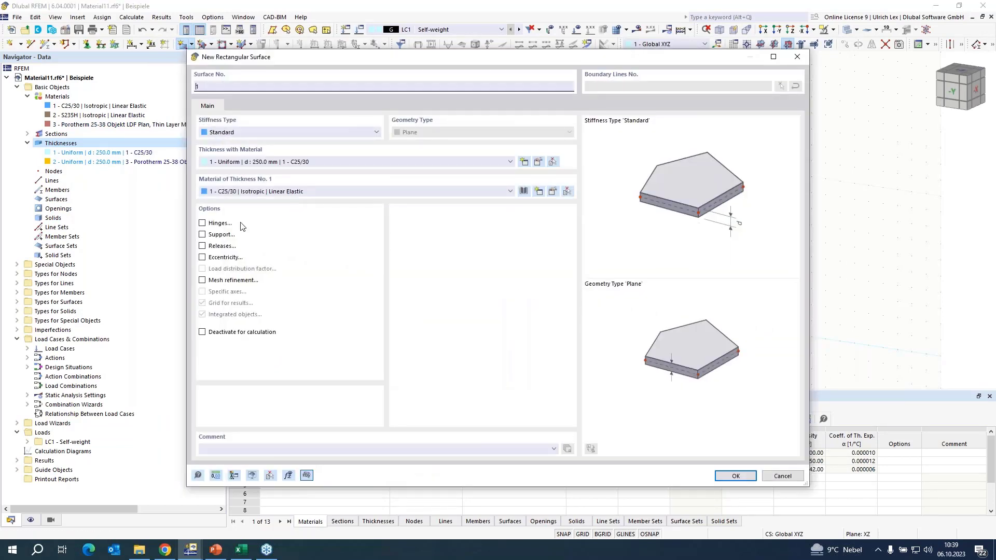
click(334, 161)
click(338, 176)
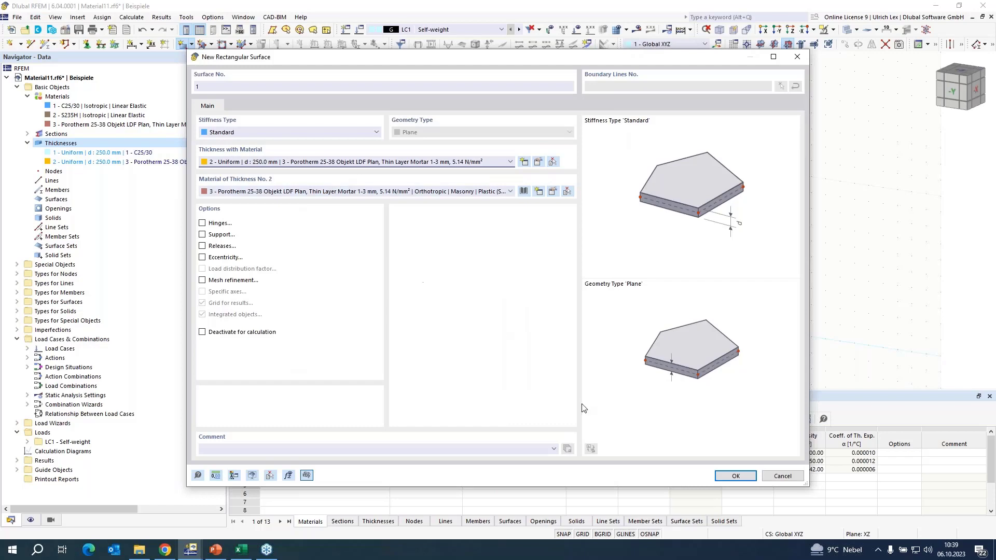
click(736, 475)
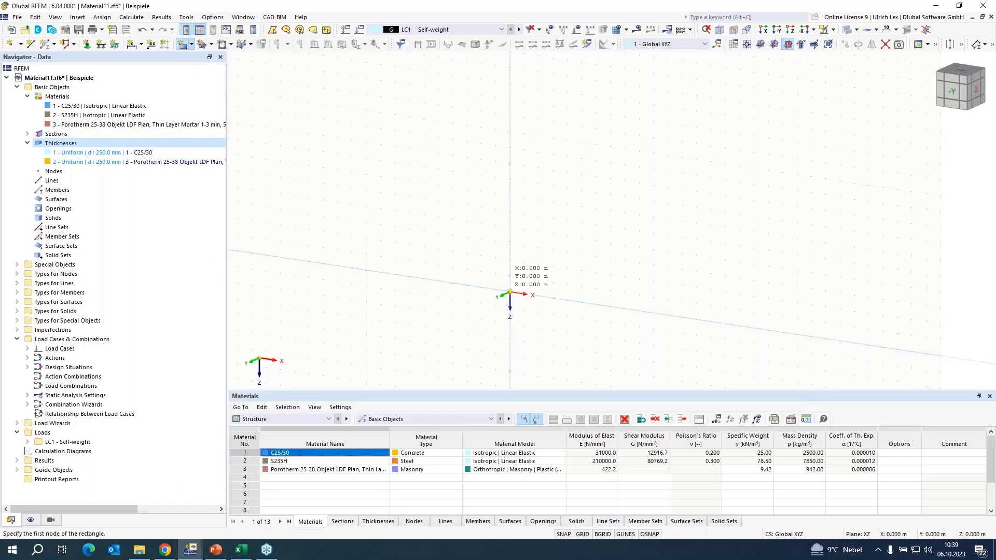
click(510, 294)
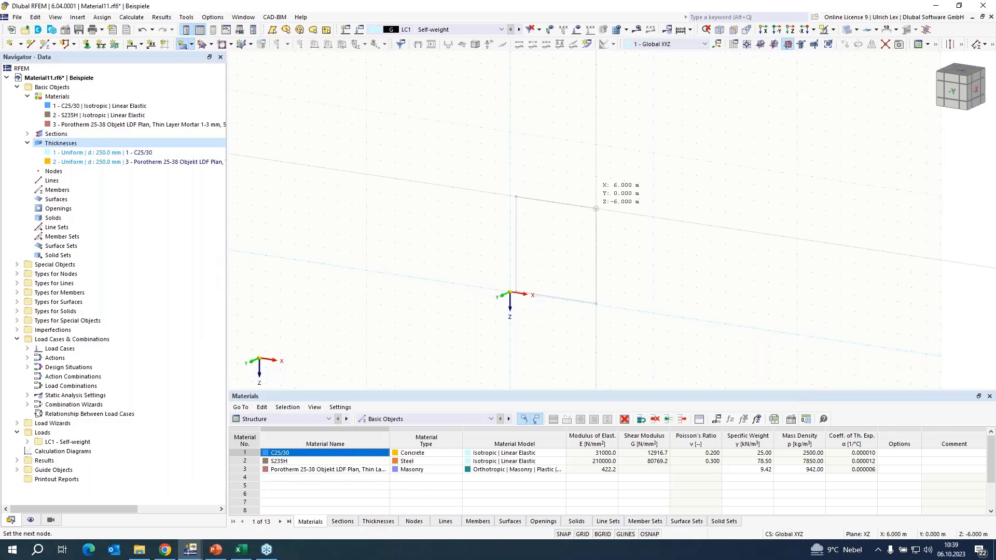
key(Escape)
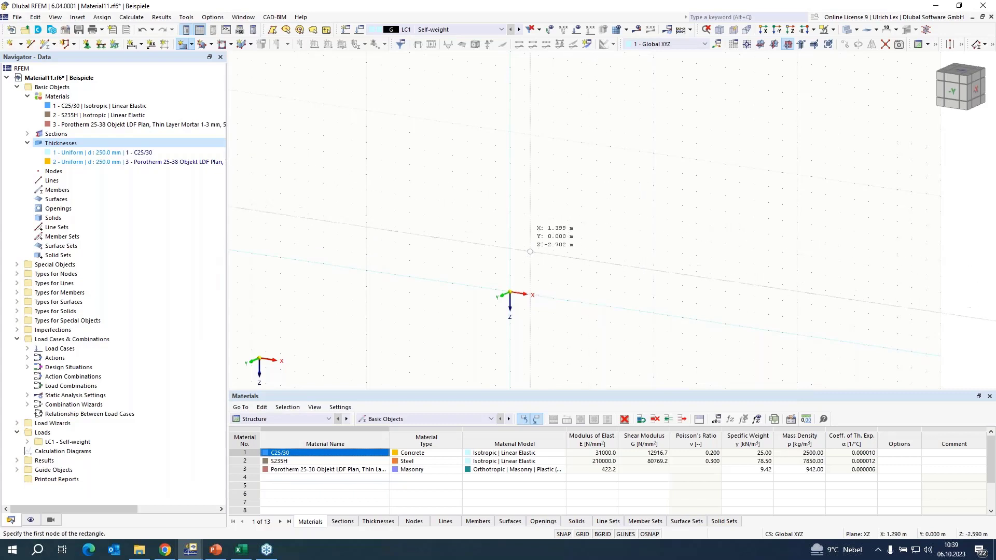
click(510, 293)
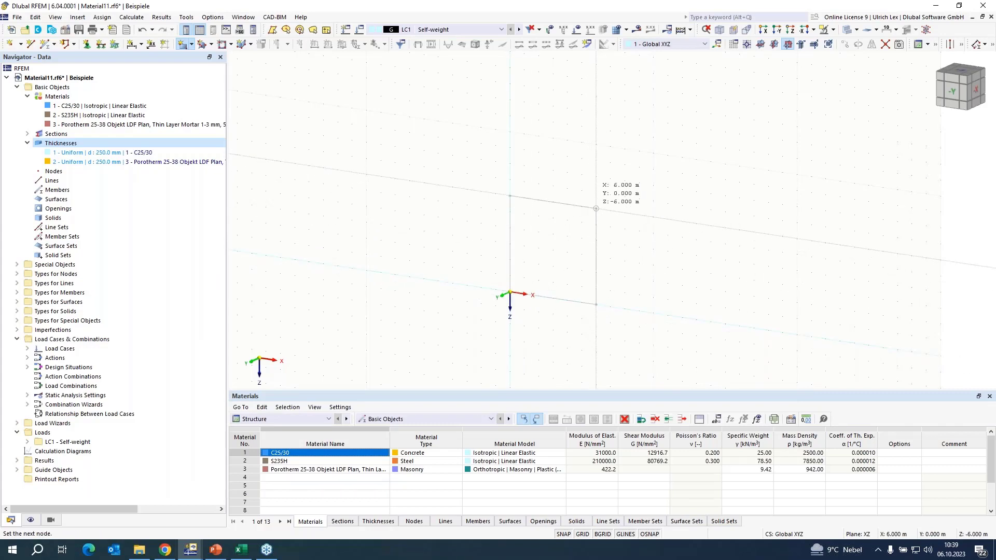
click(595, 209)
key(Escape)
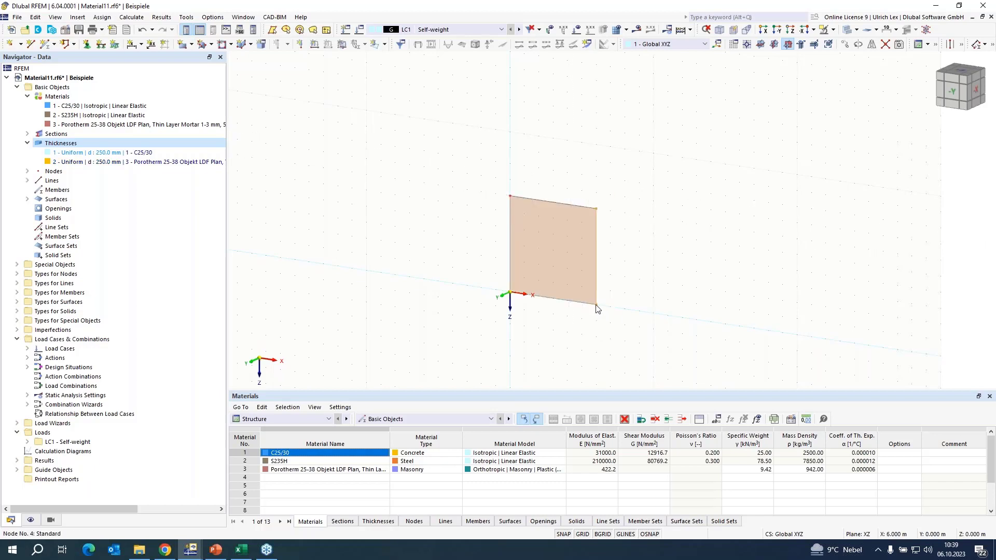
Step: Set the X coordinate of the wall's two nodes away from the origin side to 3 m
double_click(596, 305)
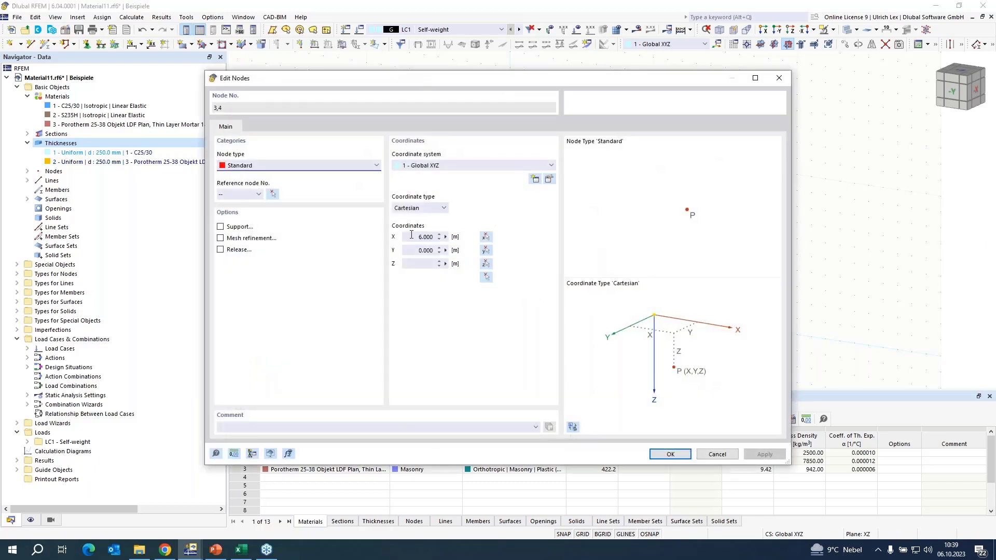
drag(421, 237, 455, 238)
text(3)
key(Return)
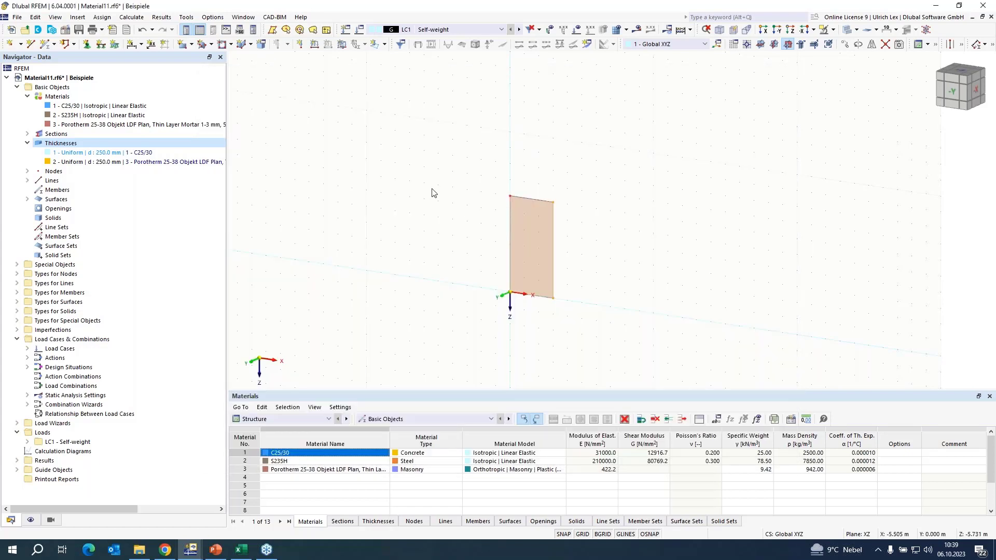
Step: Set the Z coordinate of the wall's two upper nodes to -3.5 m
double_click(553, 202)
click(420, 264)
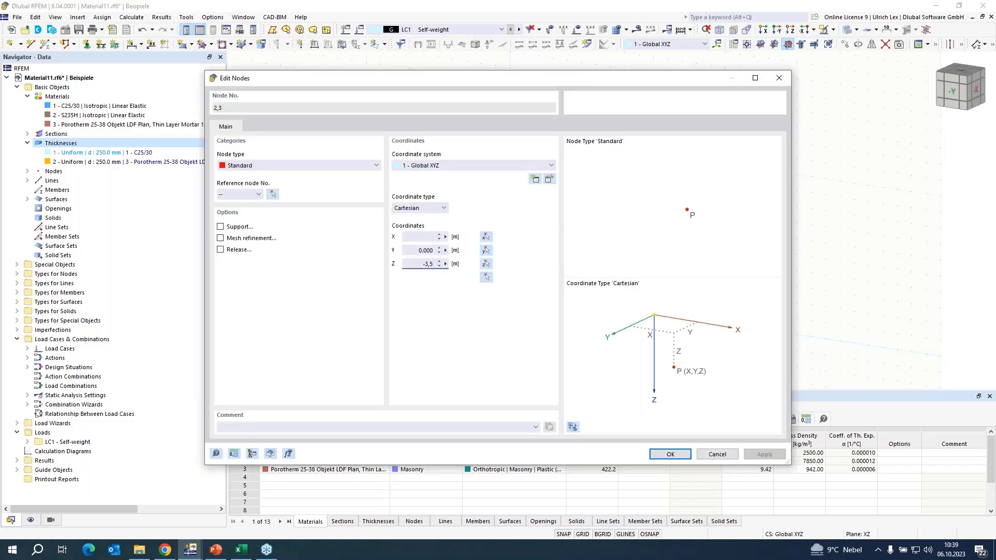
key(Return)
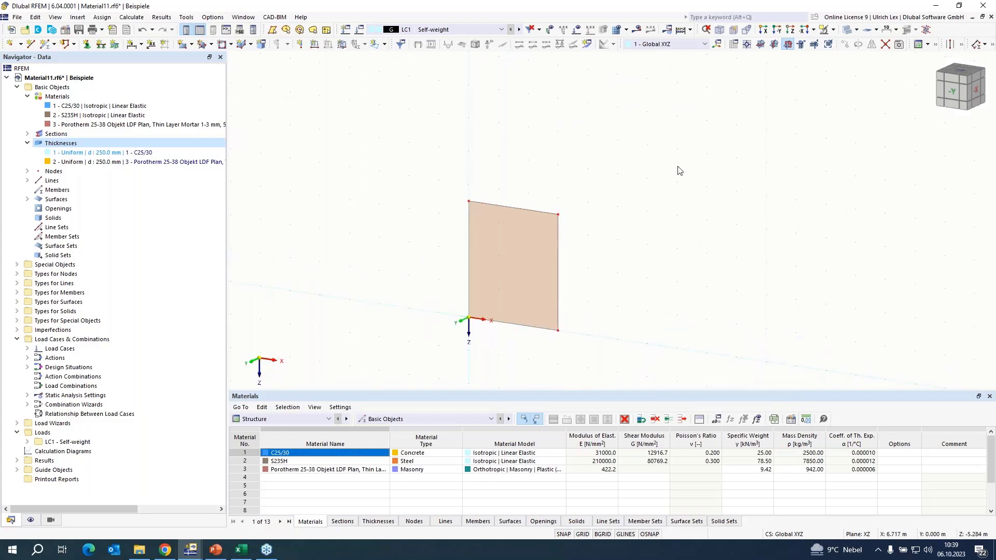
scroll(668, 172, down, 1)
scroll(508, 297, up, 2)
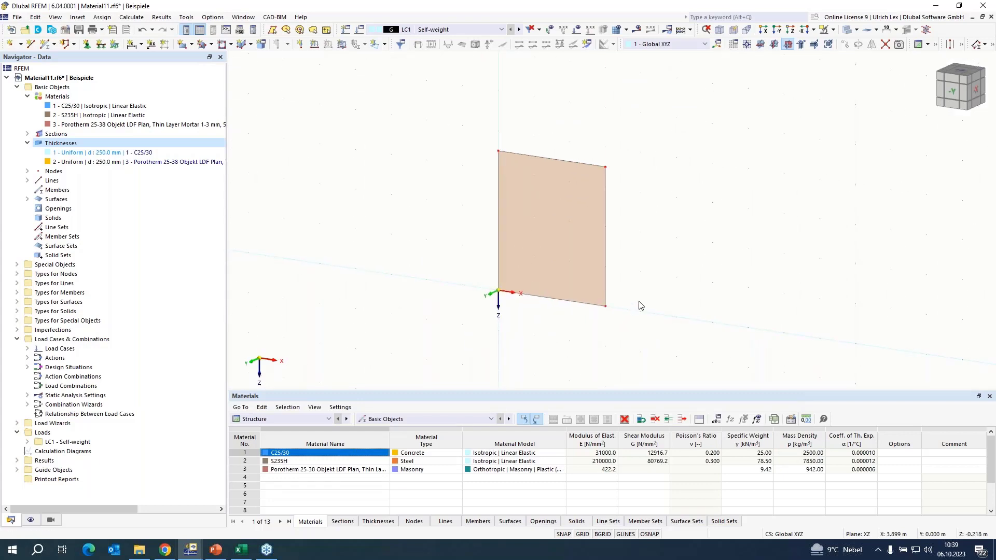
Step: Add rotational restraint φX to the Hinged line support and assign it to the wall's bottom line
click(101, 43)
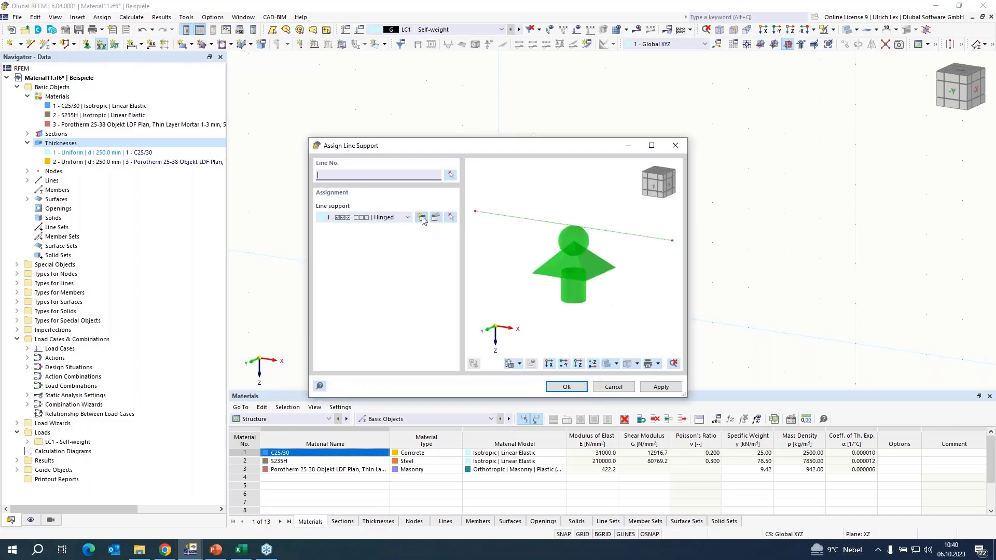
click(435, 218)
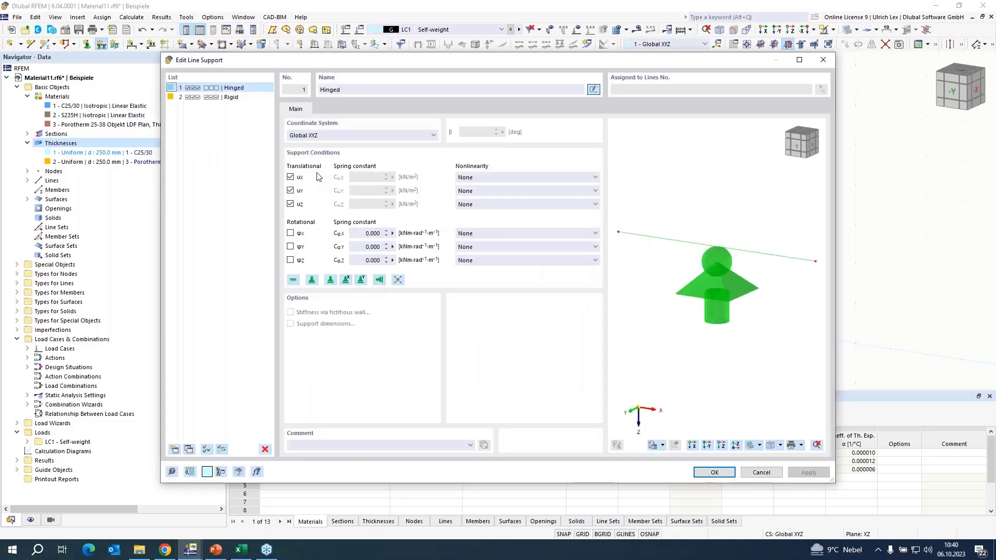
click(291, 234)
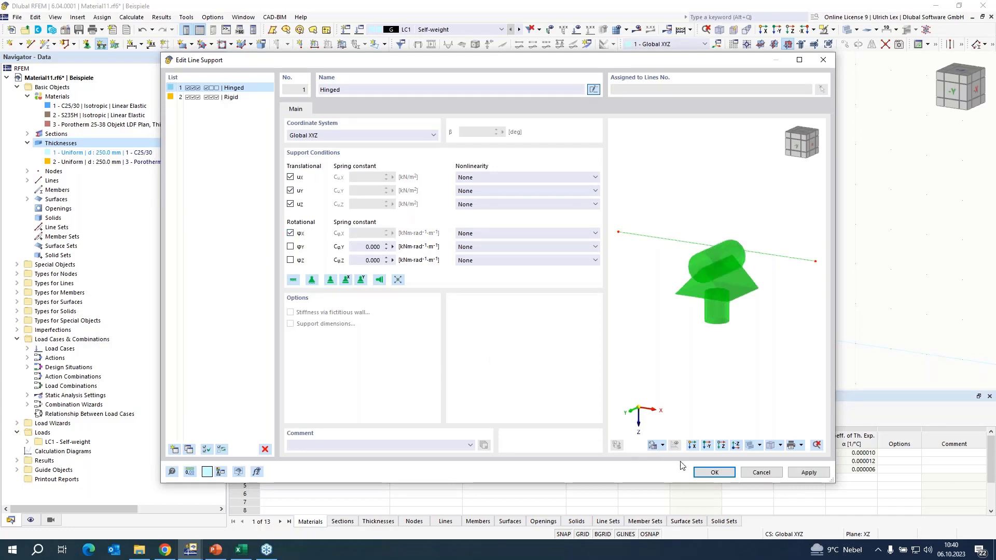
click(714, 472)
click(581, 385)
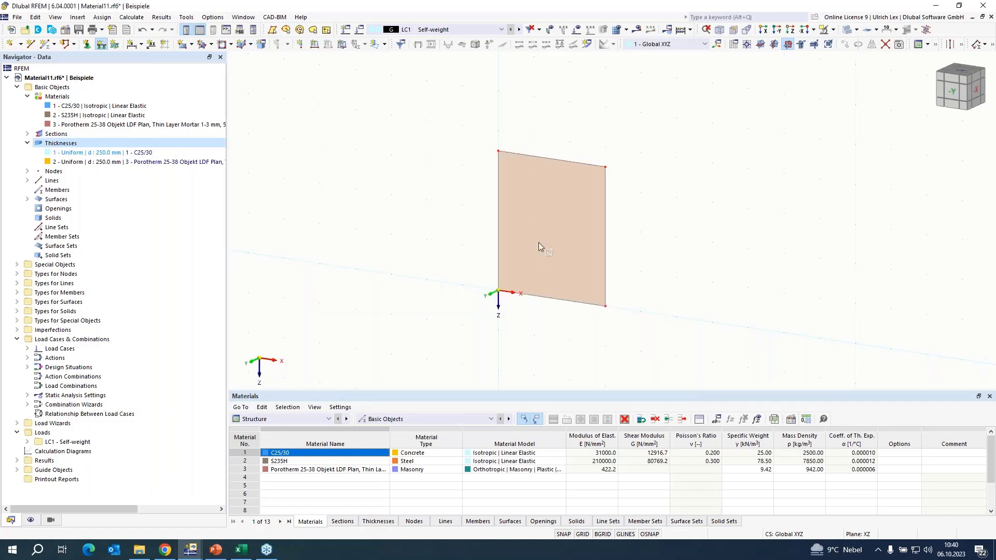
click(542, 298)
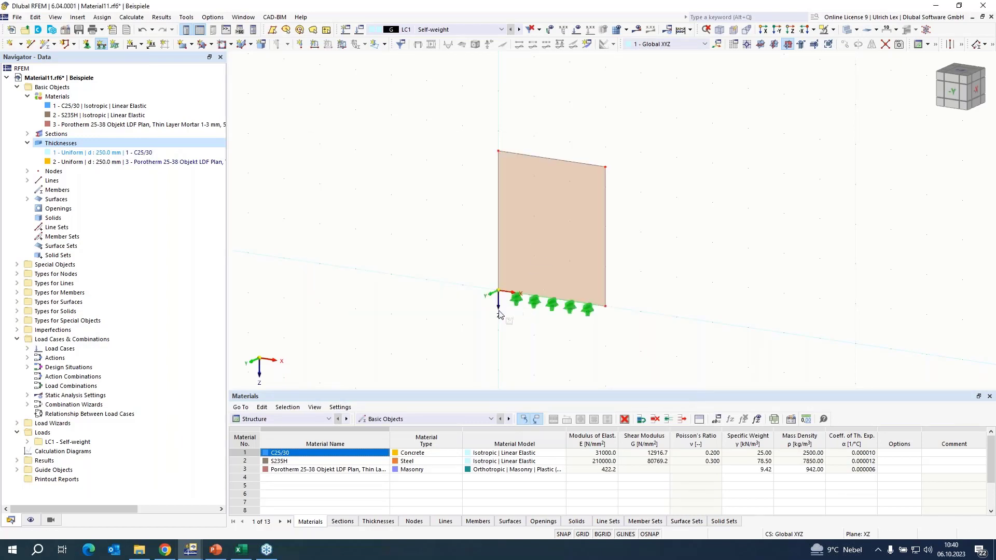
Step: Create a line support restraining only uY, with rotational spring constant Cφ,X of 5, and assign it to the wall's top line
click(100, 46)
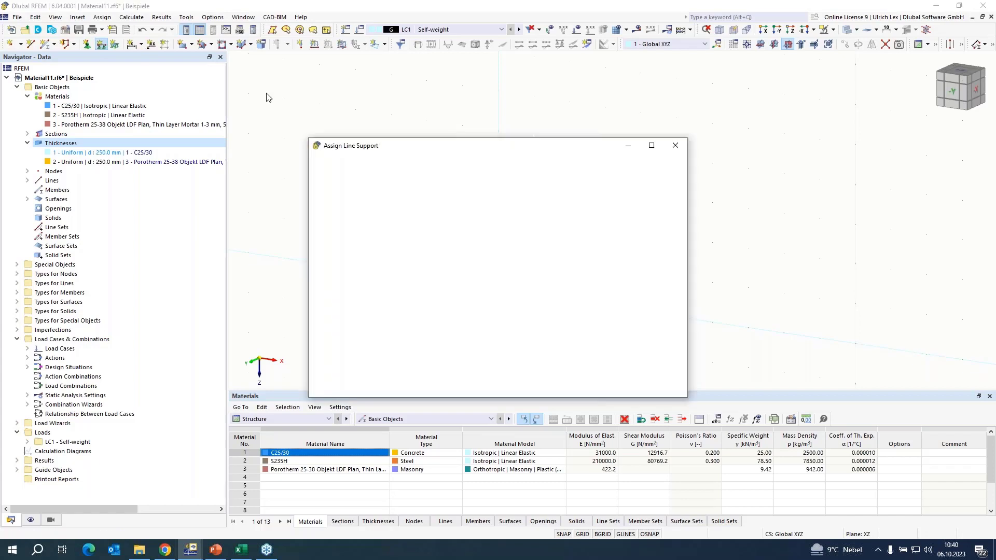
click(424, 218)
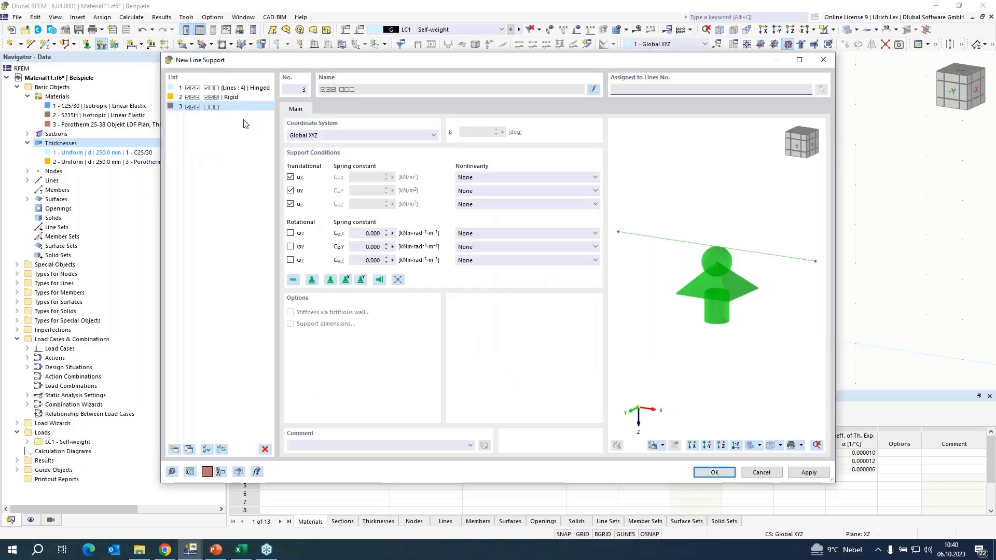
click(290, 203)
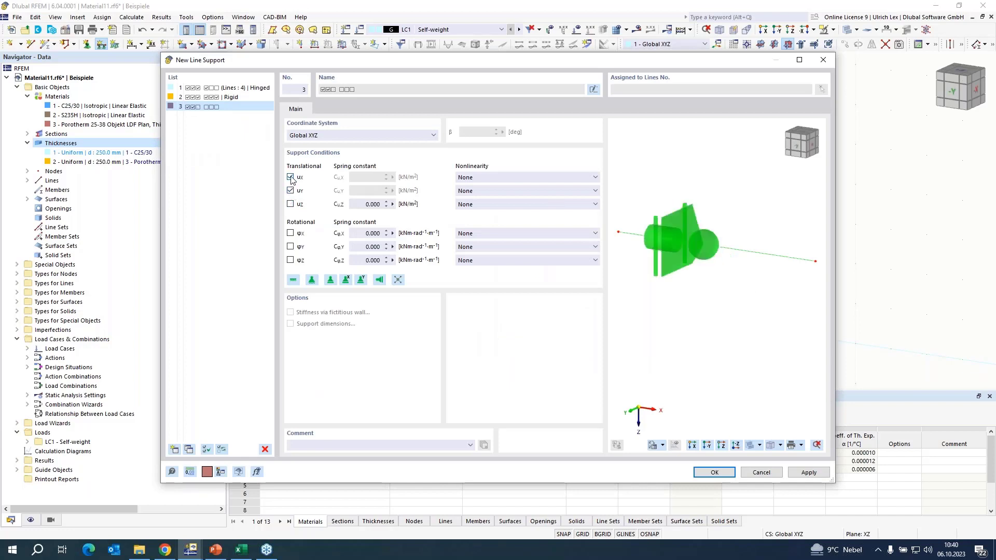
click(291, 177)
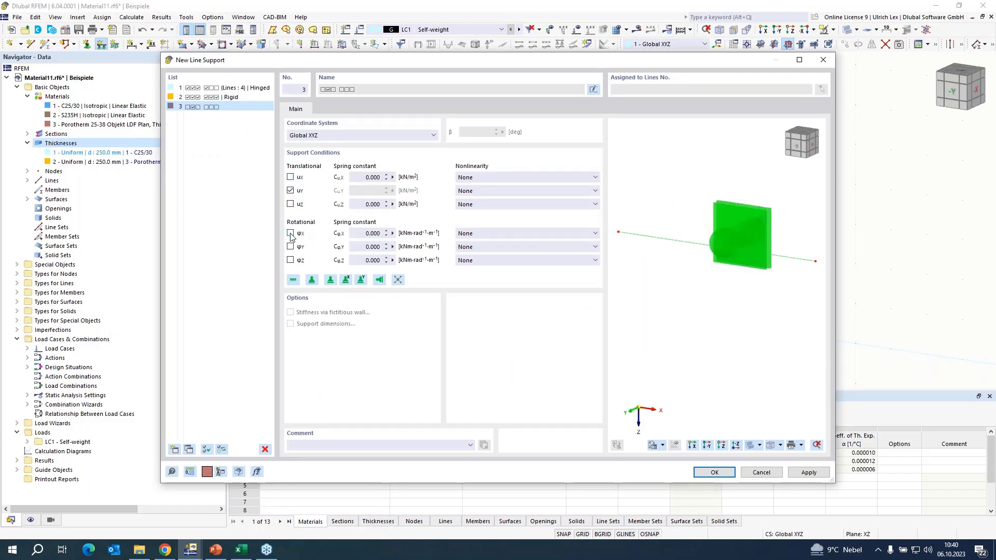
double_click(372, 233)
text(5)
click(714, 473)
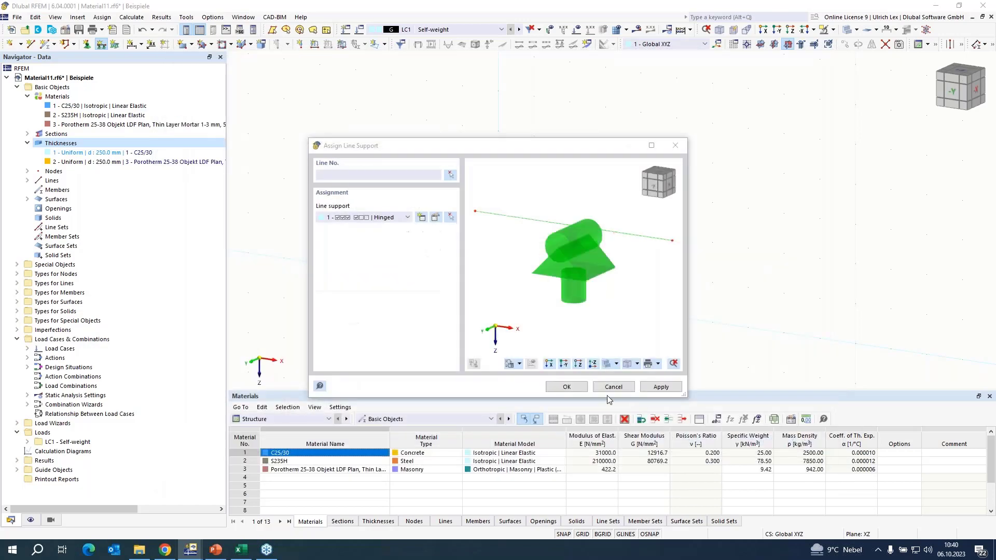
click(572, 387)
click(584, 164)
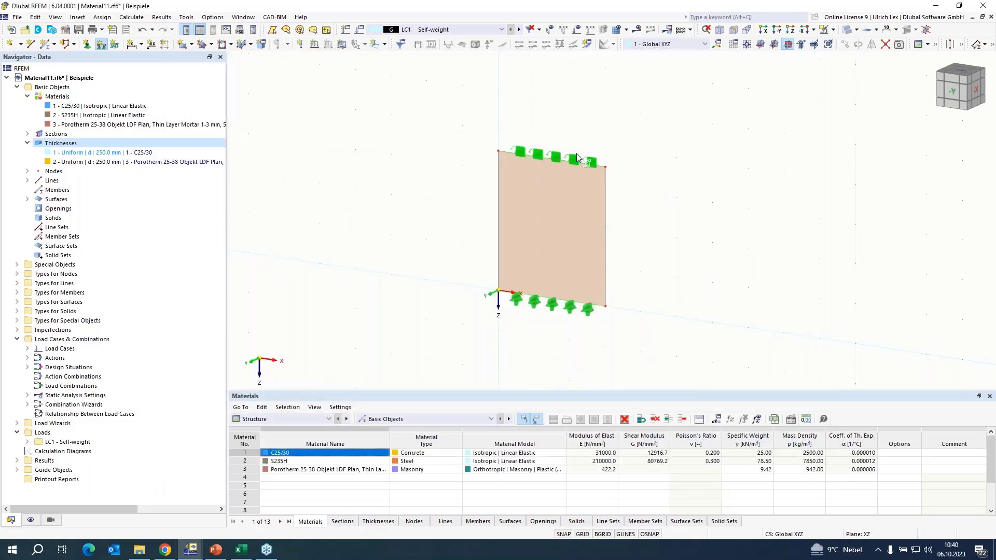
key(Escape)
scroll(622, 145, up, 3)
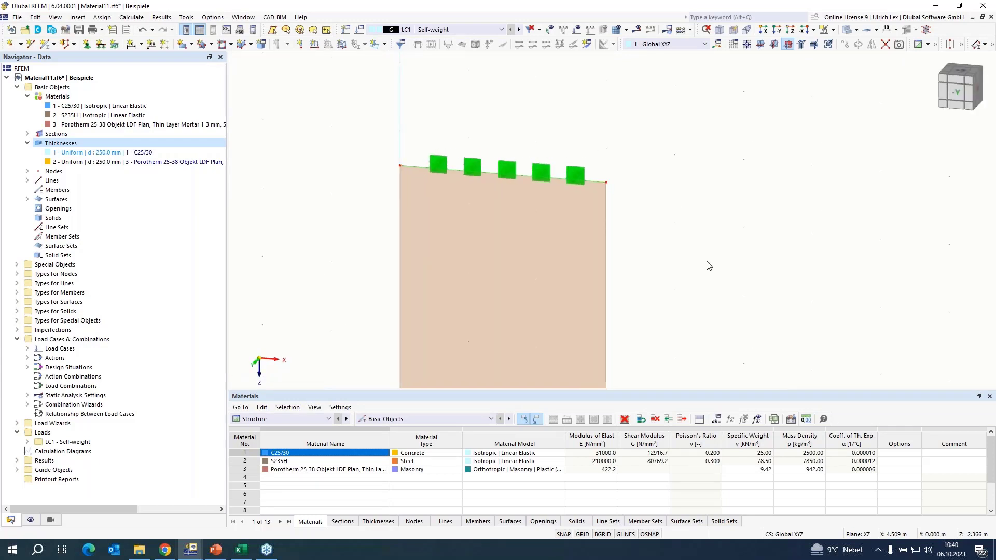
scroll(586, 124, up, 1)
scroll(444, 213, up, 2)
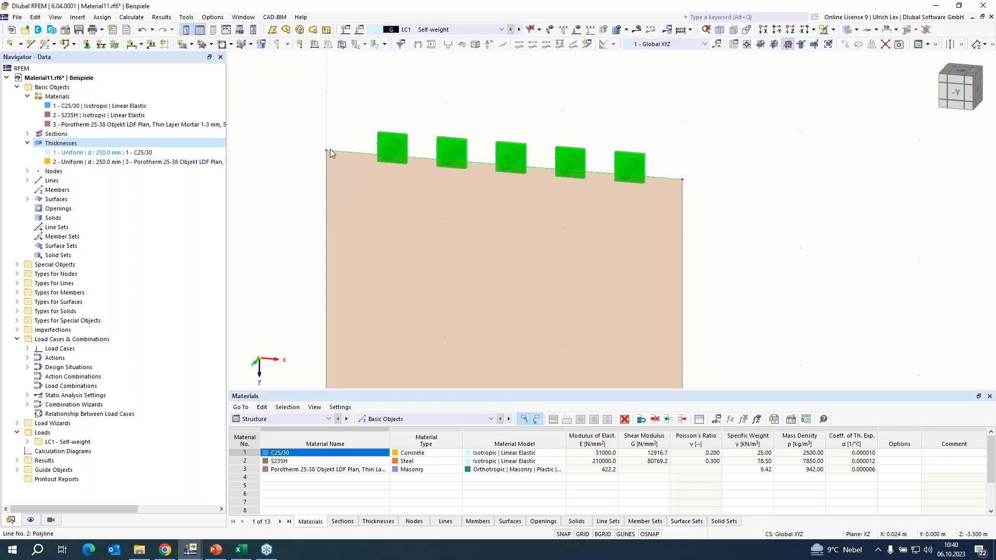
right_click(363, 152)
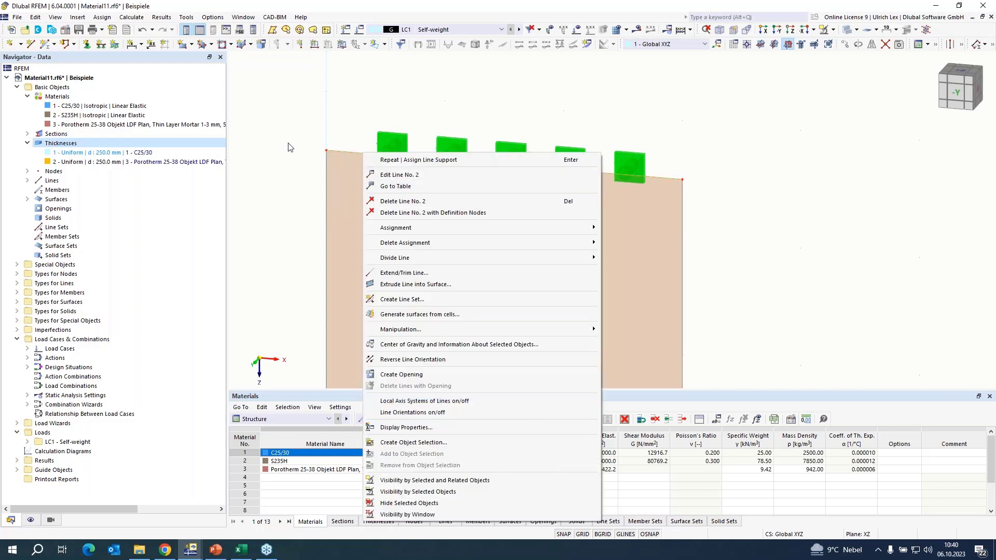
click(305, 175)
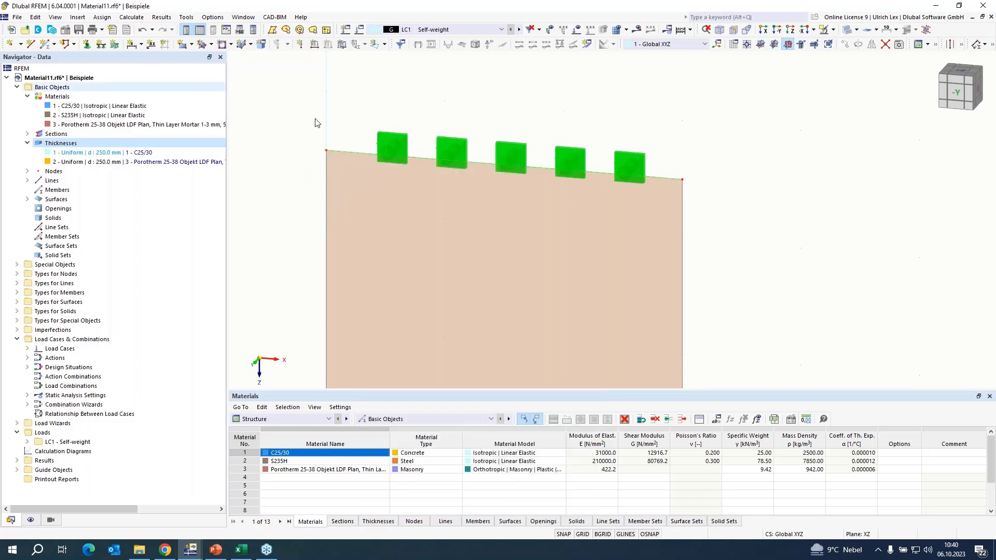
right_click(368, 154)
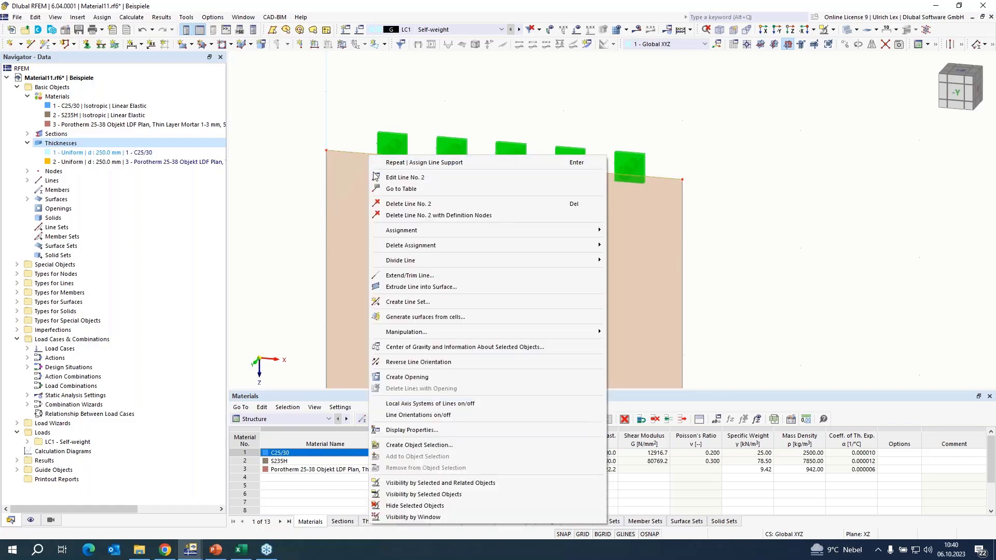
click(314, 221)
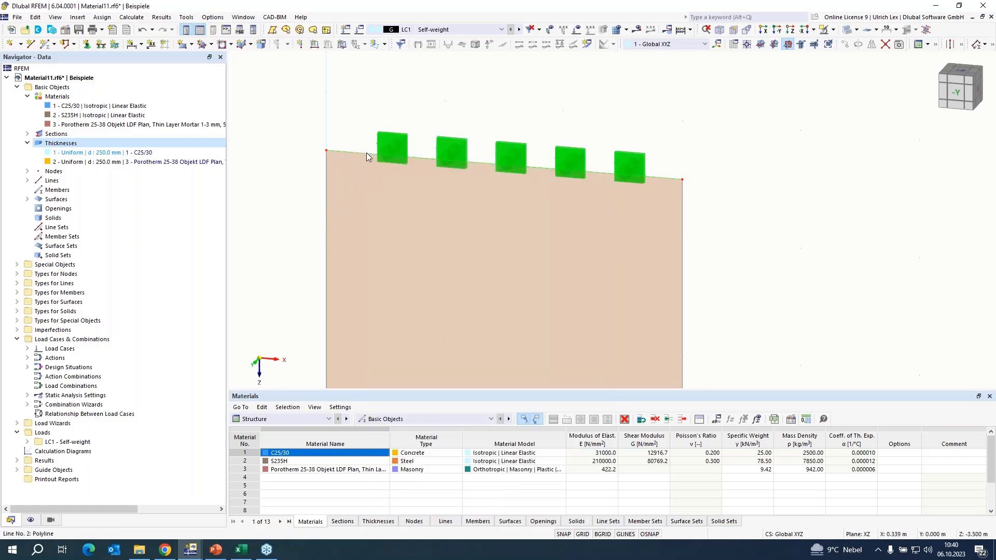
Step: Divide the wall's top line at a distance of 0.8 m from the line start
right_click(366, 152)
mouse_move(550, 259)
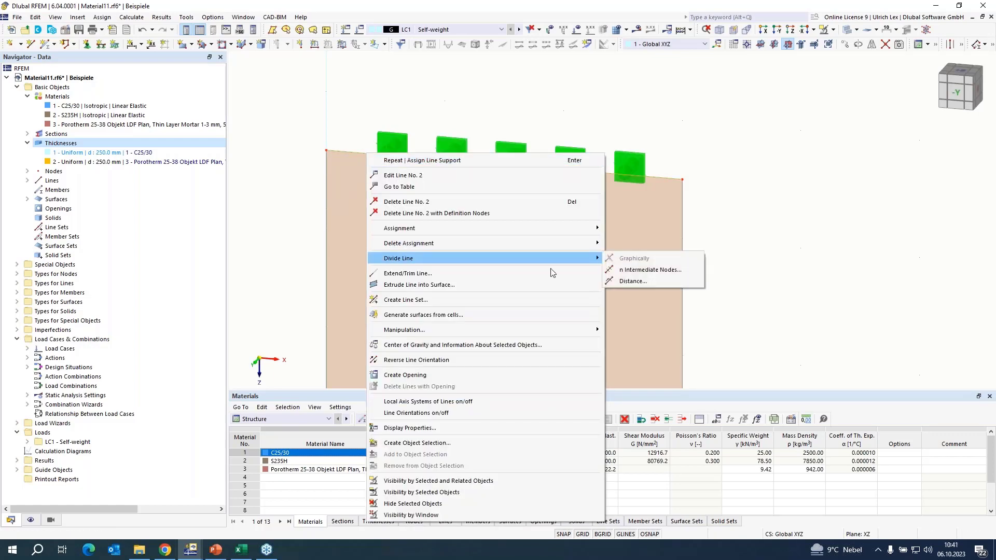
click(655, 281)
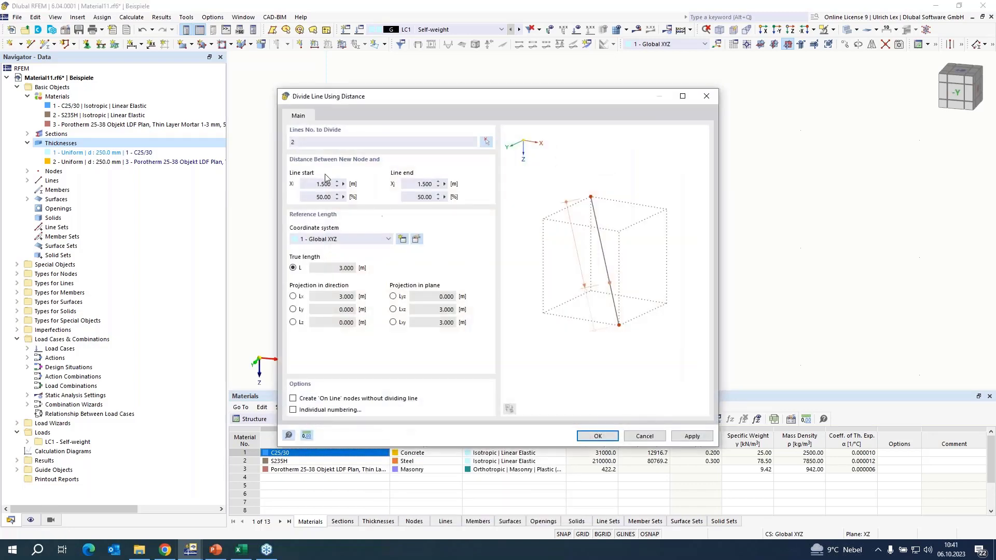
click(311, 184)
text(0,8)
key(Return)
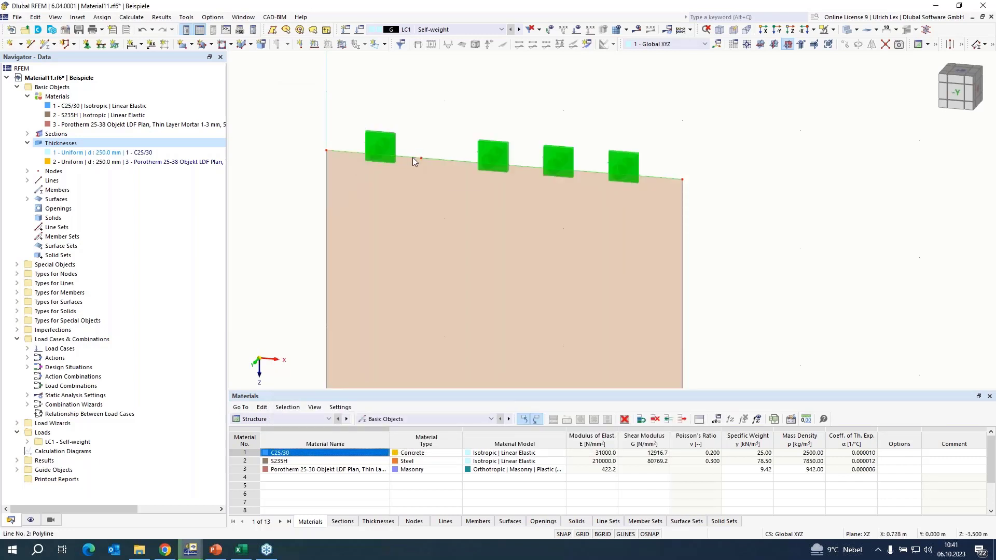
Step: Add members with the R 50 round section in S235H steel to both segments of the wall's top line
scroll(434, 112, down, 1)
scroll(435, 102, down, 1)
ctrl+middle_drag(616, 193, 585, 213)
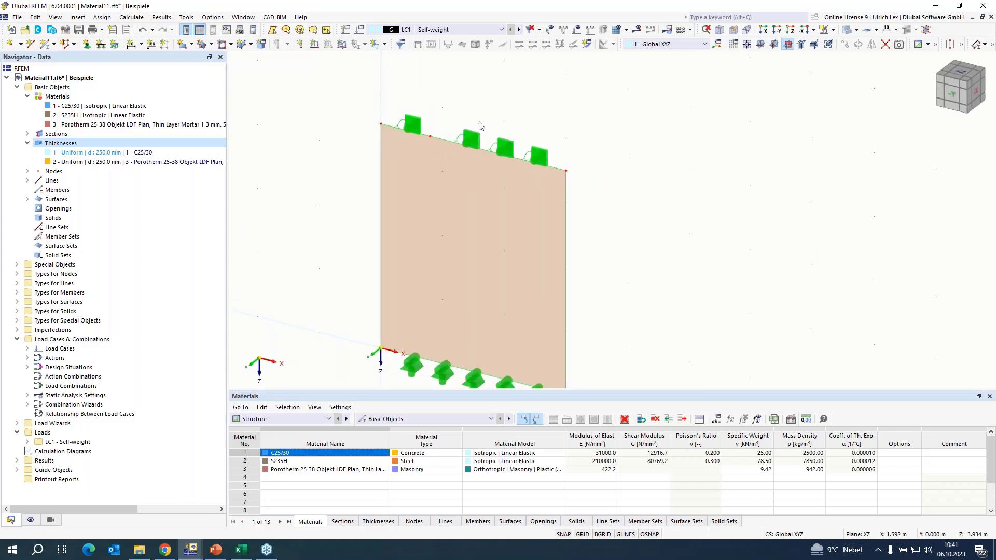
scroll(480, 126, down, 1)
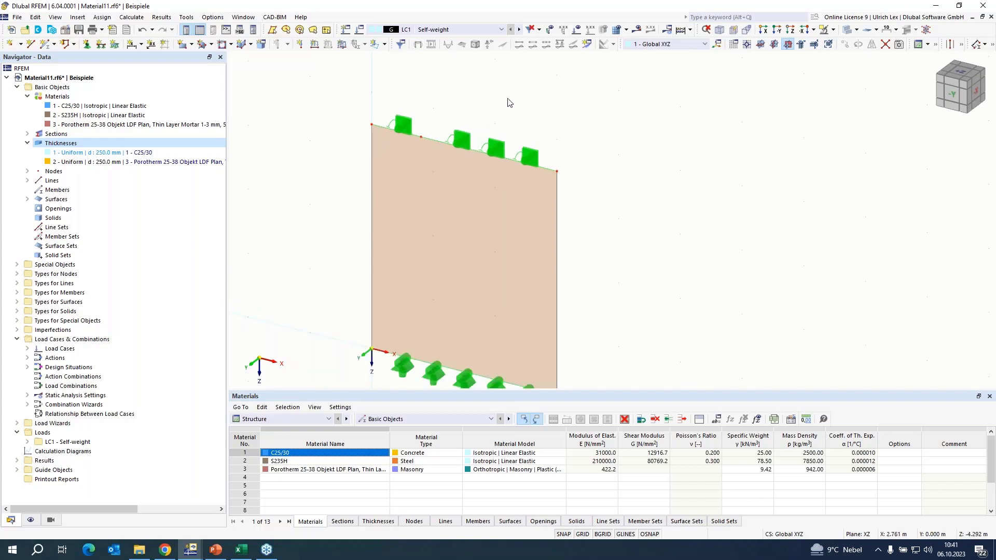
mouse_move(334, 247)
ctrl+middle_down()
mouse_move(365, 235)
mouse_move(348, 236)
ctrl+middle_up()
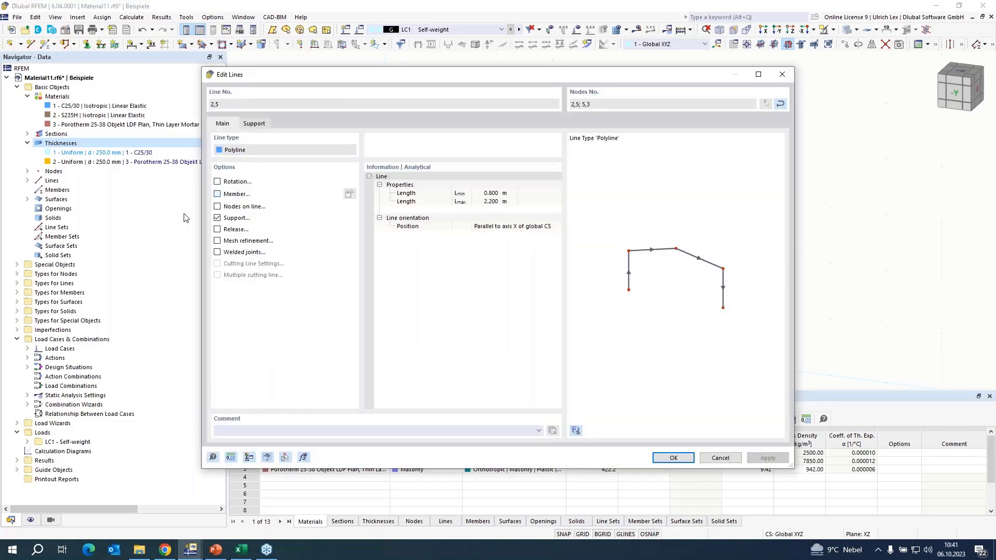
click(217, 194)
click(239, 106)
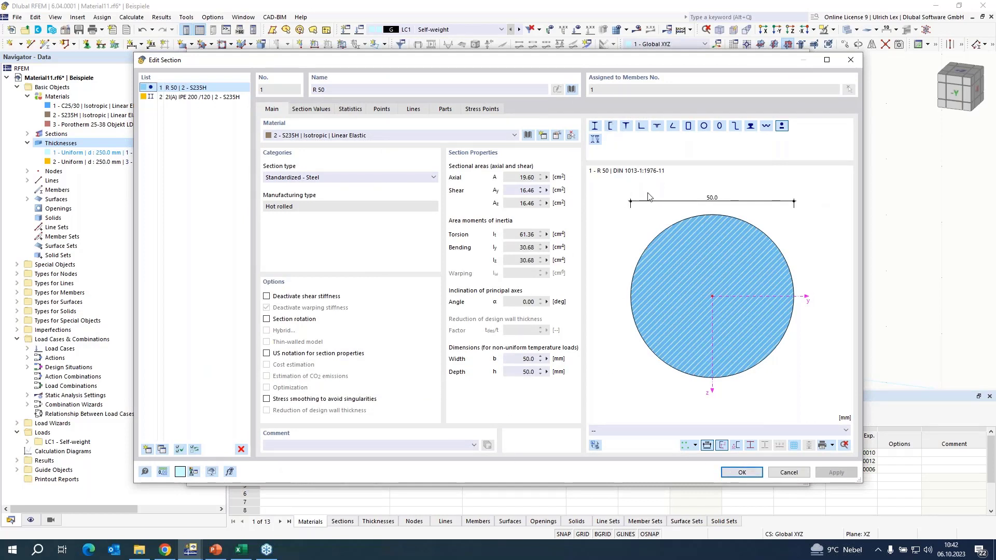
click(743, 472)
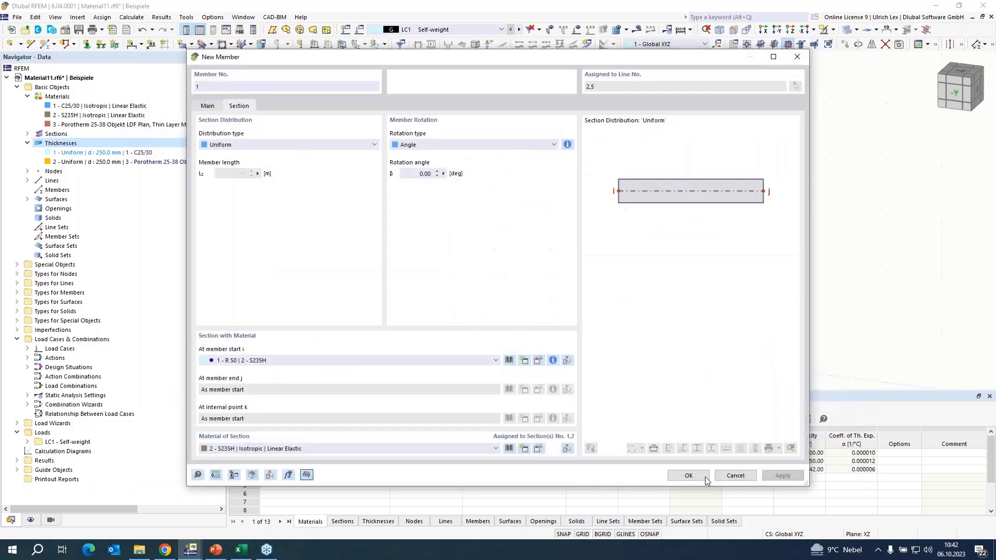
click(688, 475)
click(669, 458)
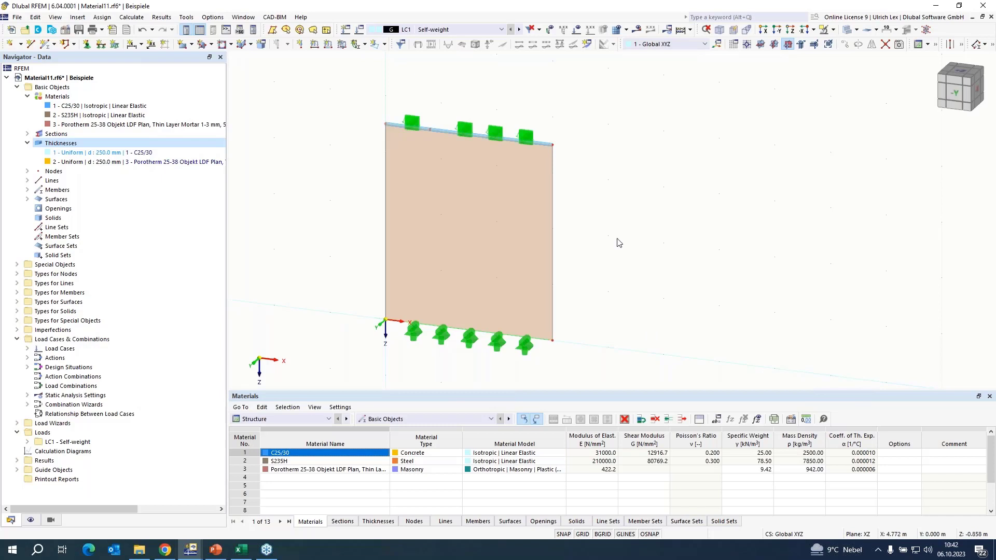
Step: Deactivate the self-weight in load case LC1
scroll(519, 125, up, 2)
scroll(518, 82, down, 2)
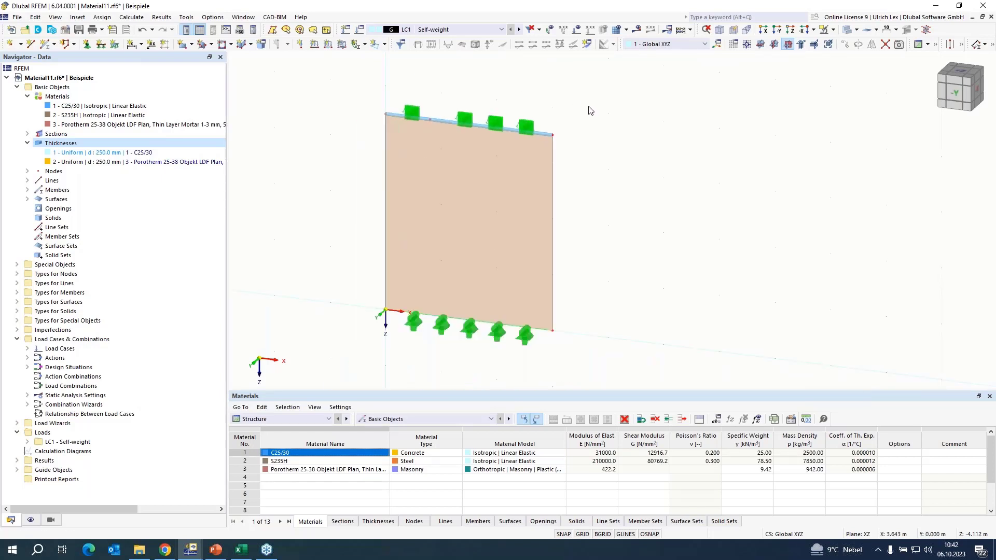
scroll(591, 270, down, 1)
scroll(596, 218, up, 1)
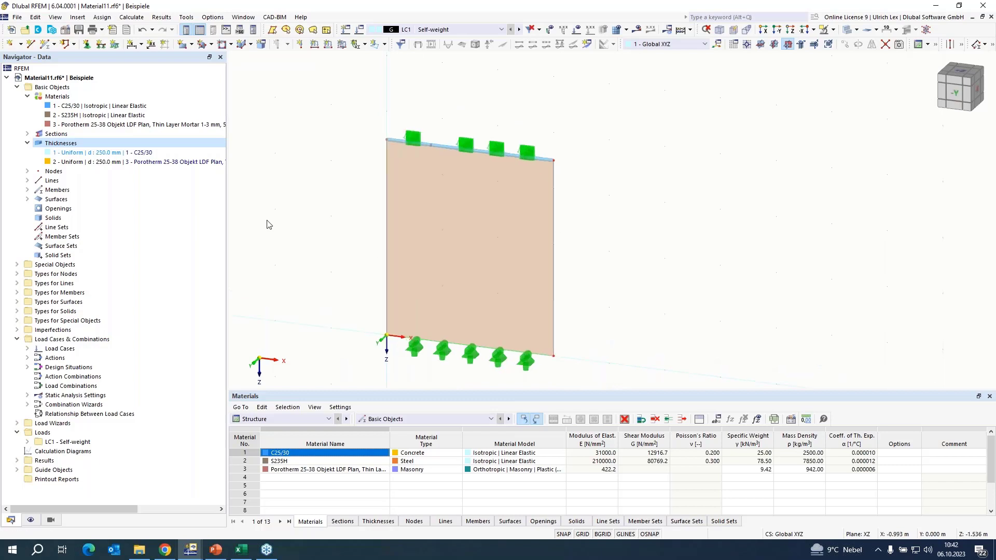
click(458, 30)
click(459, 30)
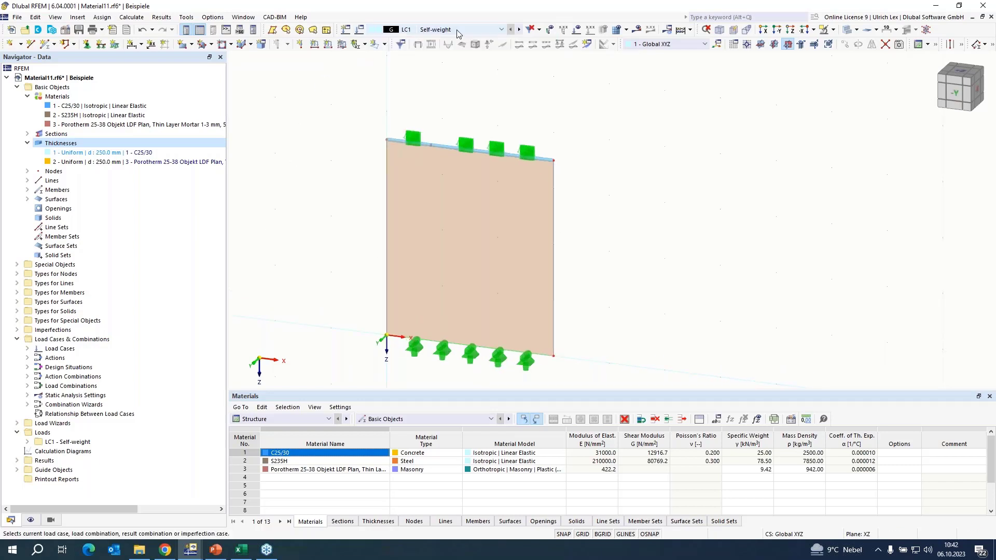
click(361, 31)
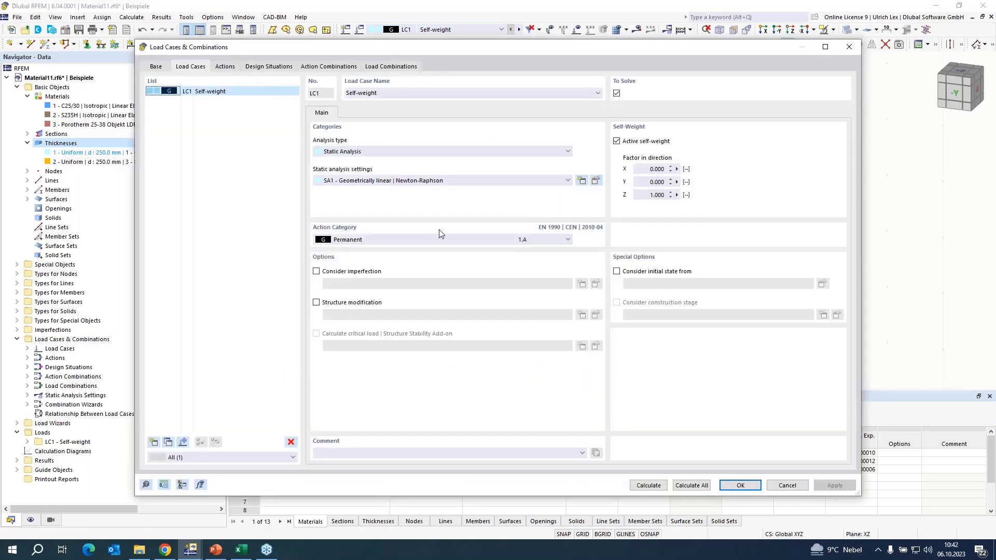
click(617, 141)
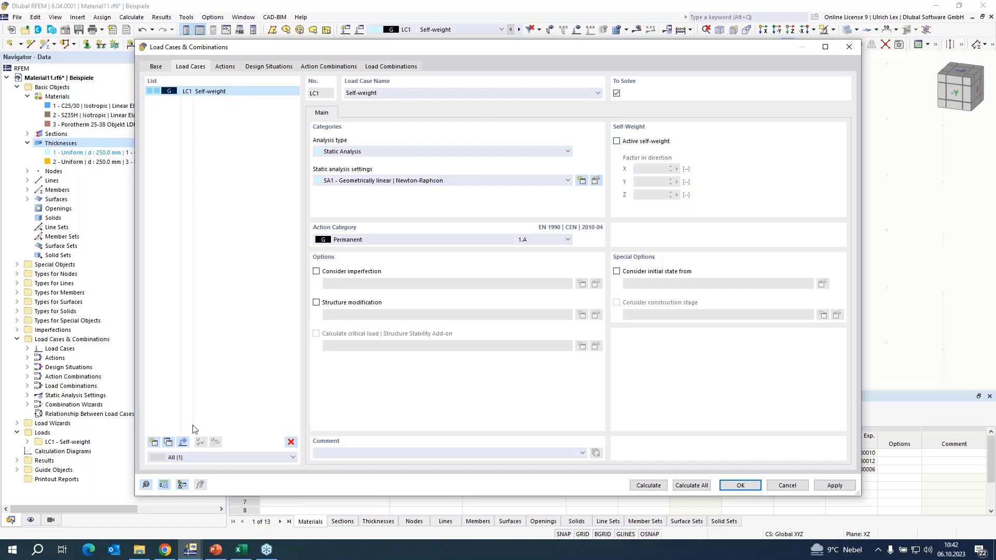
Step: Copy LC1 as a second load case with action category Imposed loads - category A: domestic, residential areas
click(168, 442)
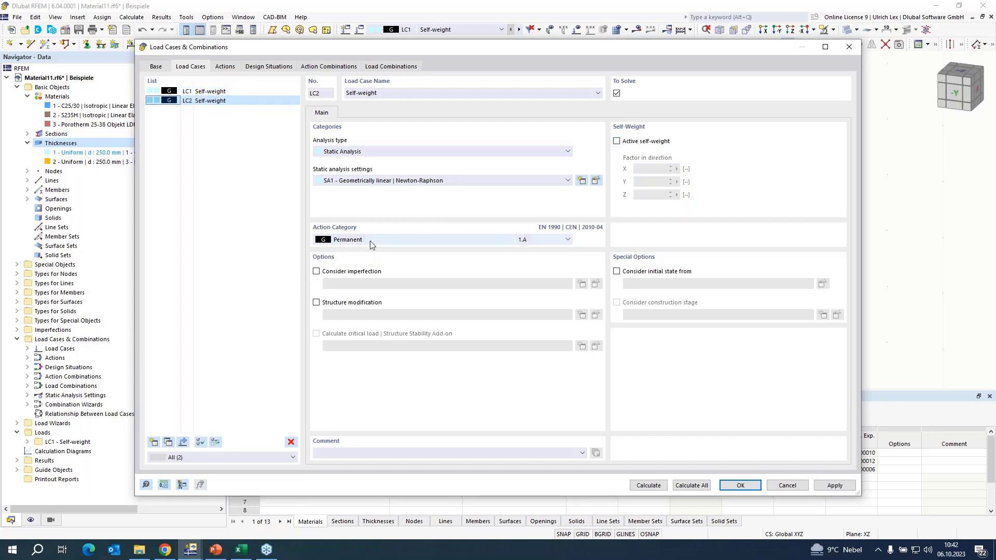
click(389, 240)
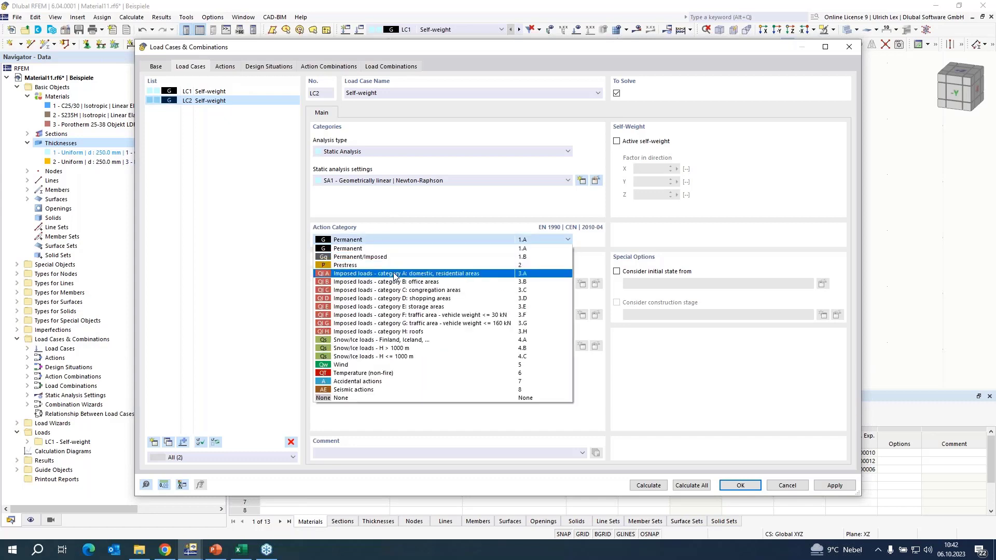
click(395, 274)
click(740, 485)
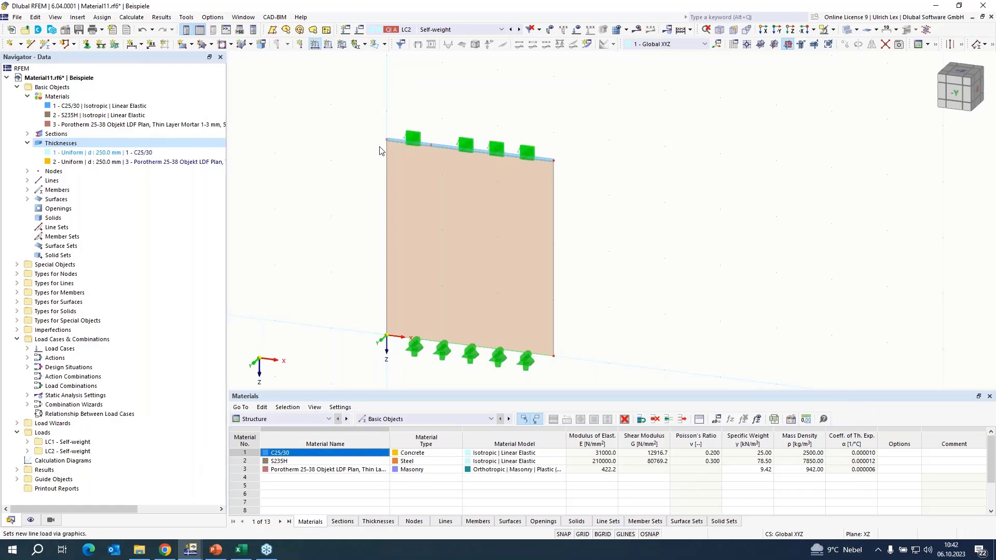
Step: Apply a uniform 130 kN/m line load in the global Z direction to both top line segments in LC1
text(1)
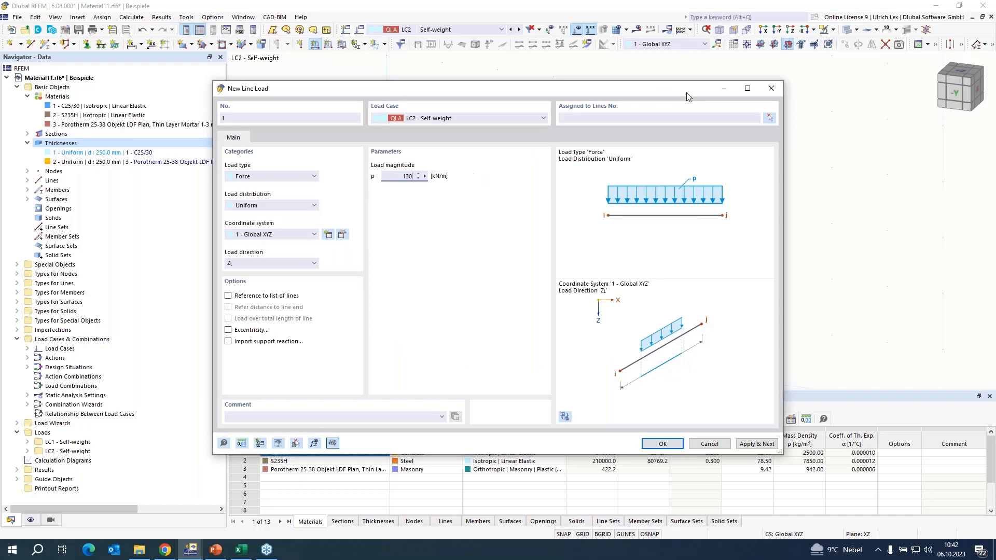
text(30)
click(539, 118)
click(534, 127)
click(773, 120)
click(439, 146)
click(440, 147)
click(154, 151)
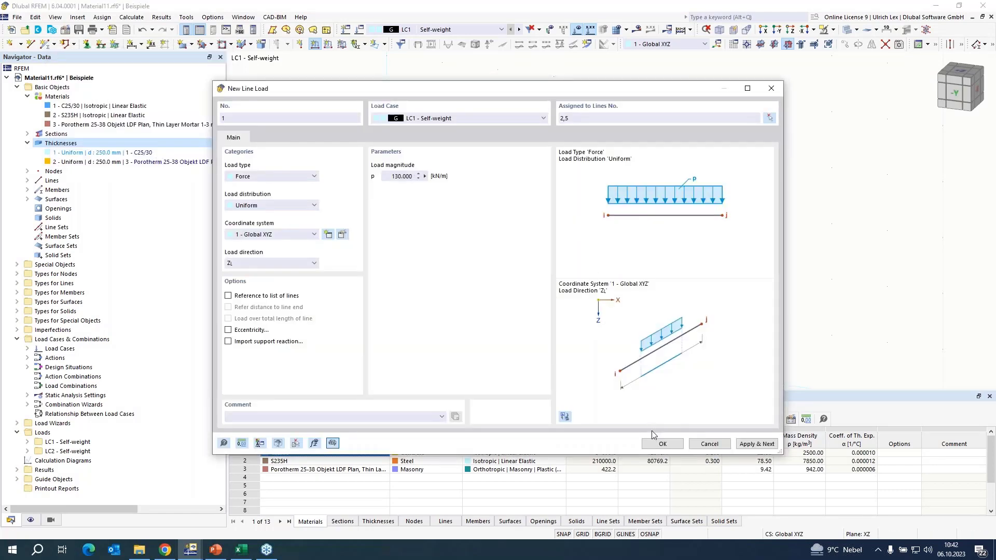
click(662, 443)
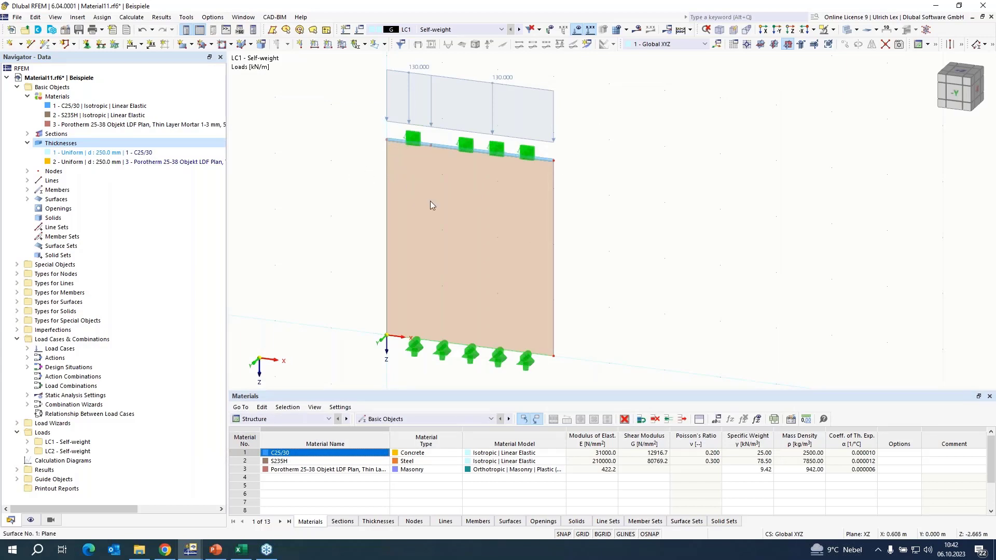
Step: Apply a uniform 100 kN/m line load in the global X direction to the short left segment of the wall's top line in LC1
click(315, 45)
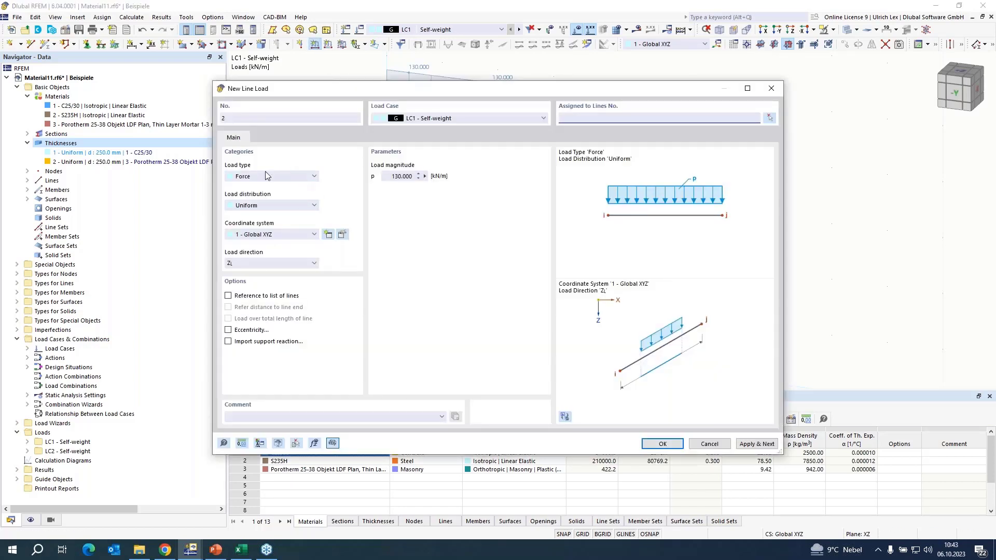
click(419, 177)
text(1)
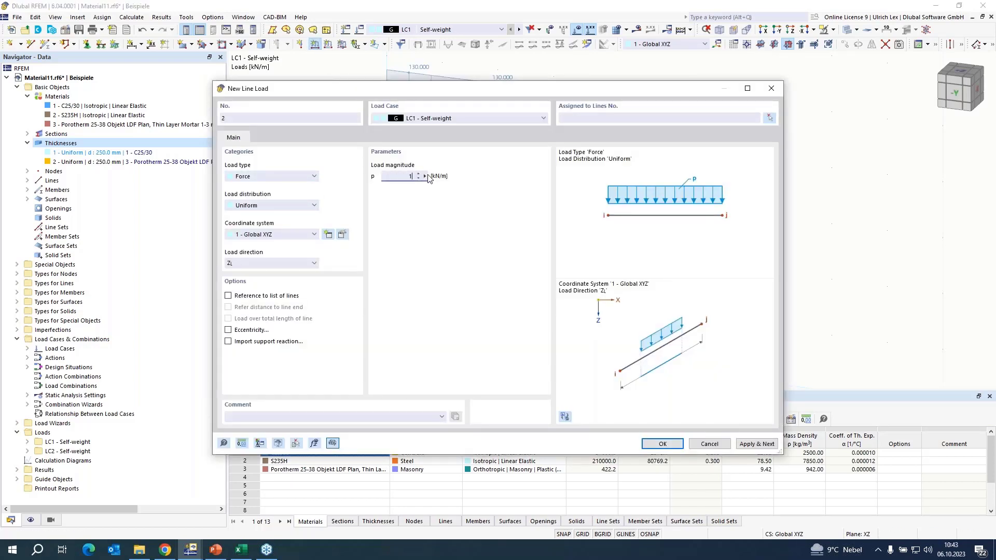
text(00)
click(270, 263)
click(259, 272)
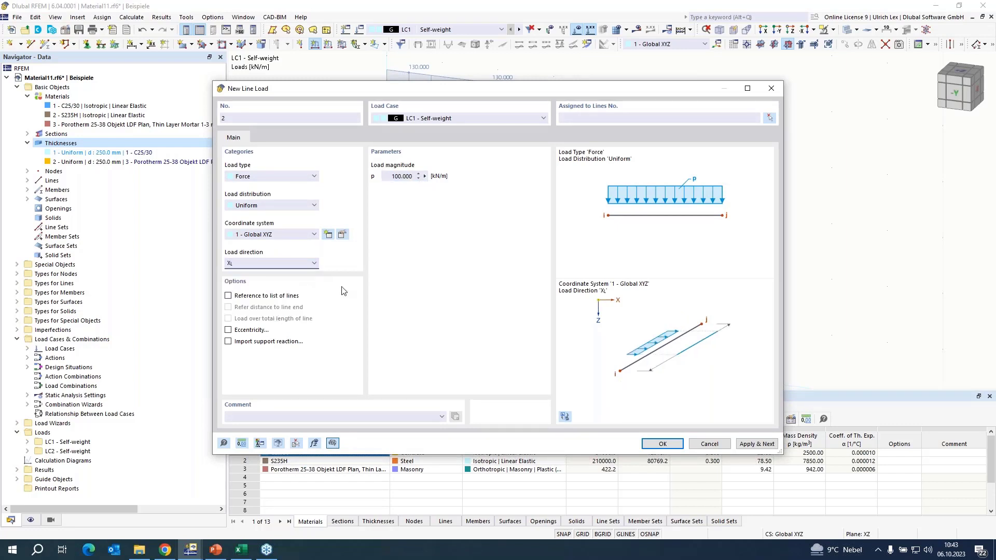
click(662, 444)
click(397, 139)
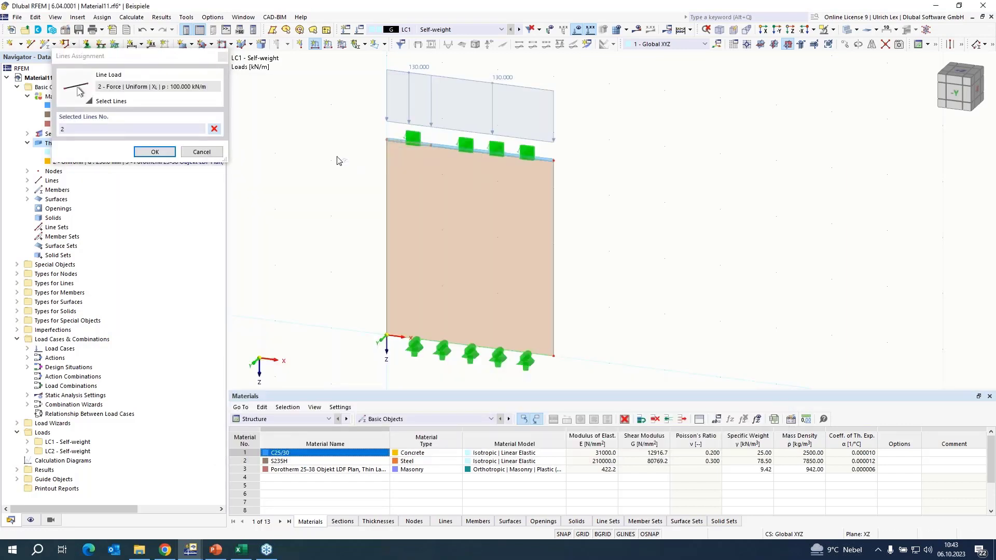
click(155, 152)
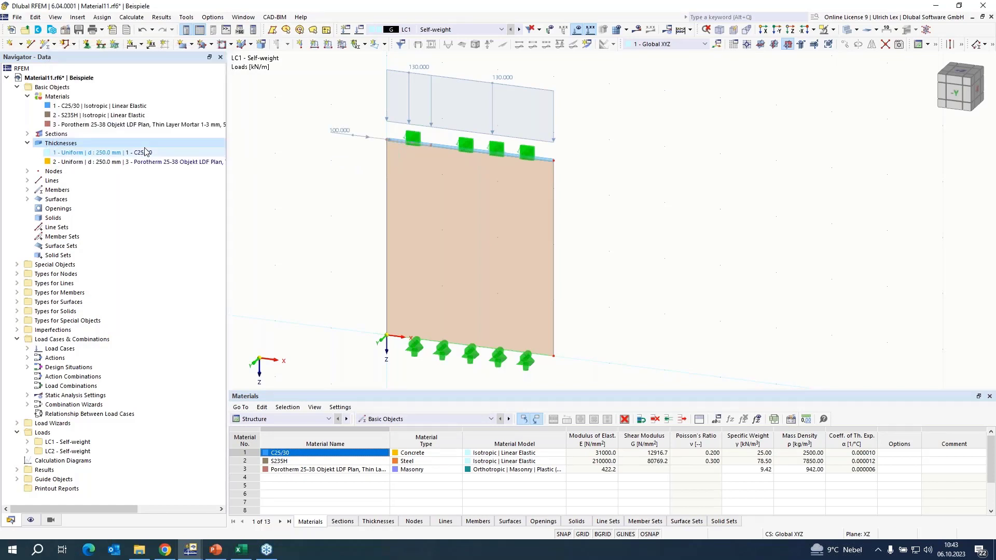
right_click(355, 239)
click(637, 233)
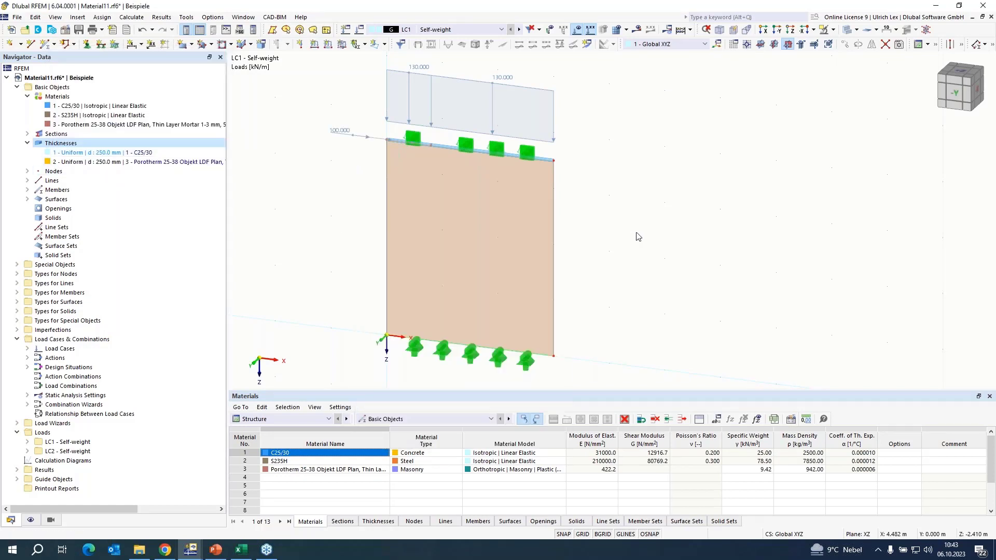
Step: Set the target finite element length to 0.2 m in the mesh settings and generate the mesh
scroll(622, 276, down, 1)
scroll(303, 217, up, 1)
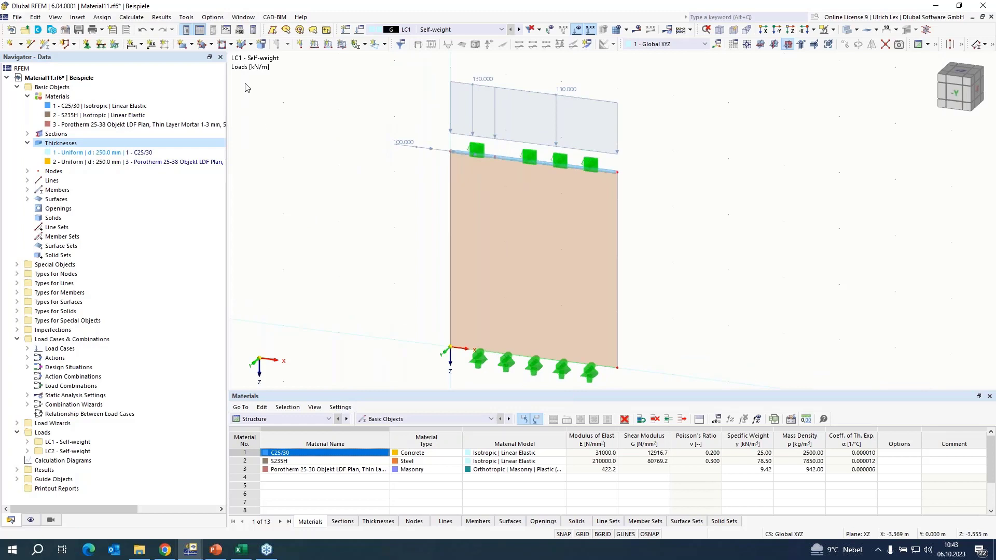
click(140, 20)
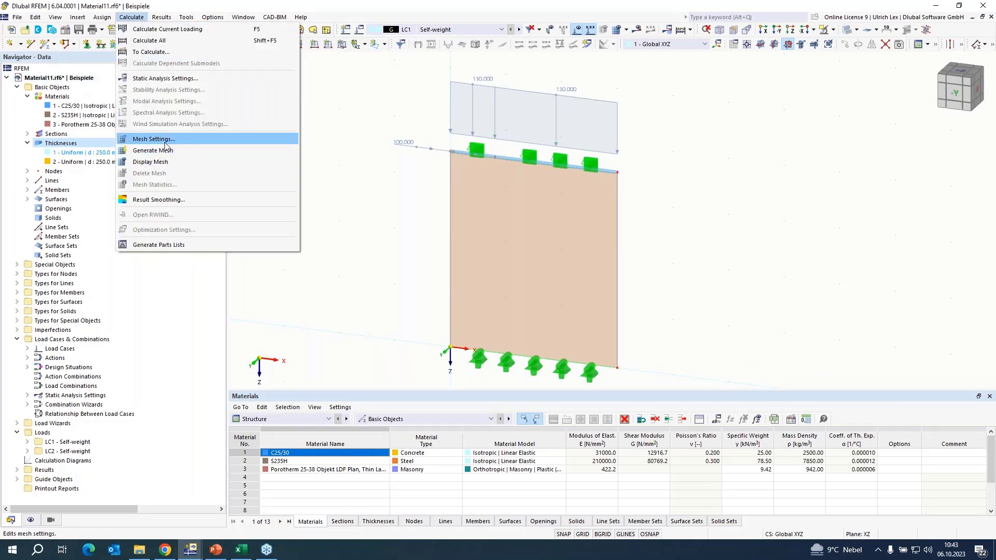
click(176, 141)
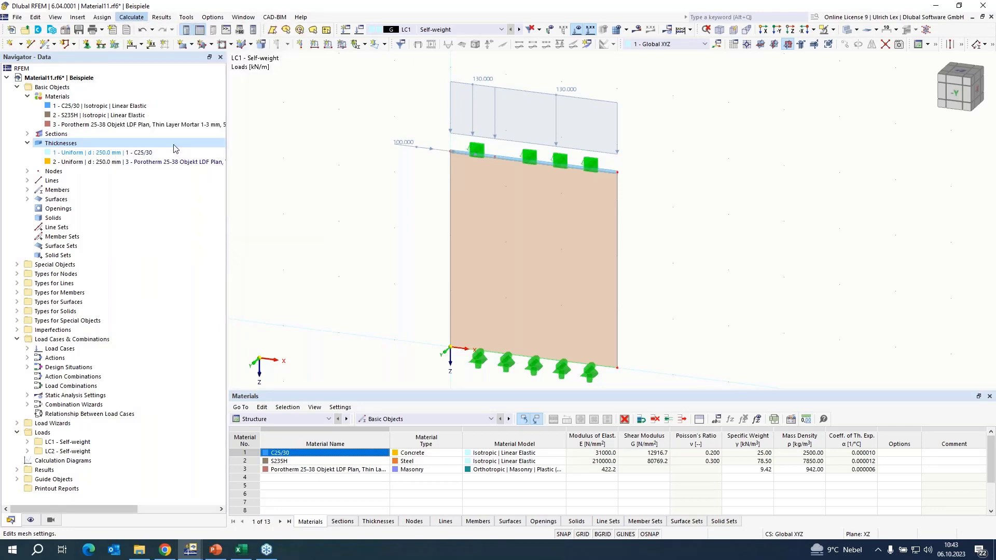
click(342, 133)
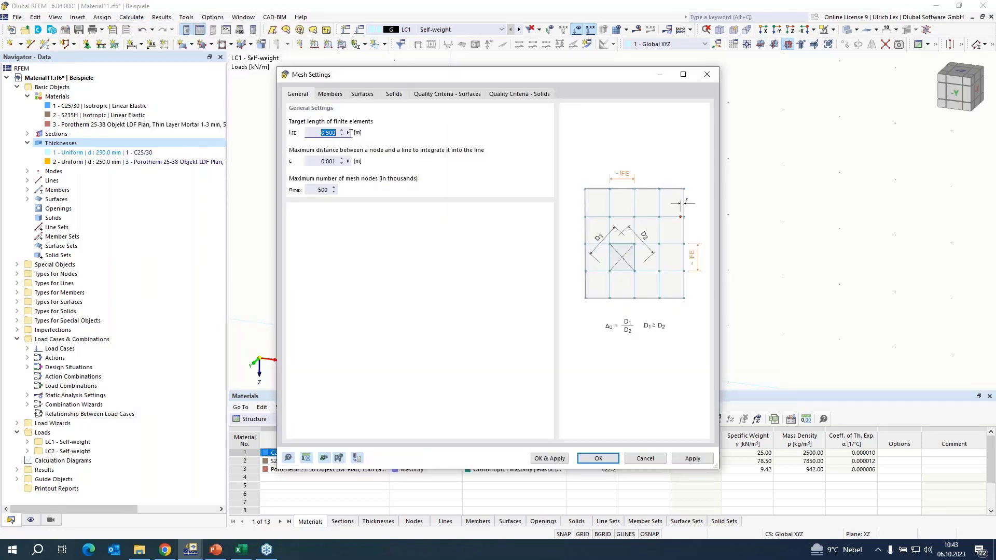
text(0,2)
click(558, 460)
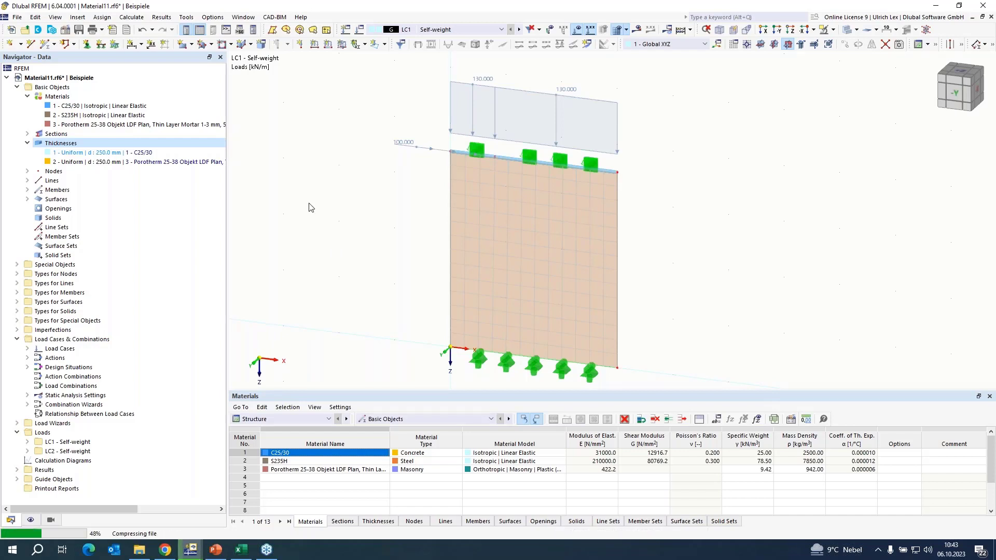
Step: Deactivate the combination wizard in the basic settings for load cases and combinations
scroll(310, 203, down, 2)
scroll(562, 241, up, 1)
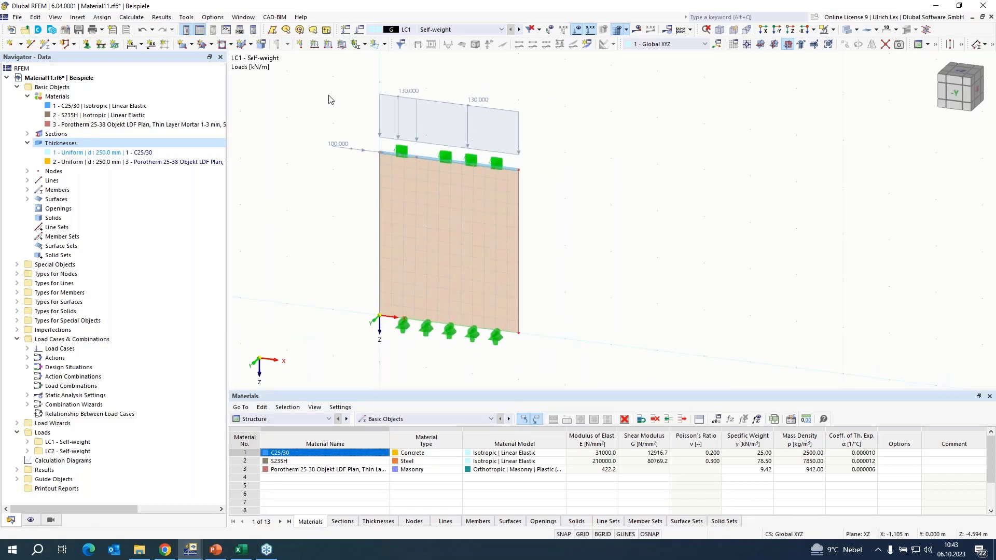
click(359, 30)
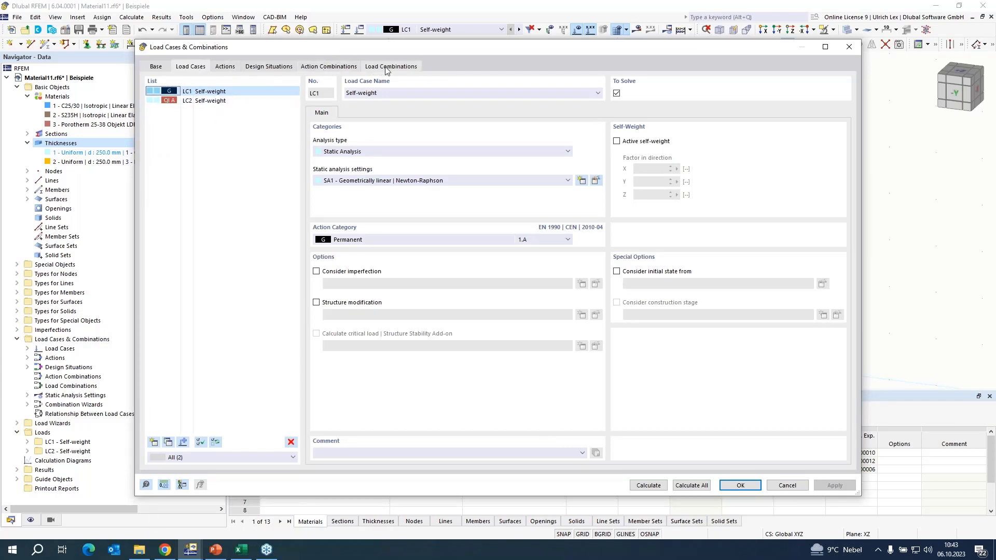
click(156, 70)
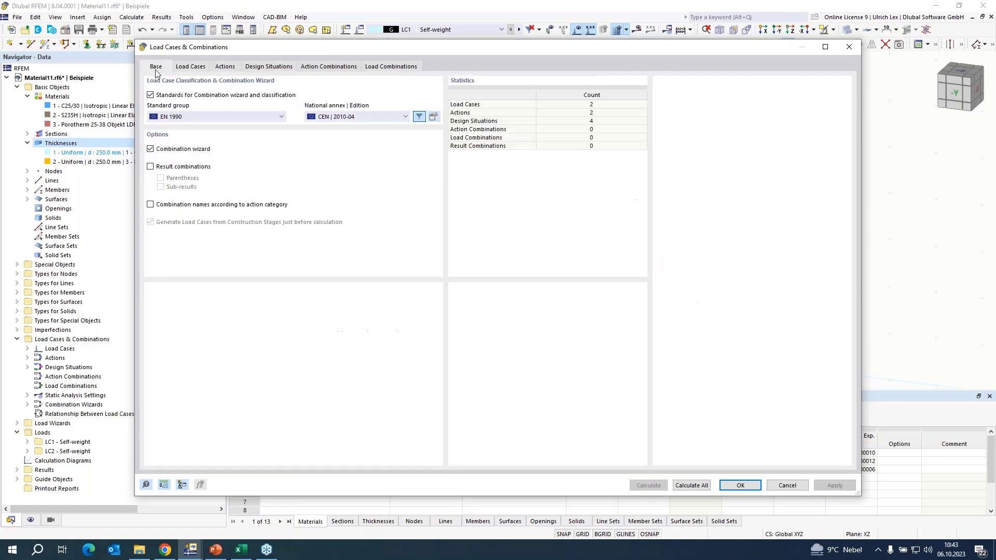
click(150, 150)
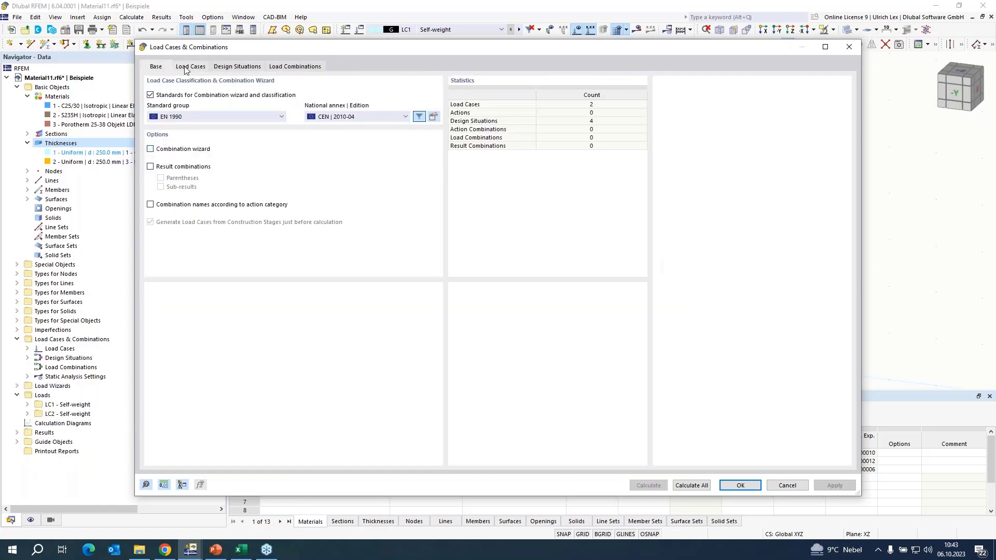
Step: Create a load combination with the static analysis settings SA3 - Large deformations | Newton-Raphson
click(200, 67)
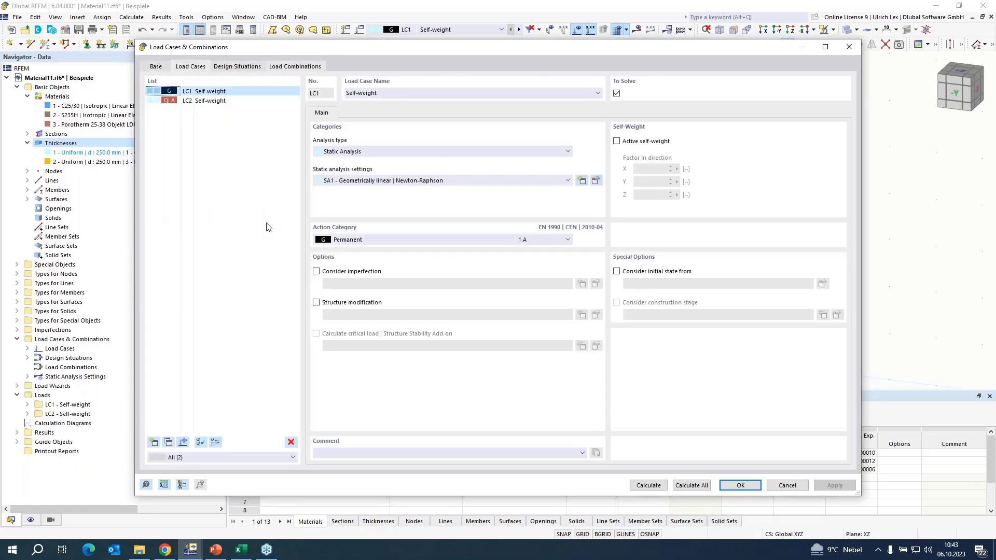
click(153, 442)
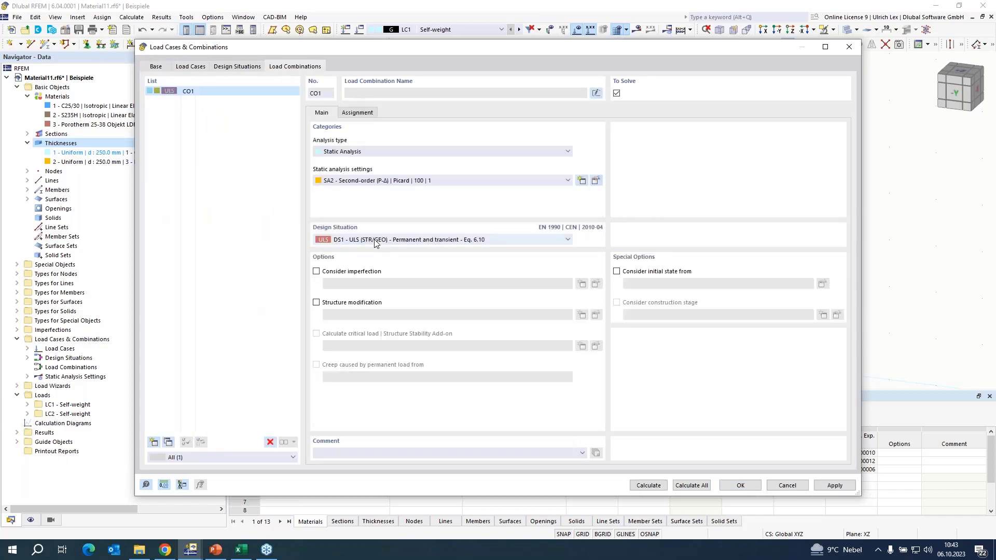
click(365, 180)
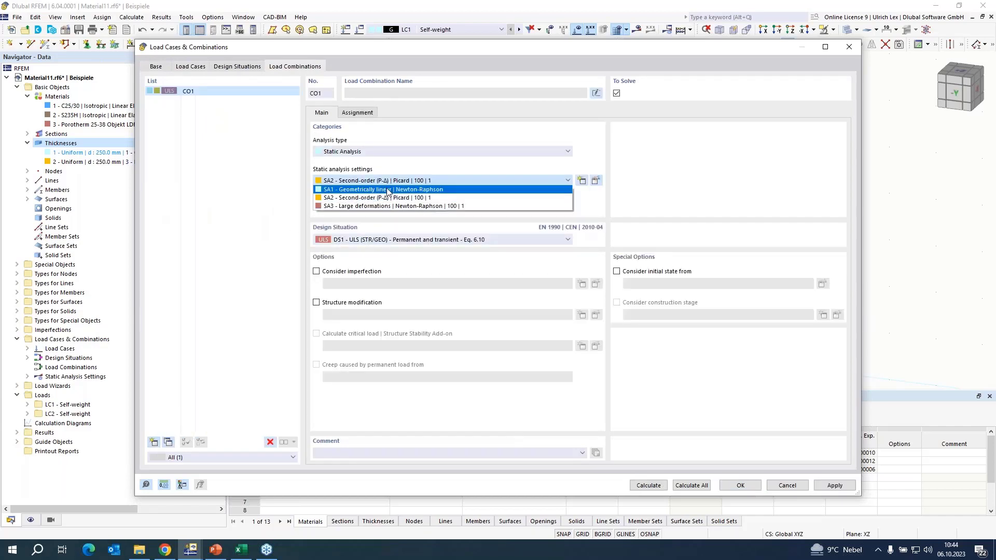
click(356, 189)
click(424, 180)
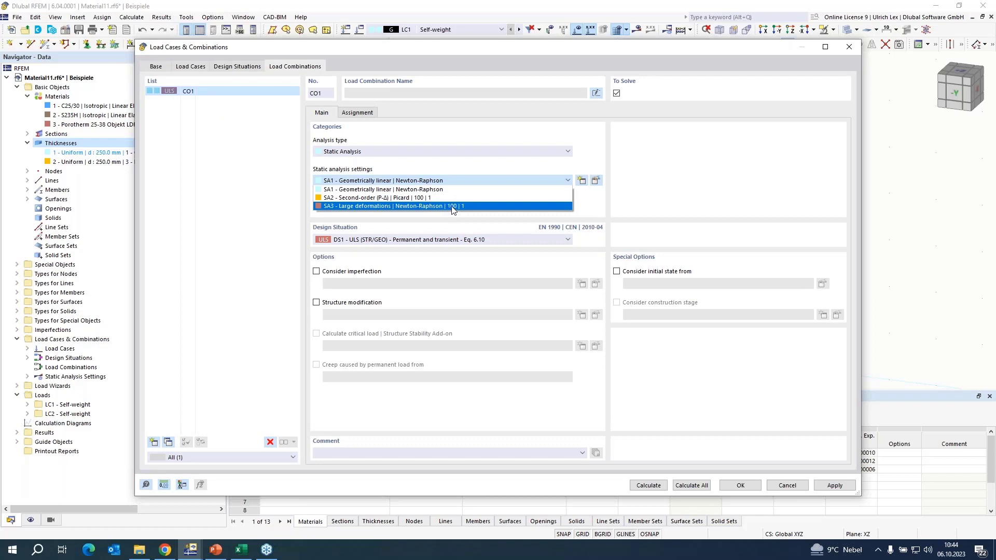
click(451, 206)
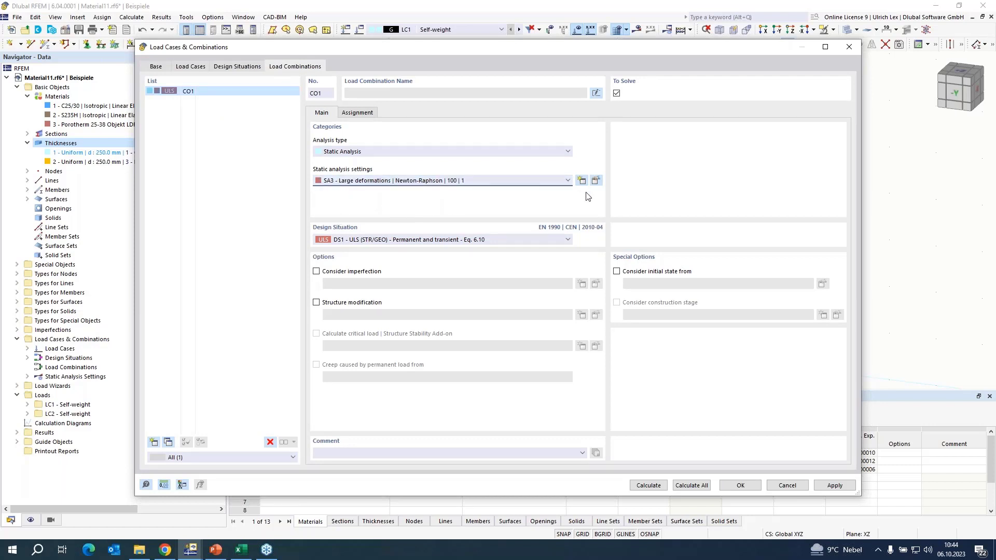
Step: Set SA3 to a maximum of 1000 iterations and 5 load increments, saving the results of all load increments
click(596, 183)
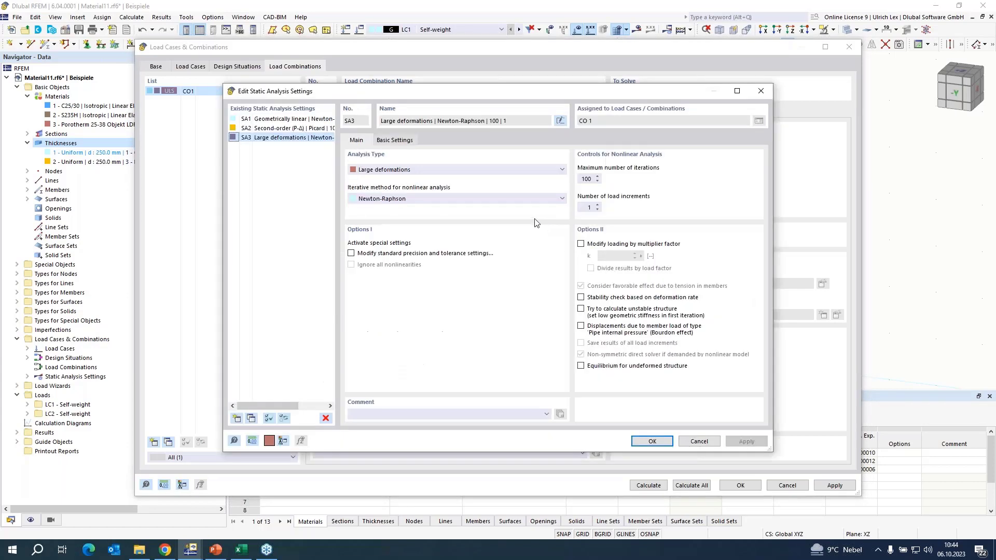
click(592, 179)
text(0)
click(598, 205)
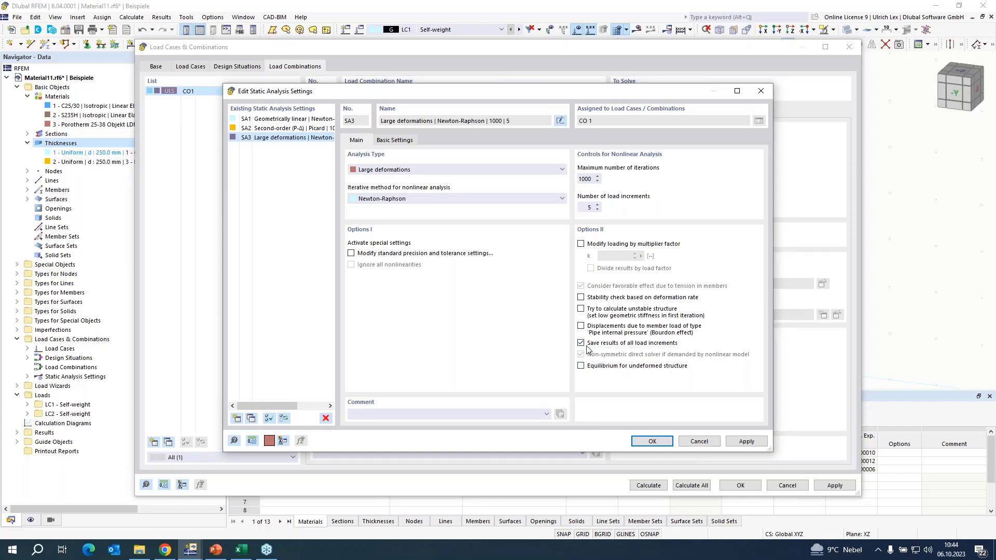
click(656, 442)
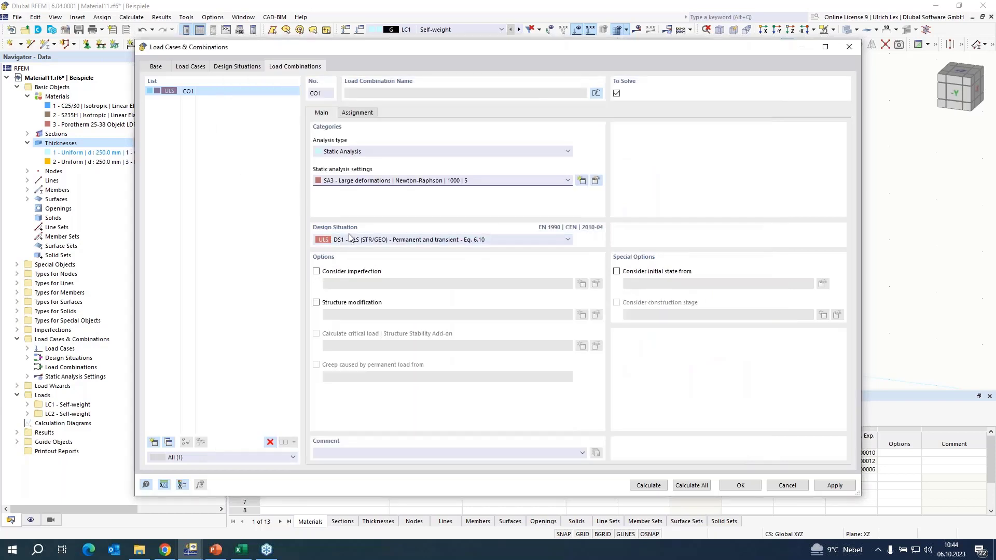
Step: Assign LC1 and LC2 to the load combination, each with factor 1.00
click(357, 113)
double_click(335, 137)
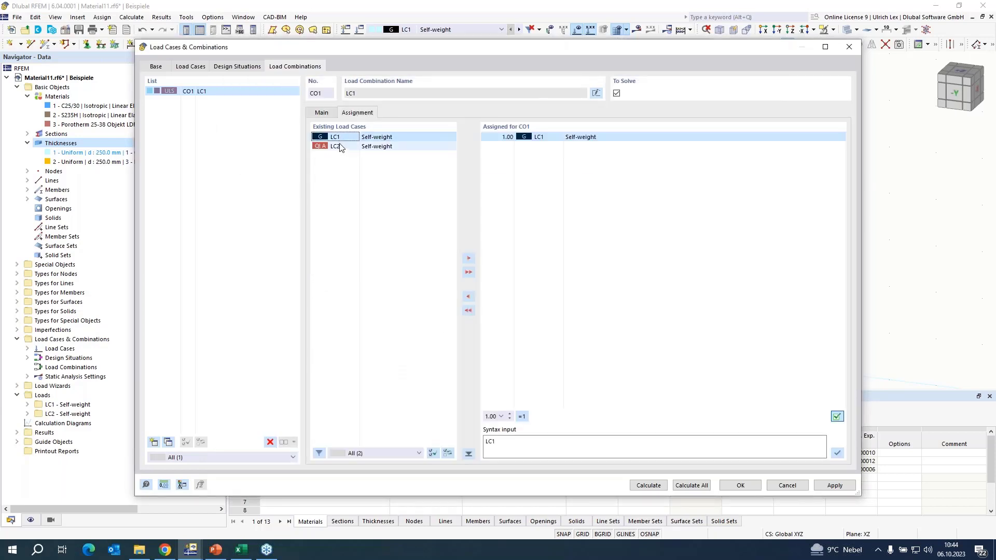
double_click(340, 146)
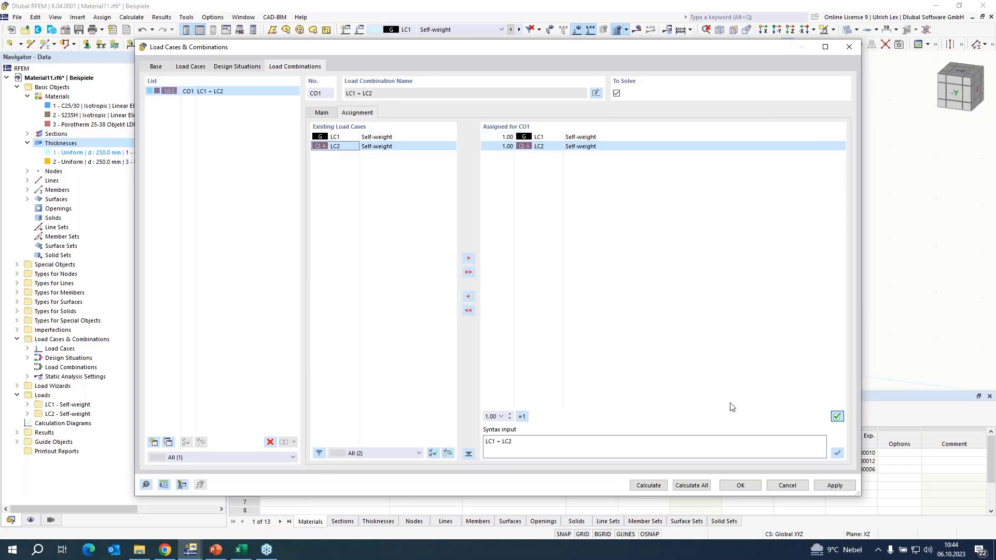
click(740, 485)
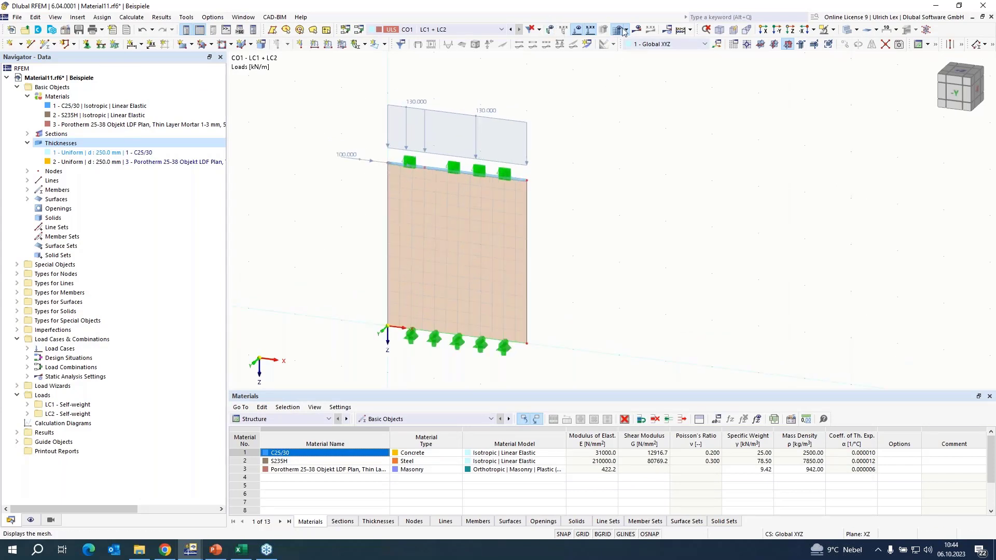
Step: Calculate load combination CO1 and examine the wall's global deformations
click(638, 30)
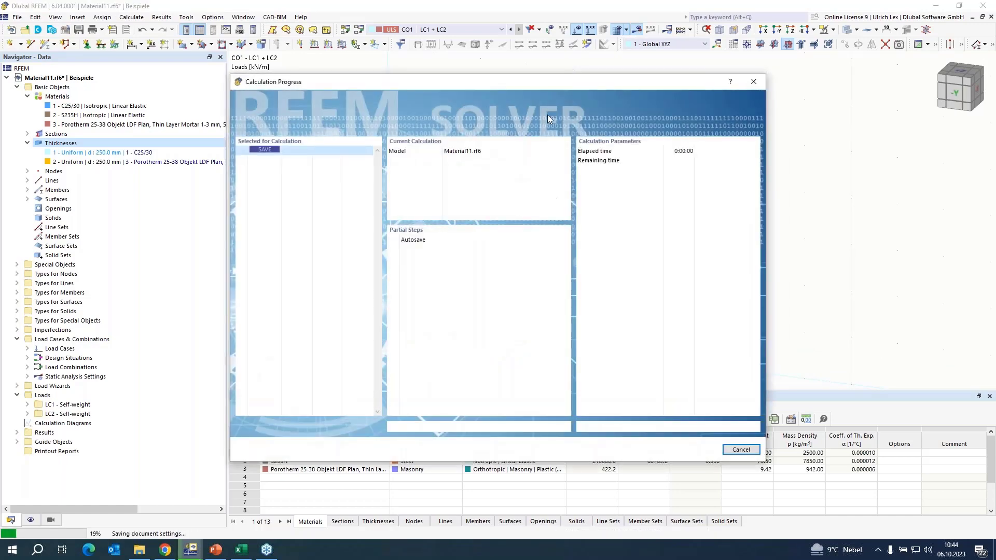
mouse_move(543, 82)
mouse_down()
mouse_move(572, 77)
mouse_move(551, 61)
mouse_move(543, 82)
mouse_up()
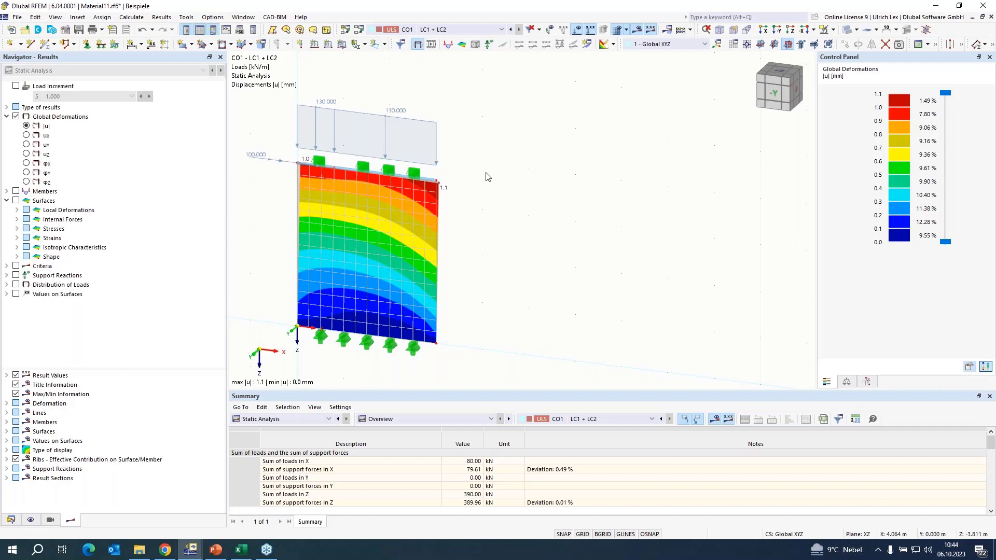
scroll(522, 174, down, 1)
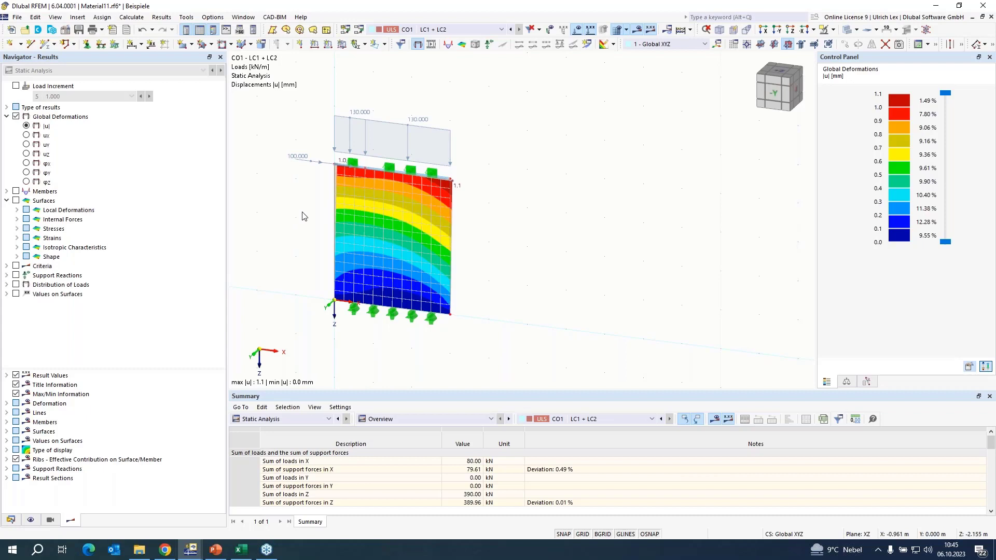
middle_drag(269, 186, 566, 209)
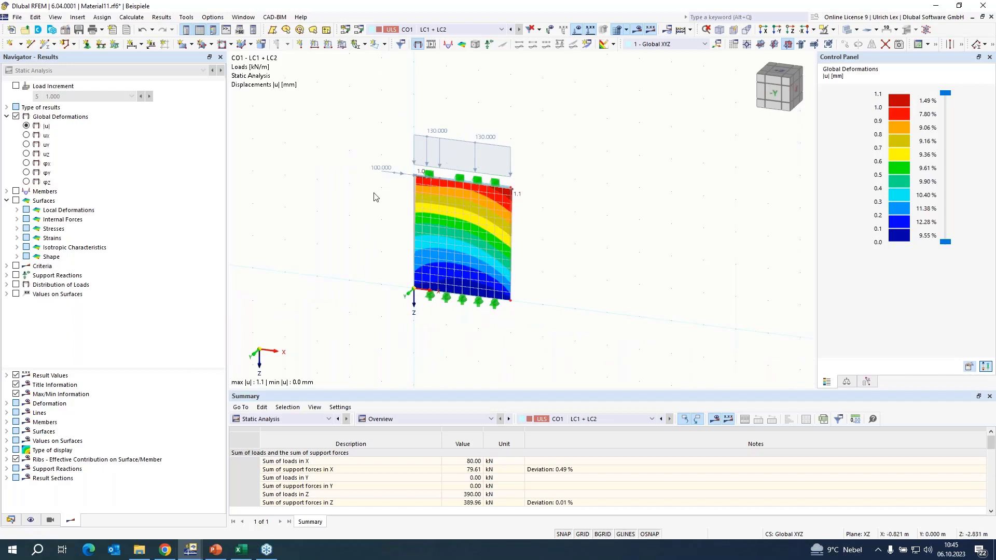
scroll(354, 204, up, 1)
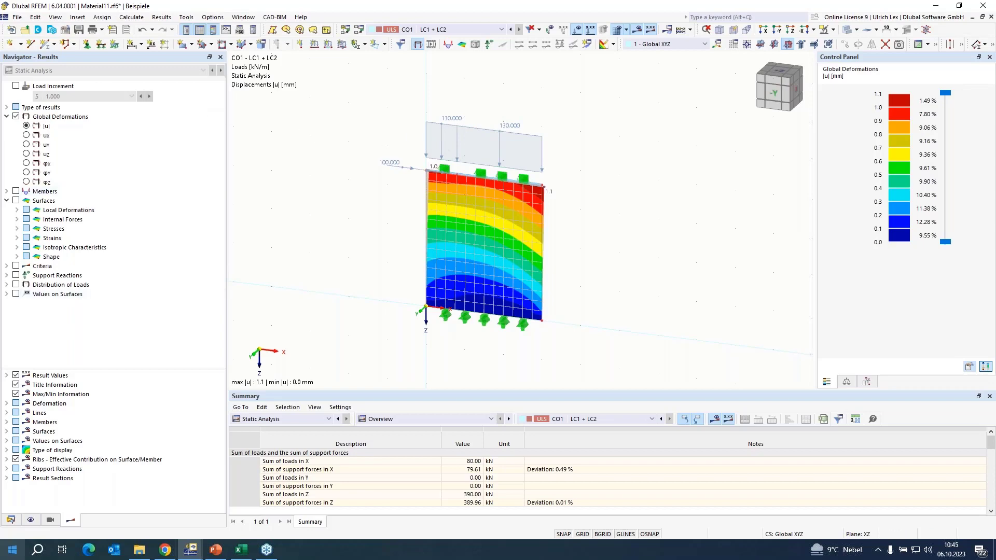
Step: Activate the Structure Stability add-on in the model's base data
click(11, 519)
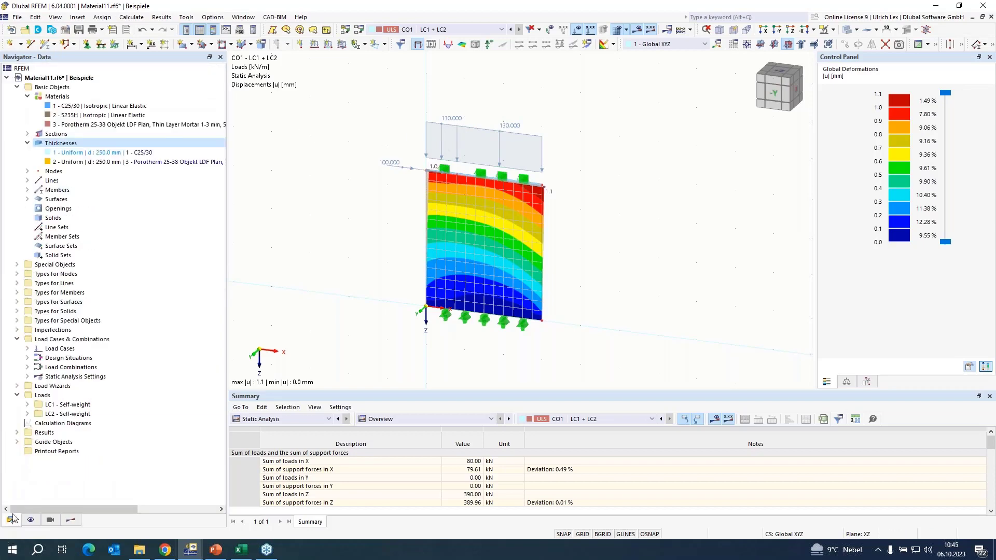
right_click(46, 81)
click(73, 91)
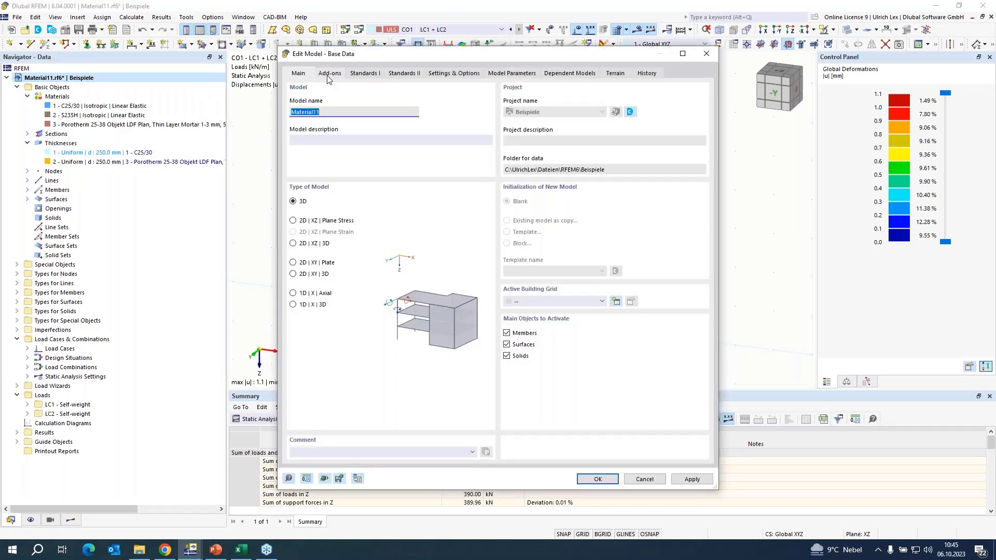
click(323, 76)
click(293, 113)
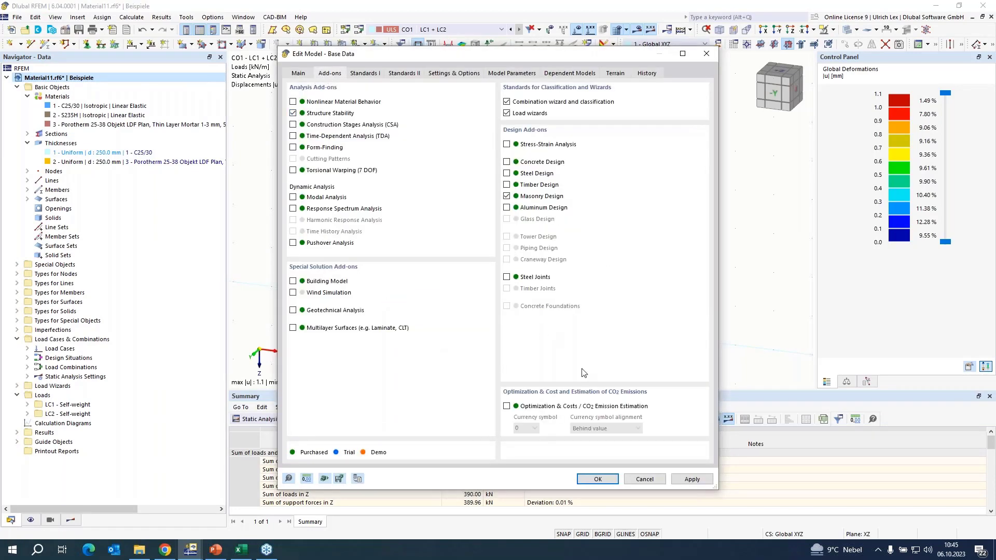
click(597, 479)
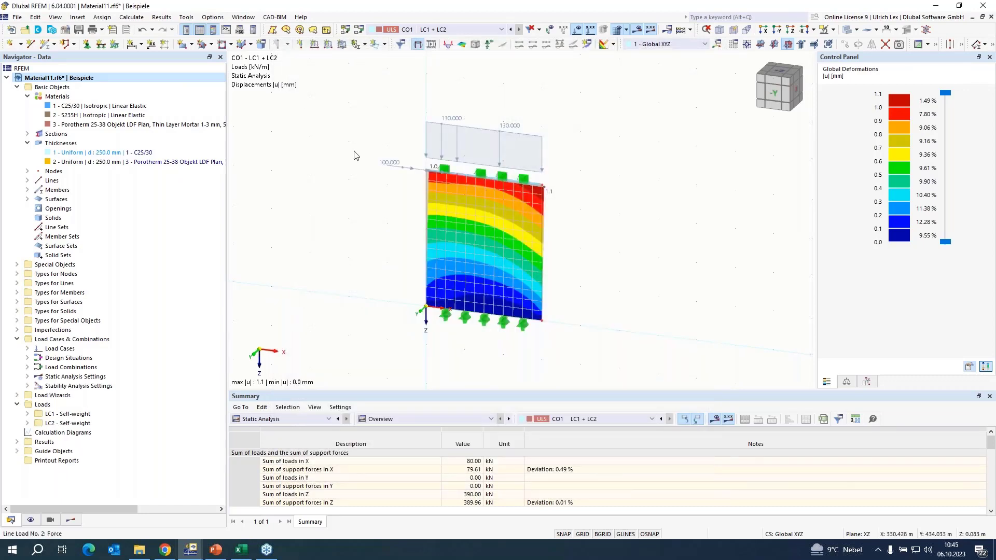
Step: Copy load case LC2 as LC3 and check which loads the load cases contain
click(360, 32)
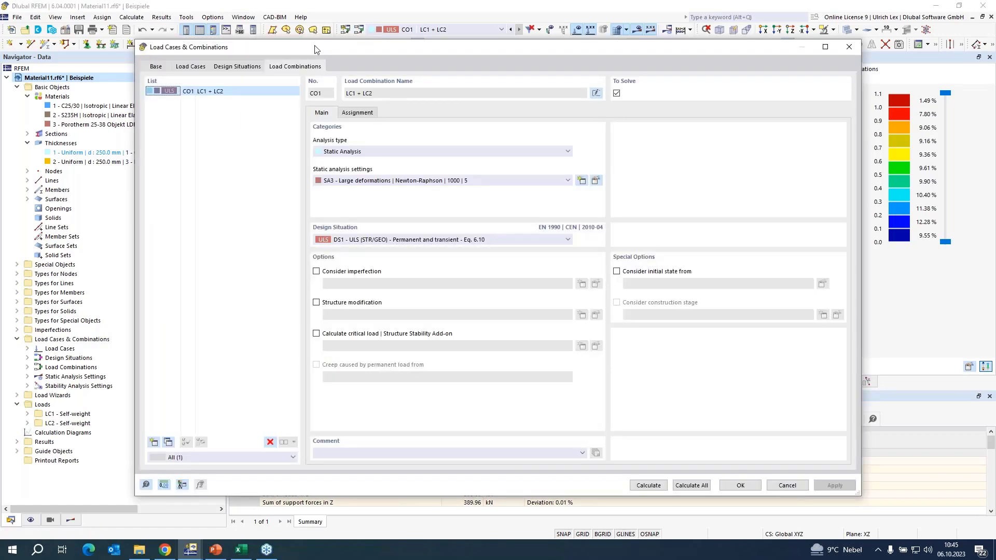
click(177, 68)
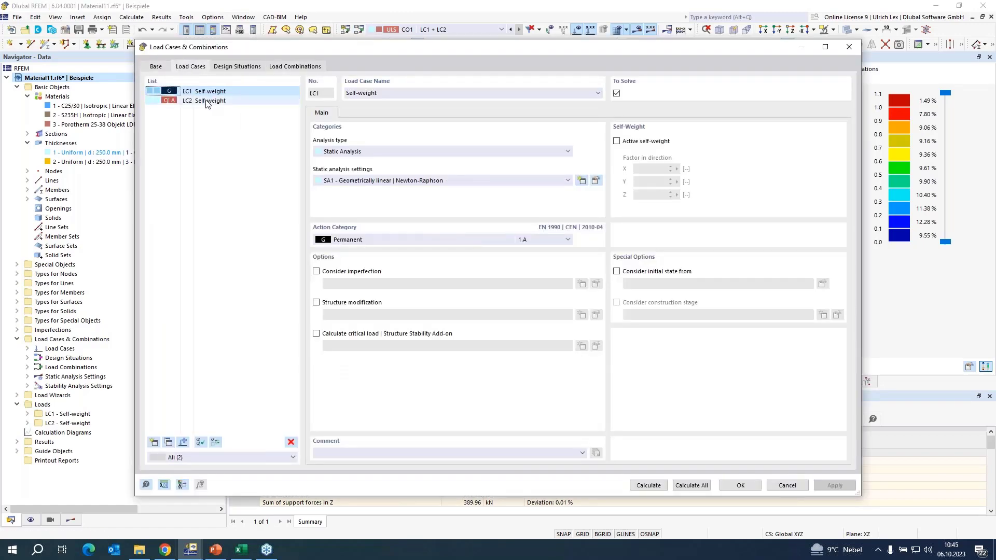
click(205, 102)
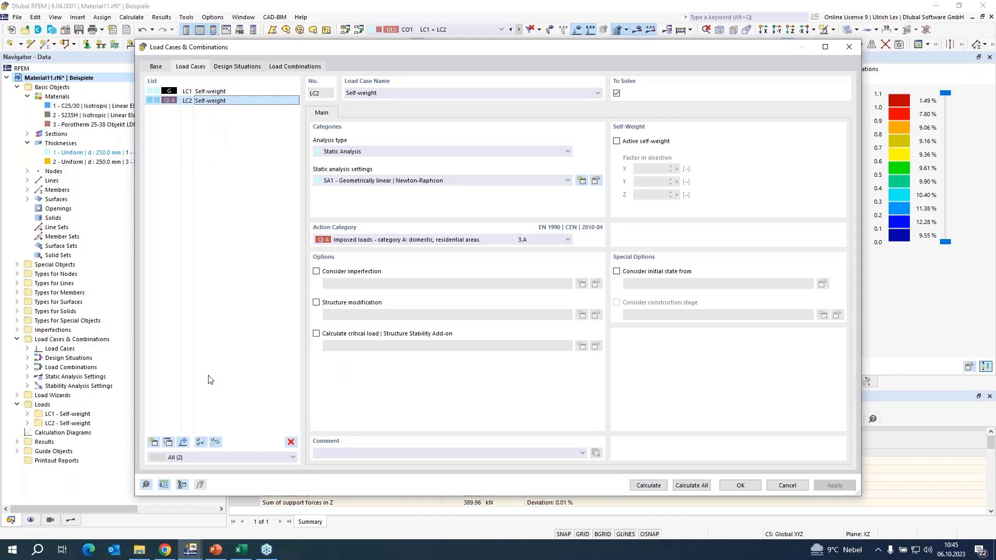
click(166, 444)
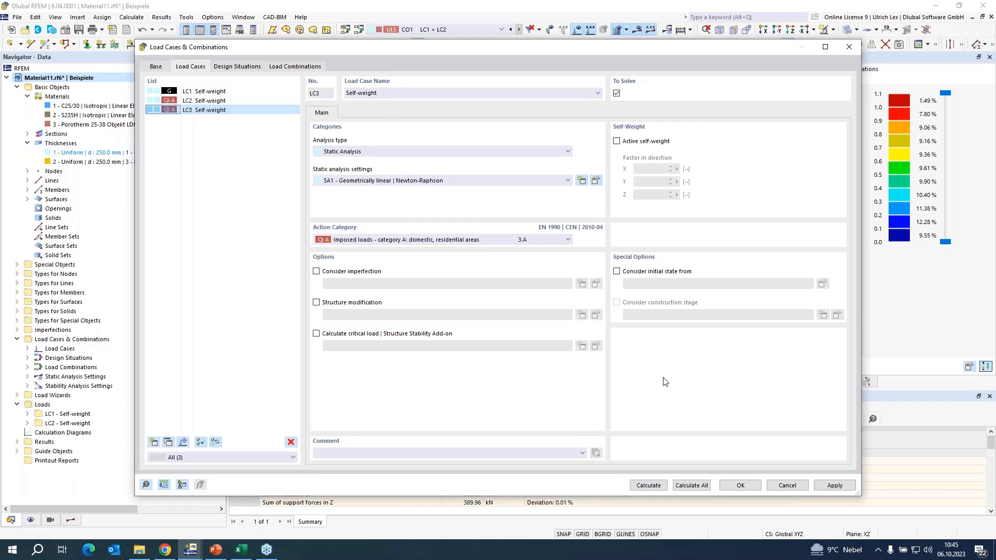
click(733, 487)
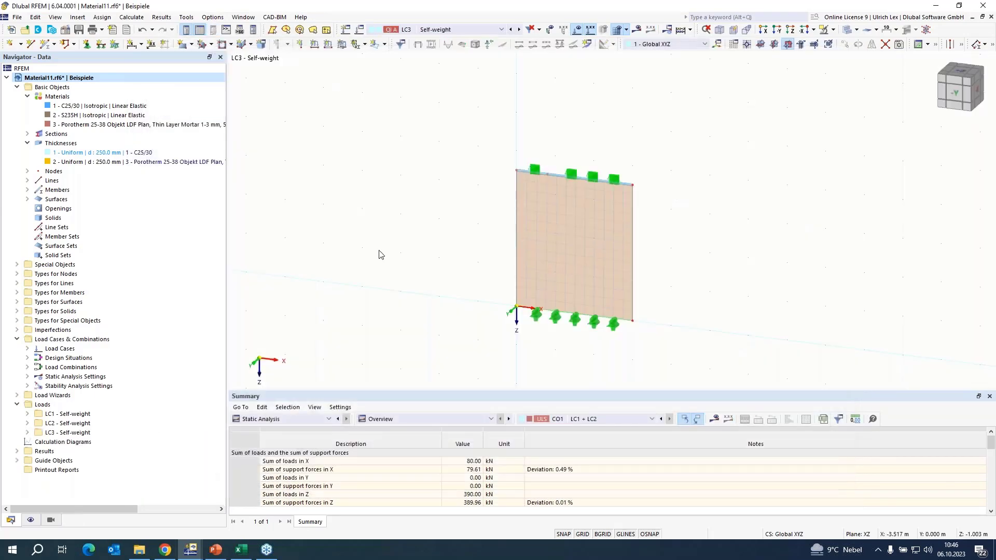
click(466, 31)
click(466, 35)
click(578, 30)
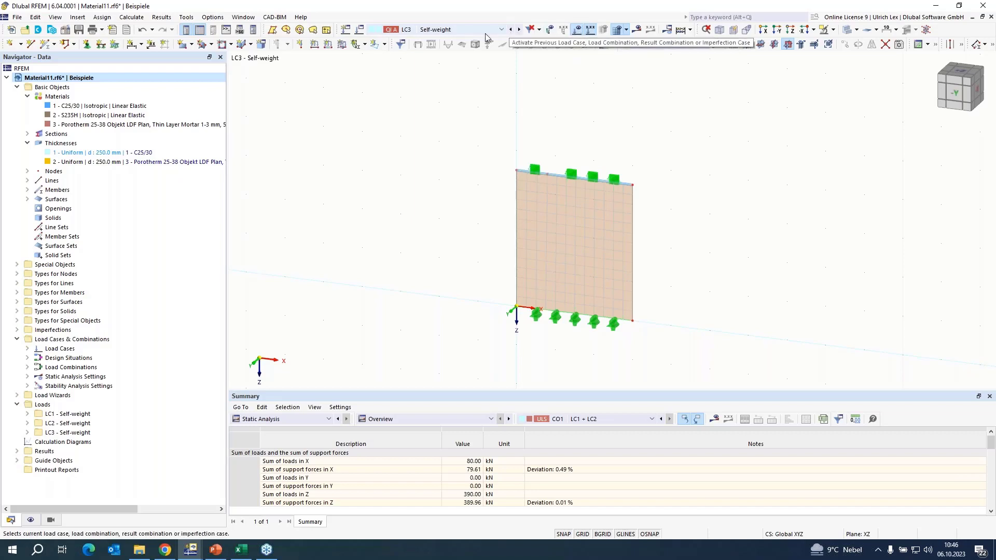
Step: Delete load case LC3, copy LC2 again as LC3, and check the loads and the undo history
click(359, 30)
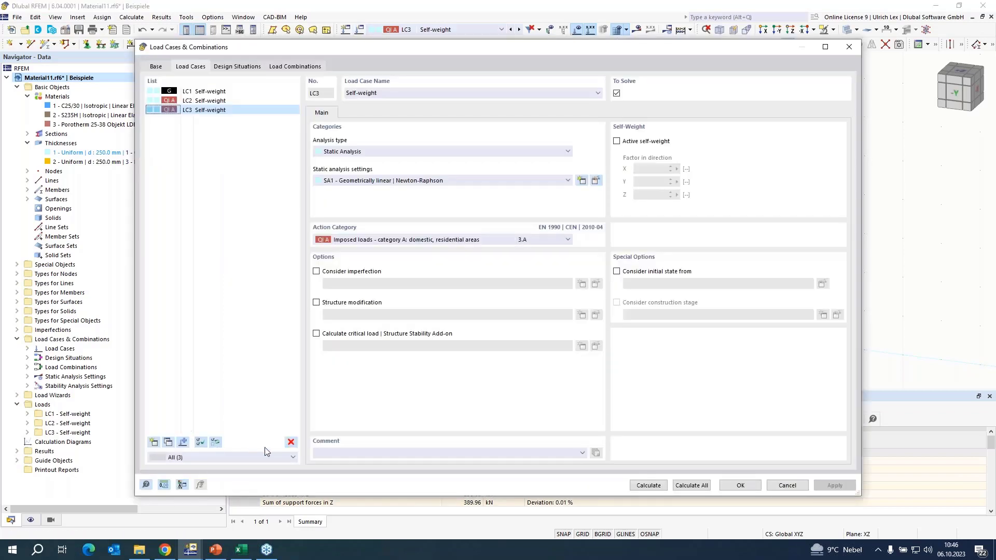
click(291, 442)
click(507, 311)
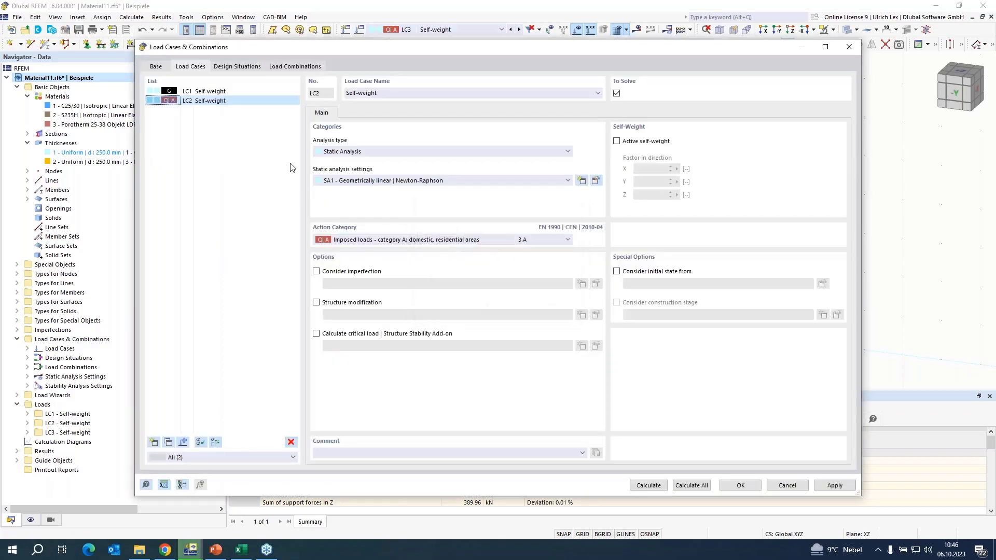
click(198, 101)
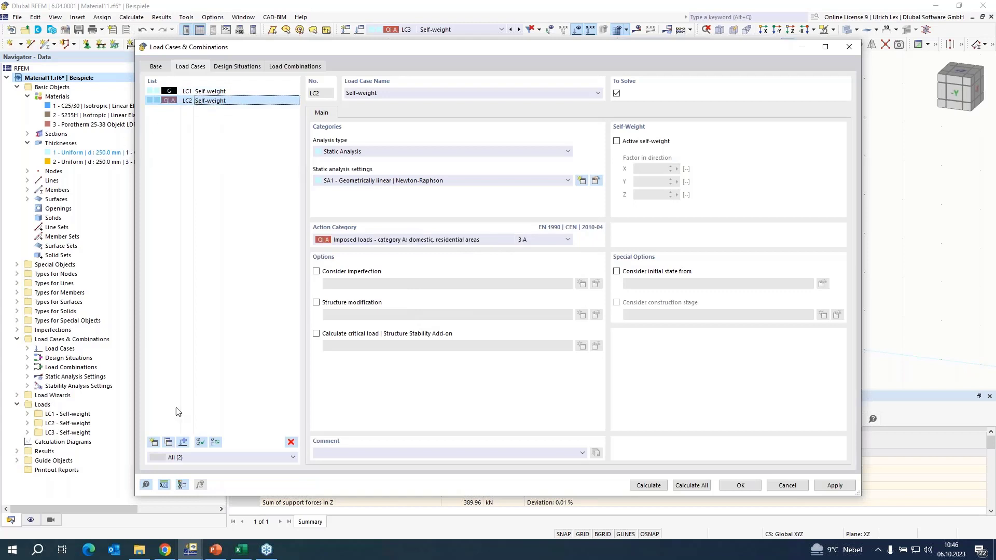
click(169, 444)
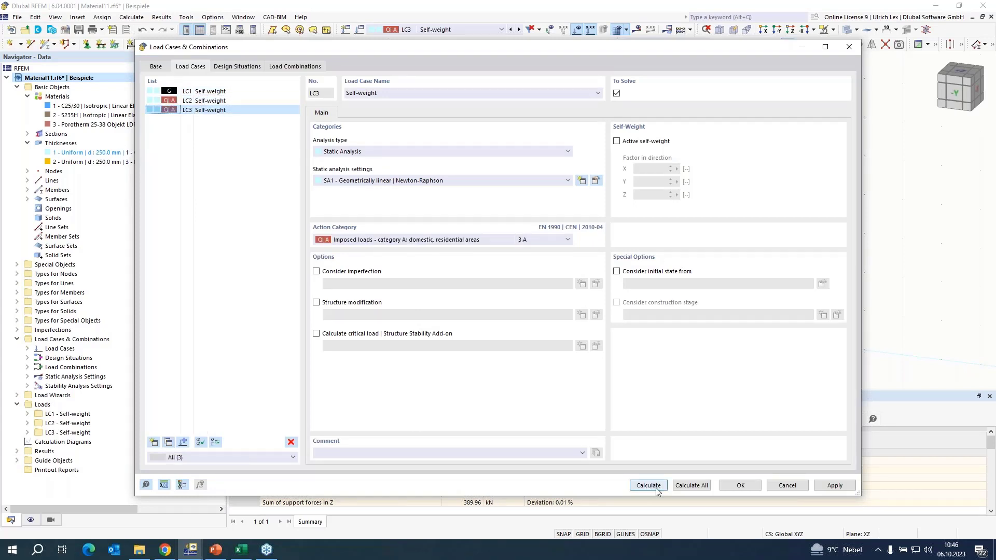
click(740, 485)
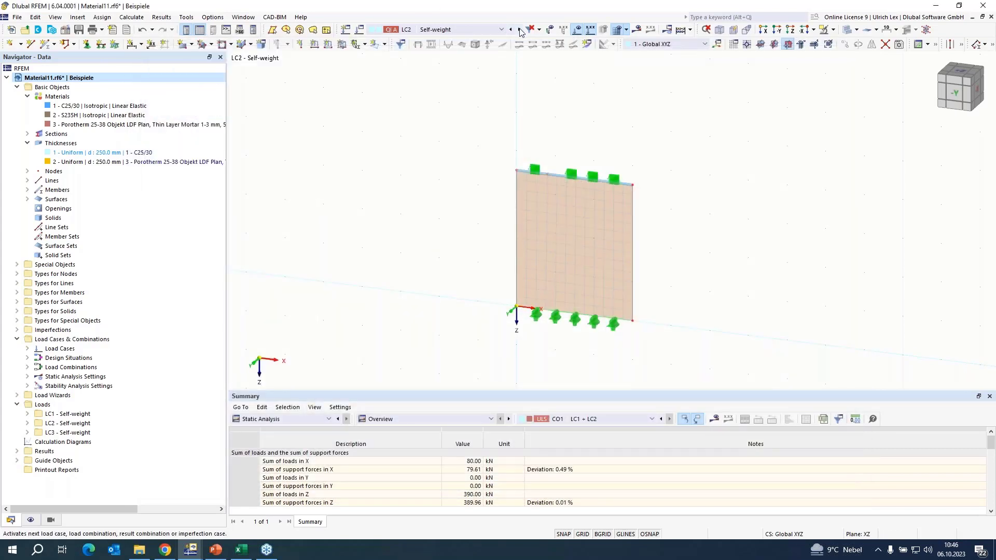
scroll(263, 171, down, 1)
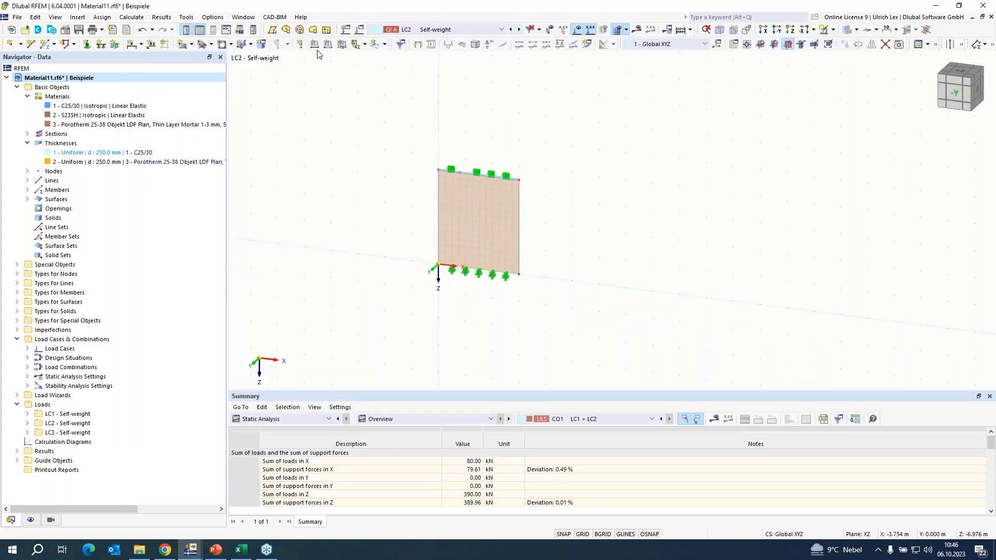
click(152, 30)
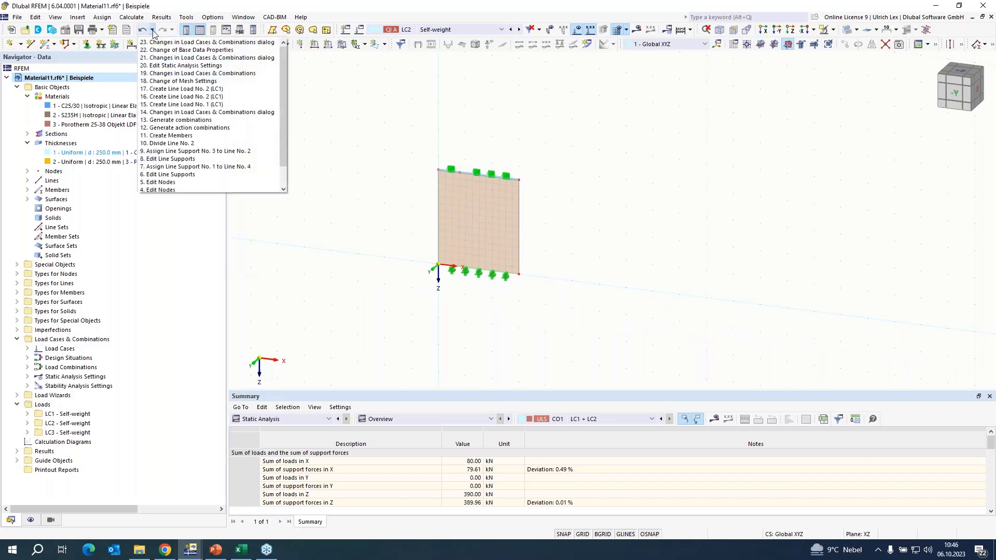
click(403, 104)
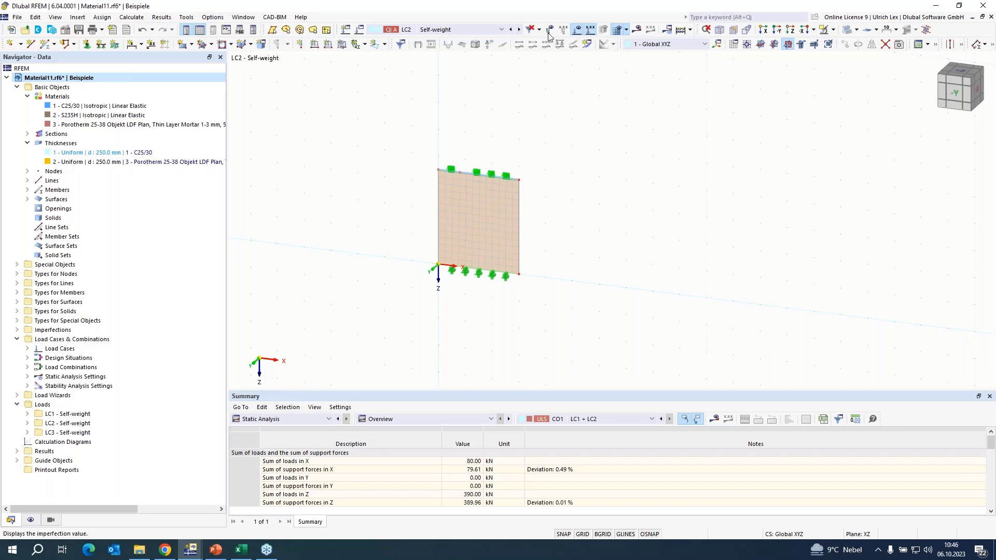
Step: Move the horizontal 100 kN/m line load on the wall's upper edge from LC1 to load case LC2
click(452, 29)
click(452, 41)
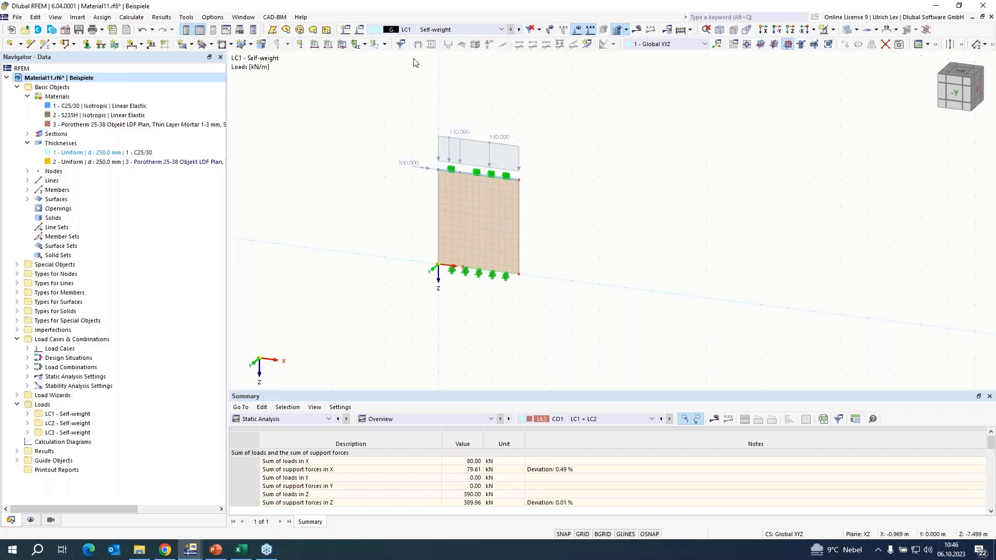
double_click(415, 171)
click(519, 119)
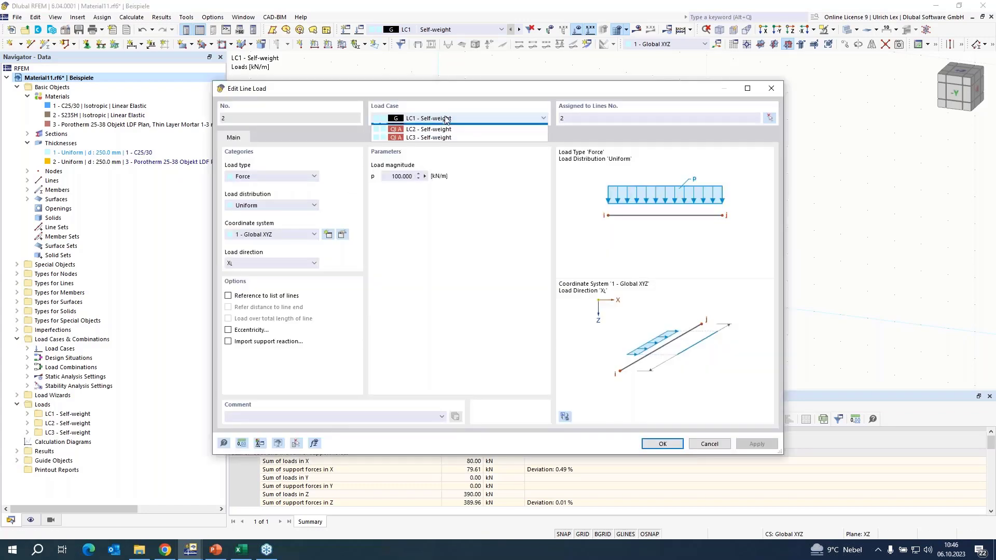
click(415, 134)
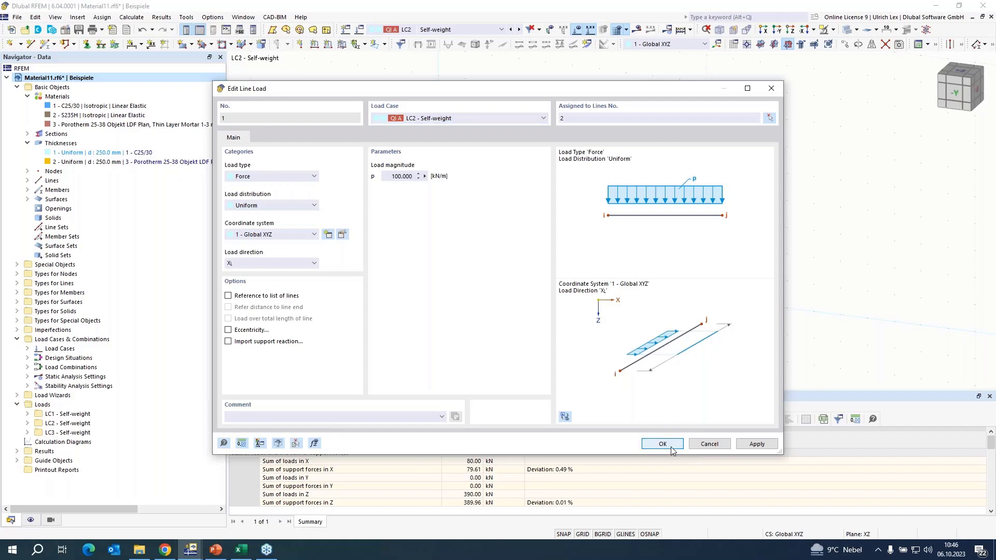
click(663, 443)
click(555, 319)
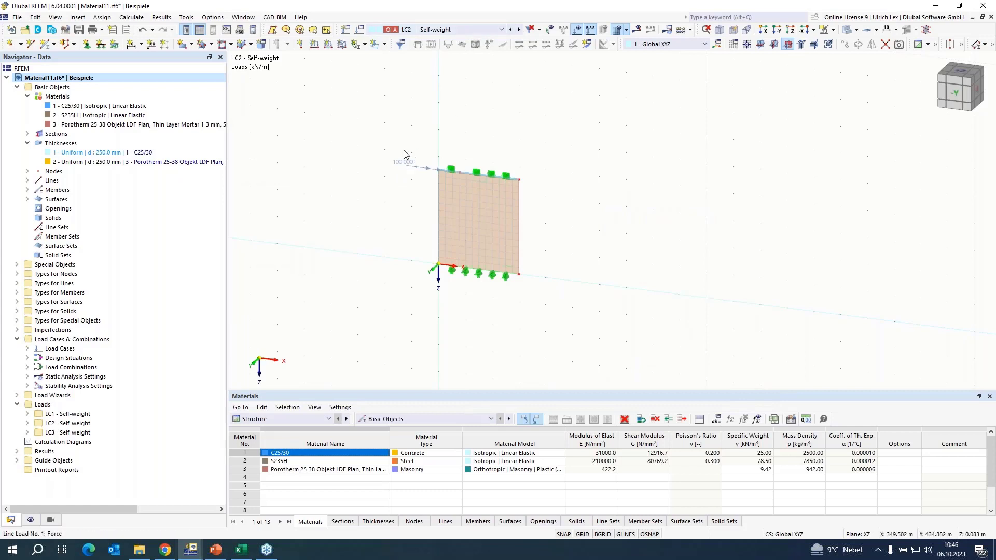
Step: Delete the empty load case LC3 and copy LC2 together with its horizontal load as LC3
click(518, 30)
click(359, 30)
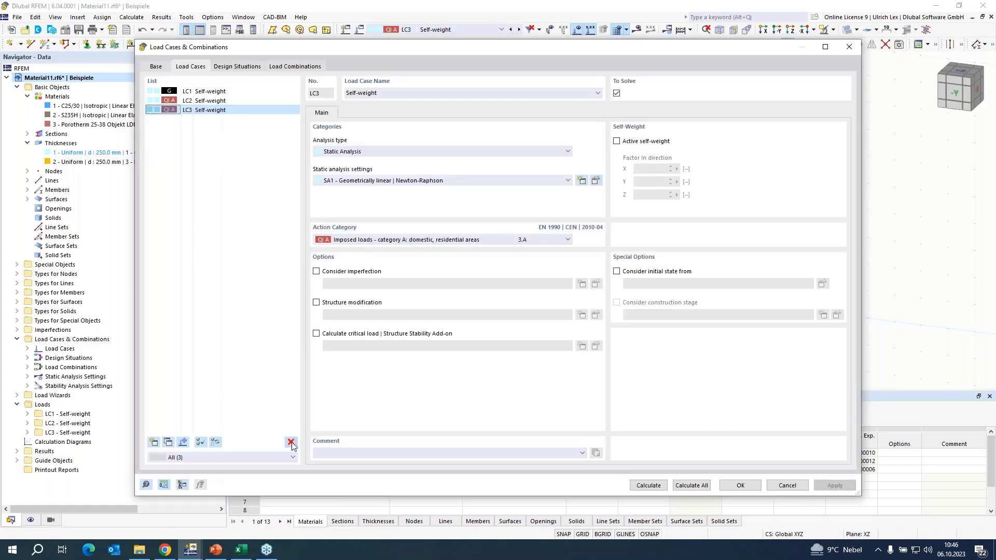
click(290, 442)
click(507, 311)
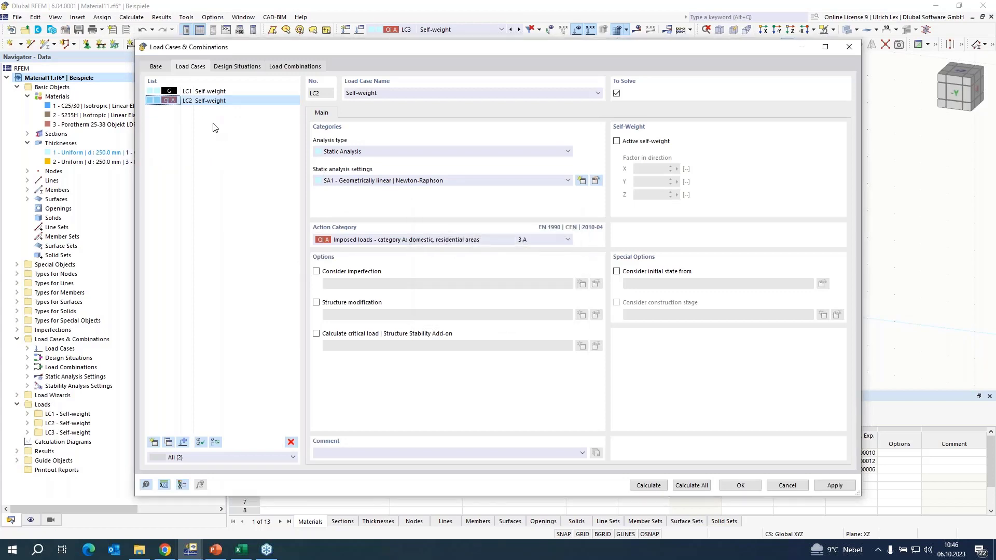
click(167, 442)
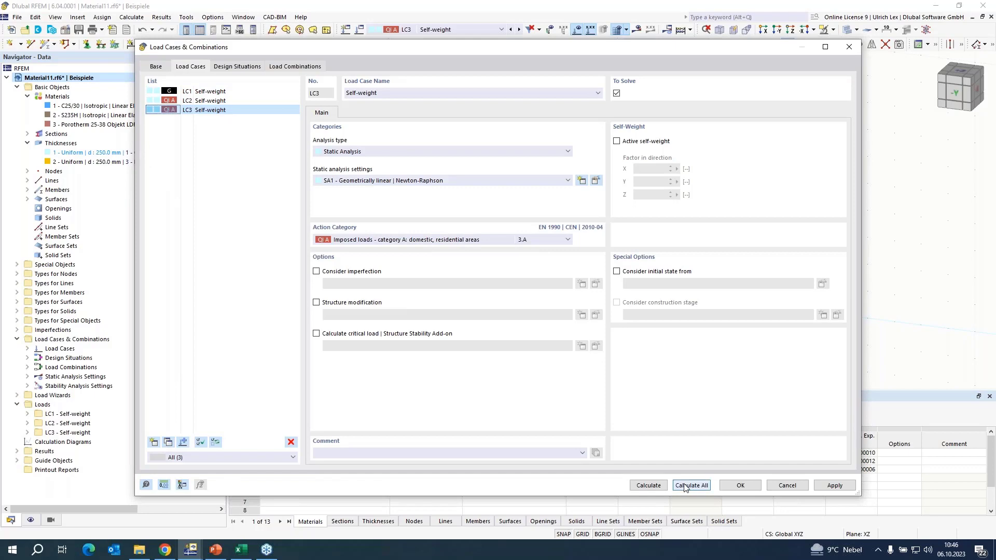
click(740, 485)
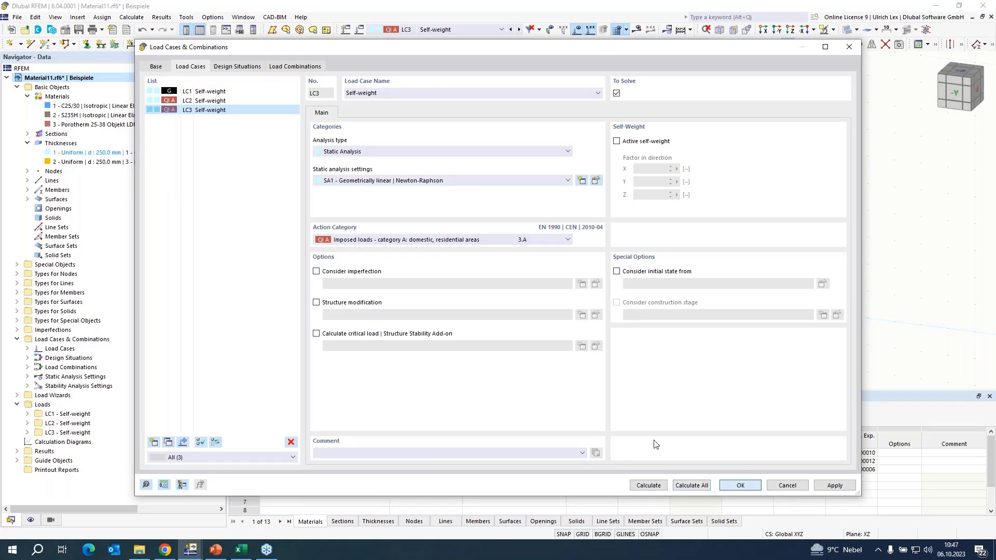
Step: Set the horizontal line load in LC3 to 10 kN/m
double_click(412, 167)
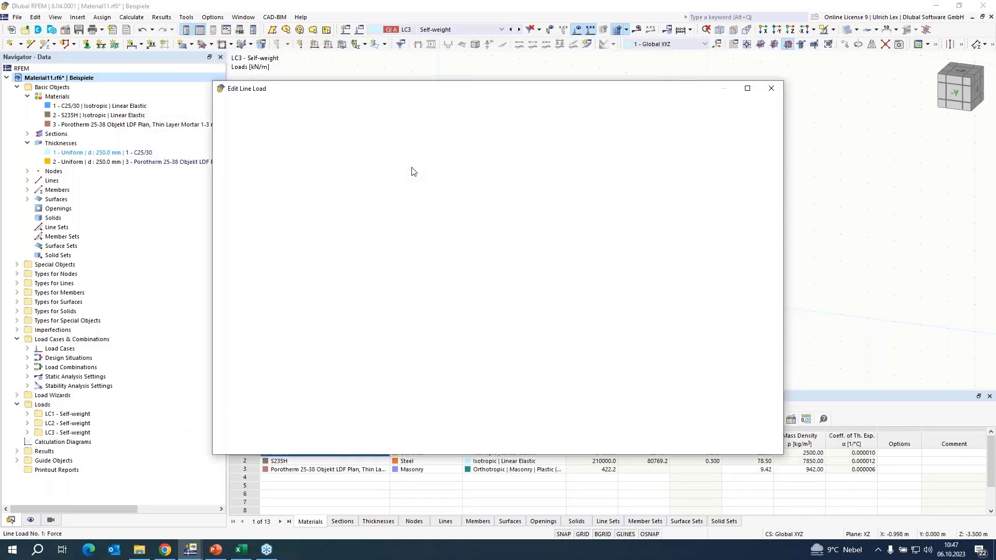
click(400, 177)
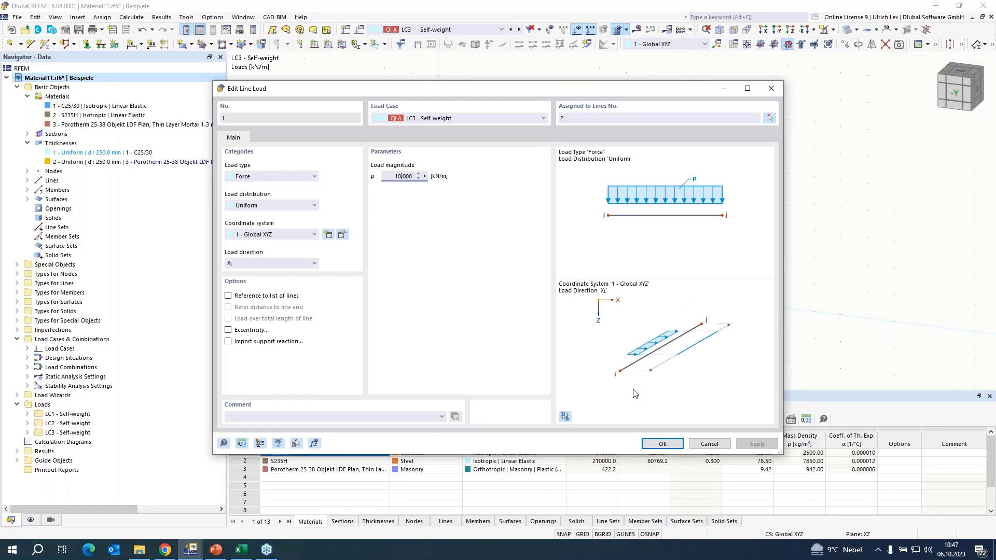
click(660, 445)
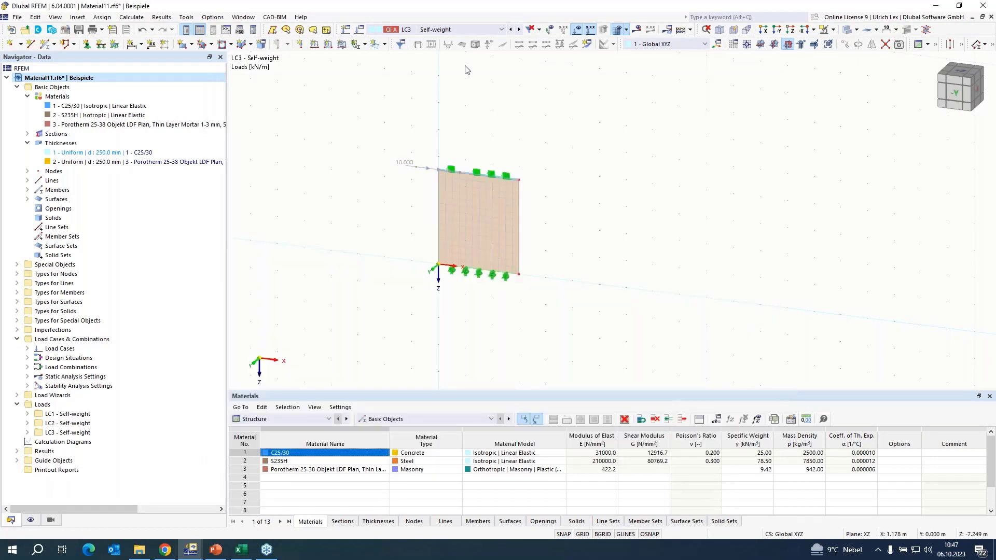
Step: Create load combination CO2 with the static analysis settings SA3 for large deformations
click(359, 31)
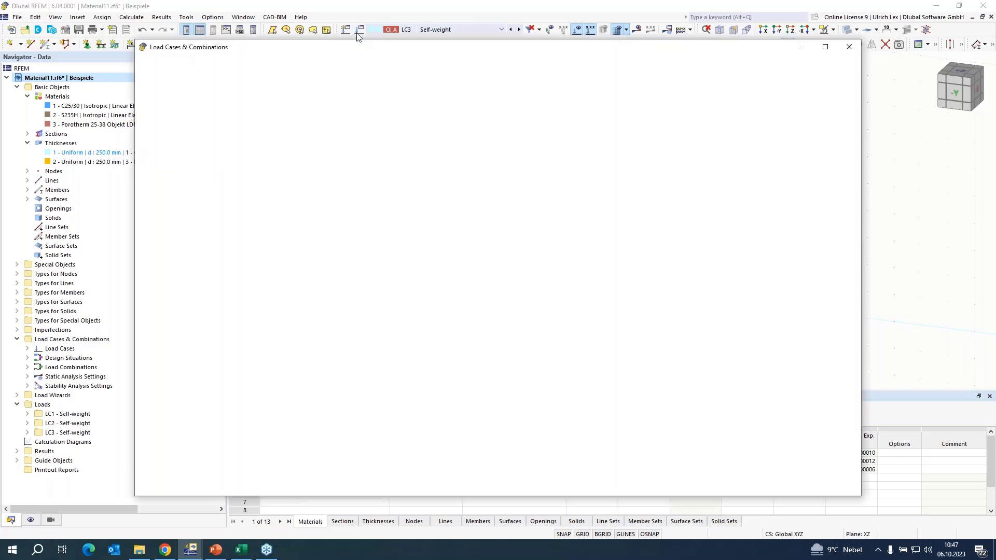
click(295, 67)
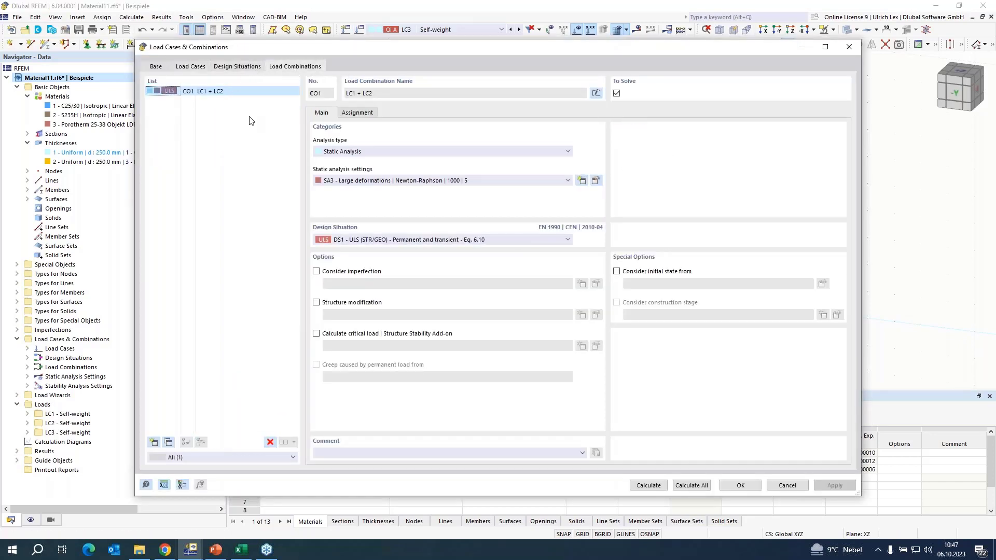
click(154, 442)
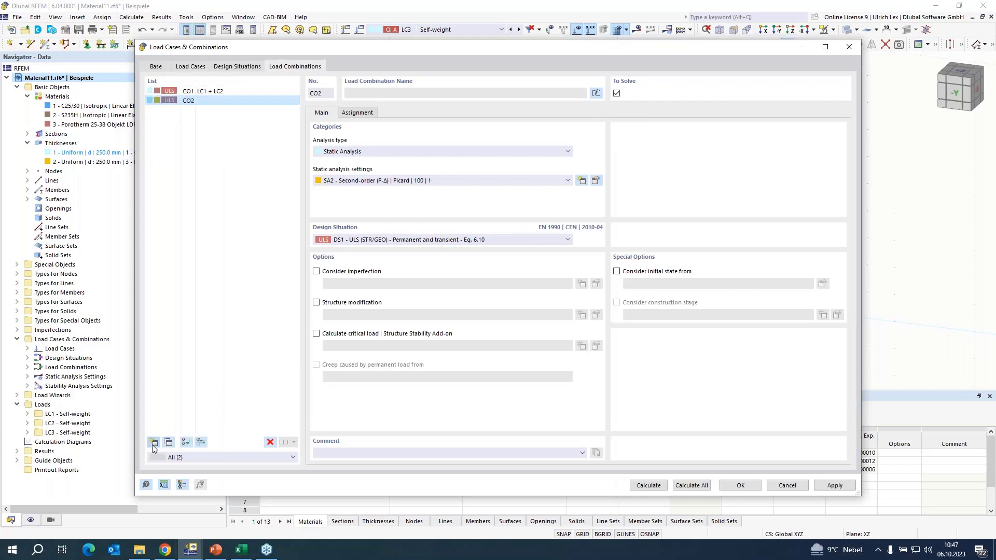
click(357, 185)
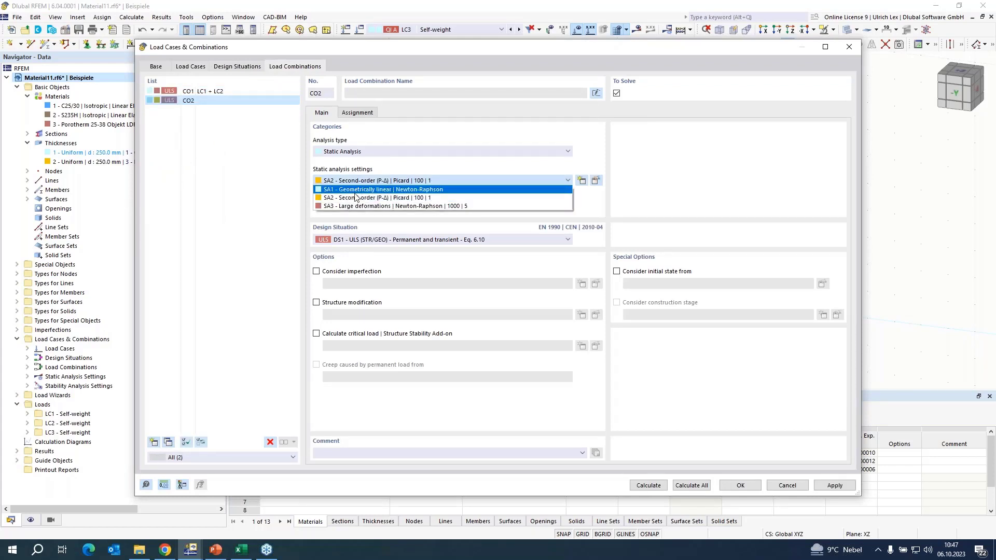
click(351, 206)
Step: Assign the large-deformation static analysis settings SA3 to load cases LC1, LC2 and LC3
click(191, 67)
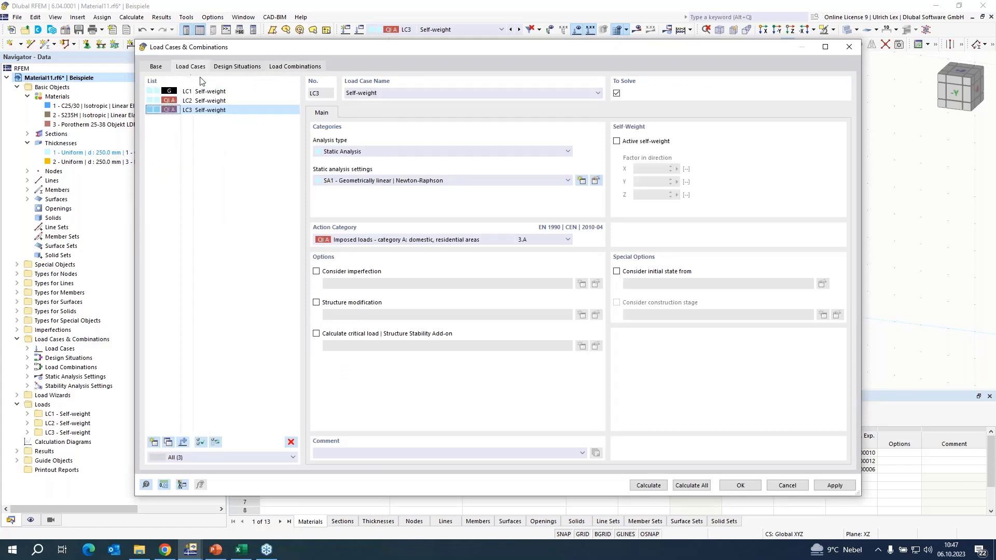
shift+click(216, 92)
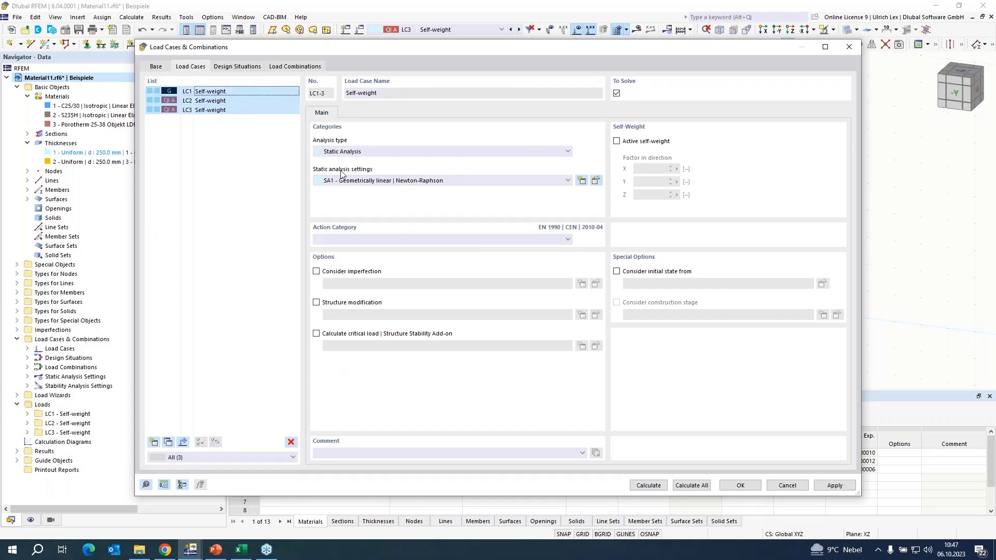
click(398, 182)
click(374, 207)
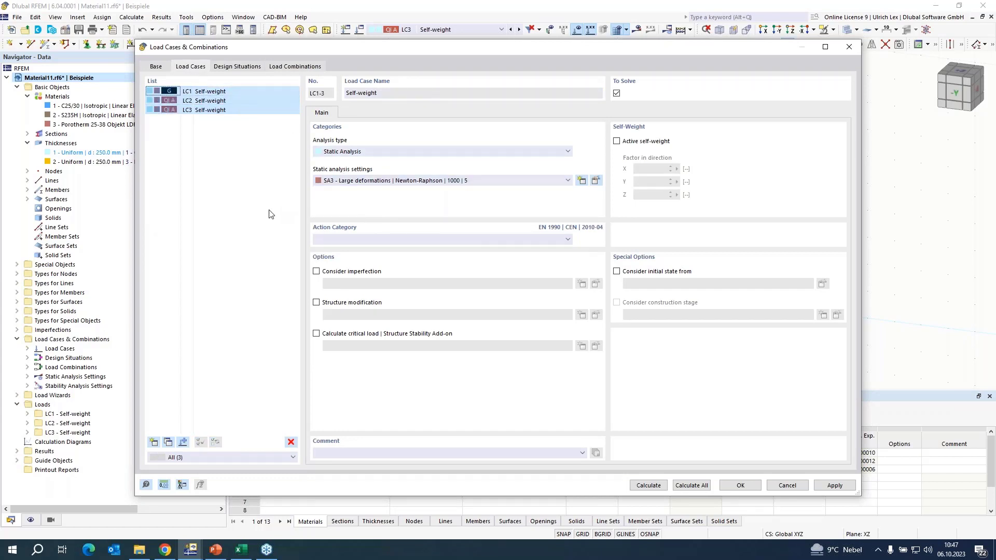
Step: Assign load cases LC1 and LC3 to load combination CO2, each with factor 1.00
click(297, 67)
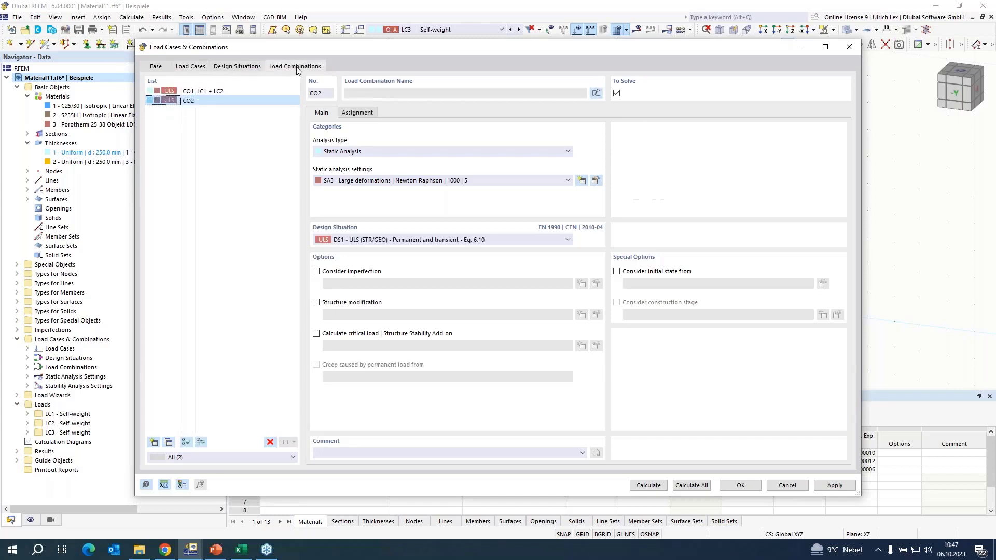
click(353, 114)
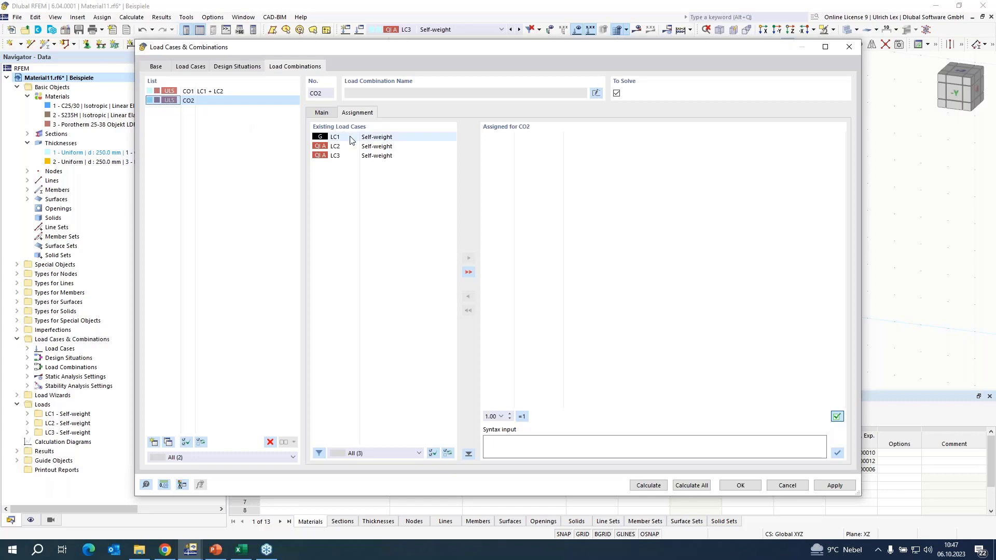
double_click(342, 137)
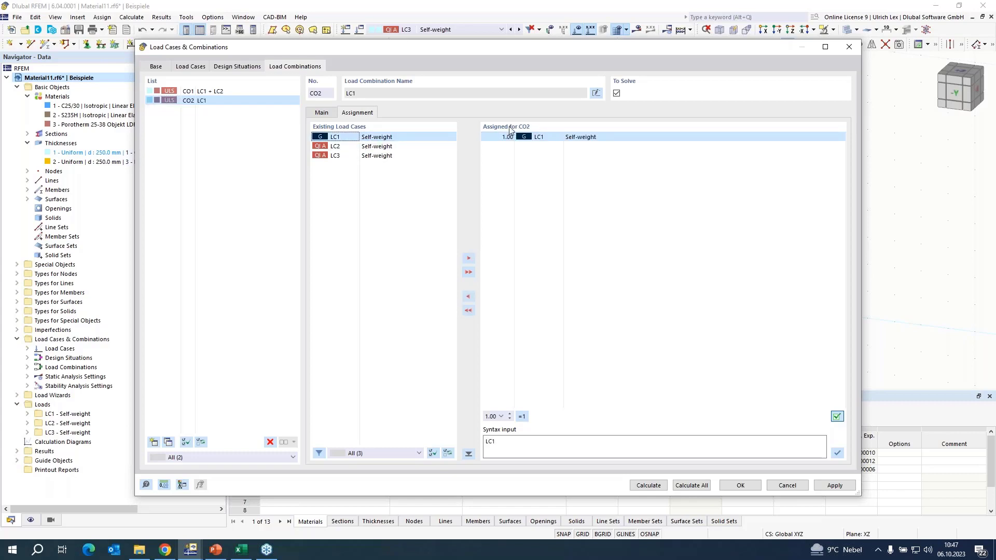
double_click(347, 156)
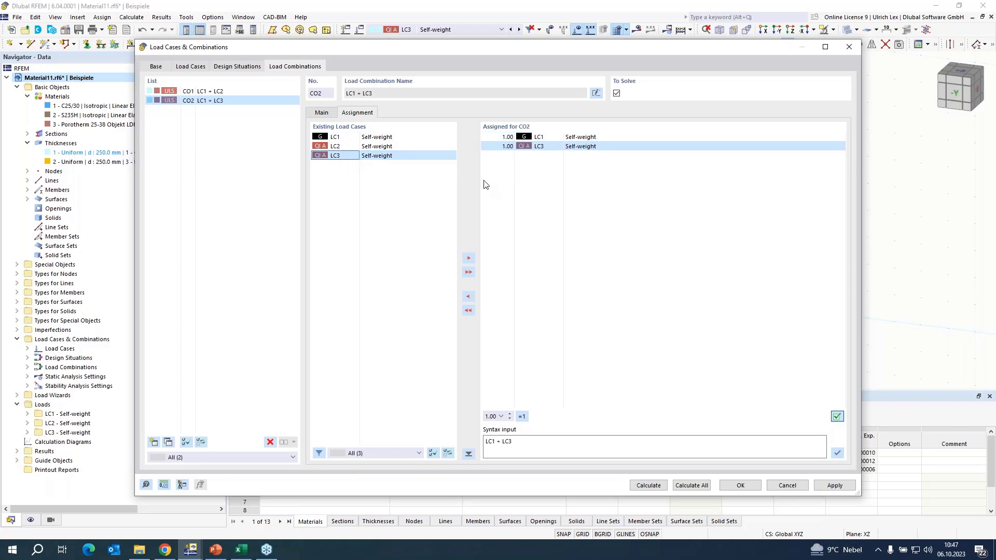
Step: Make CO2 consider the initial state from LC1 and calculate the critical load with the Structure Stability add-on
click(322, 114)
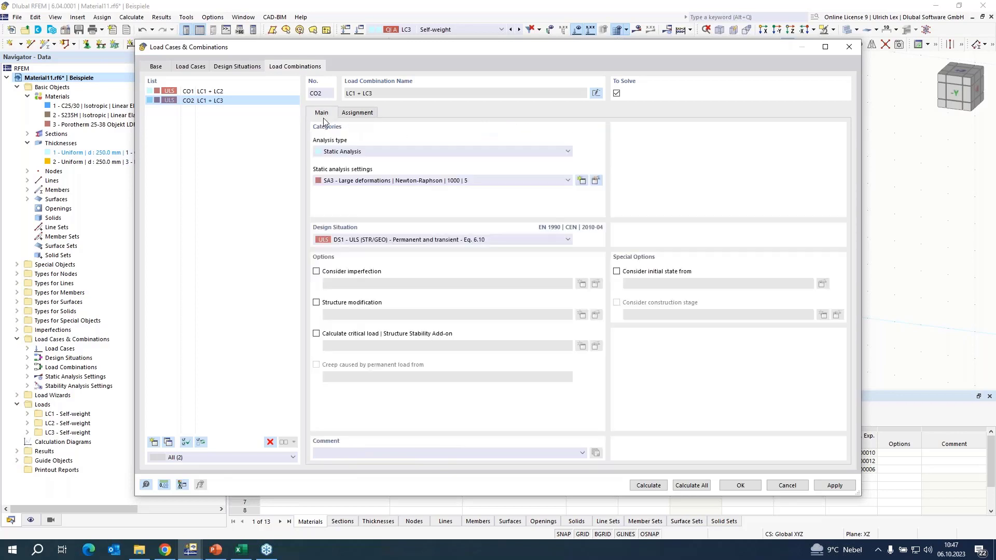
click(616, 272)
click(316, 333)
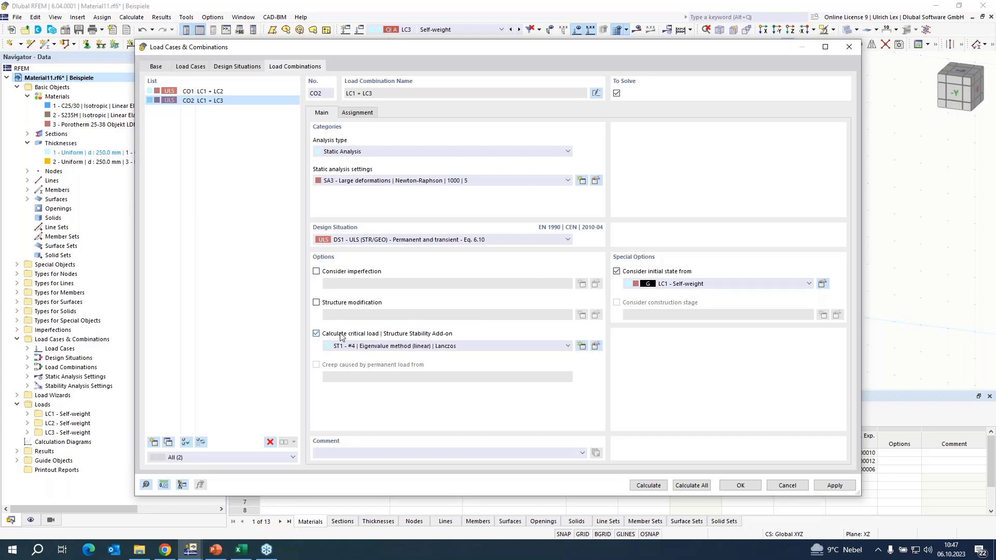
Step: Change stability analysis settings ST1 to the incremental method without eigenvalue analysis (non-linear)
click(595, 346)
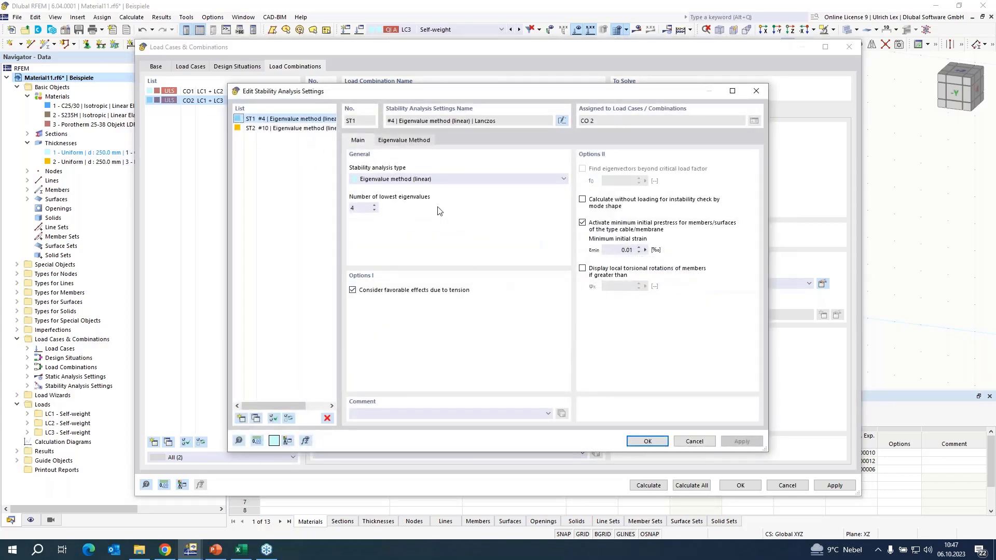
click(468, 181)
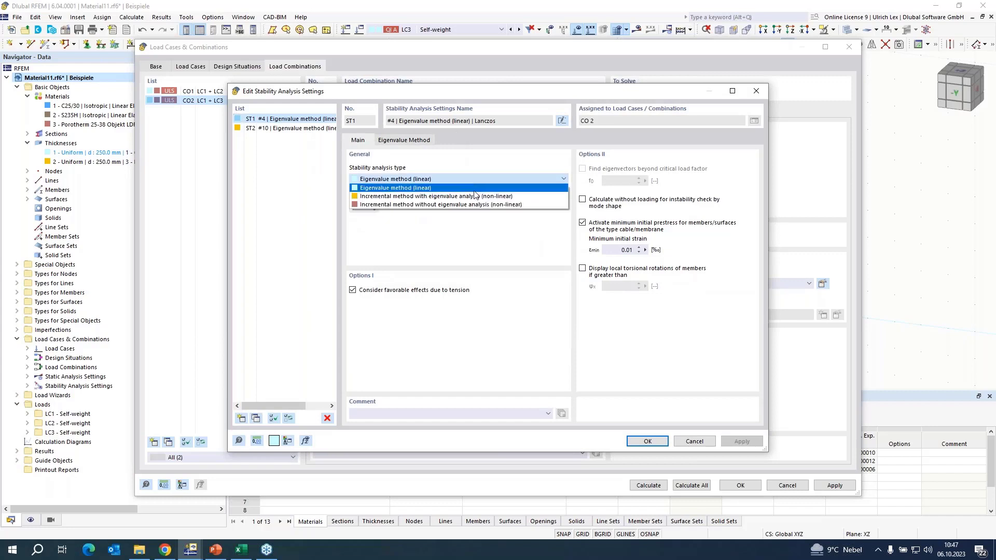
click(538, 205)
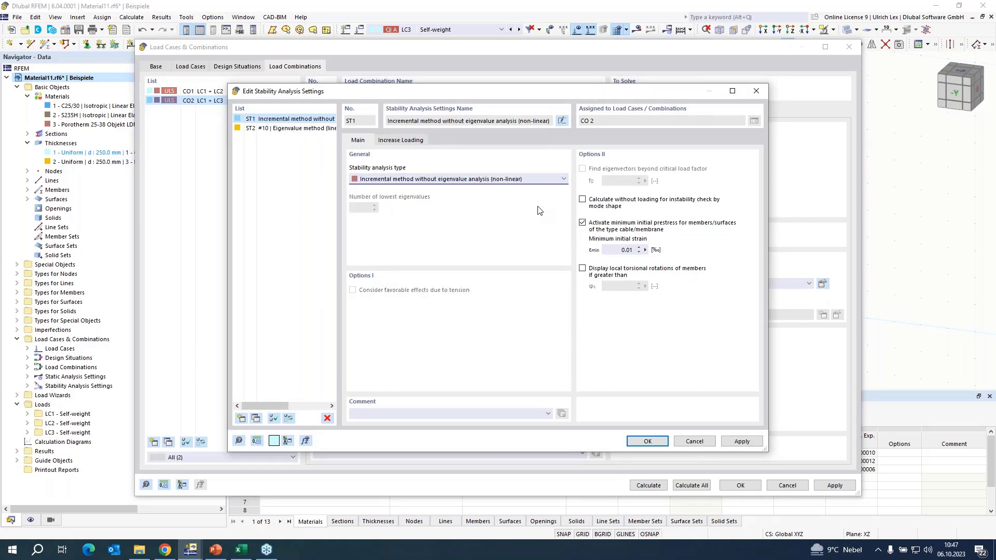
Step: Set ST1's initial load factor to 0.5, increment 0.05, refinement 1 and maximum increments 1000, and save results of all load increments
click(408, 140)
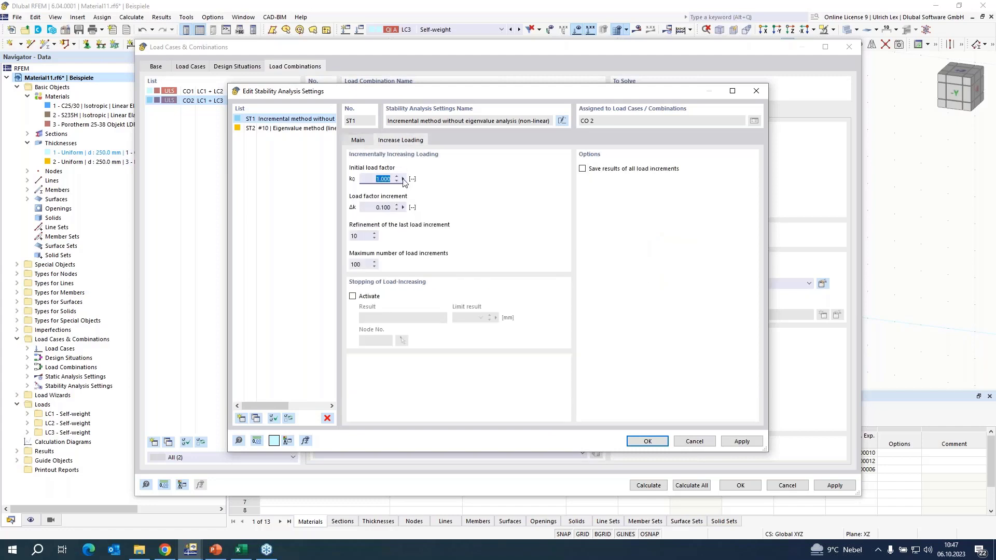
text(0,5)
key(Tab)
text(0,05)
key(Tab)
key(Tab)
click(583, 169)
drag(537, 90, 563, 81)
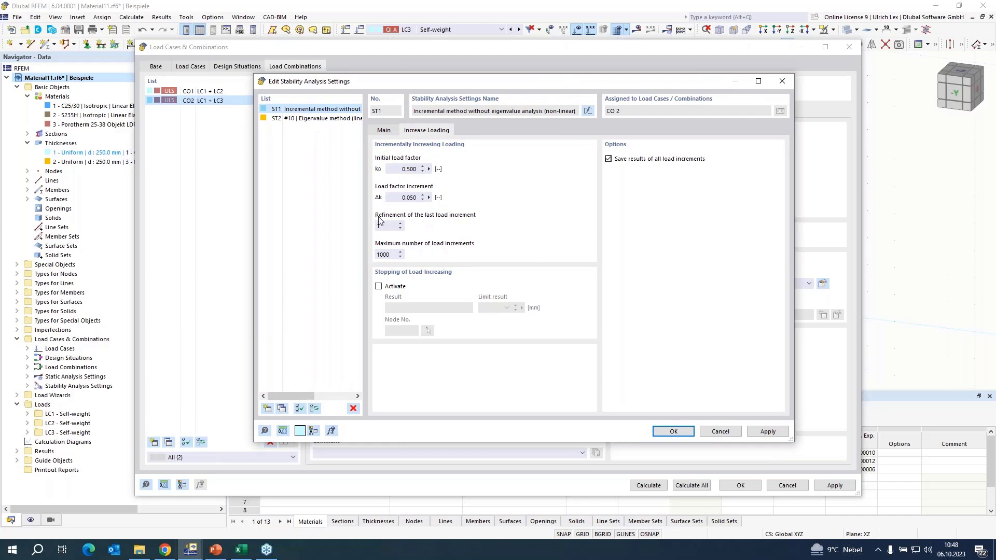
Step: Activate stopping of the load increase in ST1 at displacement u of 20 mm for any node and apply the settings
click(380, 288)
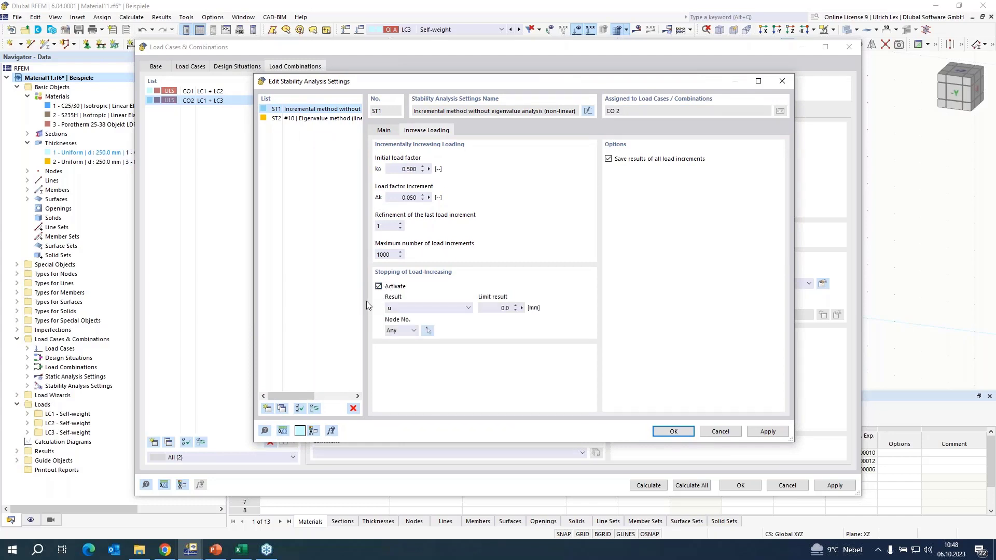
double_click(513, 308)
click(669, 431)
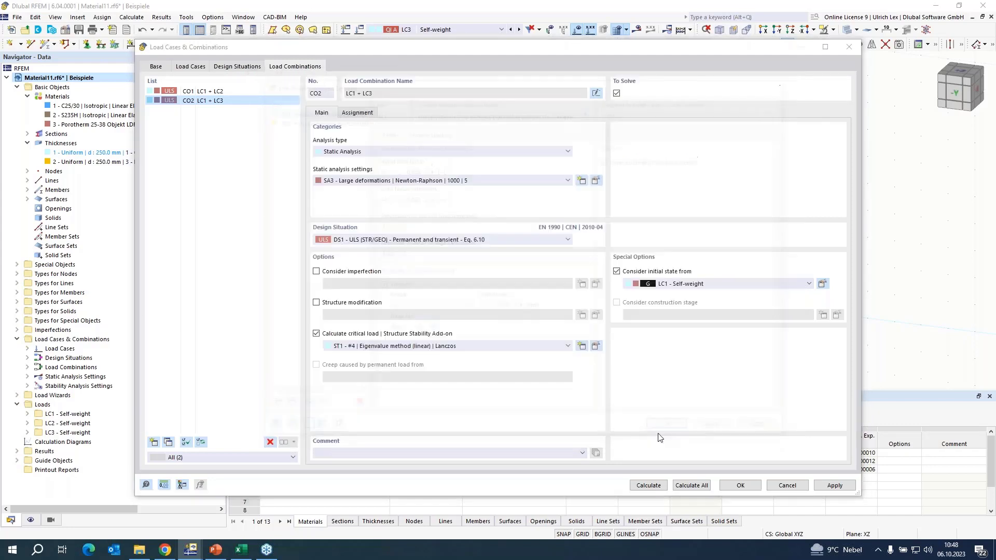
Step: Review ST1's increase-loading settings and close the load cases and combinations without saving
click(595, 346)
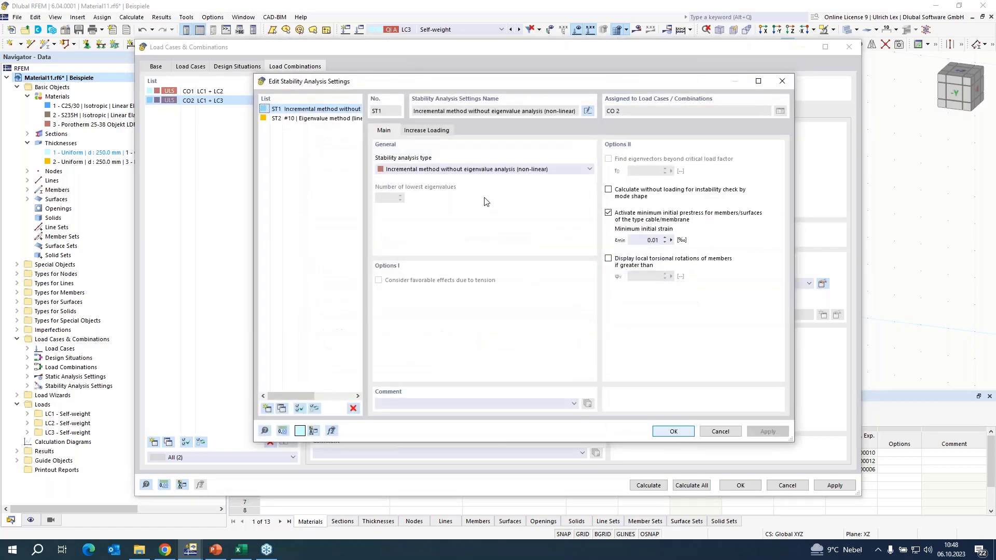
click(426, 130)
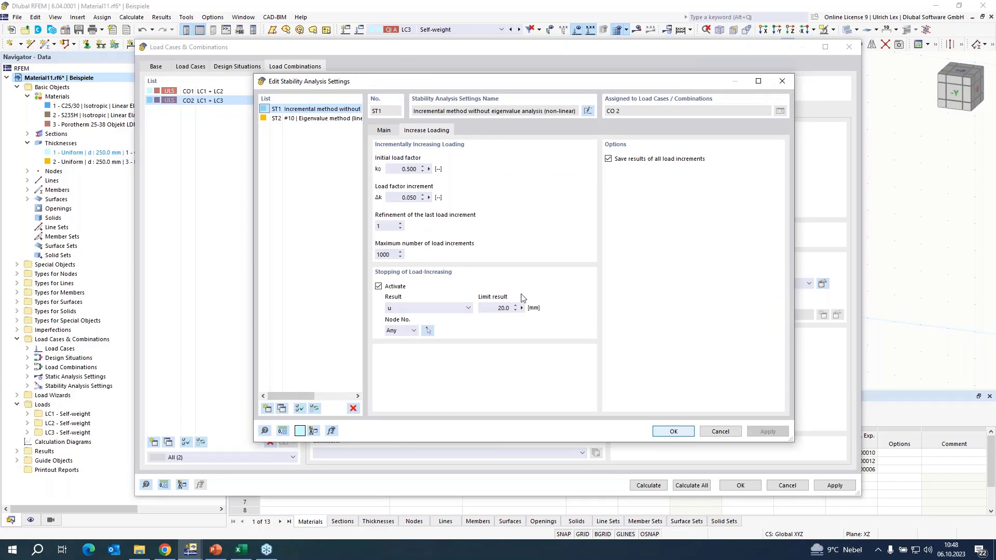
click(720, 432)
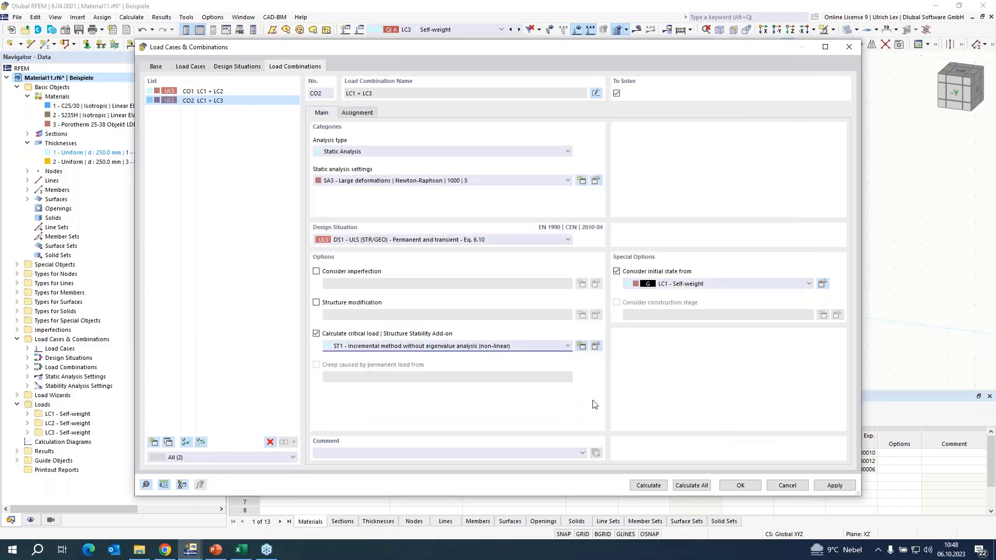
click(785, 486)
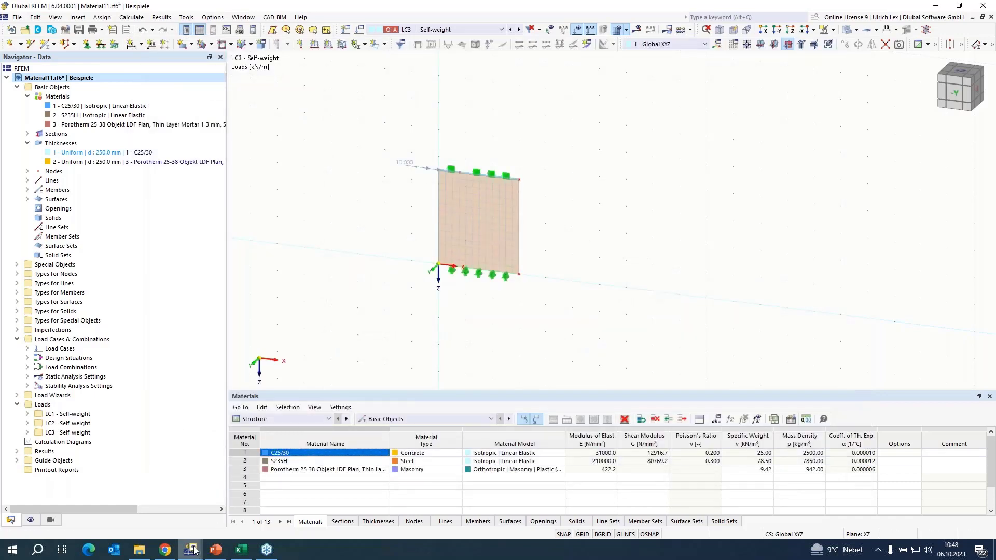
Step: Switch to the other RFEM instance and bring up the open model Schubwand_ohne_Öffnung.rf6
mouse_move(194, 550)
click(302, 506)
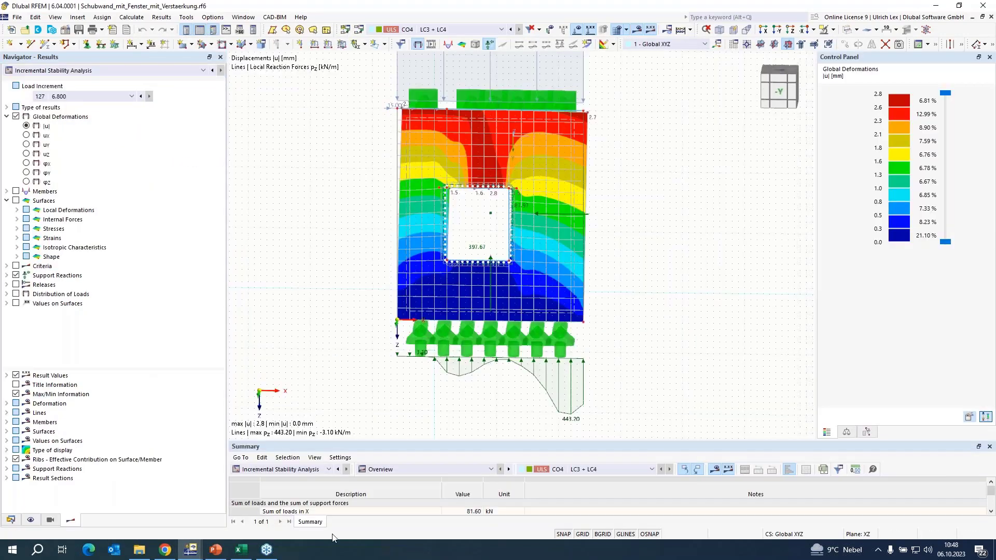
click(248, 20)
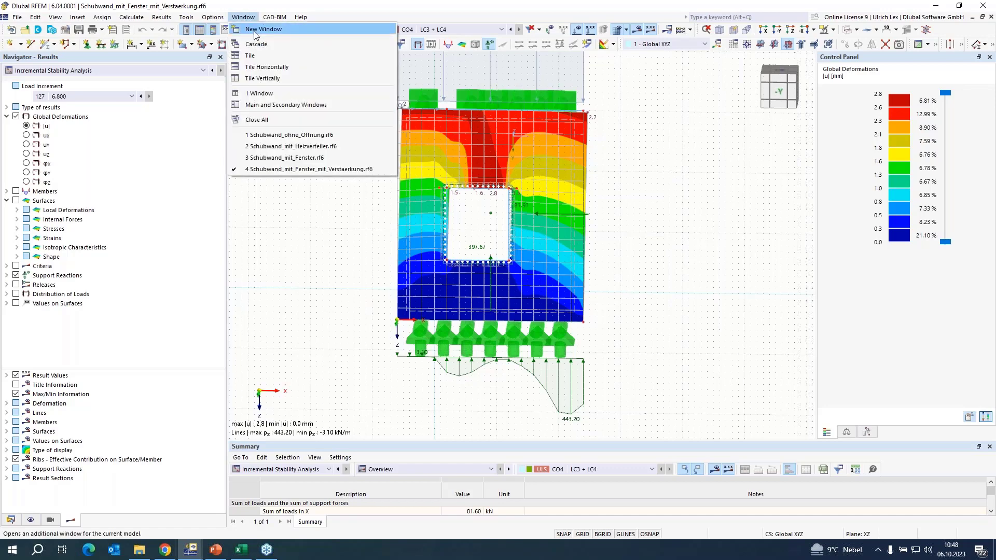
click(304, 134)
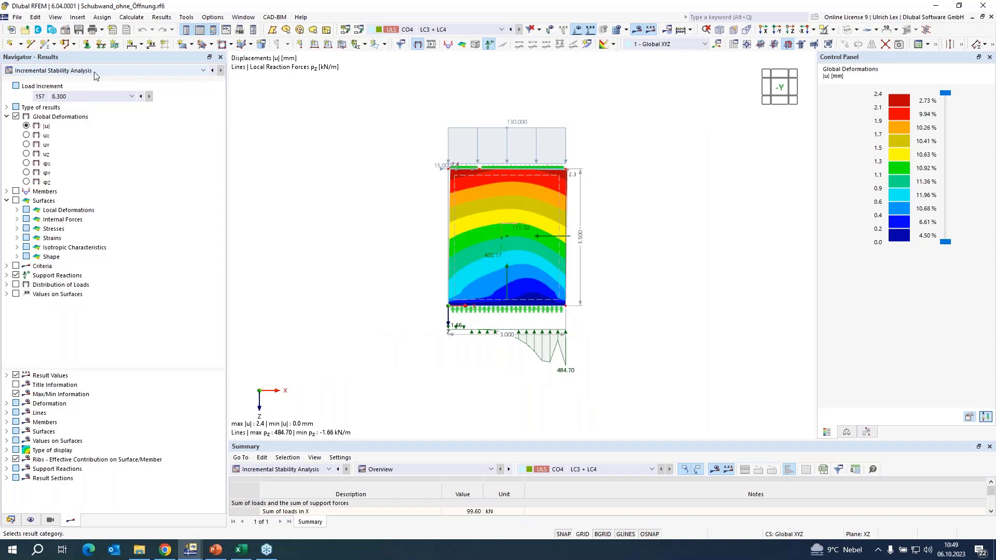
Step: Display the Incremental Stability Analysis results and examine the wall's displacements and support reactions
click(54, 70)
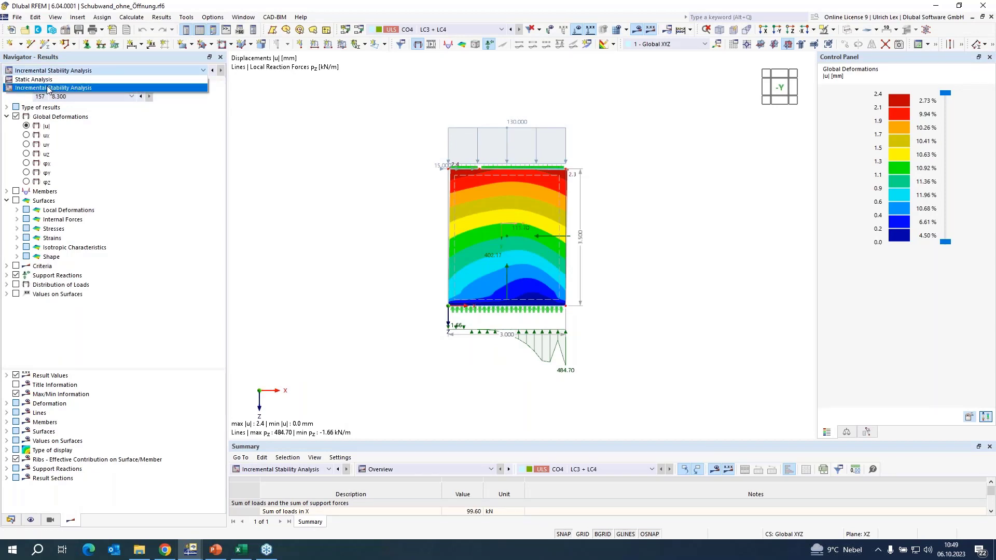
click(50, 88)
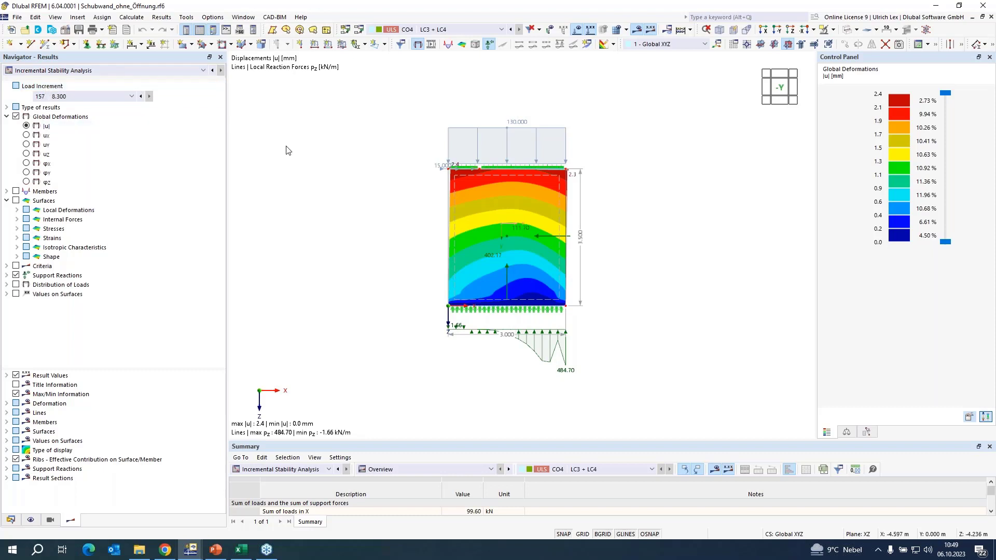
scroll(506, 167, up, 2)
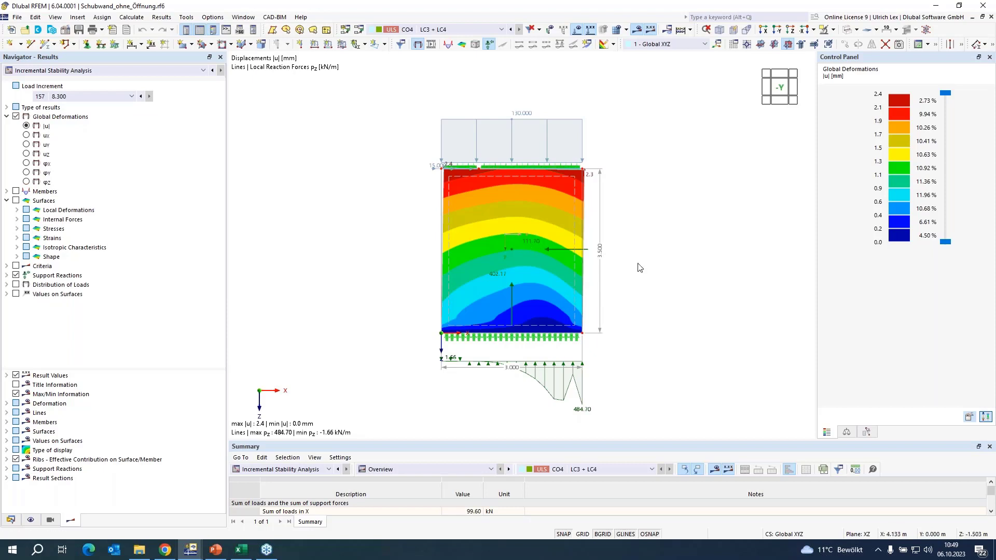
scroll(384, 203, down, 1)
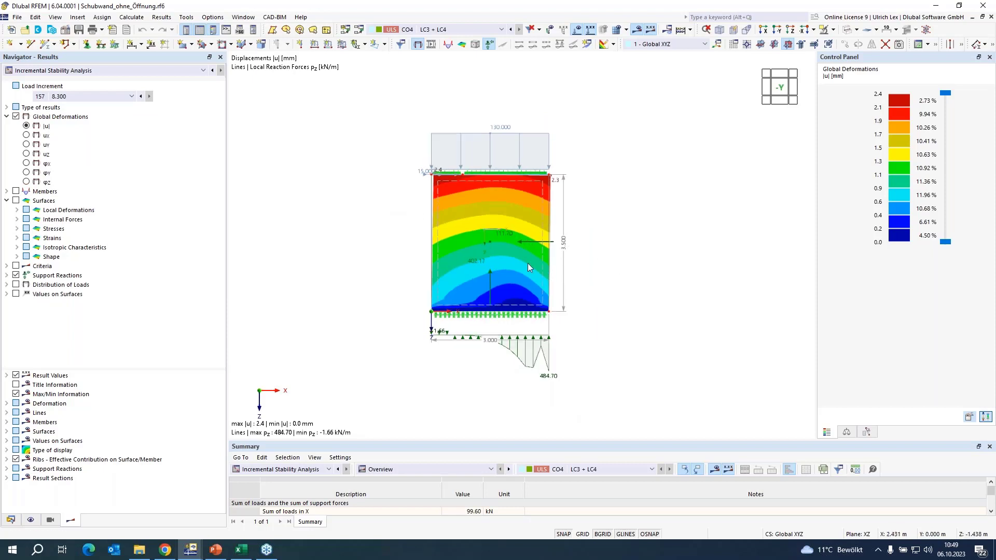
scroll(505, 260, up, 1)
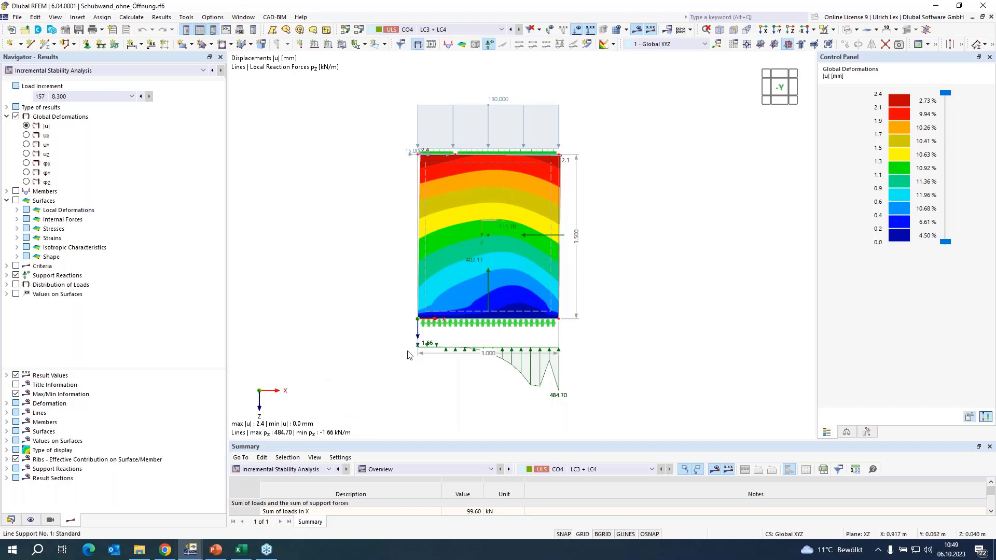
Step: Switch to the Wienerberger VRd-Pro workbook in Excel and examine the wall's inputs, shear resistance and vertical resistance checks
click(239, 550)
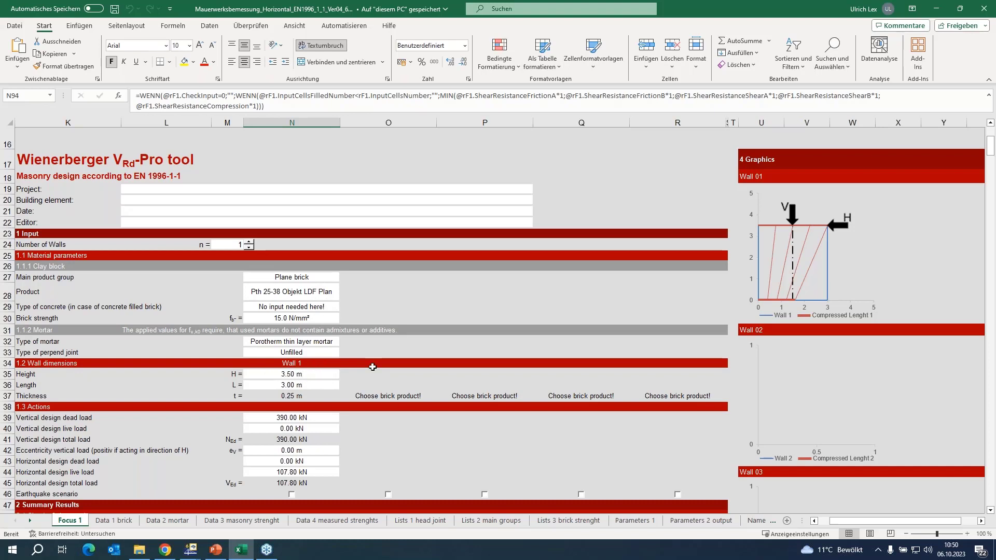
scroll(306, 376, down, 2)
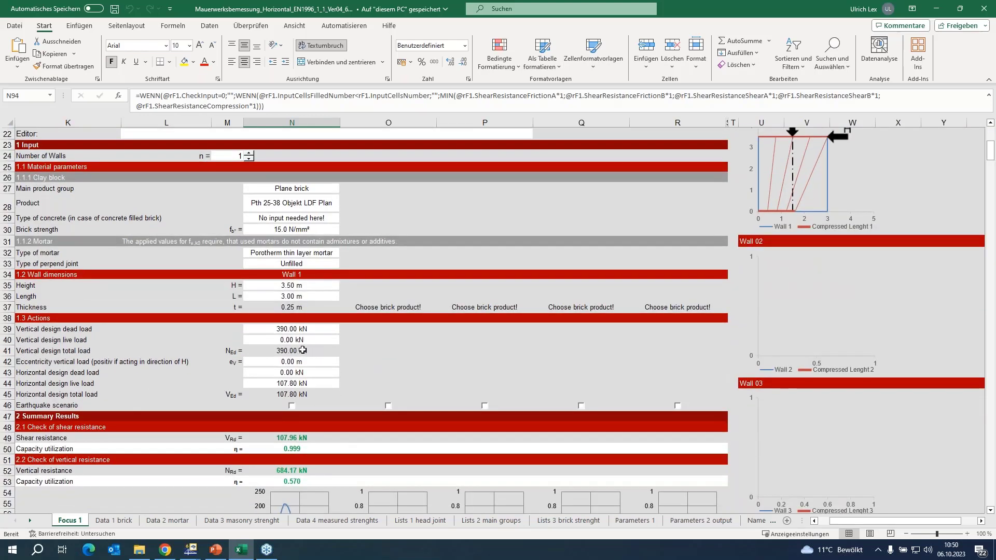
scroll(362, 391, down, 4)
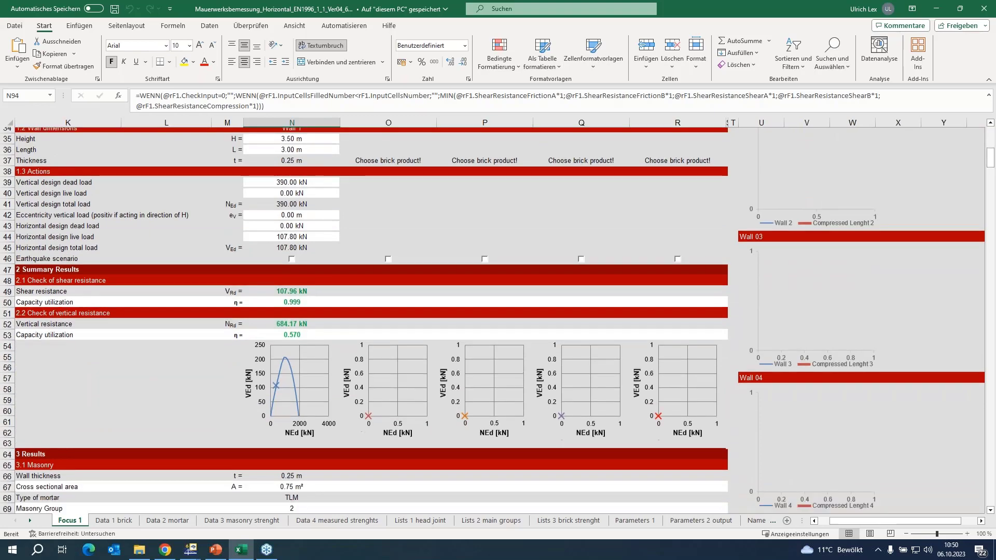
scroll(356, 382, down, 3)
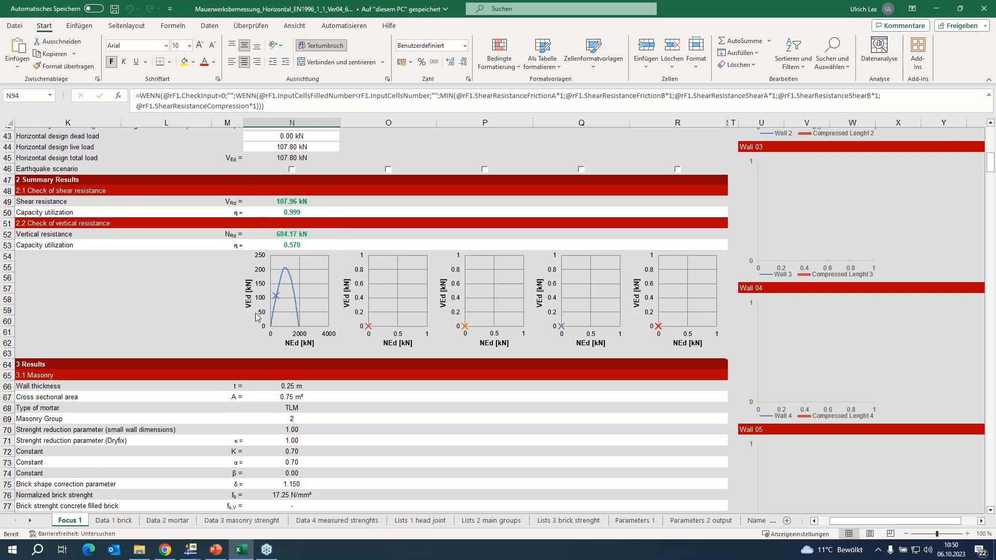
Step: Return to Schubwand_ohne_Öffnung.rf6 in RFEM and compare its reaction forces with the spreadsheet design
click(191, 551)
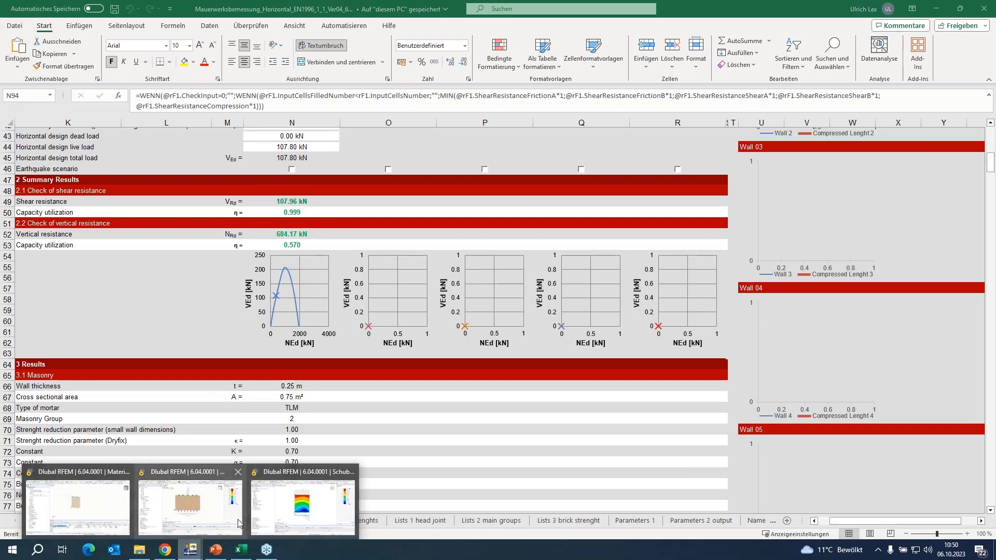
click(329, 511)
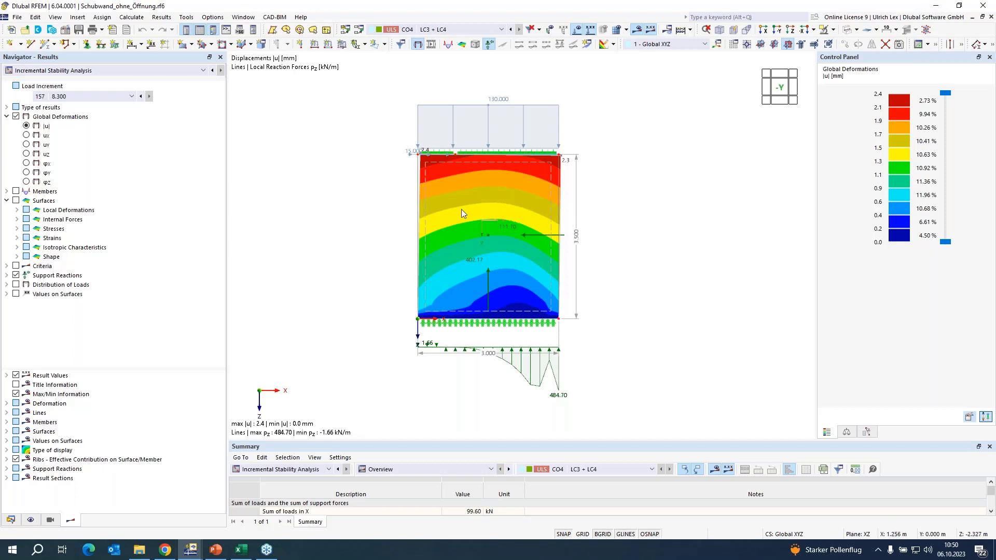
scroll(459, 219, up, 1)
scroll(516, 255, up, 2)
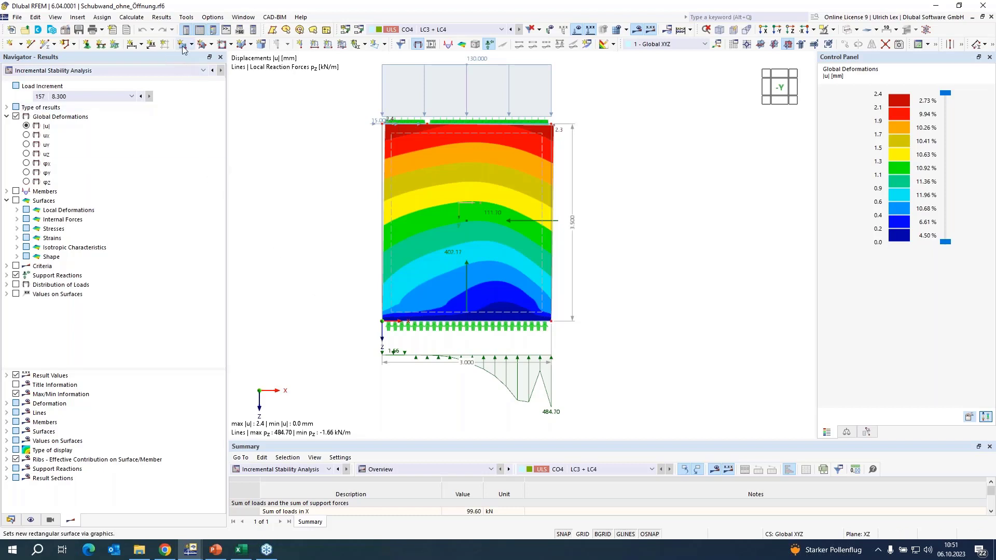
Step: Switch to the model Schubwand_mit_Heizverteiler.rf6 and view the opening at the base of the wall without results
click(231, 18)
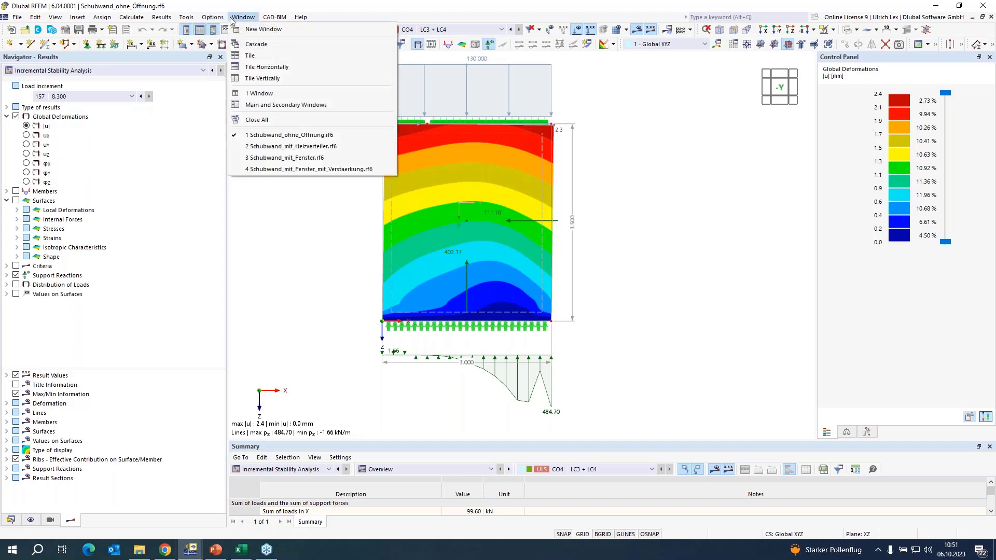
click(357, 146)
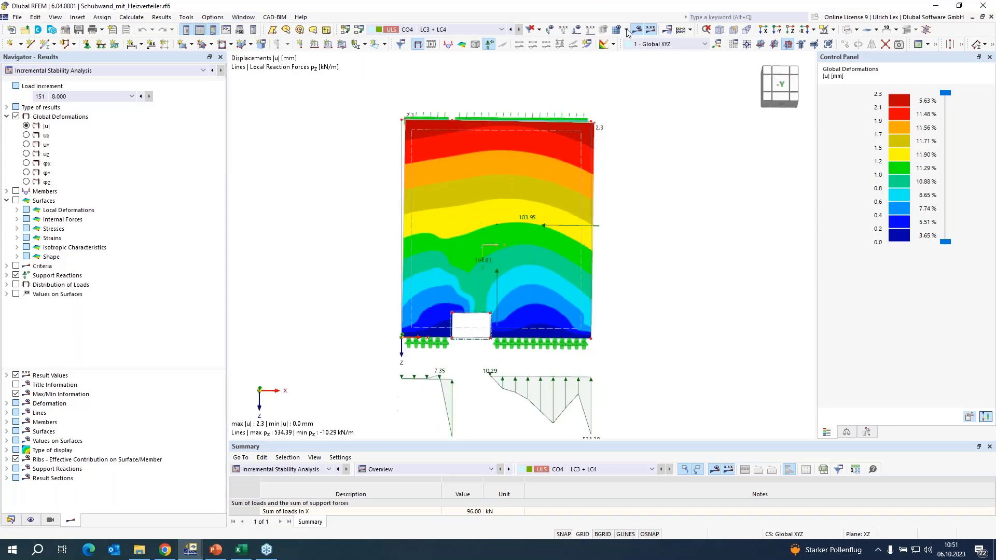
scroll(612, 340, up, 3)
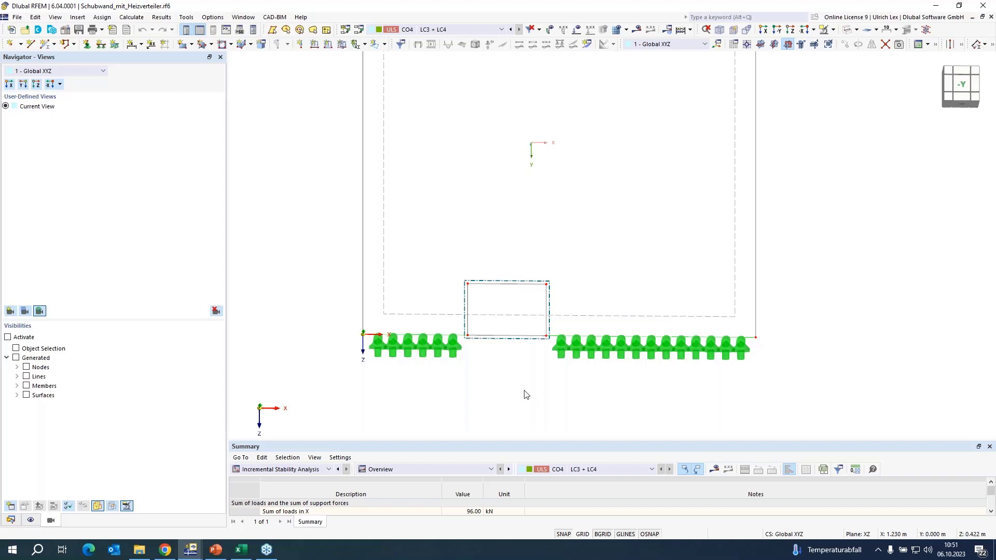
Step: Display the Incremental Stability Analysis results for CO4 and examine the load increments, displacements and support reactions around the base opening
scroll(523, 392, down, 3)
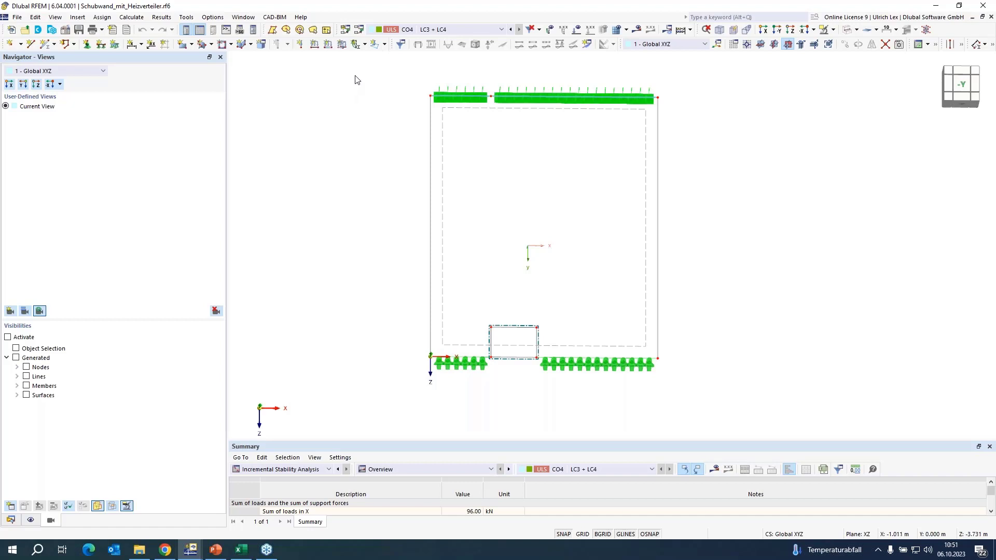
click(455, 34)
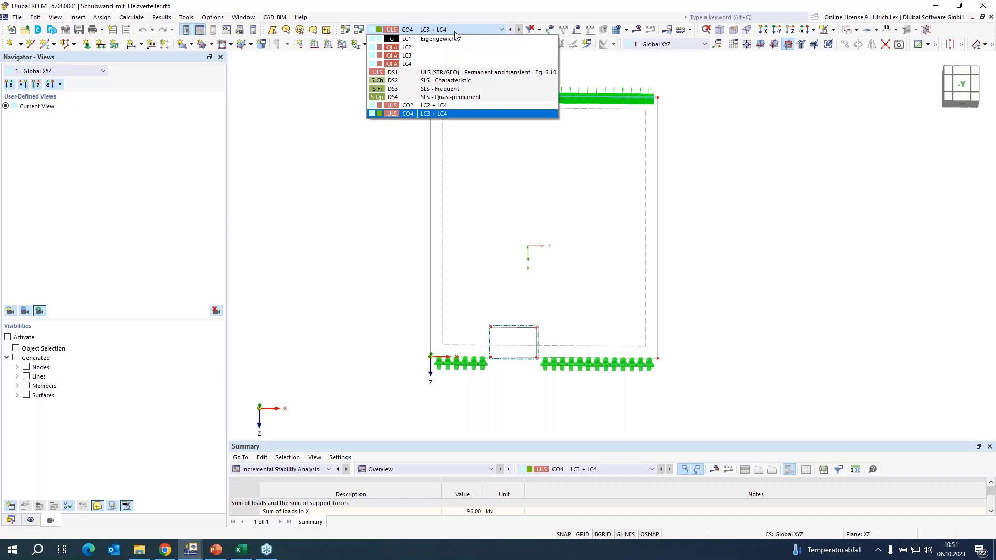
click(453, 33)
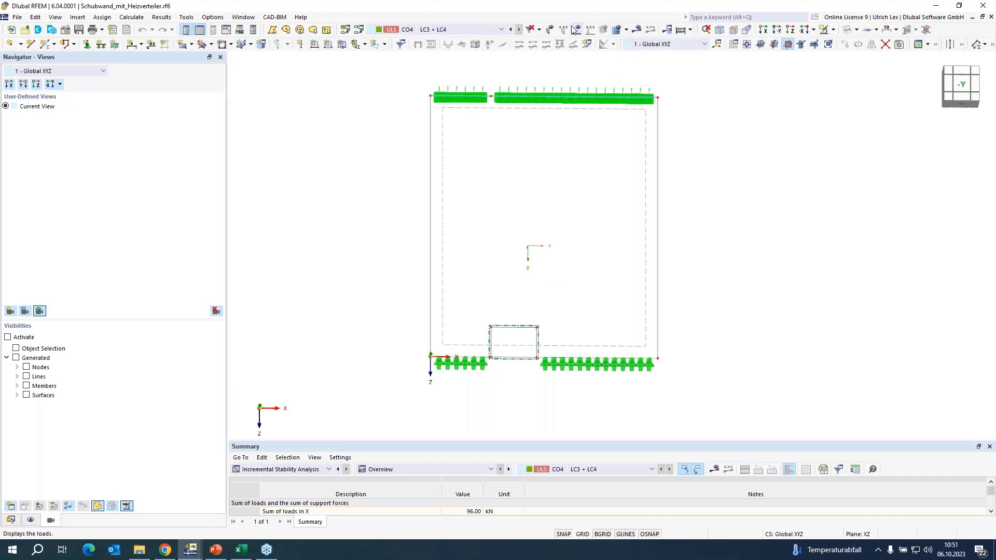
click(639, 30)
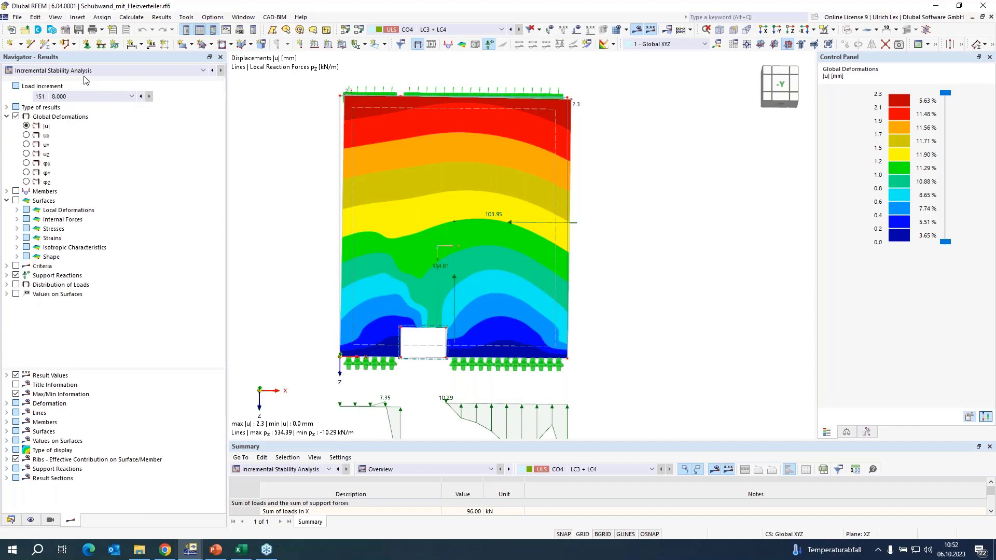
click(94, 98)
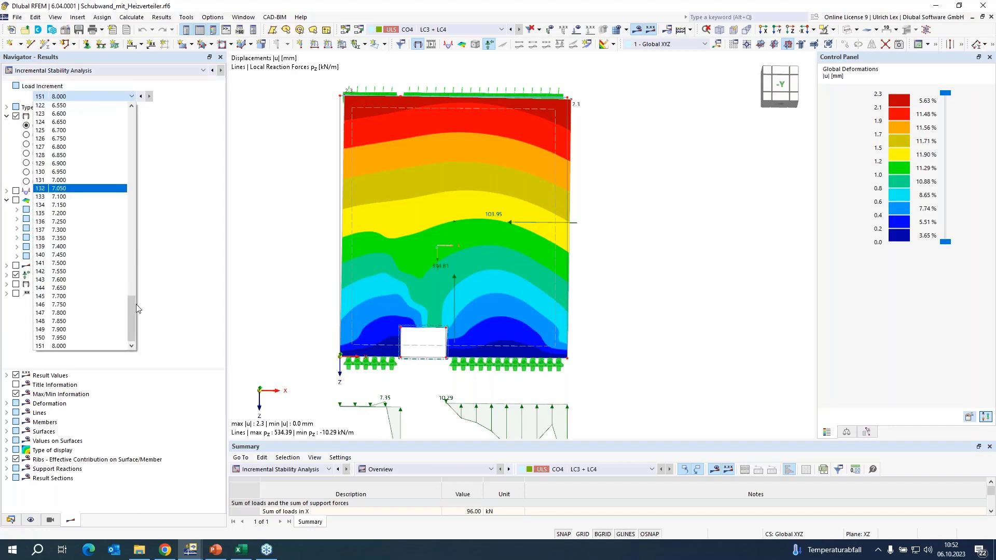
click(109, 346)
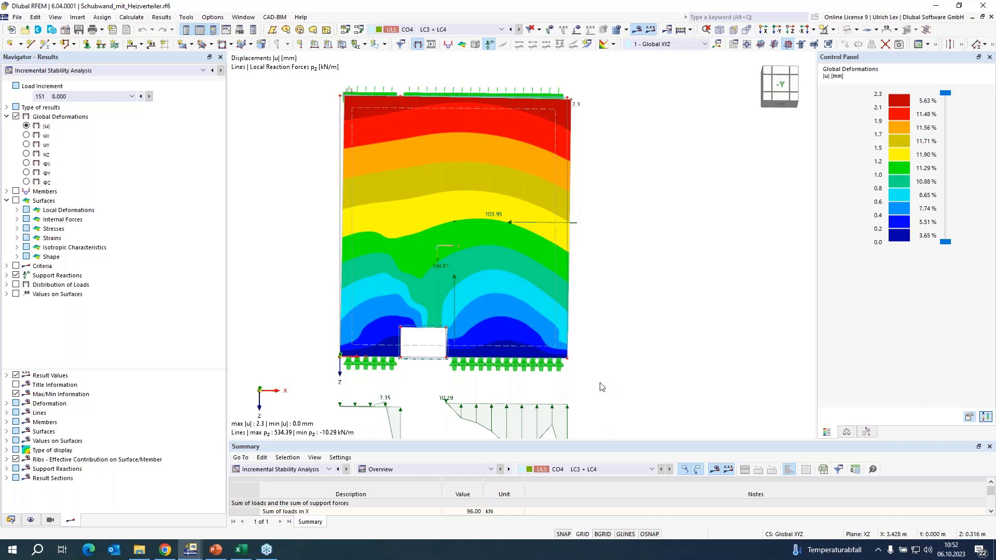
scroll(617, 239, down, 1)
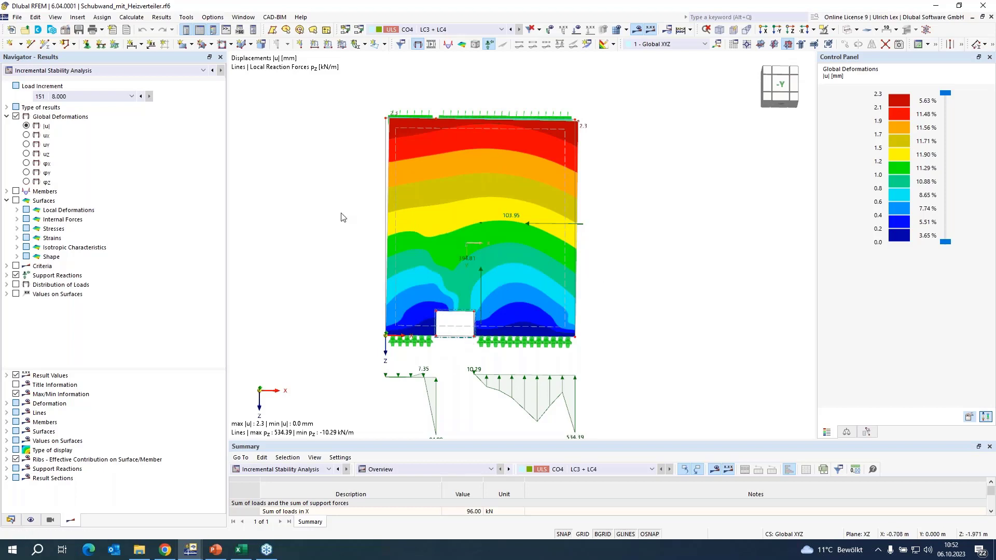
scroll(341, 217, down, 1)
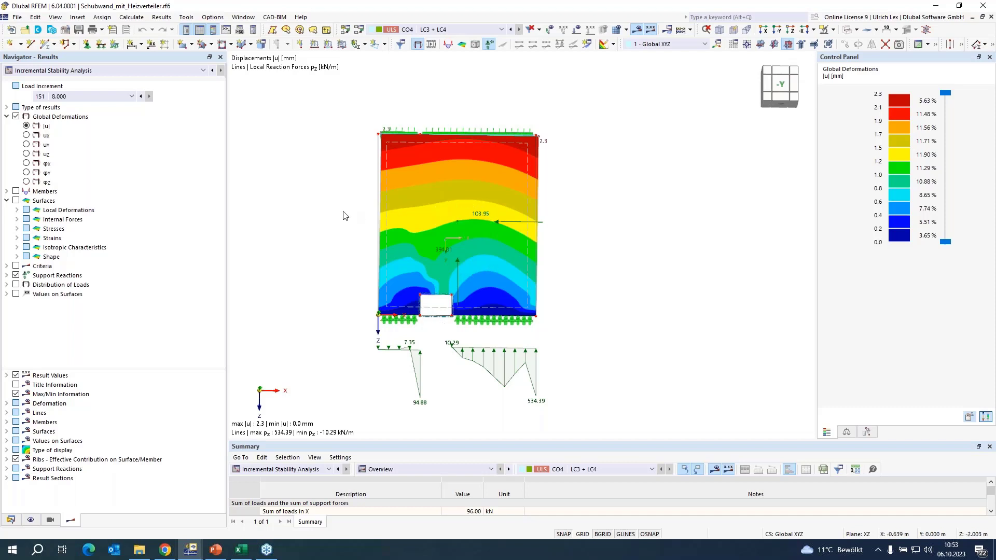
Step: Switch to the model Schubwand_mit_Fenster.rf6 and examine the window opening, its lintel, the wall surface and the applied loads
click(251, 20)
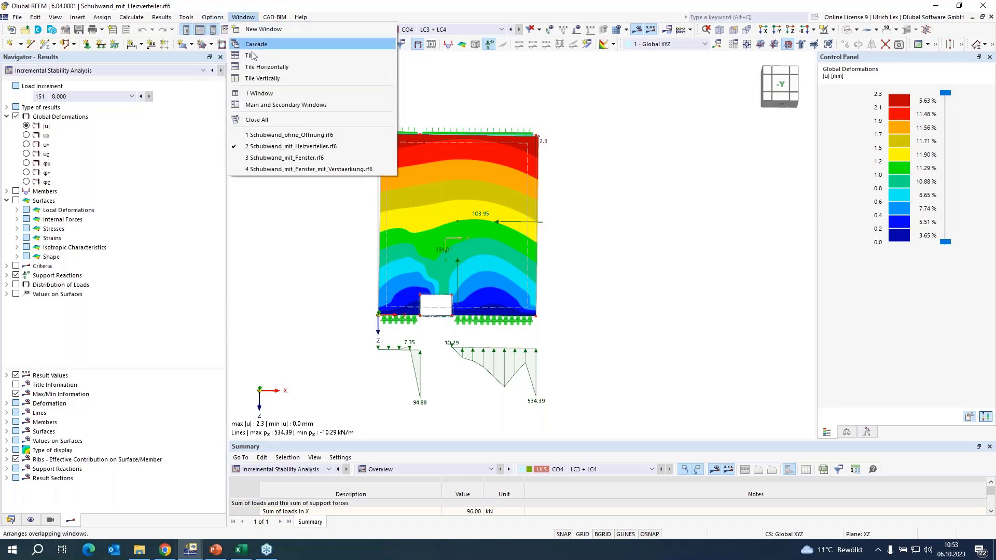
click(336, 157)
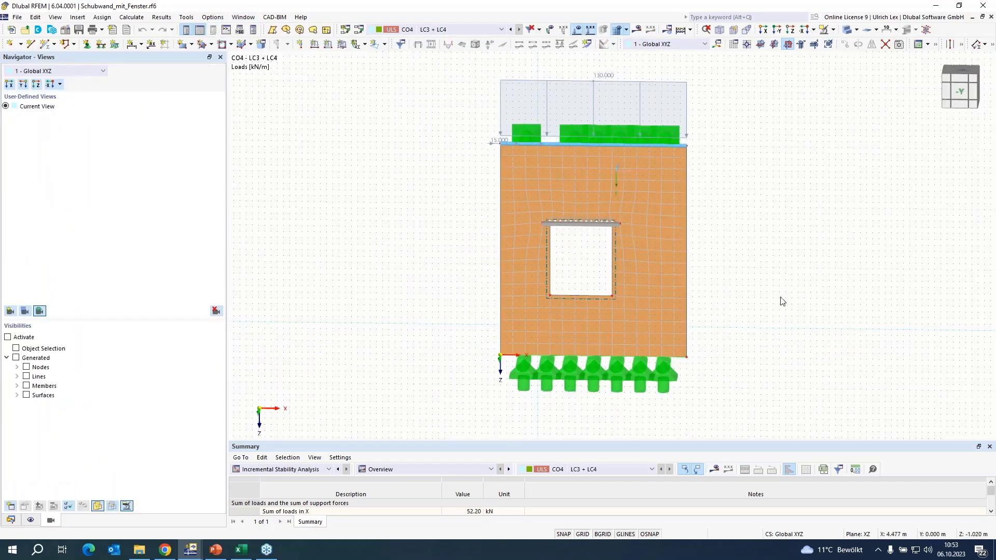
scroll(760, 332, up, 1)
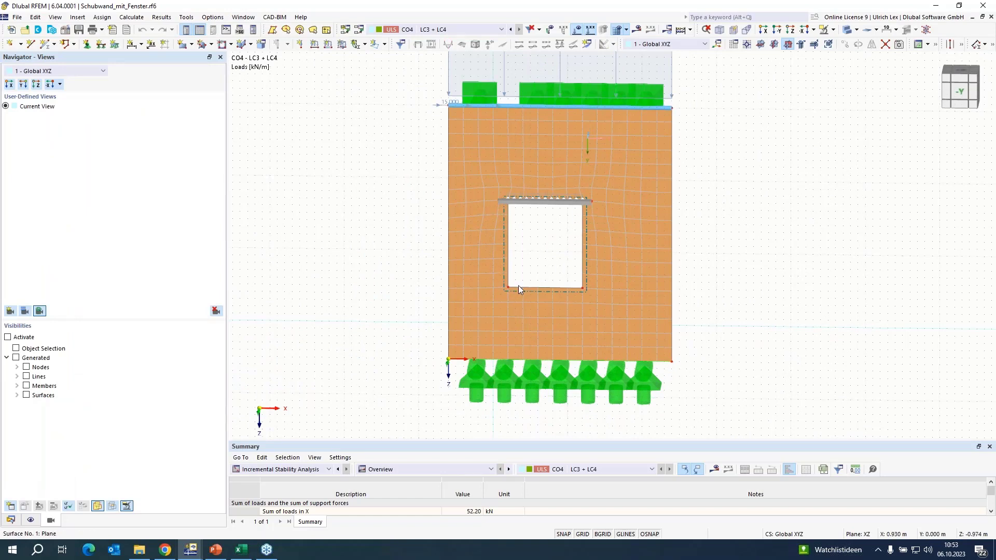
scroll(551, 230, up, 2)
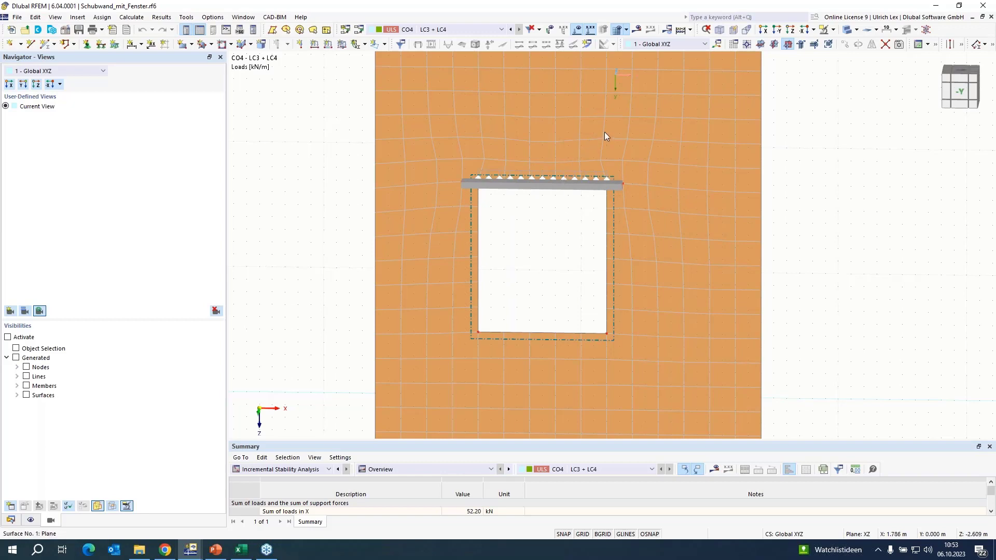
mouse_move(604, 132)
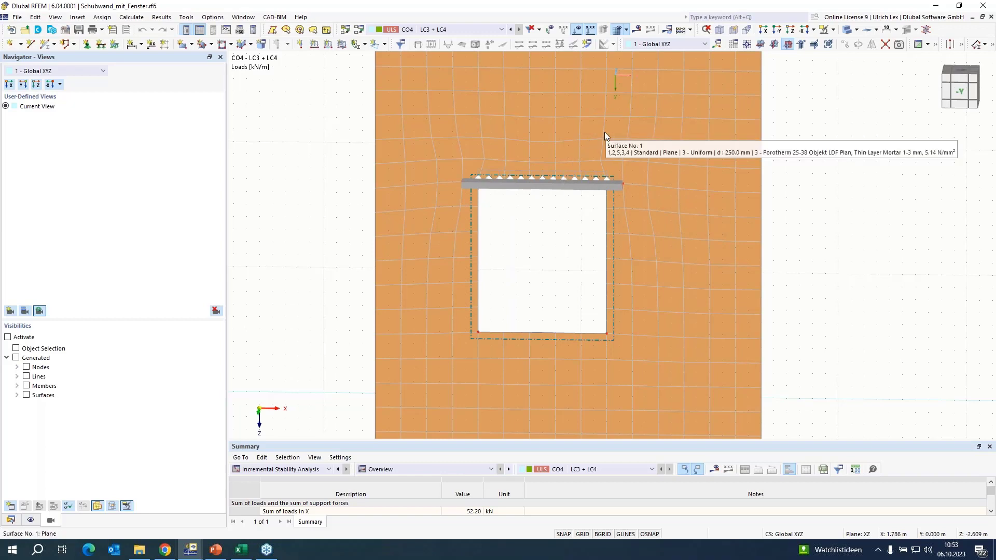
mouse_move(574, 174)
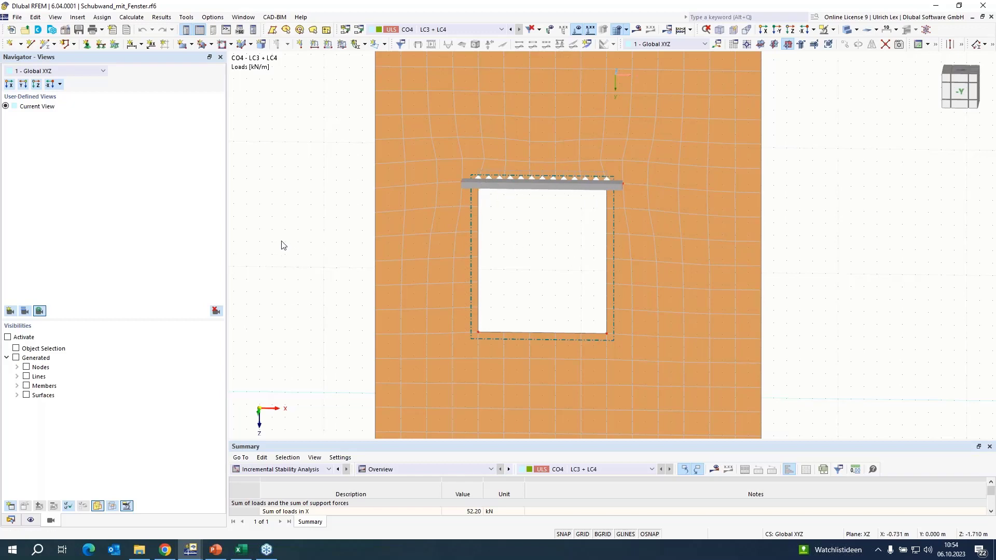
scroll(509, 248, down, 1)
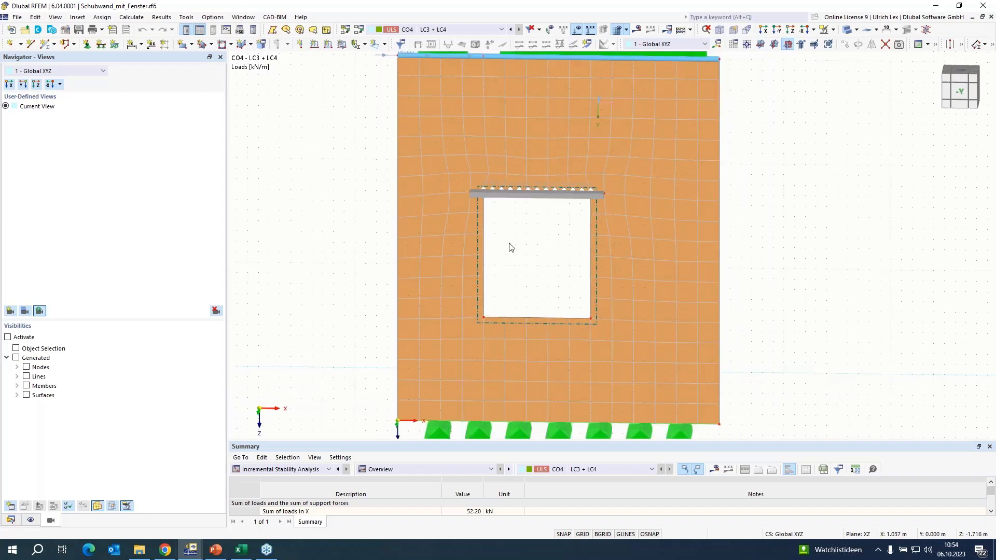
scroll(510, 248, down, 1)
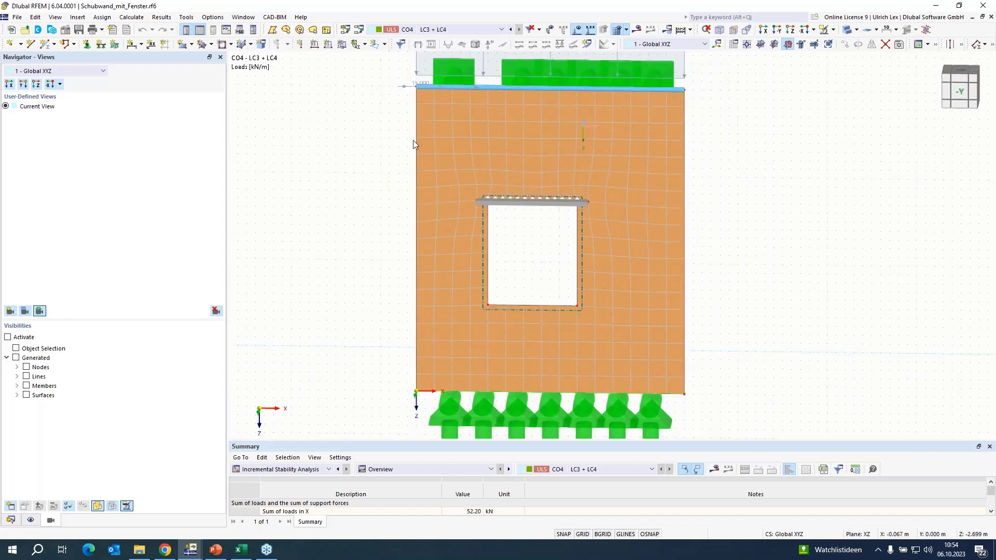
scroll(325, 223, down, 1)
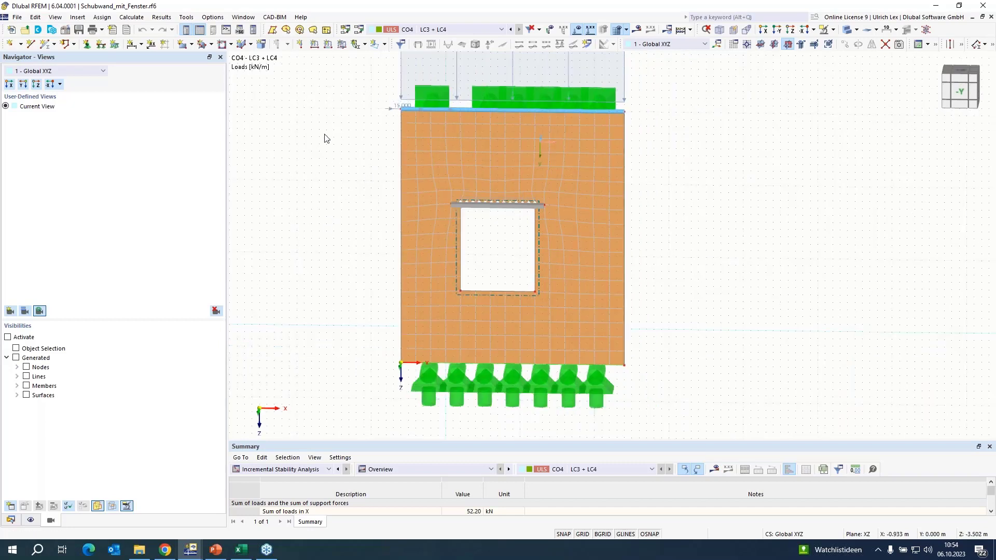
scroll(345, 212, down, 1)
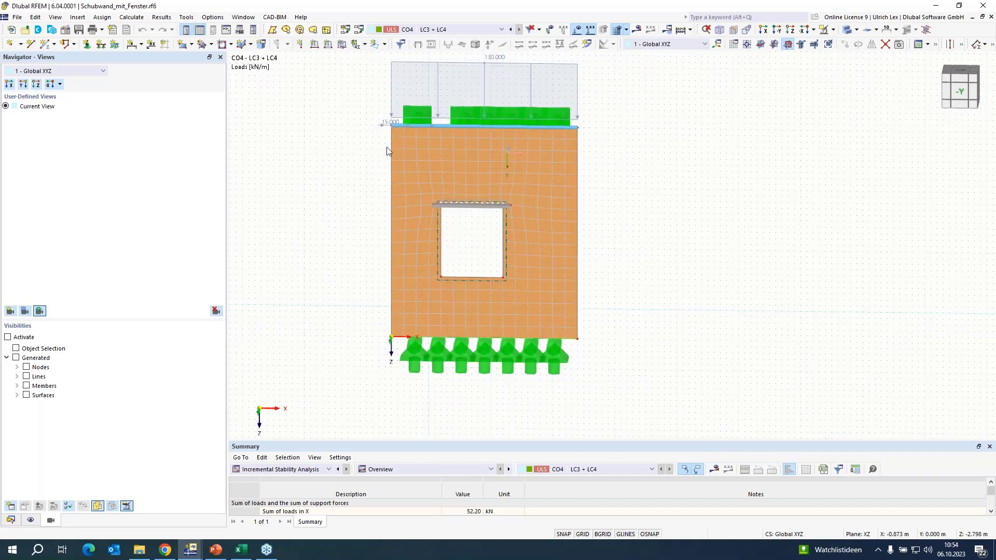
Step: Display the window wall's Incremental Stability Analysis results and examine the load increment, displacements and support reactions
click(637, 29)
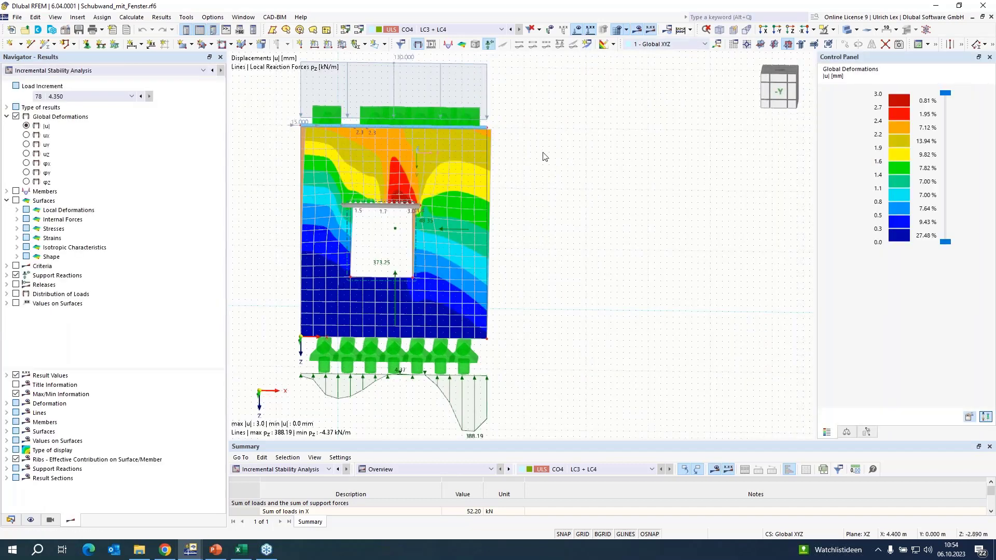
click(107, 96)
click(106, 96)
scroll(638, 269, down, 1)
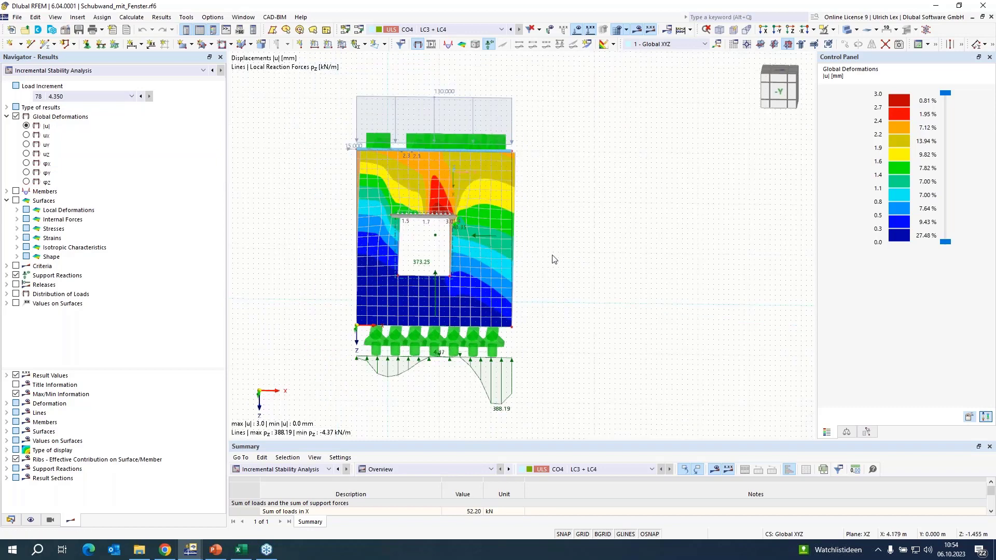
scroll(406, 222, up, 2)
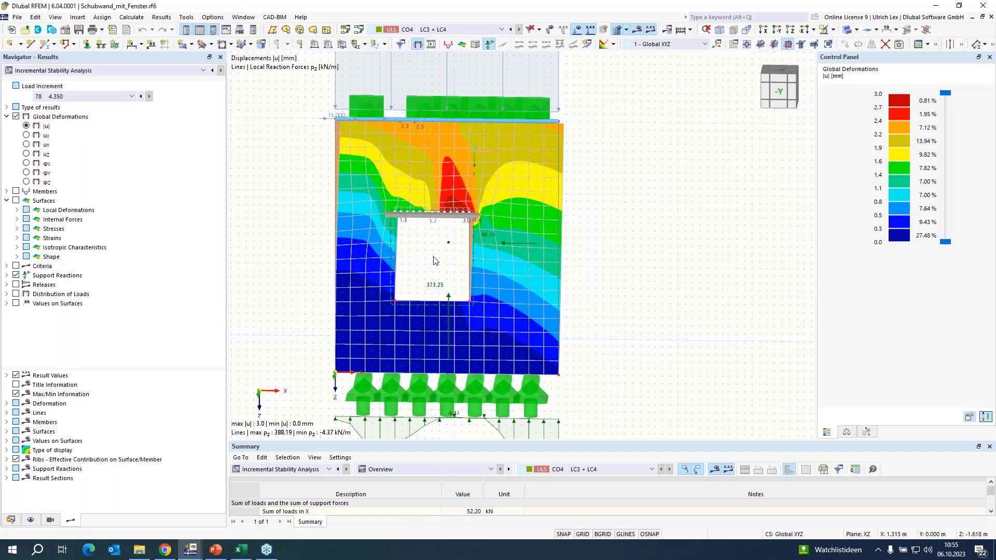
scroll(618, 355, down, 1)
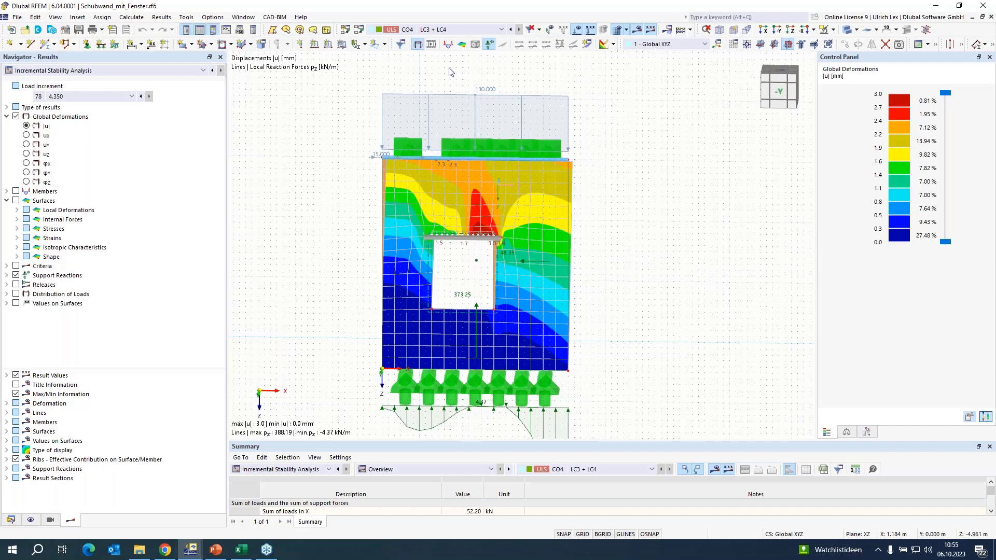
Step: Switch to the model Schubwand_mit_Fenster_mit_Verstaerkung.rf6 and show the reinforcing frame around the window with solid members
click(251, 19)
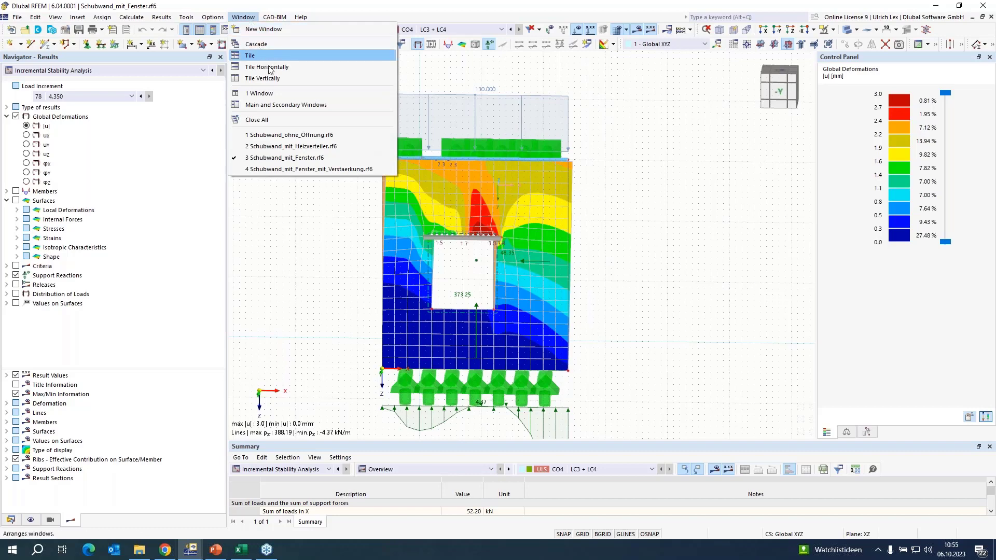
click(260, 170)
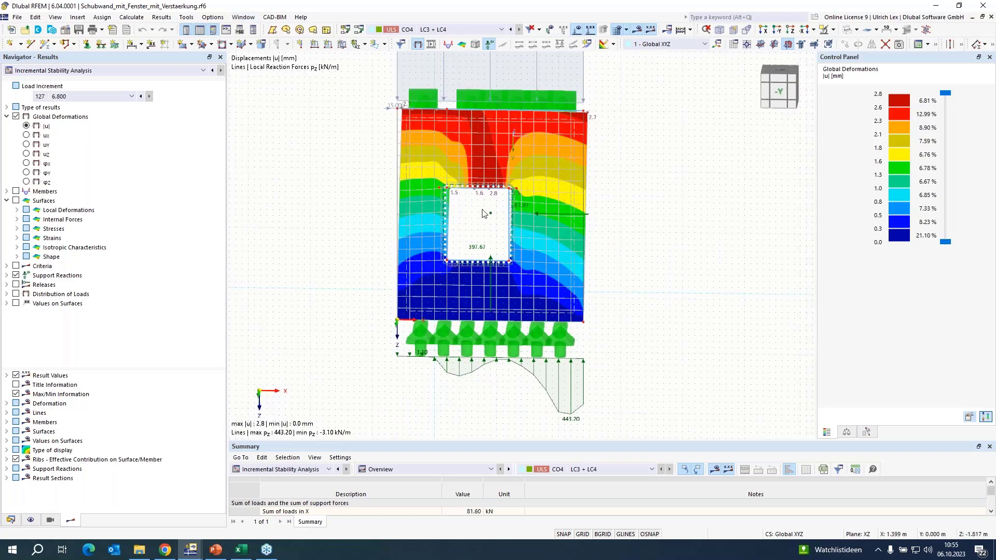
scroll(482, 207, up, 2)
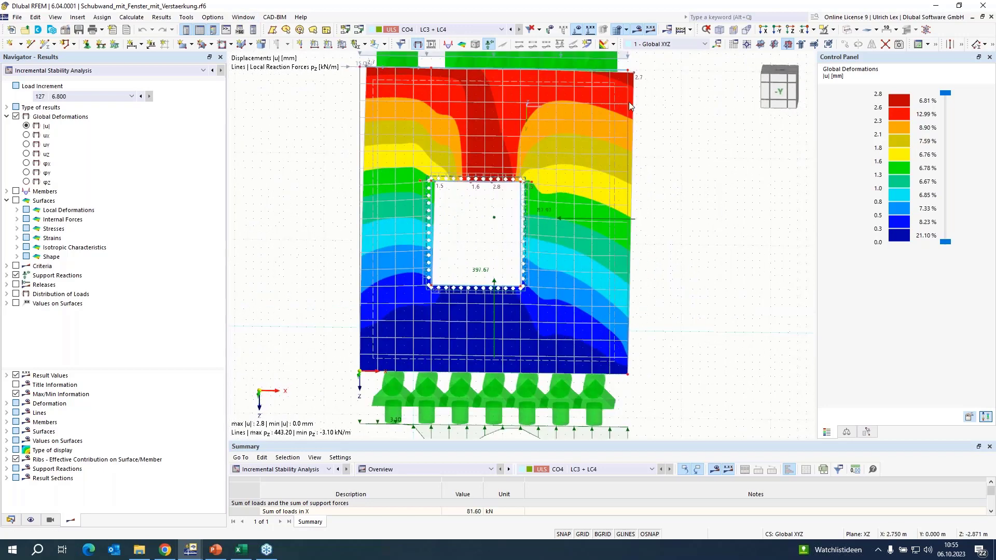
click(846, 31)
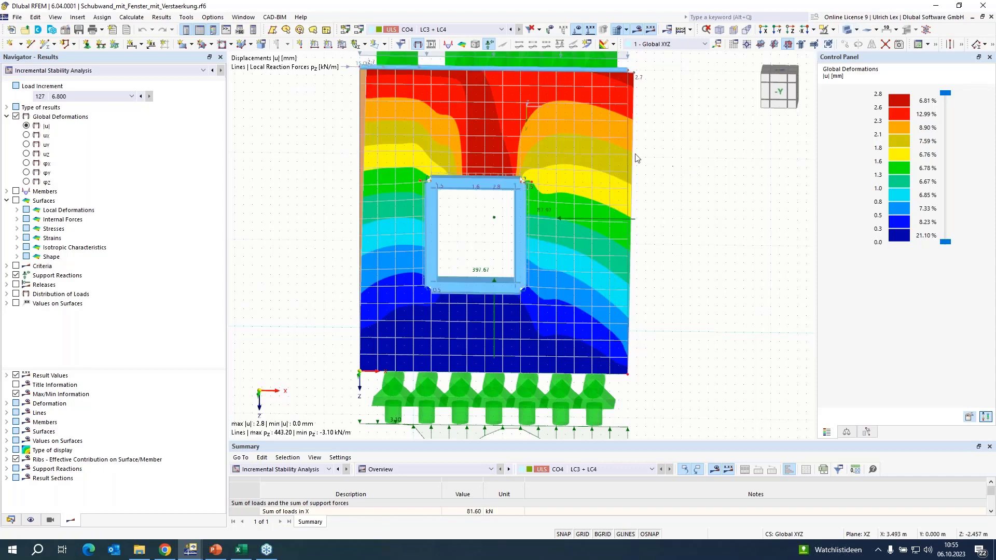
scroll(467, 219, up, 3)
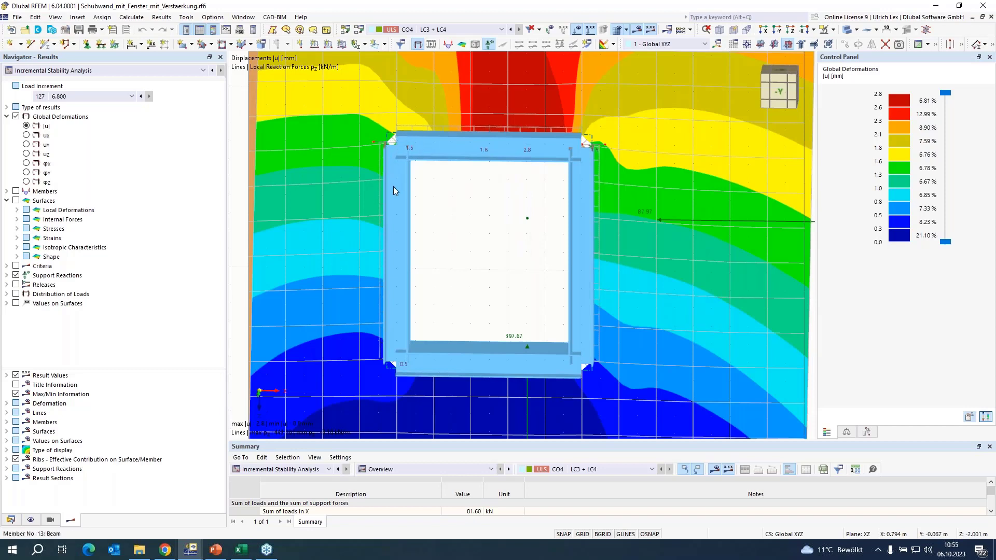
Step: Inspect the member properties and cross-section of the reinforcing beam above the window opening
click(463, 162)
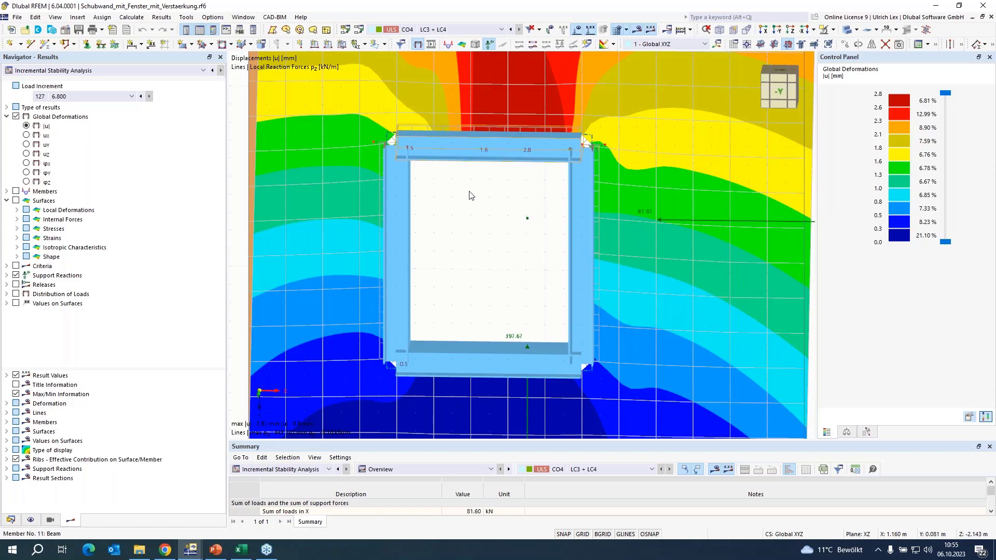
double_click(490, 229)
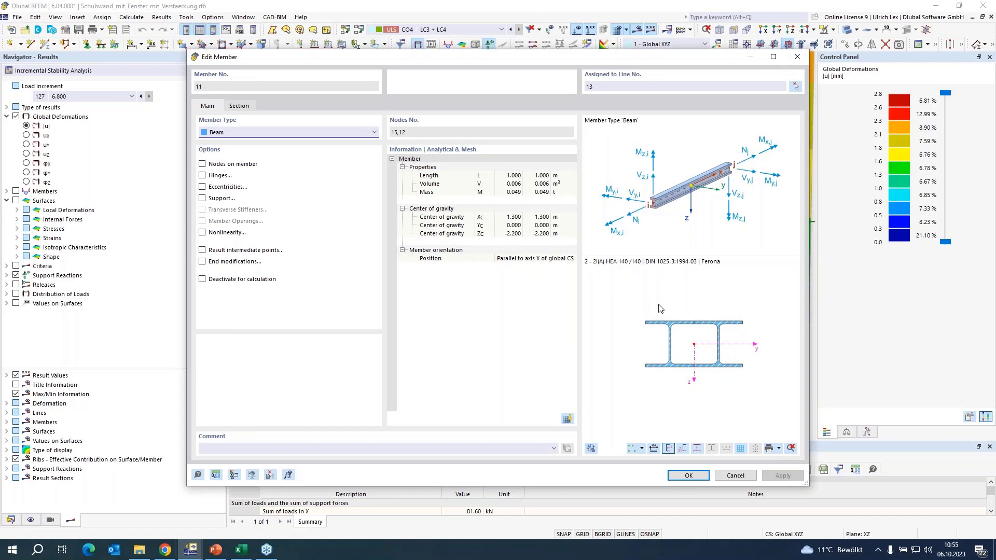
click(690, 476)
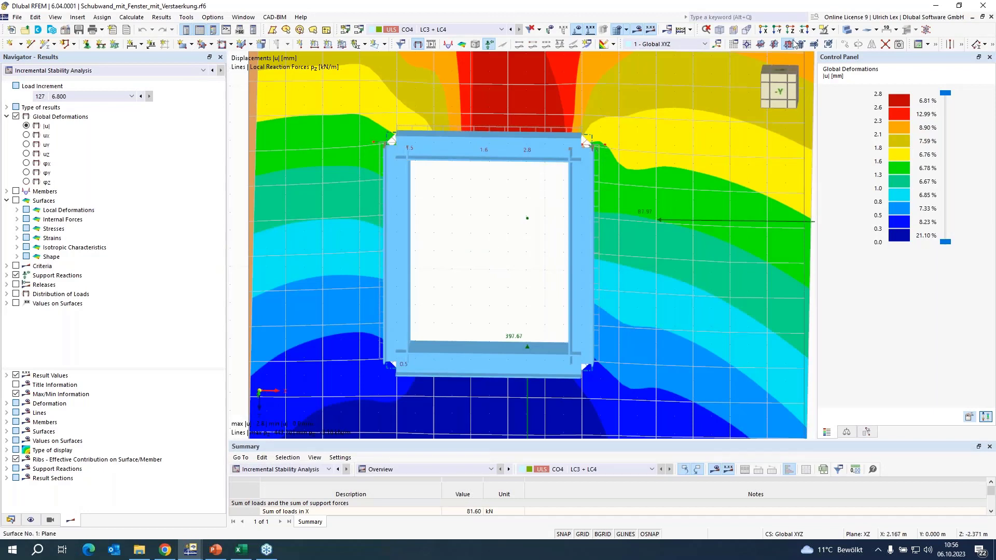
Step: Show the reinforcing members transparently and open the settings of the line hinge between the wall and the window frame
click(847, 30)
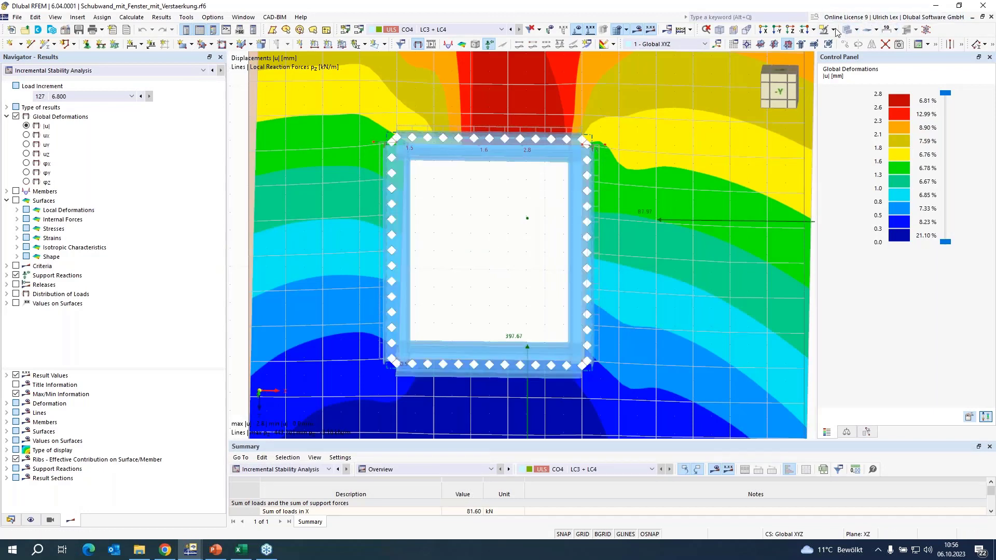
double_click(598, 196)
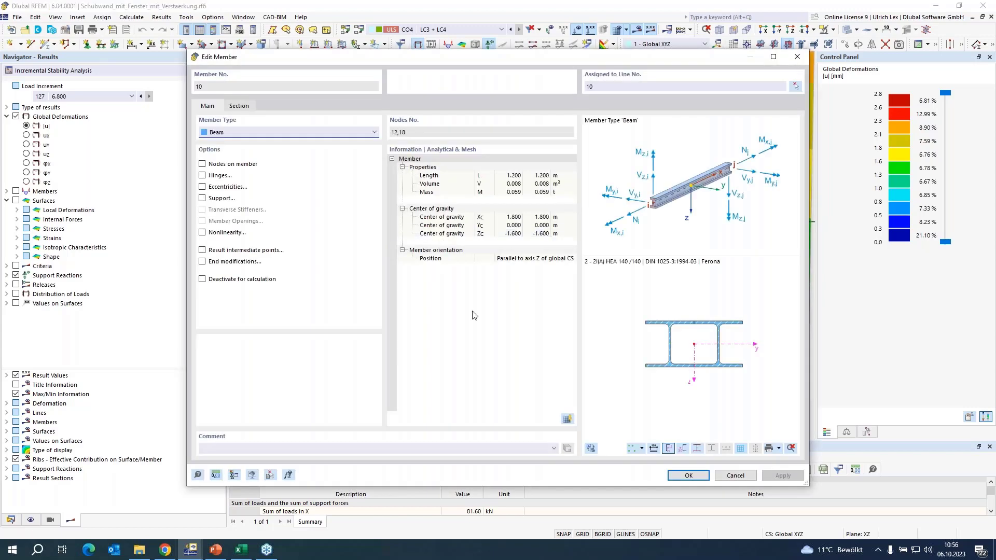
key(Escape)
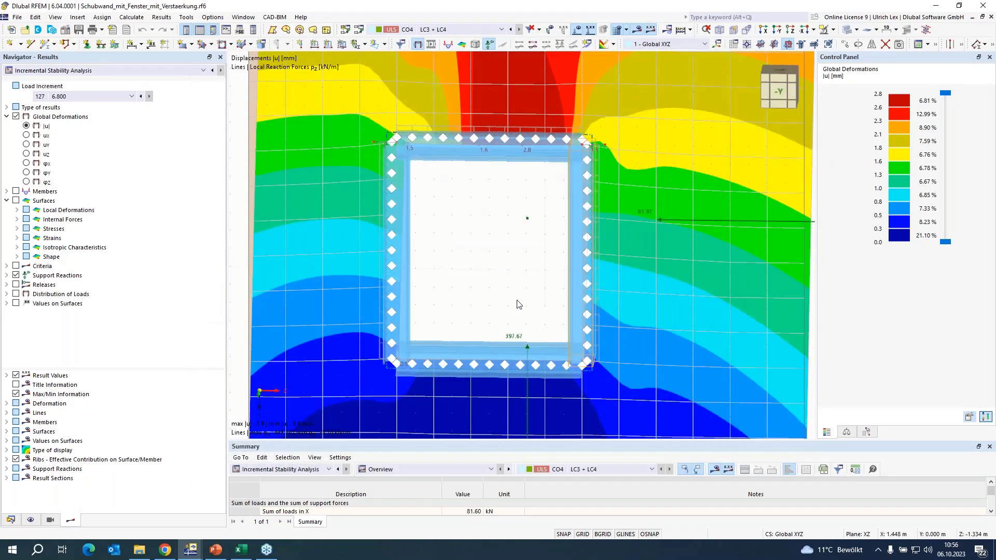
click(599, 272)
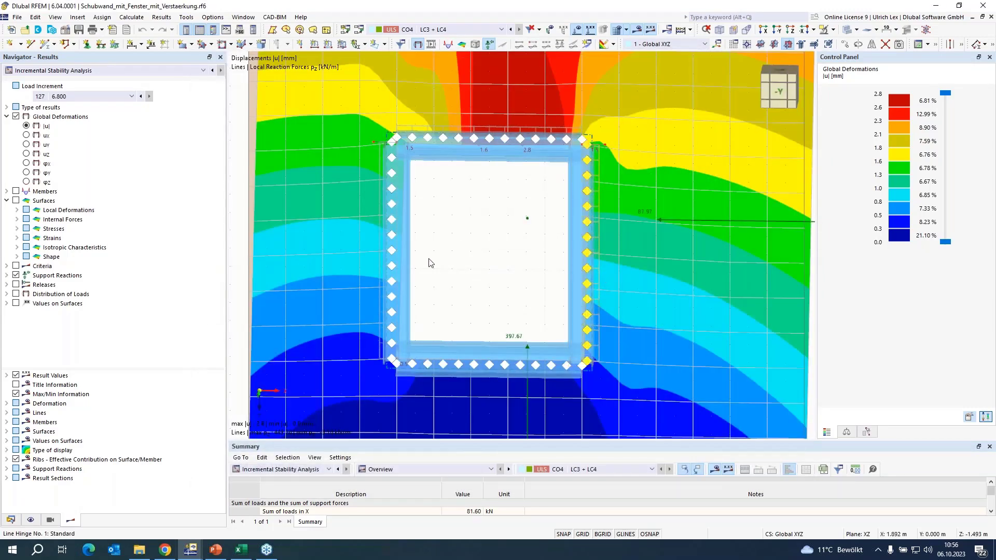
double_click(460, 292)
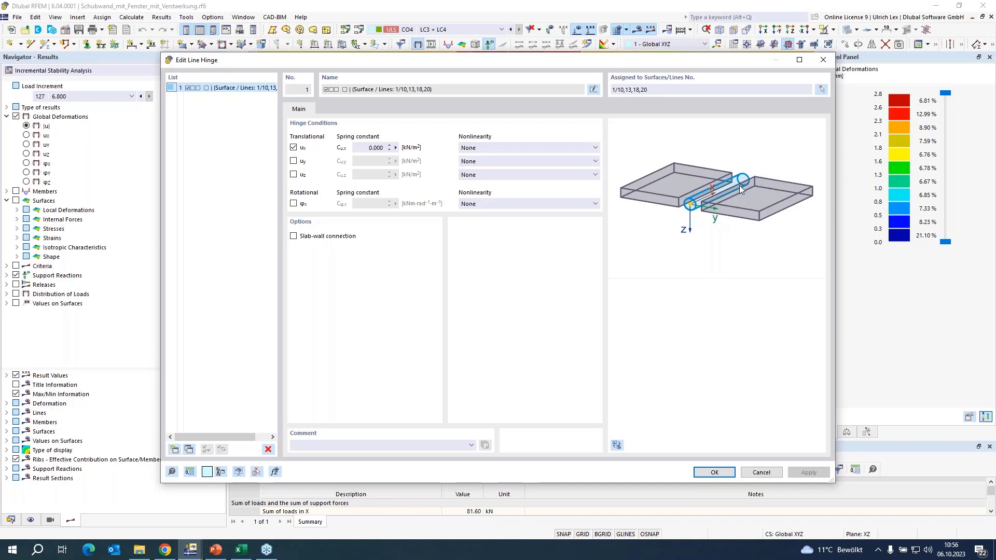
Step: Cancel the line hinge settings and examine the displacements and support reactions of the whole wall with the reinforced window opening
click(758, 473)
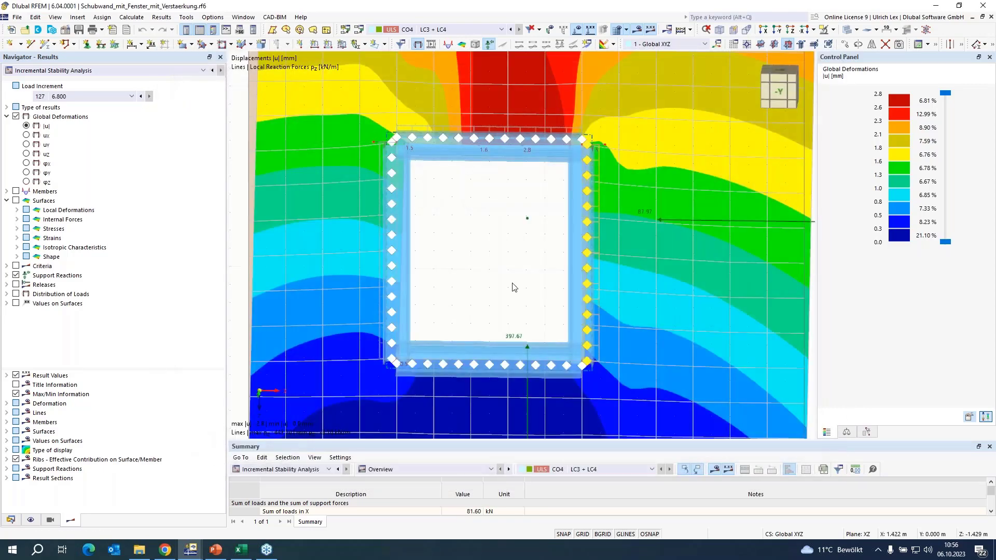
scroll(510, 196, down, 4)
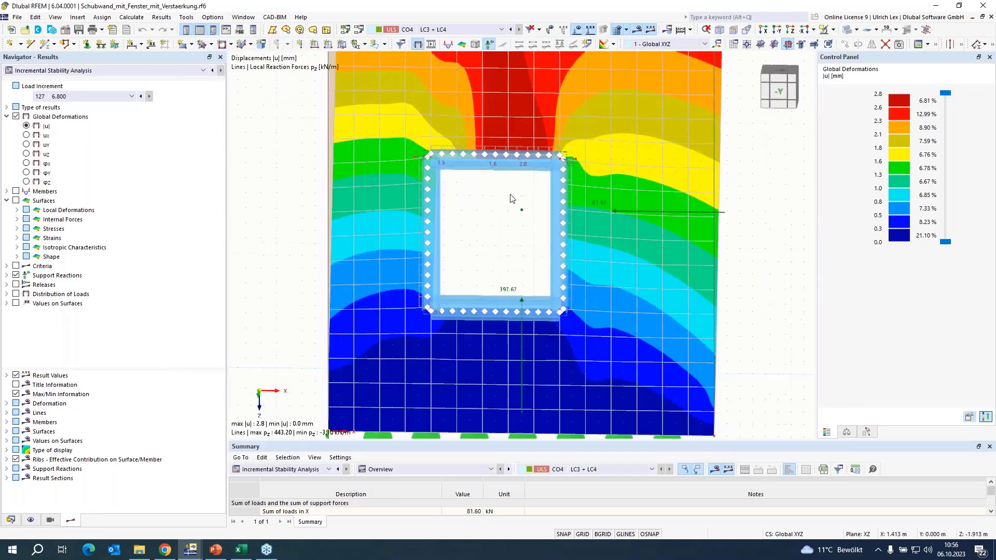
scroll(511, 197, down, 1)
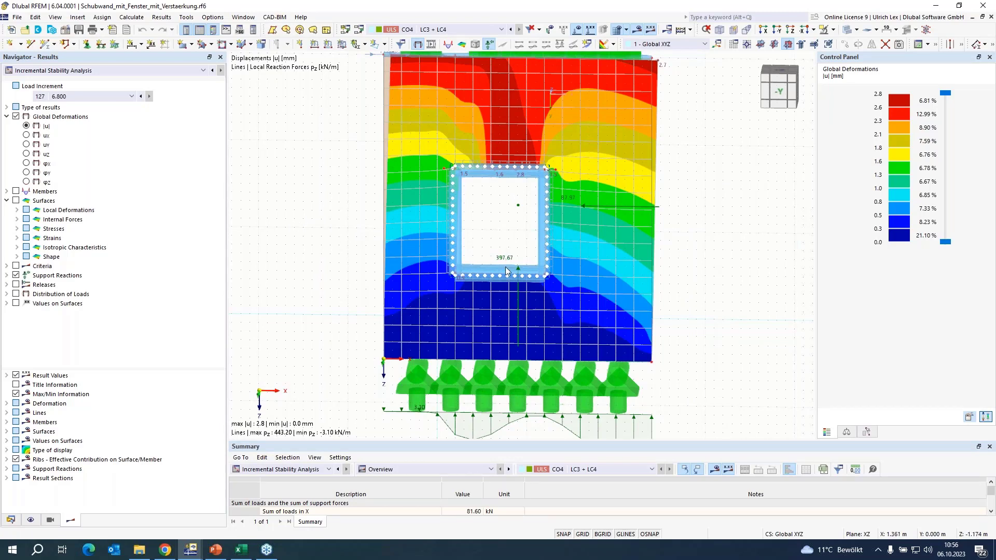
scroll(508, 267, down, 1)
scroll(507, 210, up, 1)
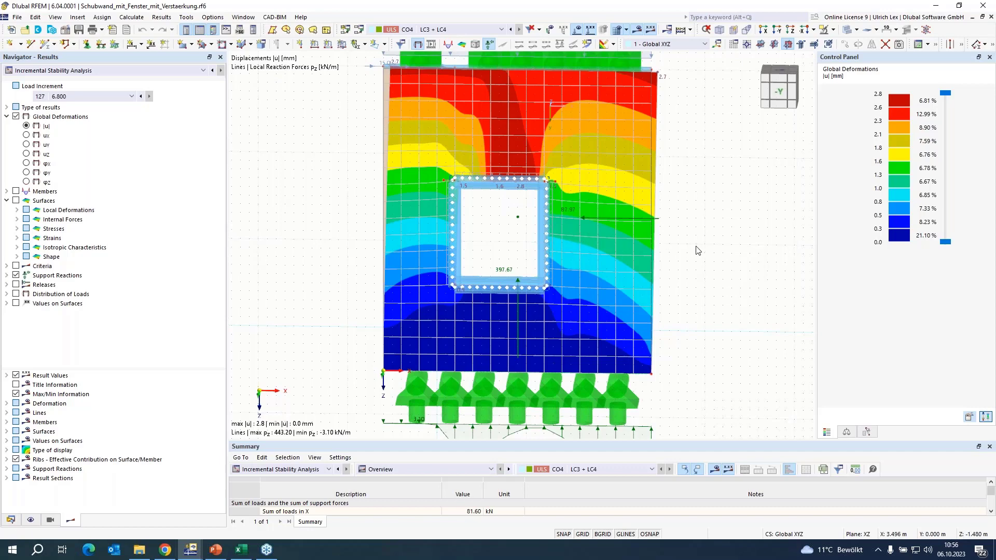
scroll(698, 301, down, 1)
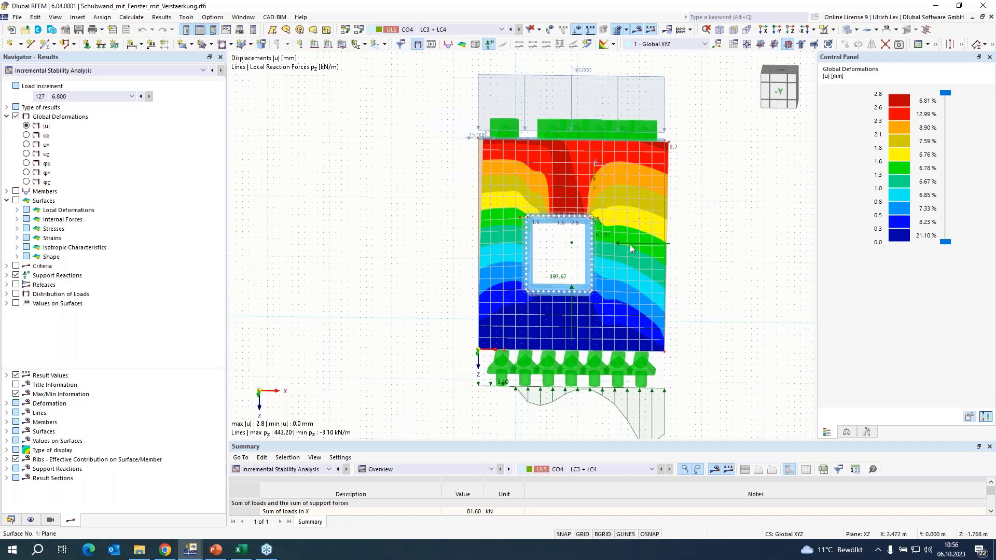
scroll(737, 243, up, 1)
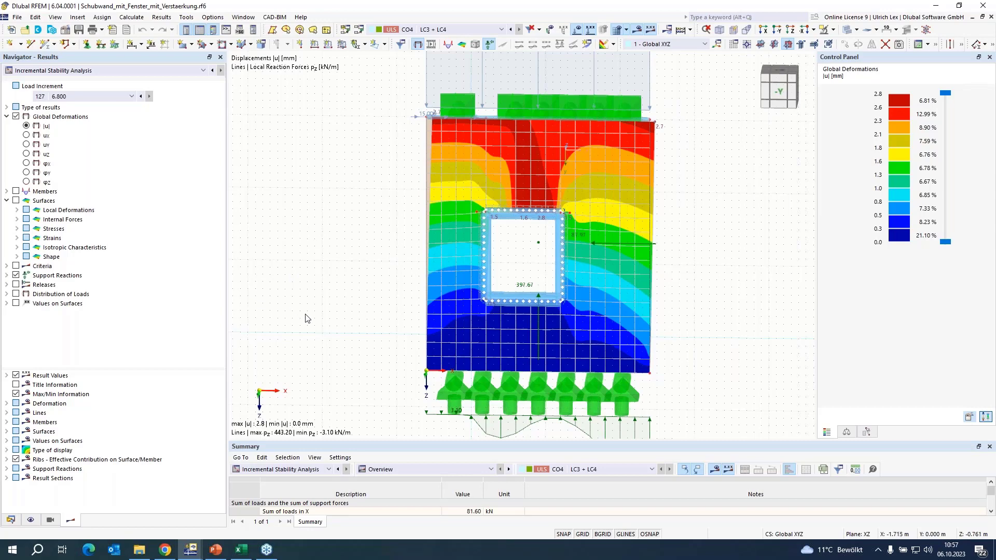
Step: Switch to the PowerPoint presentation and start the slide show from slide 16, Shear wall
click(223, 554)
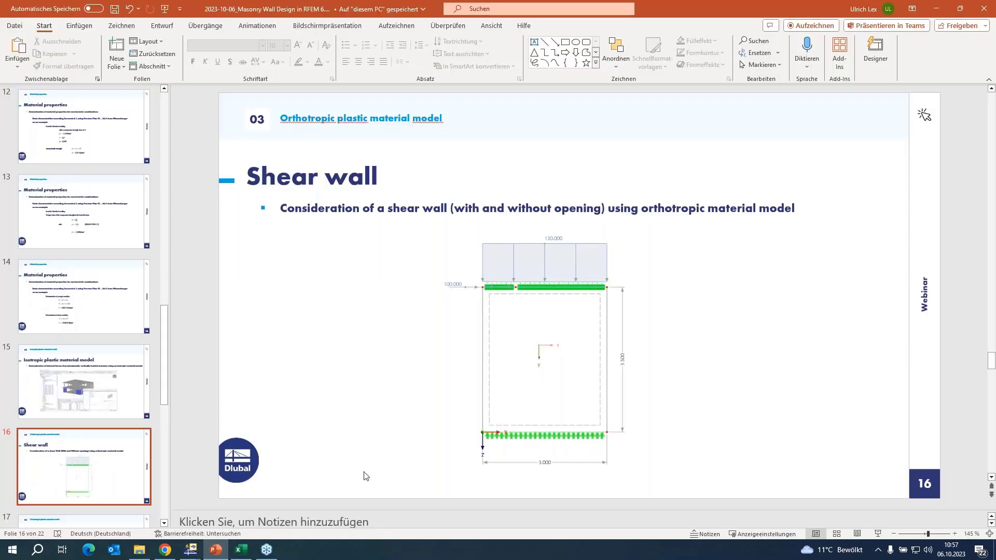
click(877, 533)
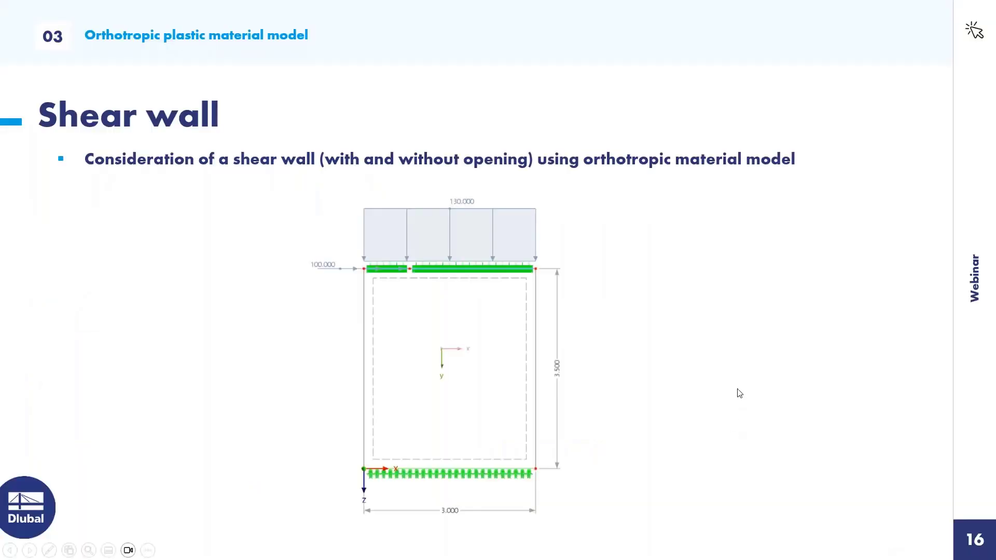